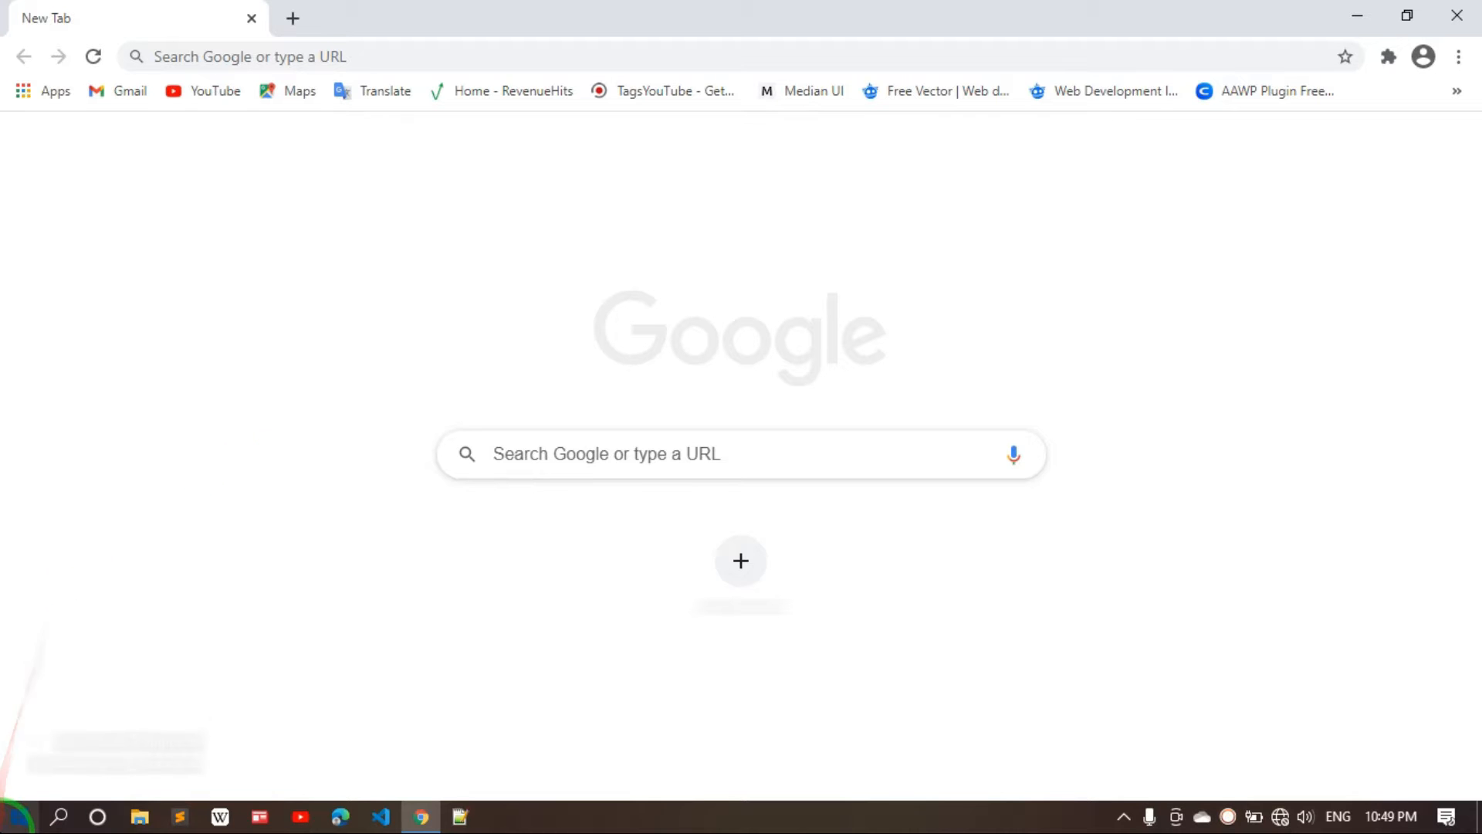
Launch the XAMPP Control Panel, start the Apache and MySQL modules, and minimize its window
left_click(17, 817)
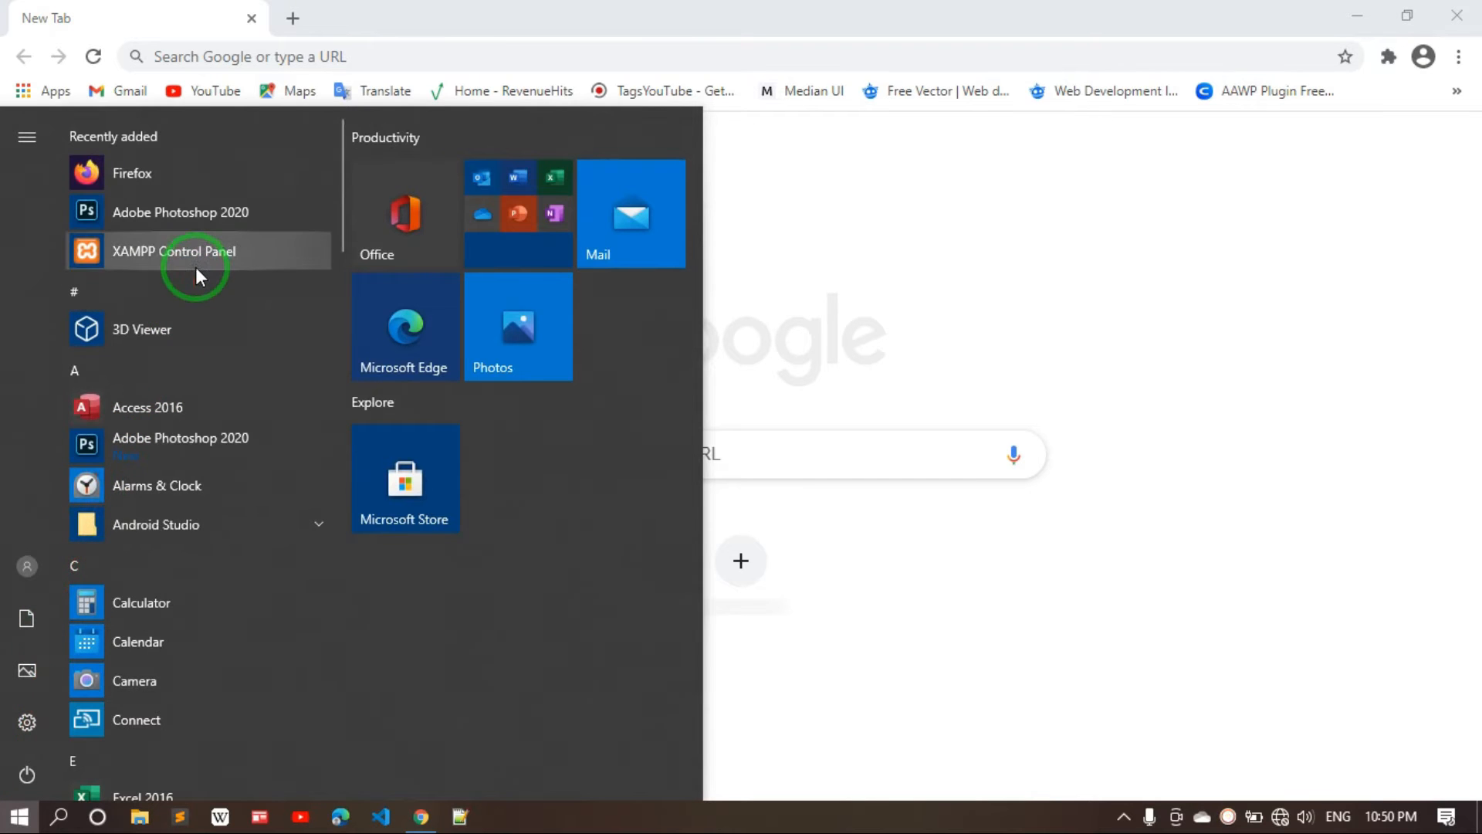
left_click(156, 258)
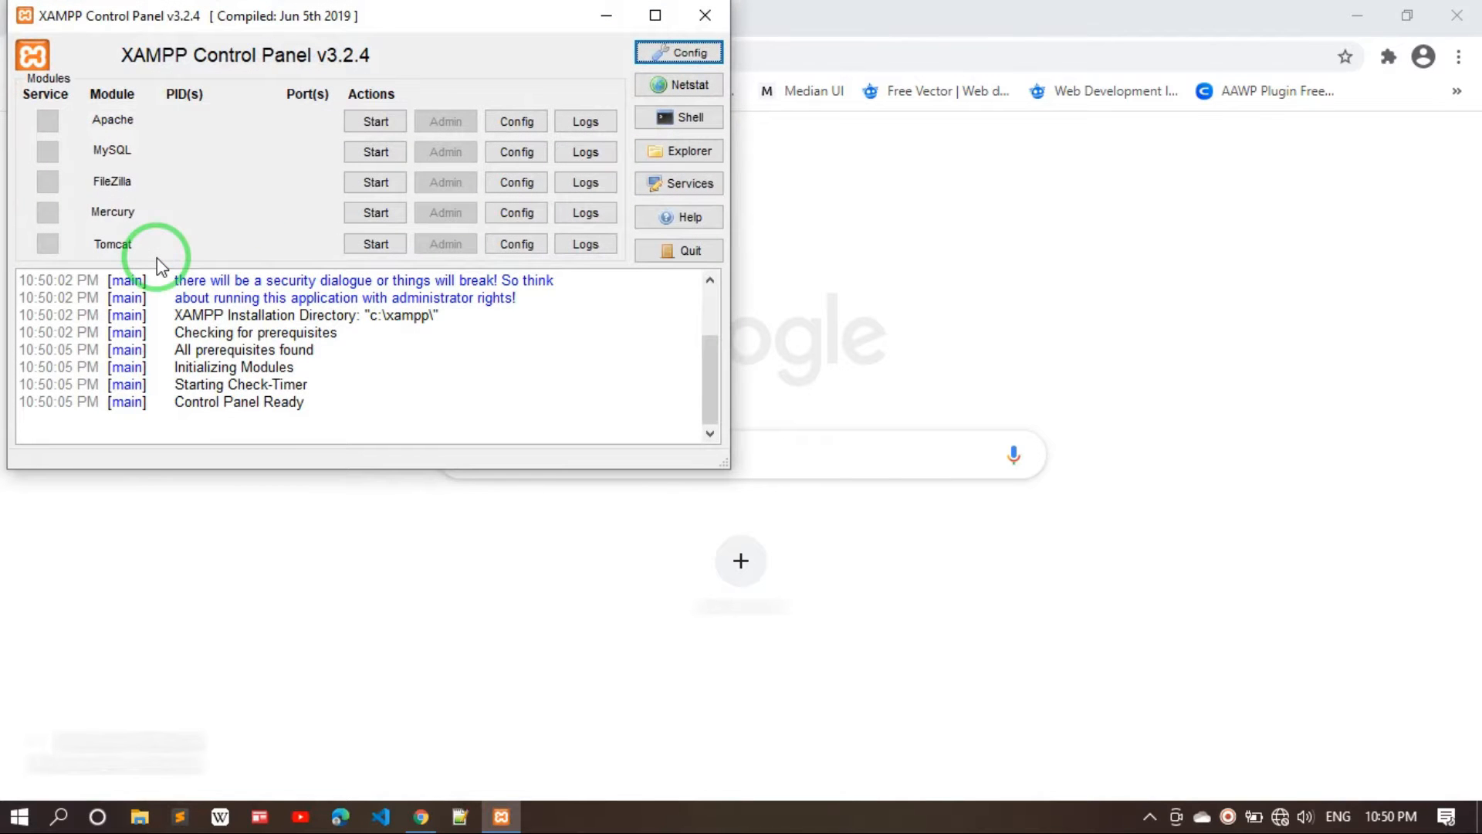
left_click(371, 123)
left_click(377, 153)
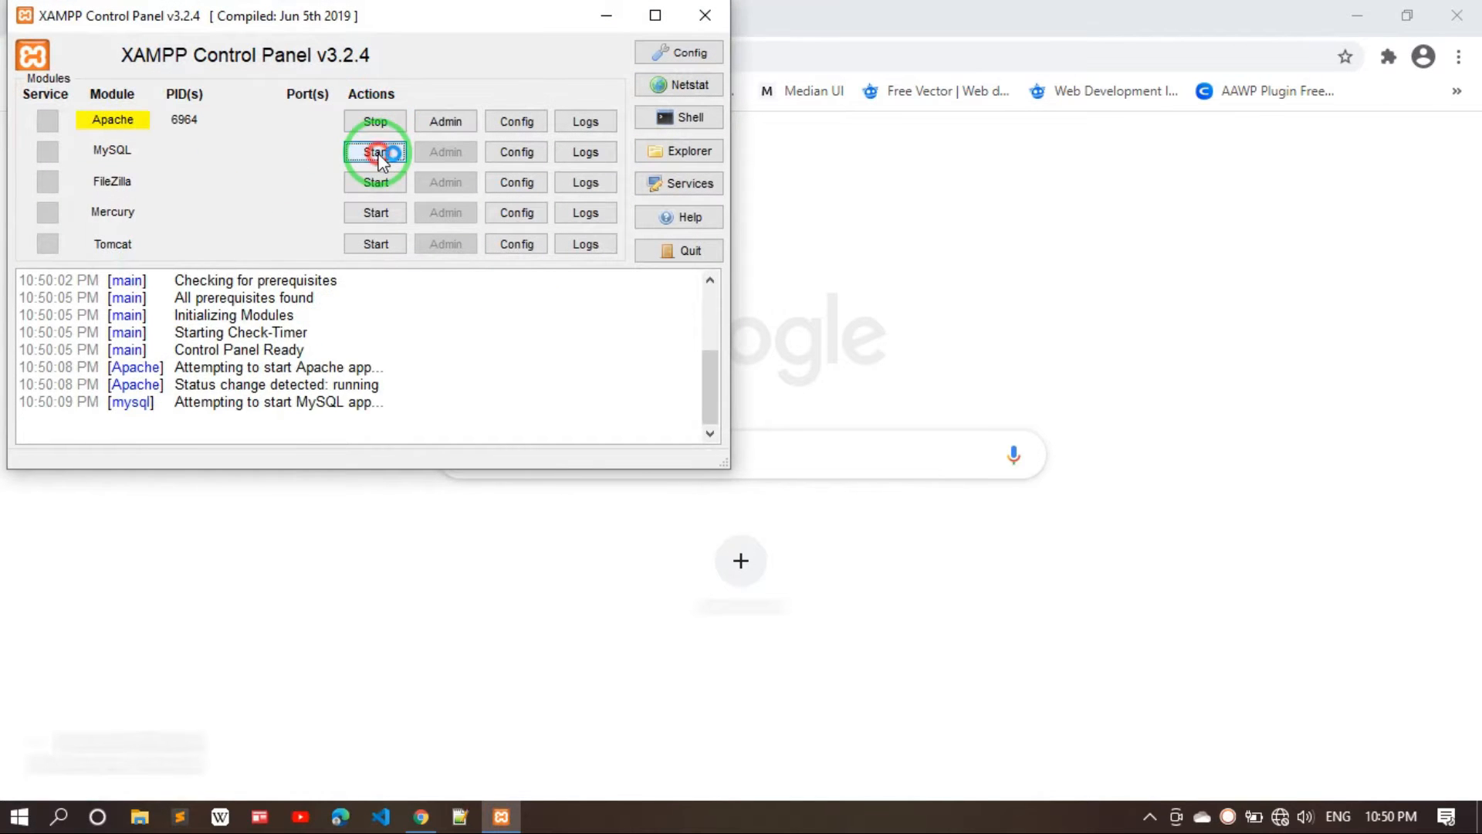
left_click(610, 16)
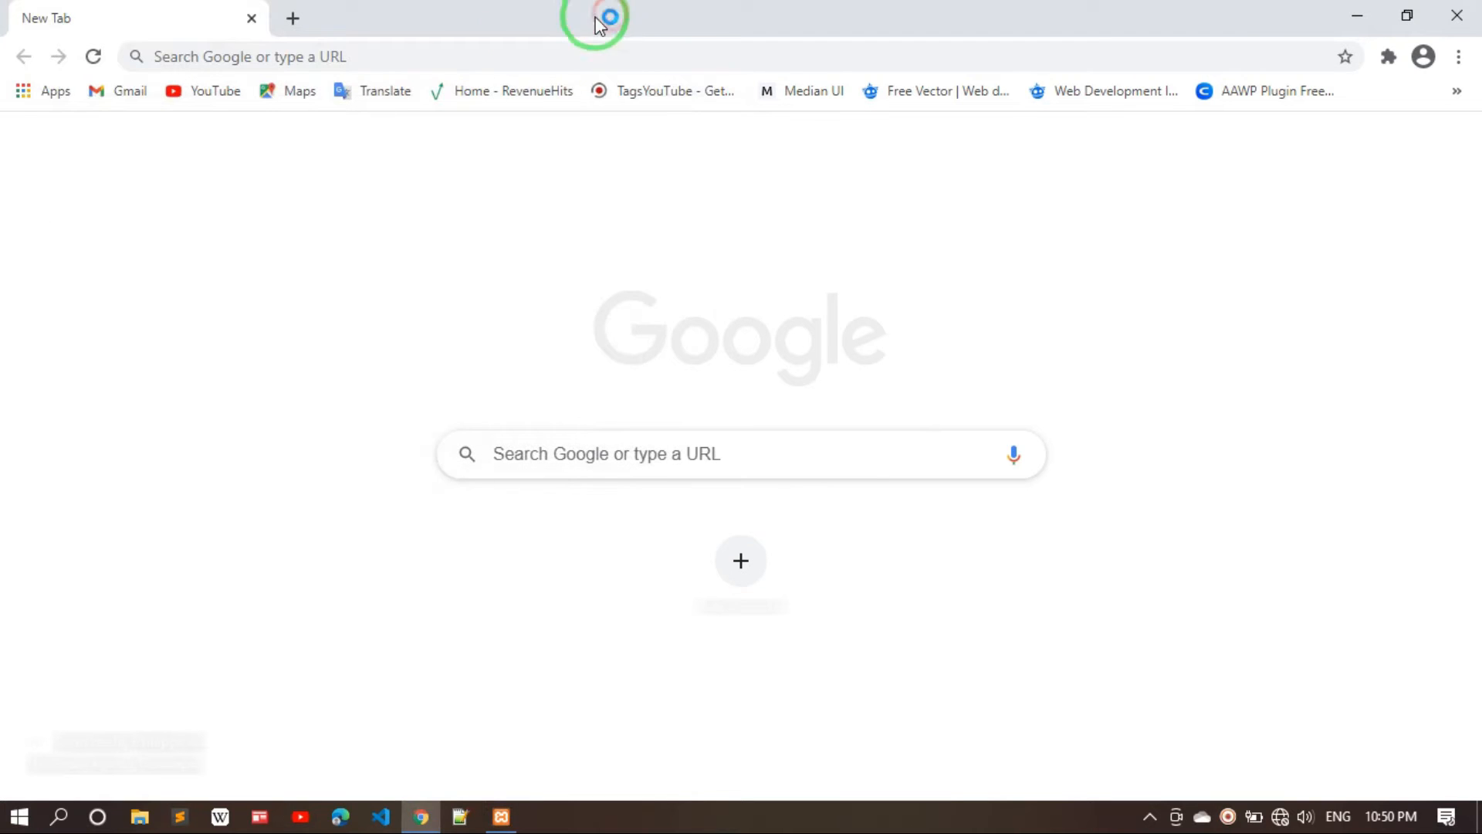
Load the local WordPress site at localhost/website in the browser
left_click(453, 58)
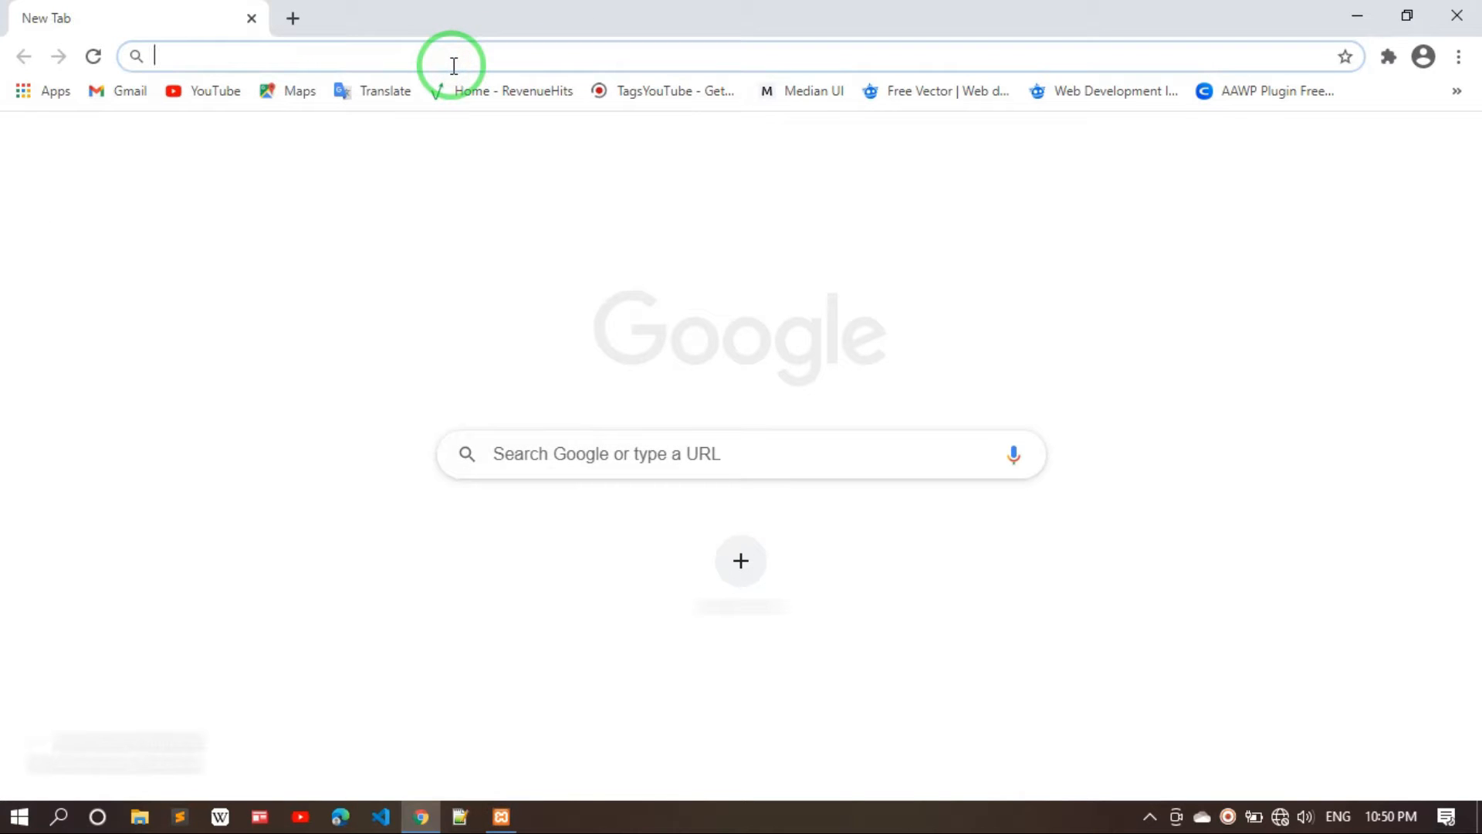
type("lo")
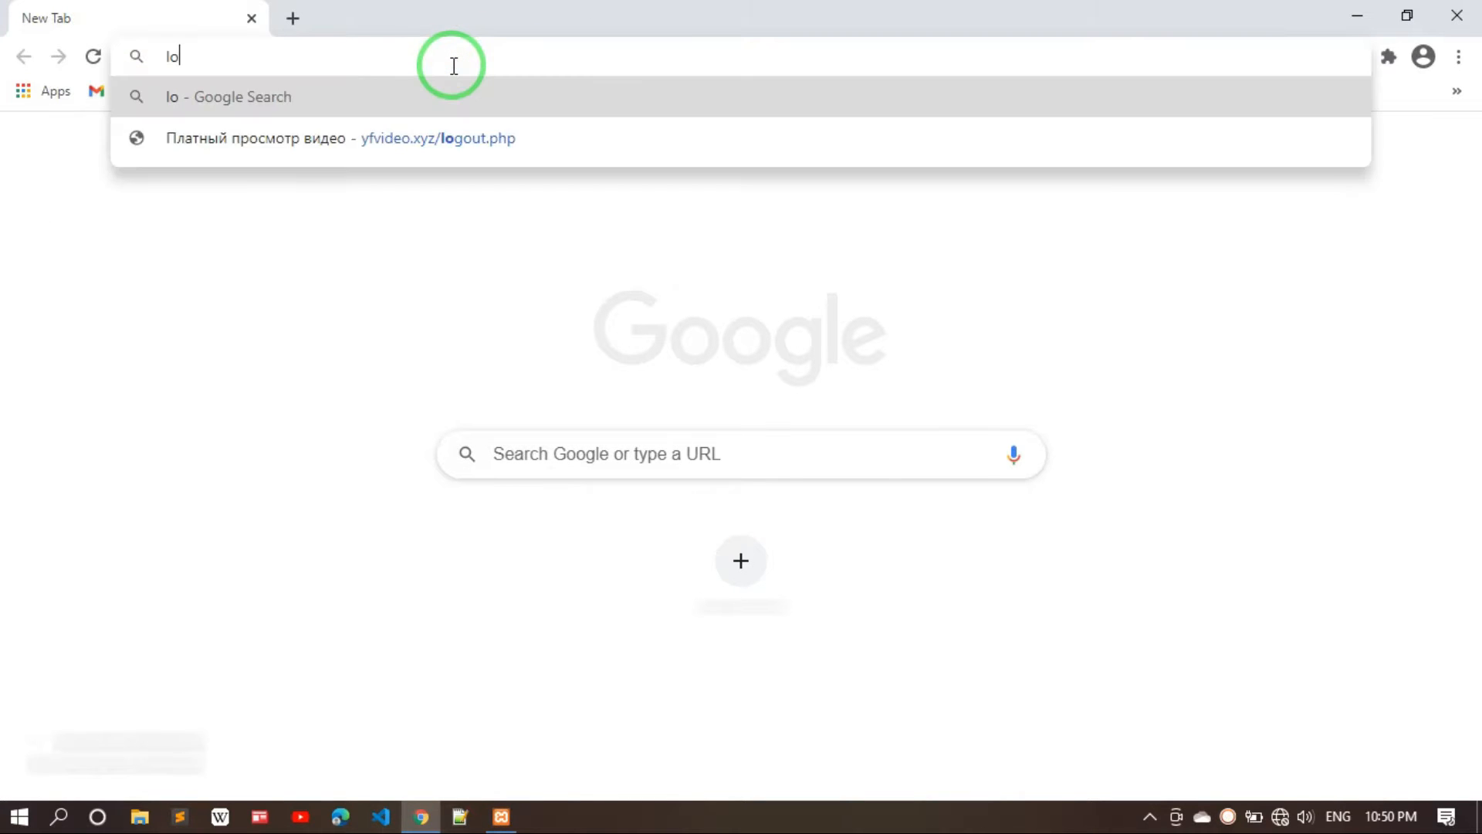
type("calhos")
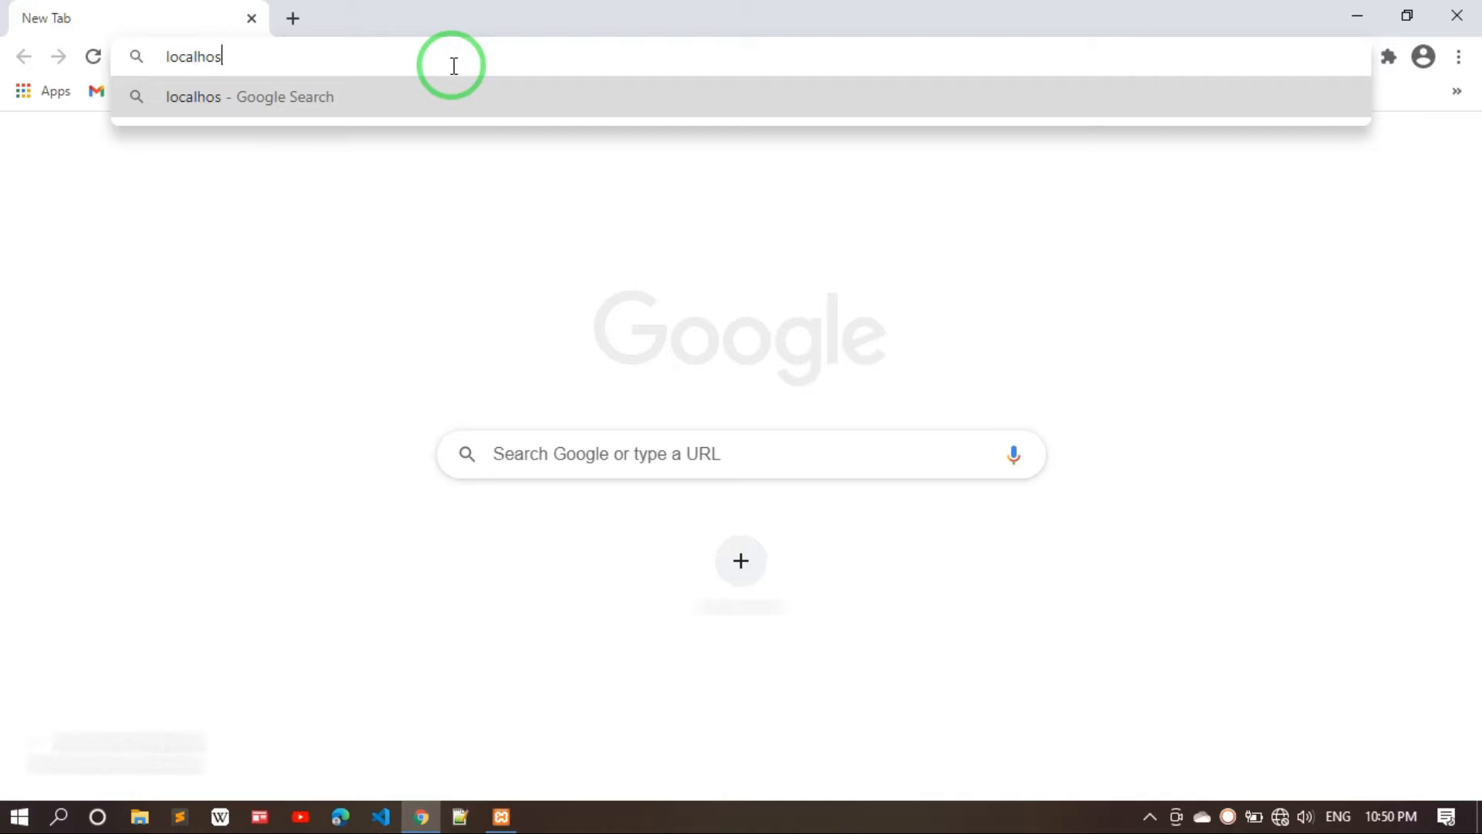
type("t/website")
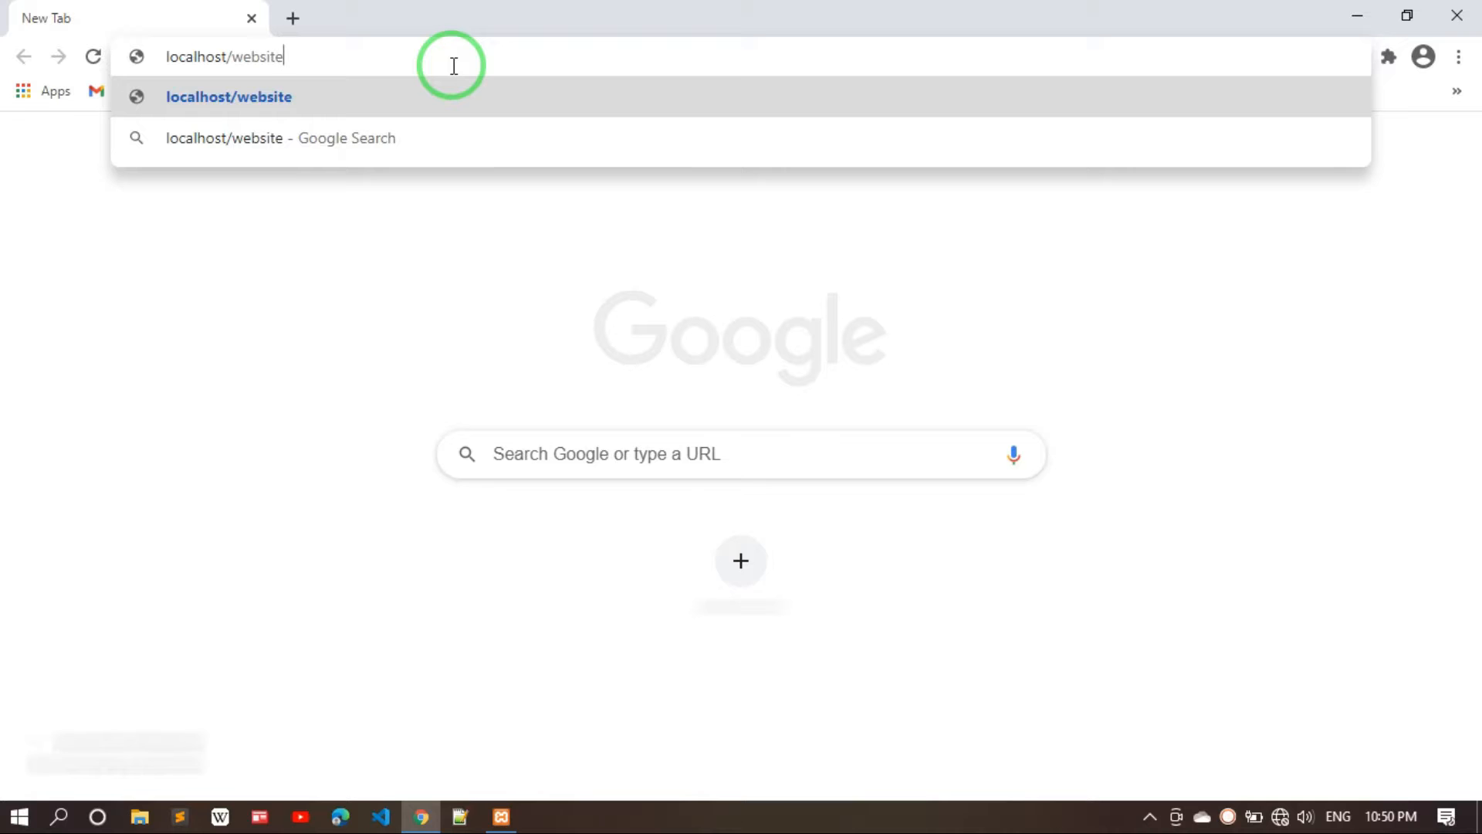
key("Return")
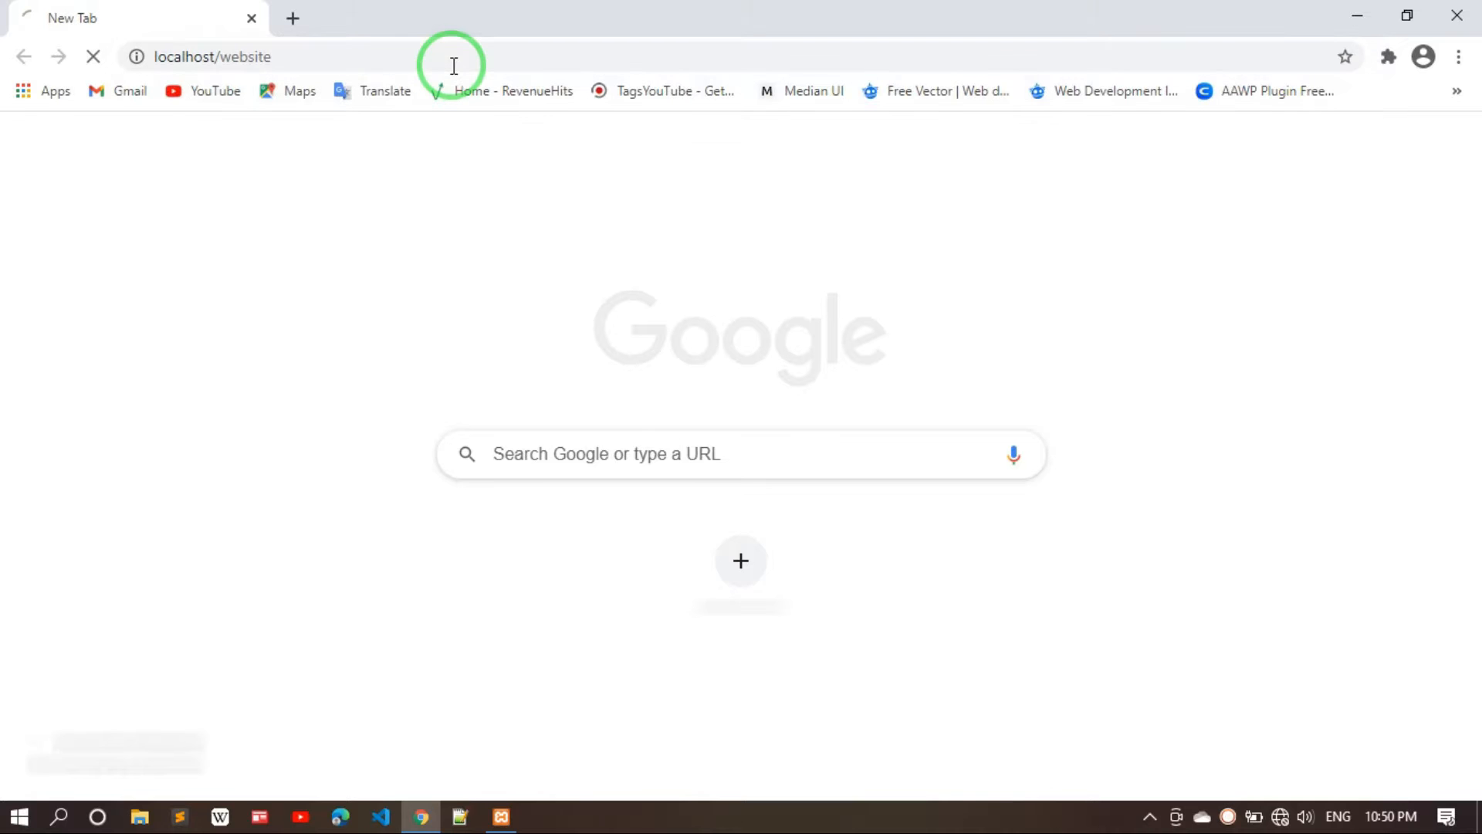
Add a blank browser tab, and look over the Earning Hawks home page in the first tab
left_click(291, 26)
left_click(200, 20)
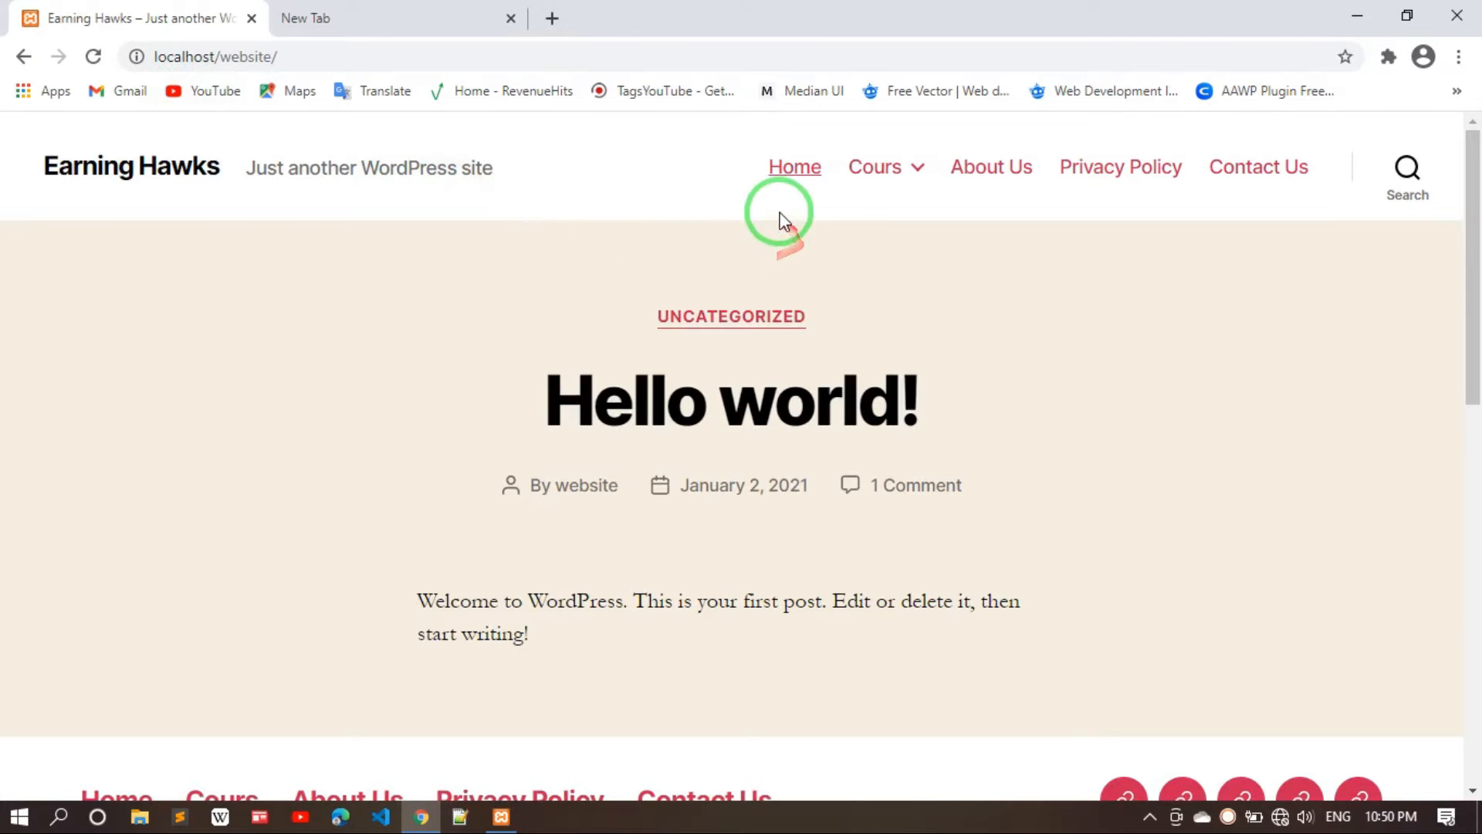
mouse_move(886, 171)
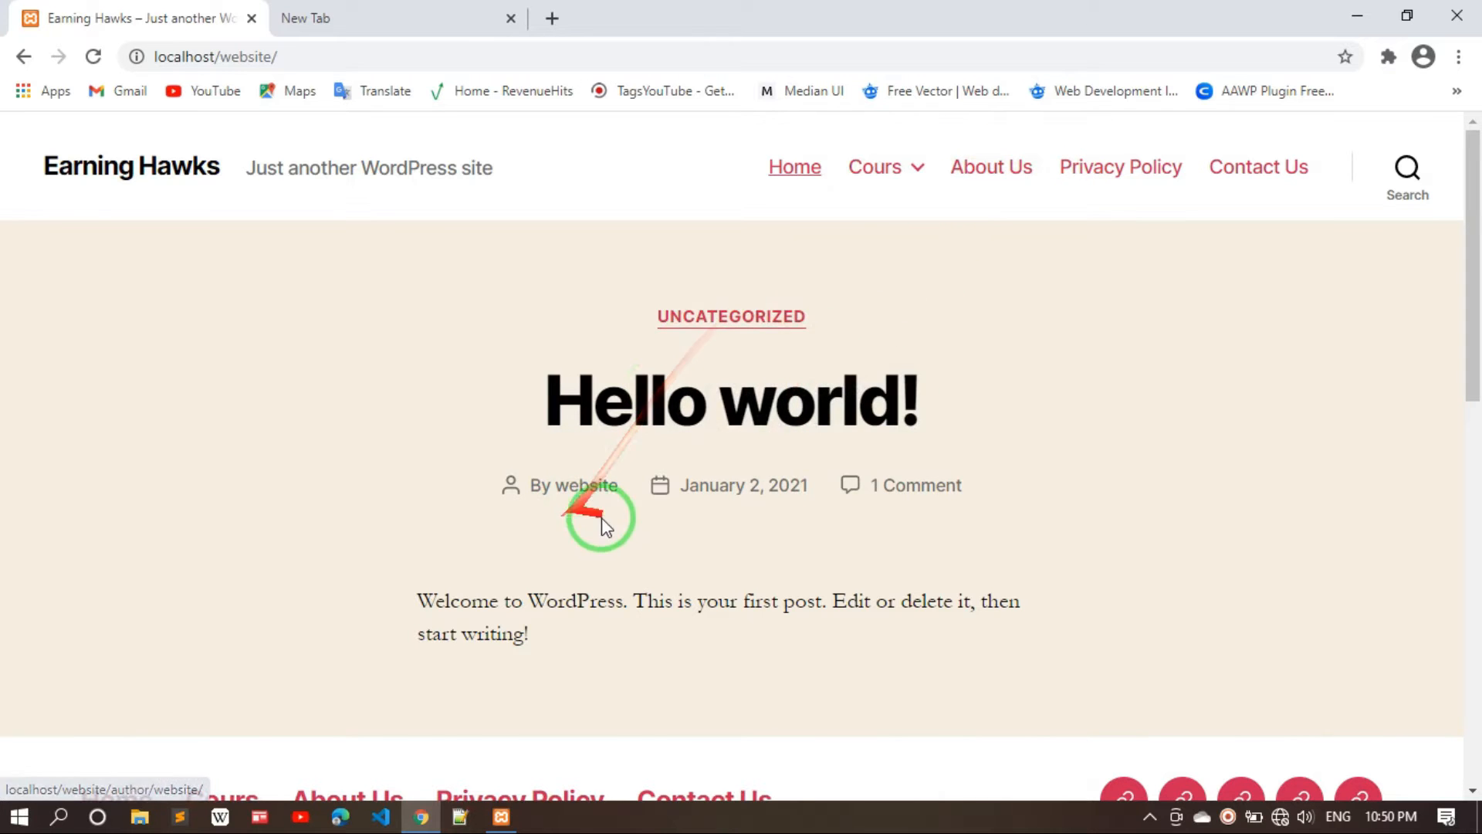
scroll(669, 563, "down", 3)
scroll(668, 567, "up", 2)
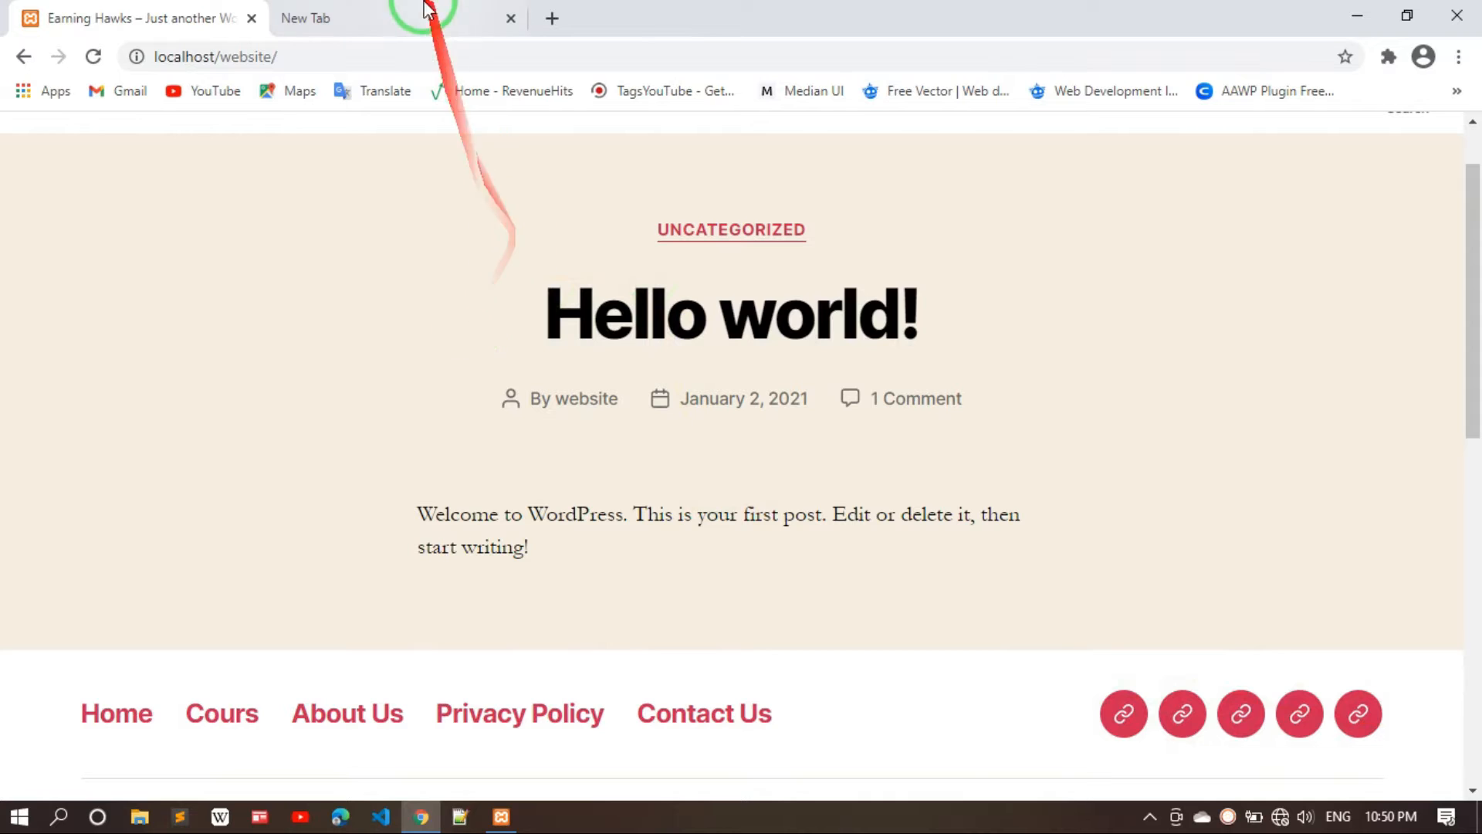
Load the WordPress login page at localhost/website/wp-login in the blank tab
left_click(397, 11)
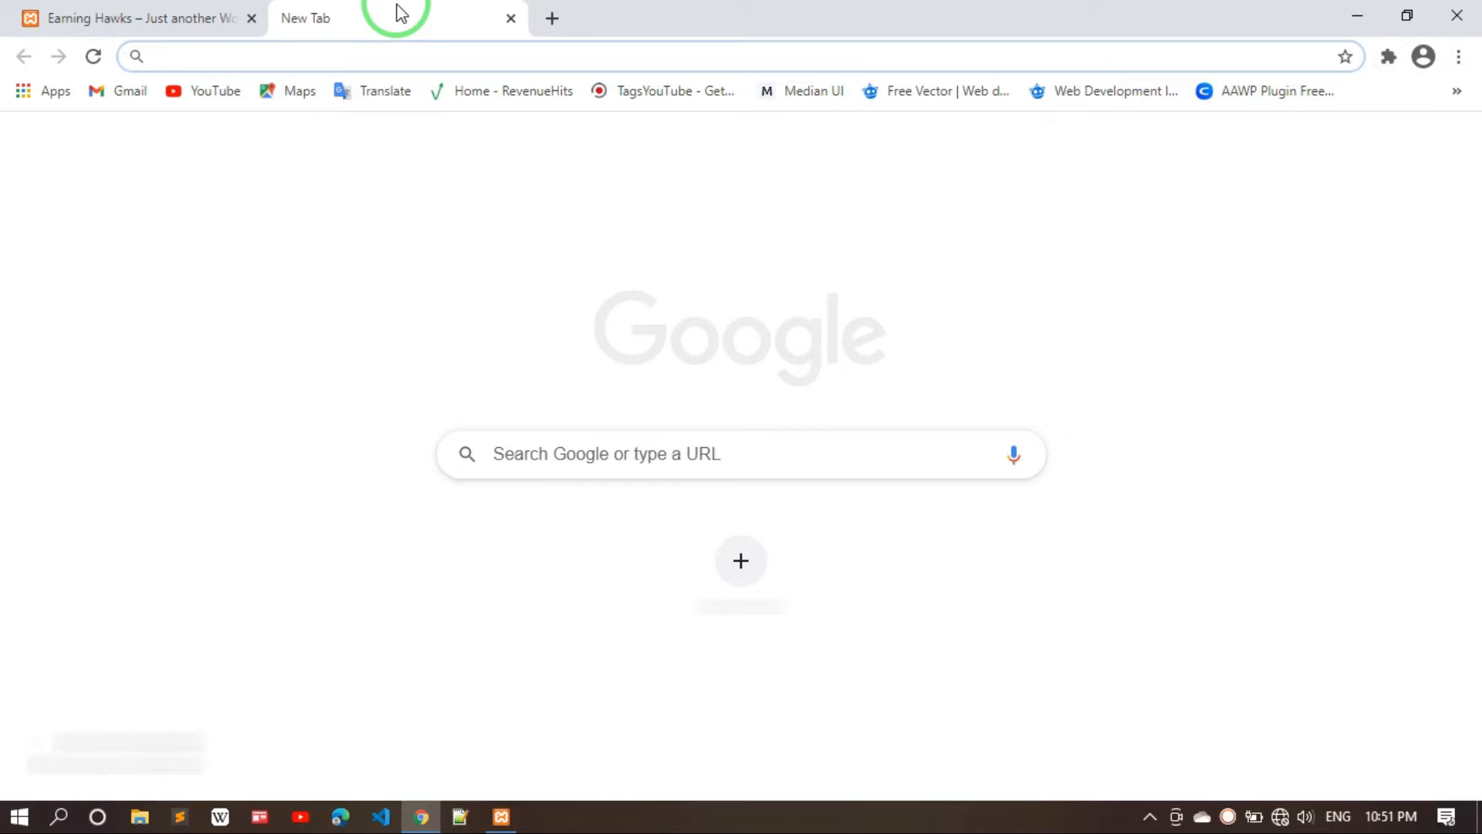
type("local")
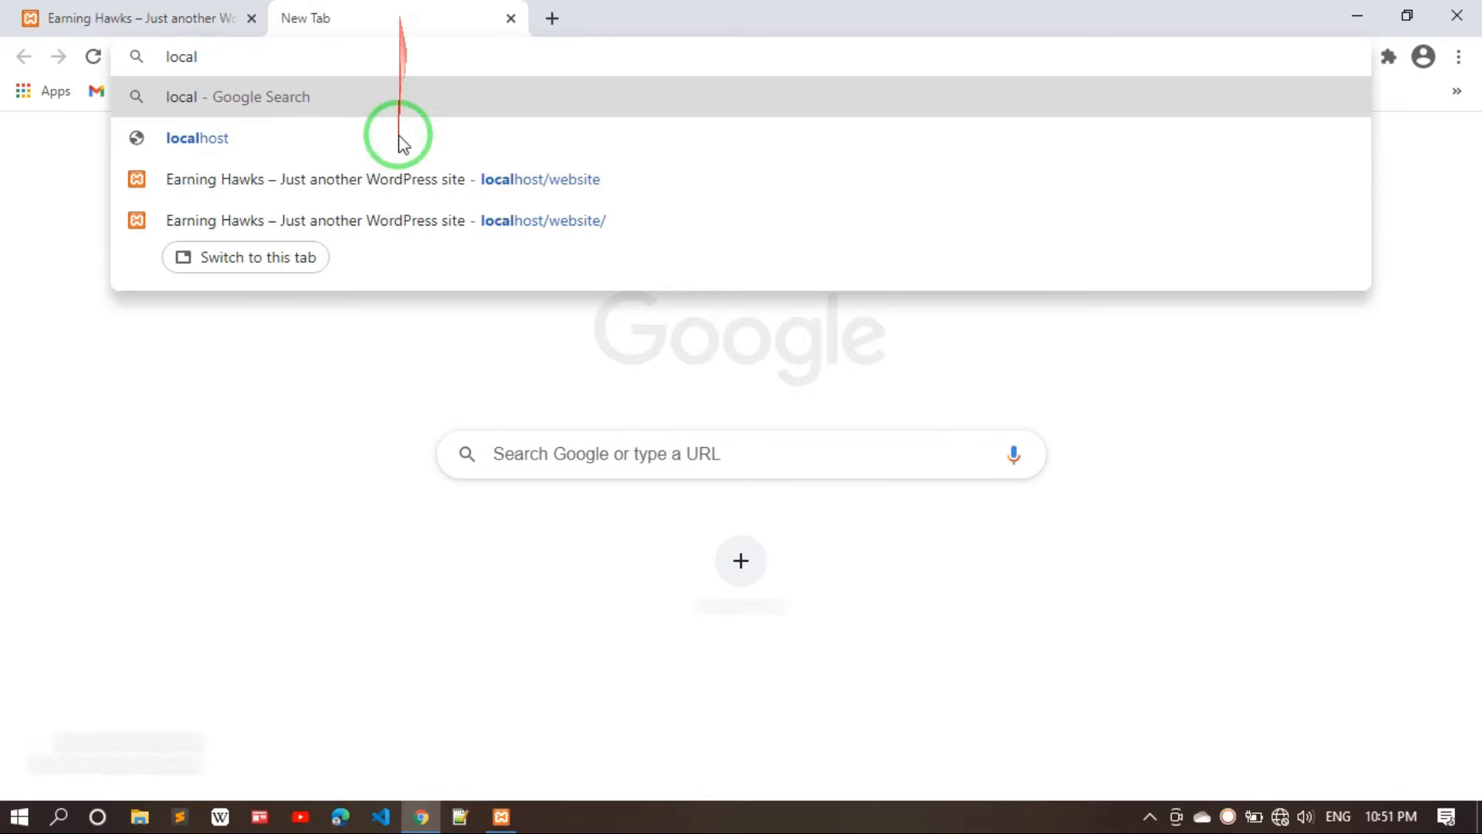
key("Down")
key("Down")
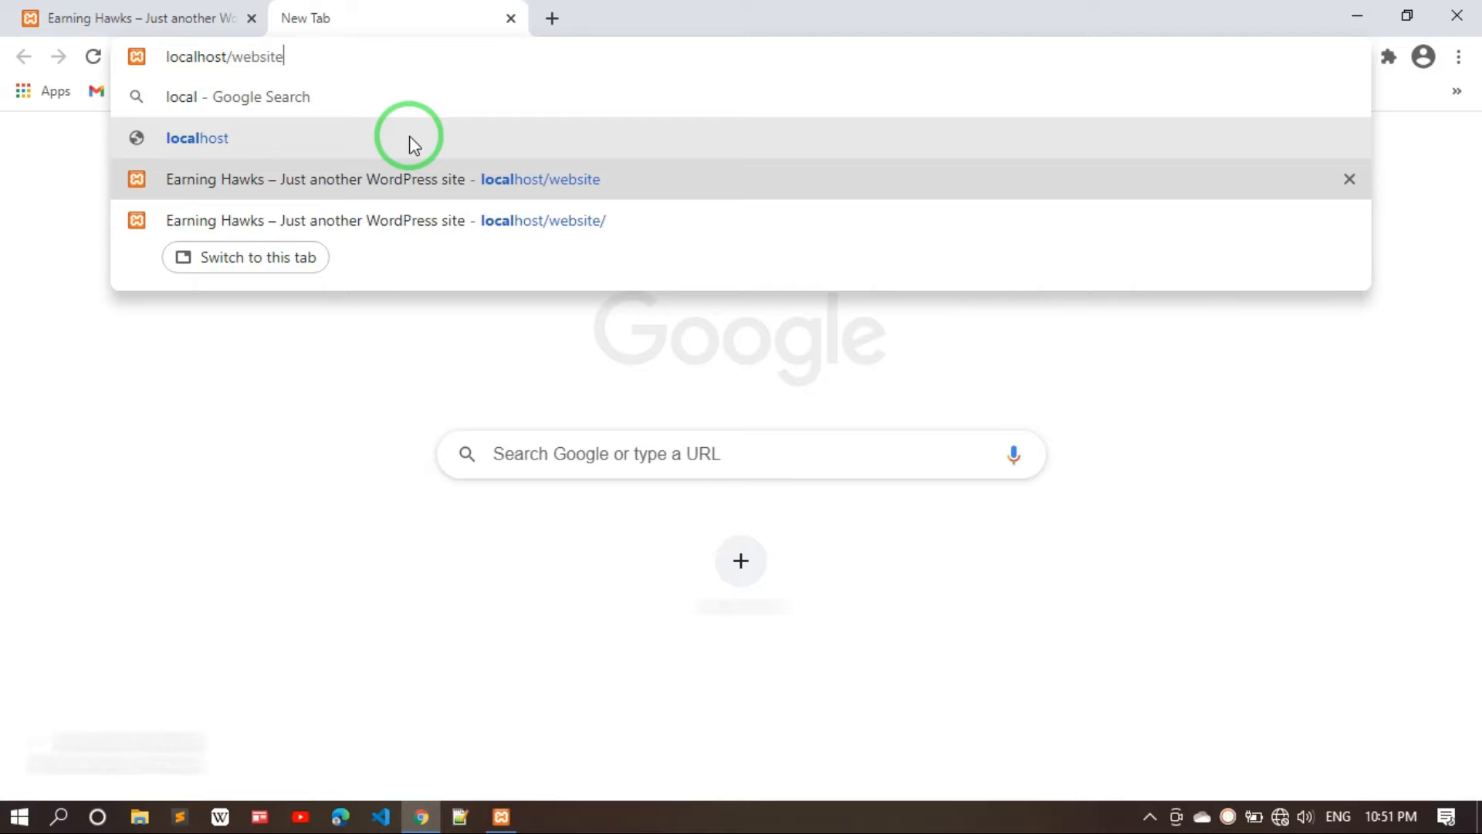
type("/")
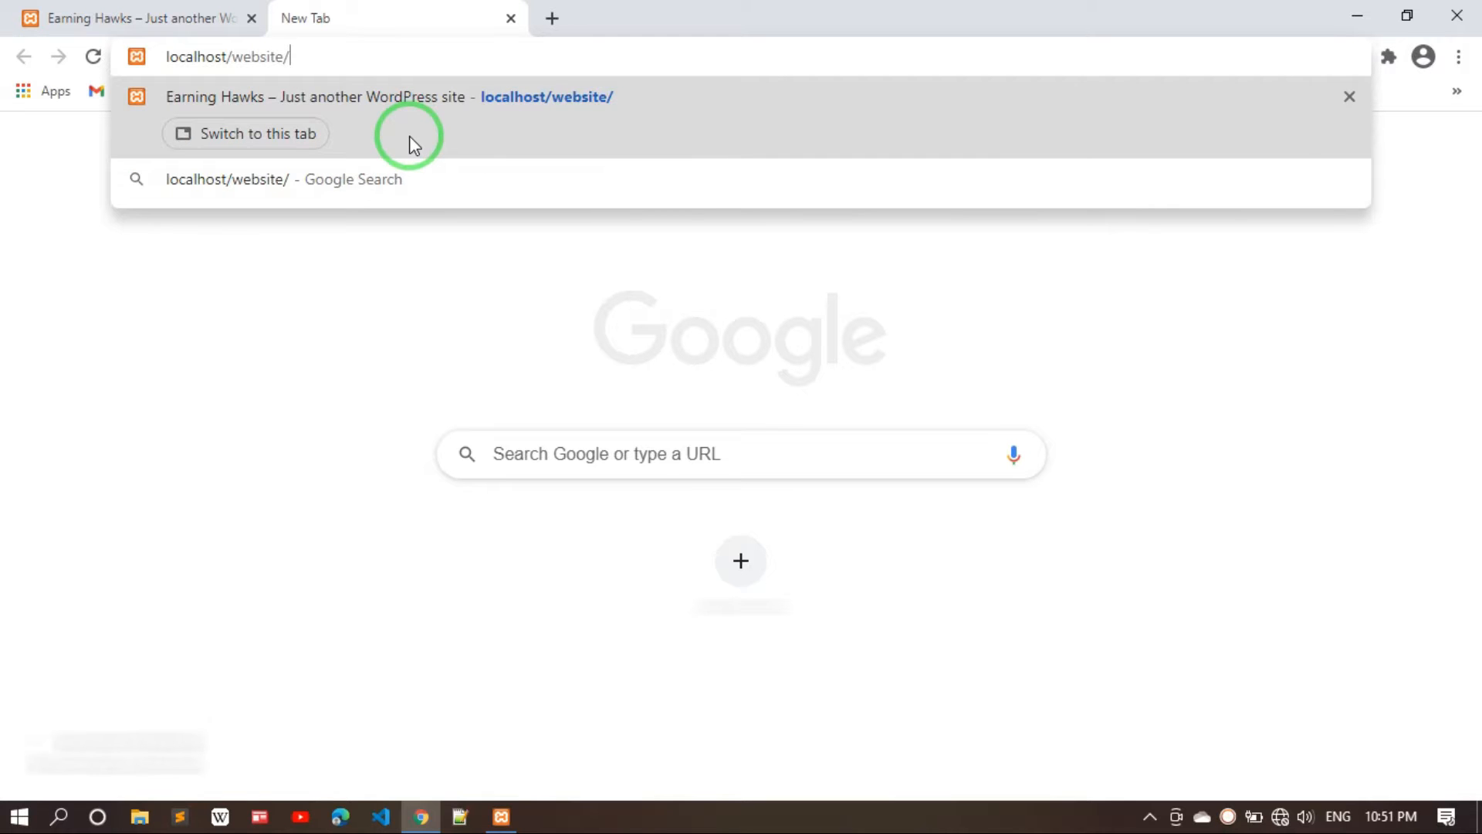
type("wp-login")
key("Return")
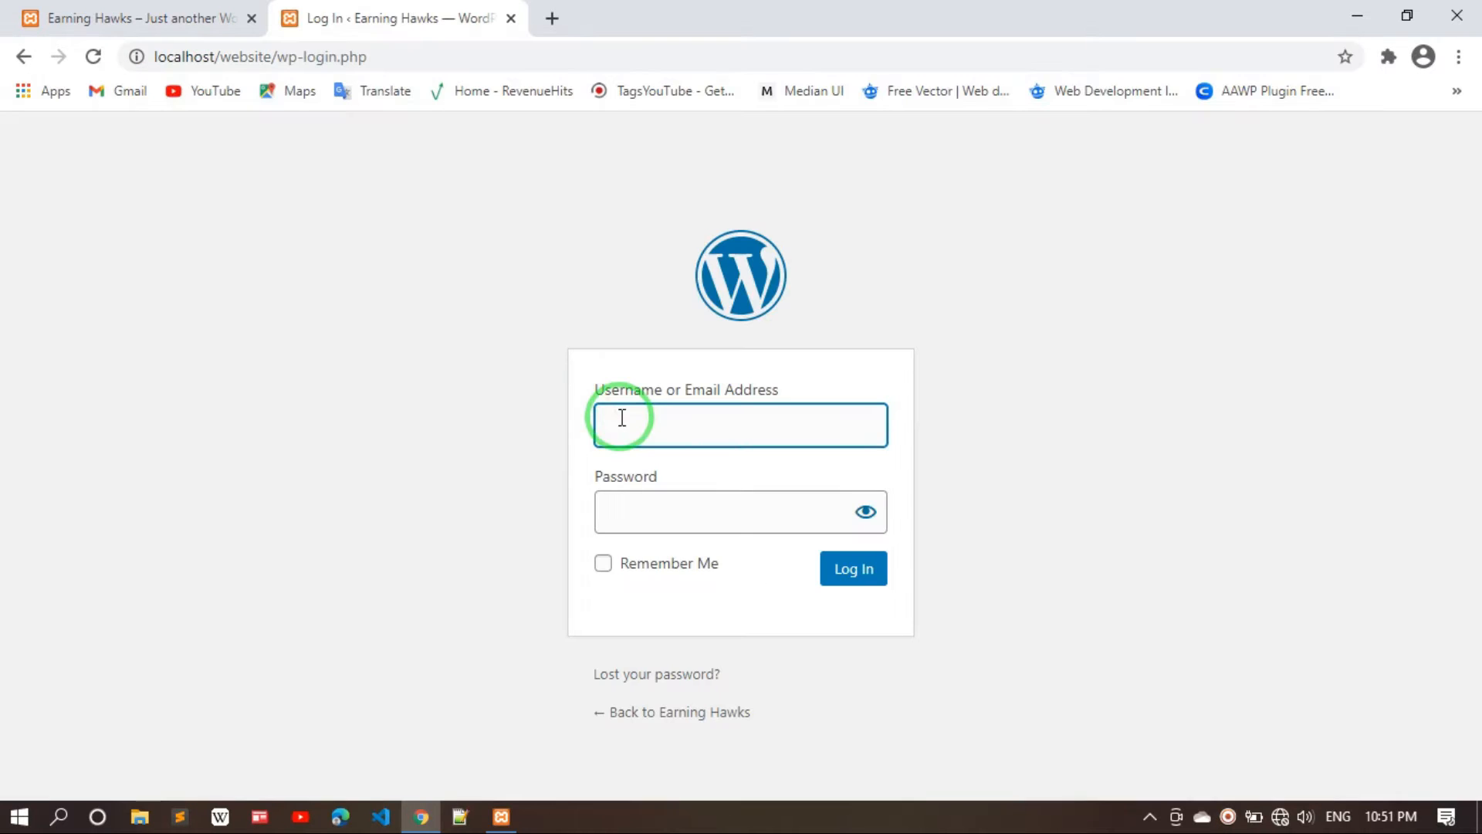
Log in to WordPress with the username website and the account password
type("w")
key("BackSpace")
type("we")
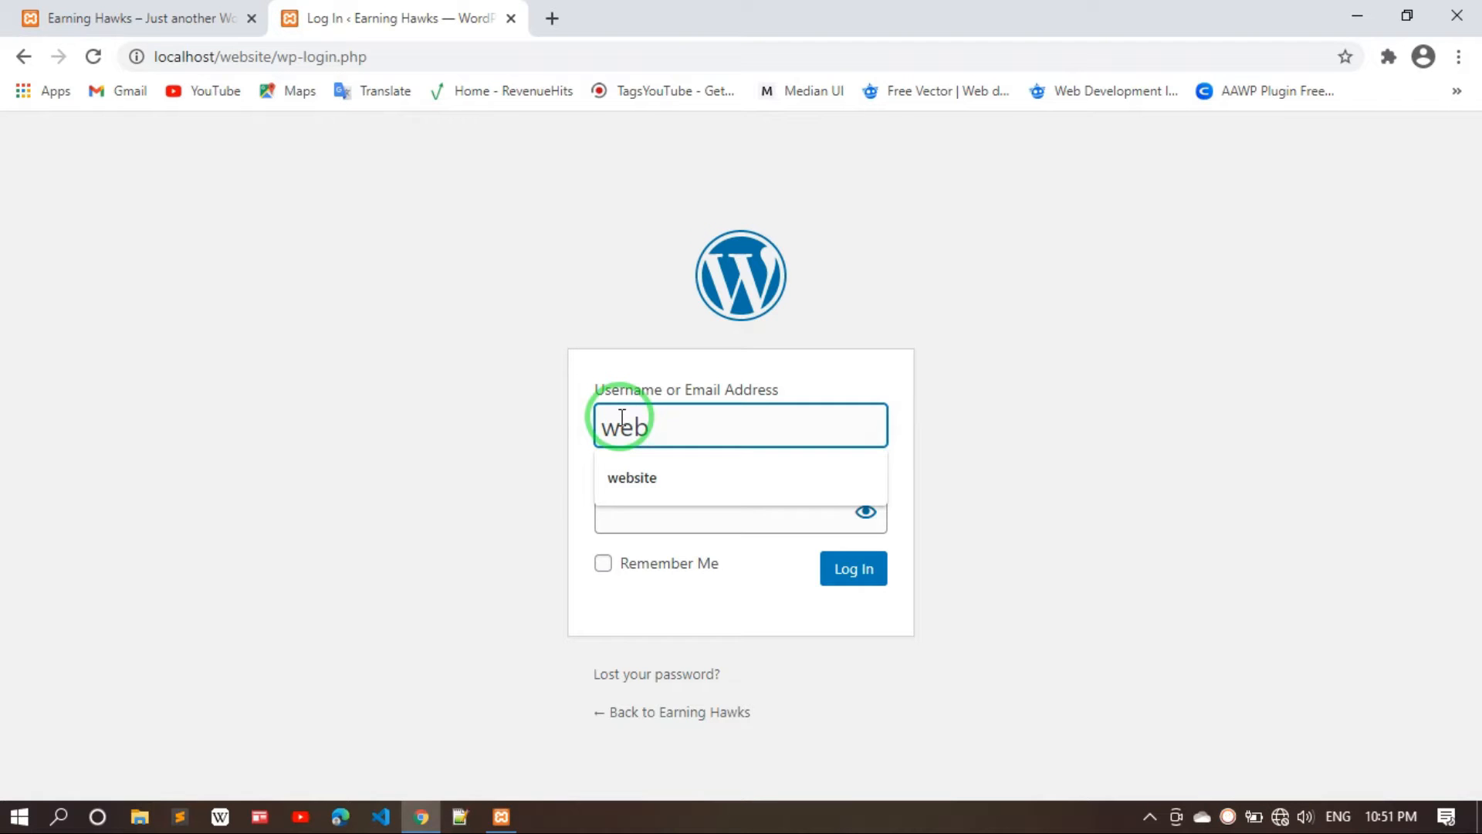
type("b")
key("Down")
key("Return")
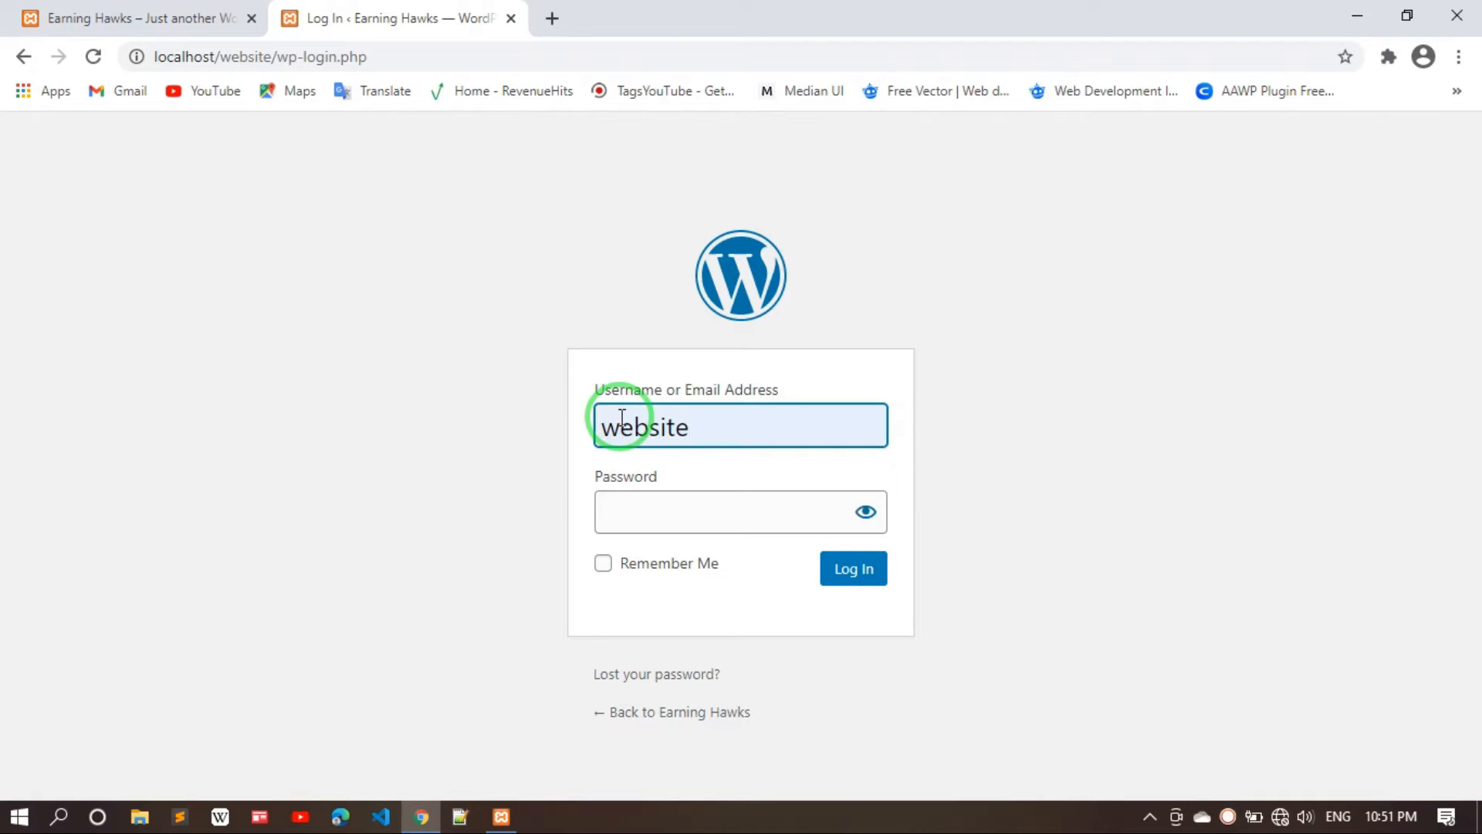
key("Tab")
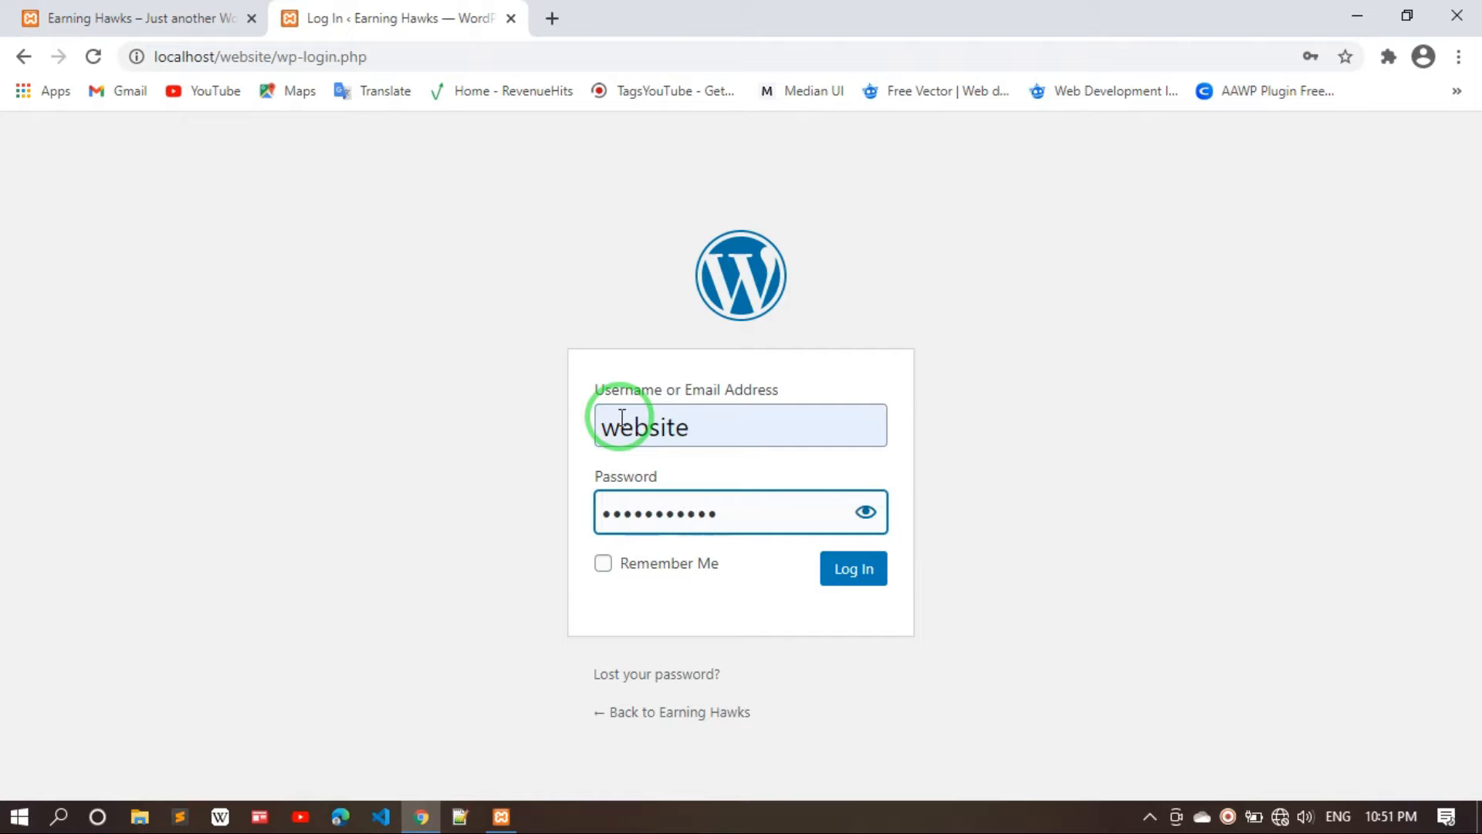
key("Return")
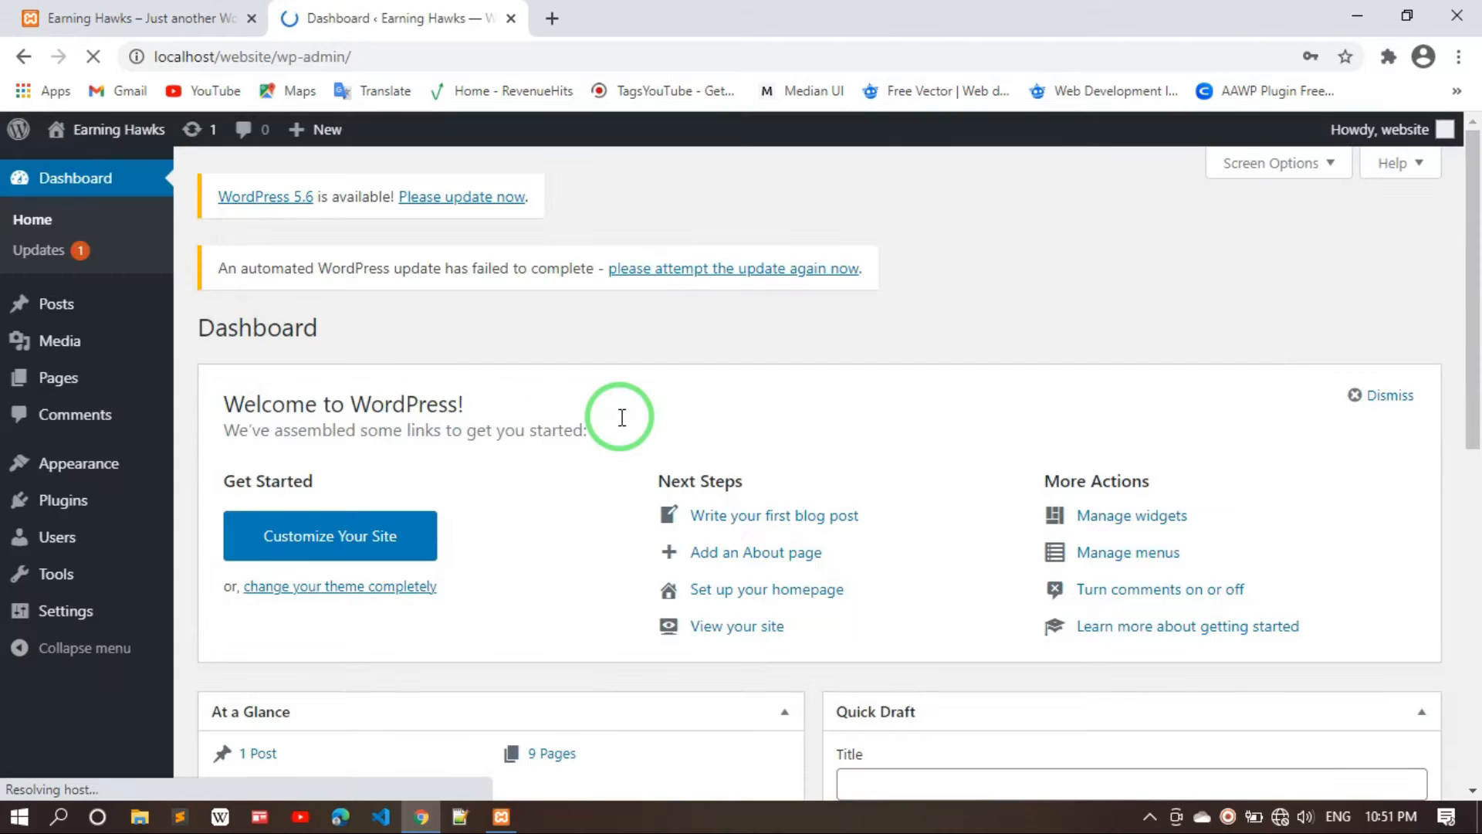
Reorder the browser tabs so the site's home page comes after the WordPress dashboard, and return to the dashboard
left_click(85, 18)
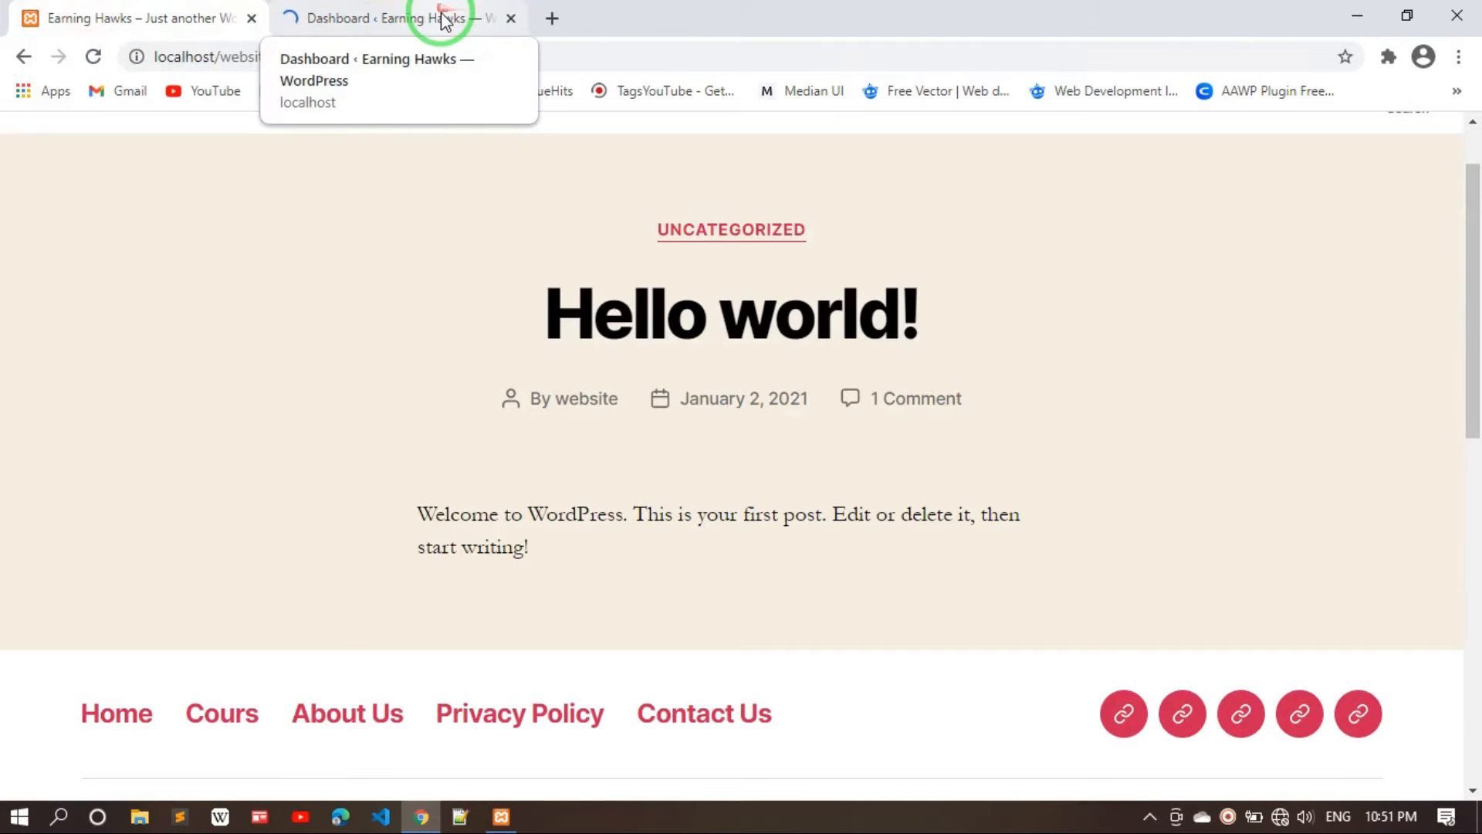
left_click_drag(165, 20, 424, 20)
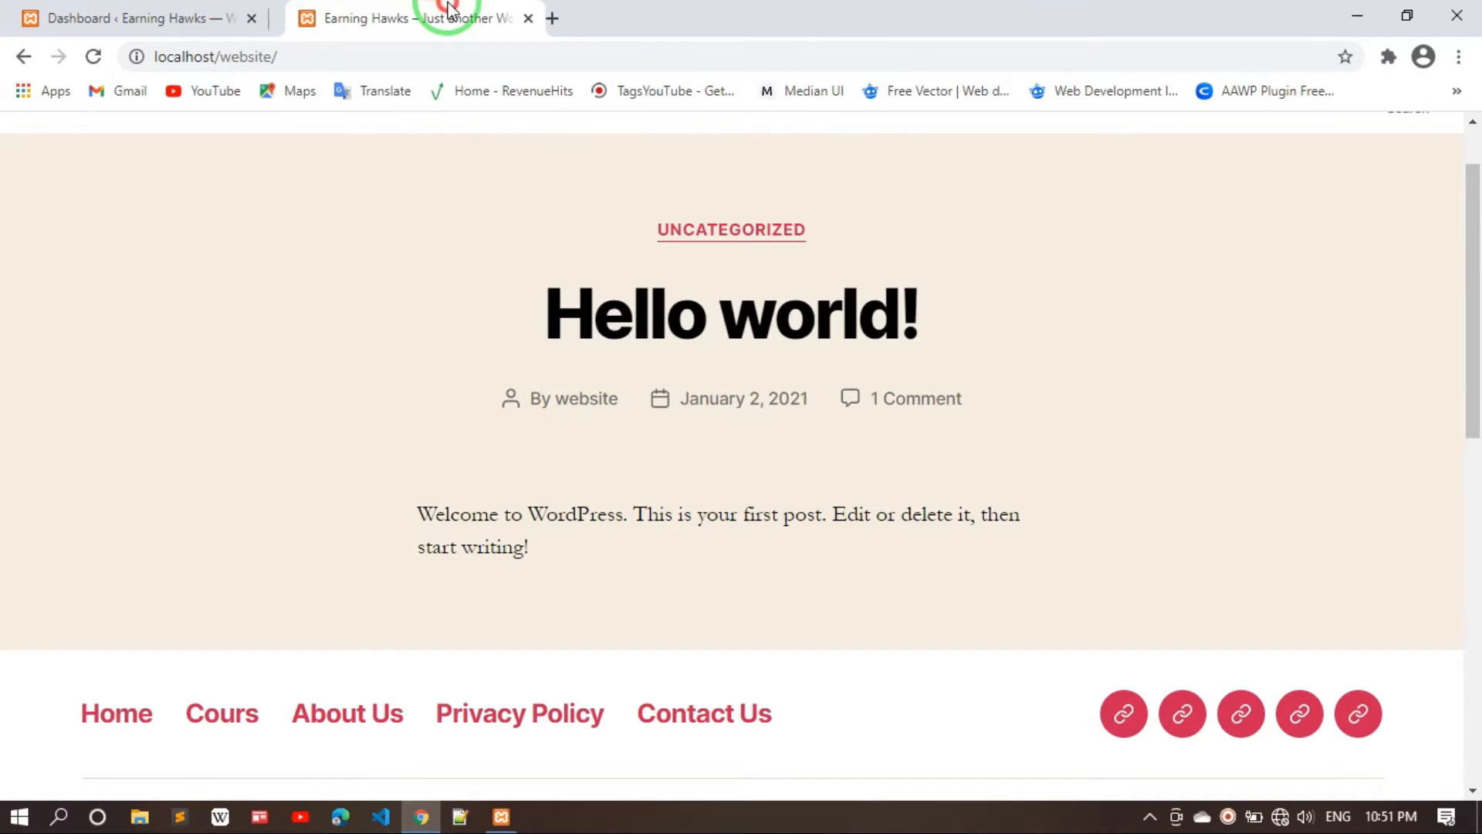
left_click(87, 11)
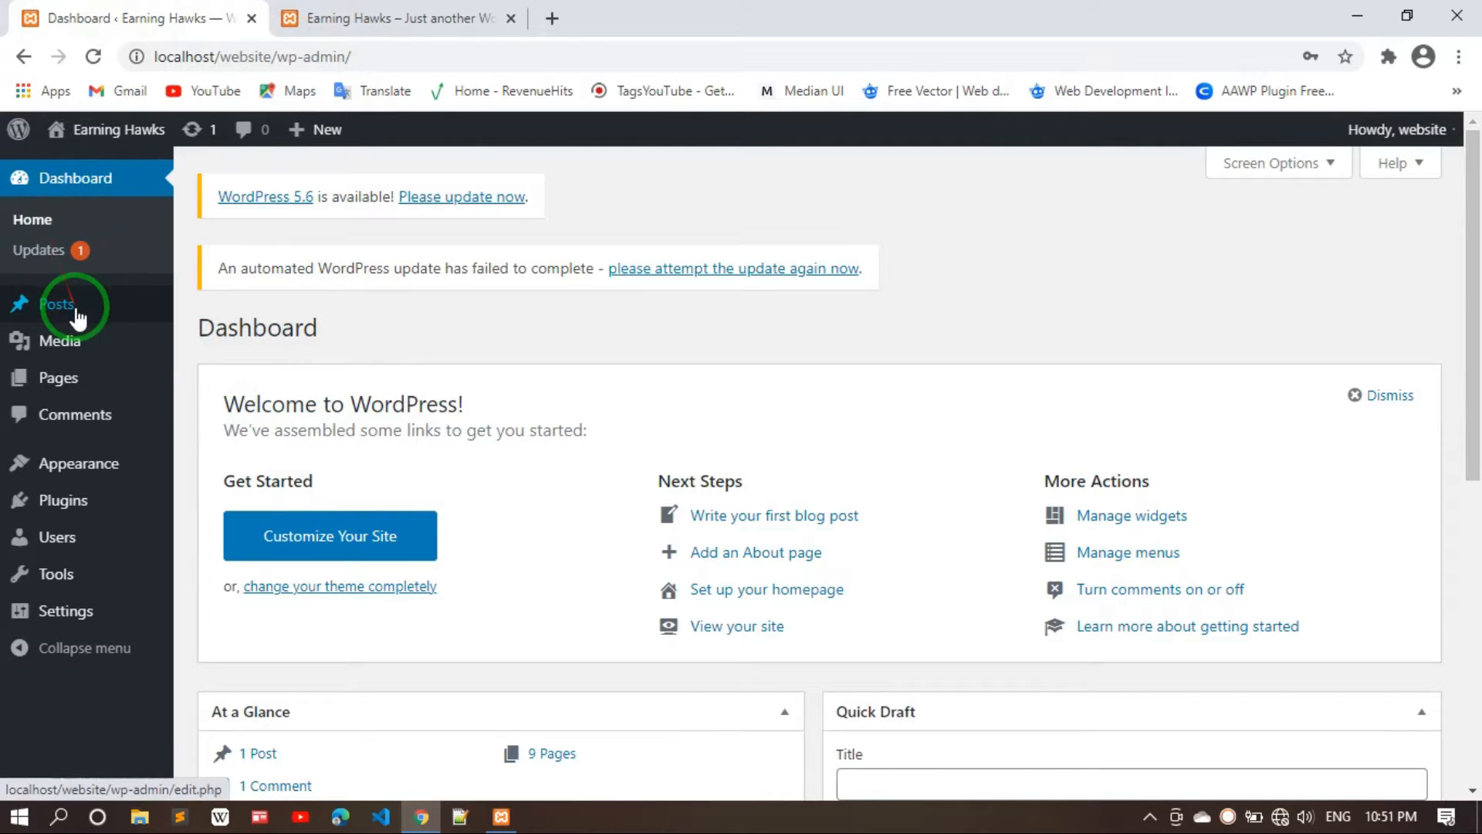
Look over the site's home page, and open the list of all posts in the WordPress dashboard
left_click(309, 17)
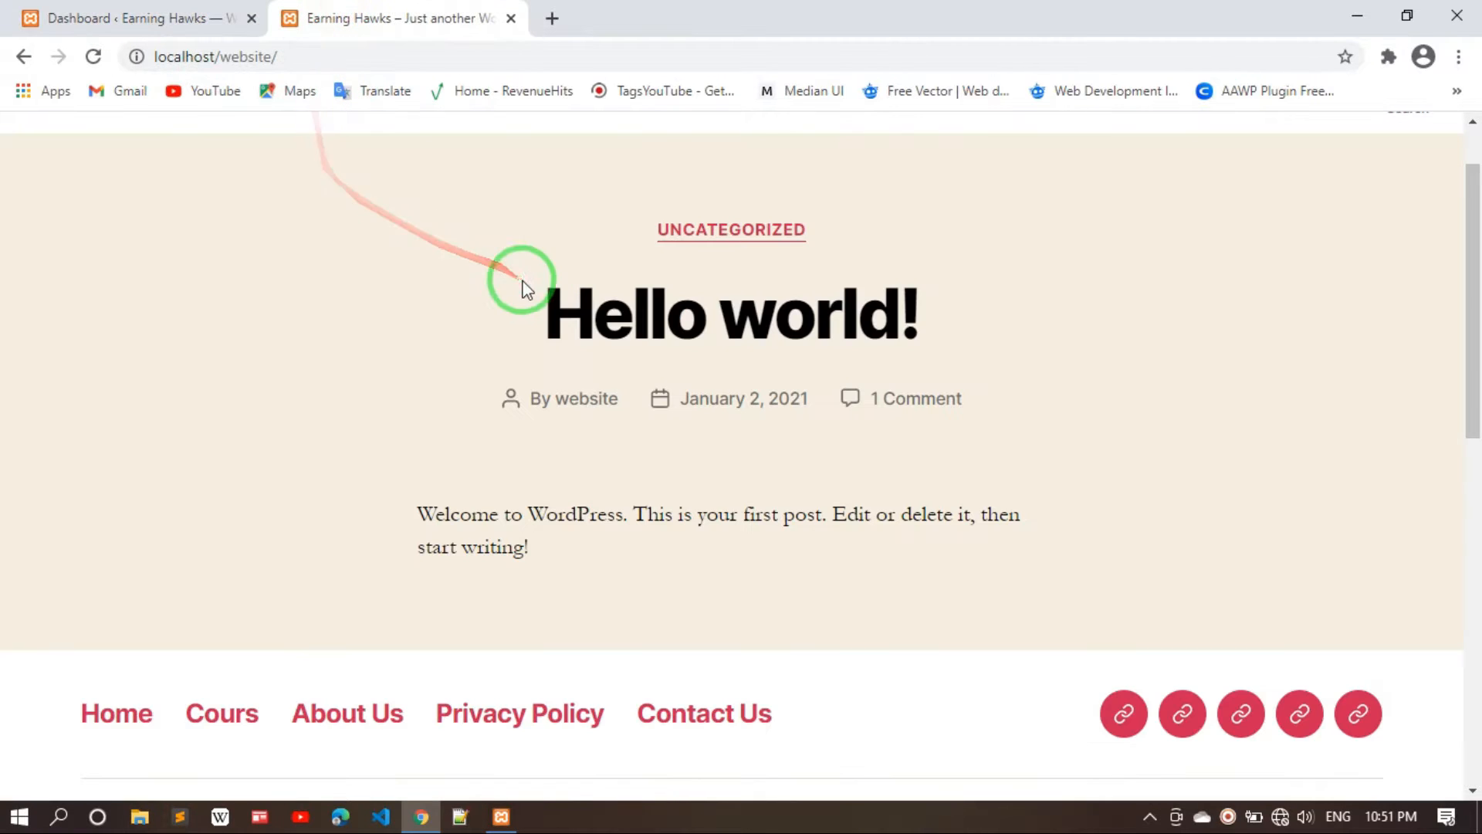
scroll(564, 394, "down", 6)
scroll(473, 355, "up", 7)
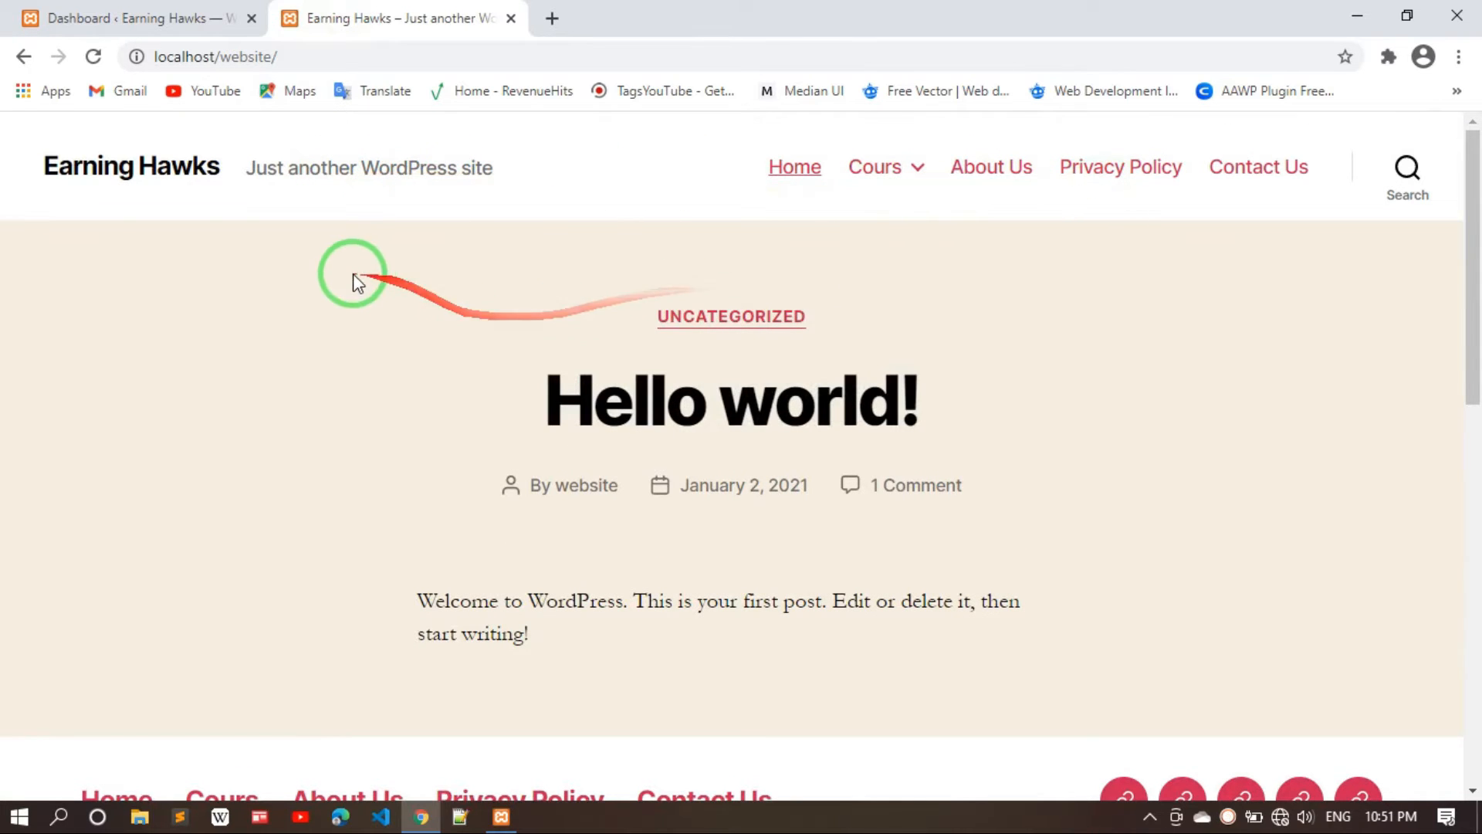
left_click(127, 18)
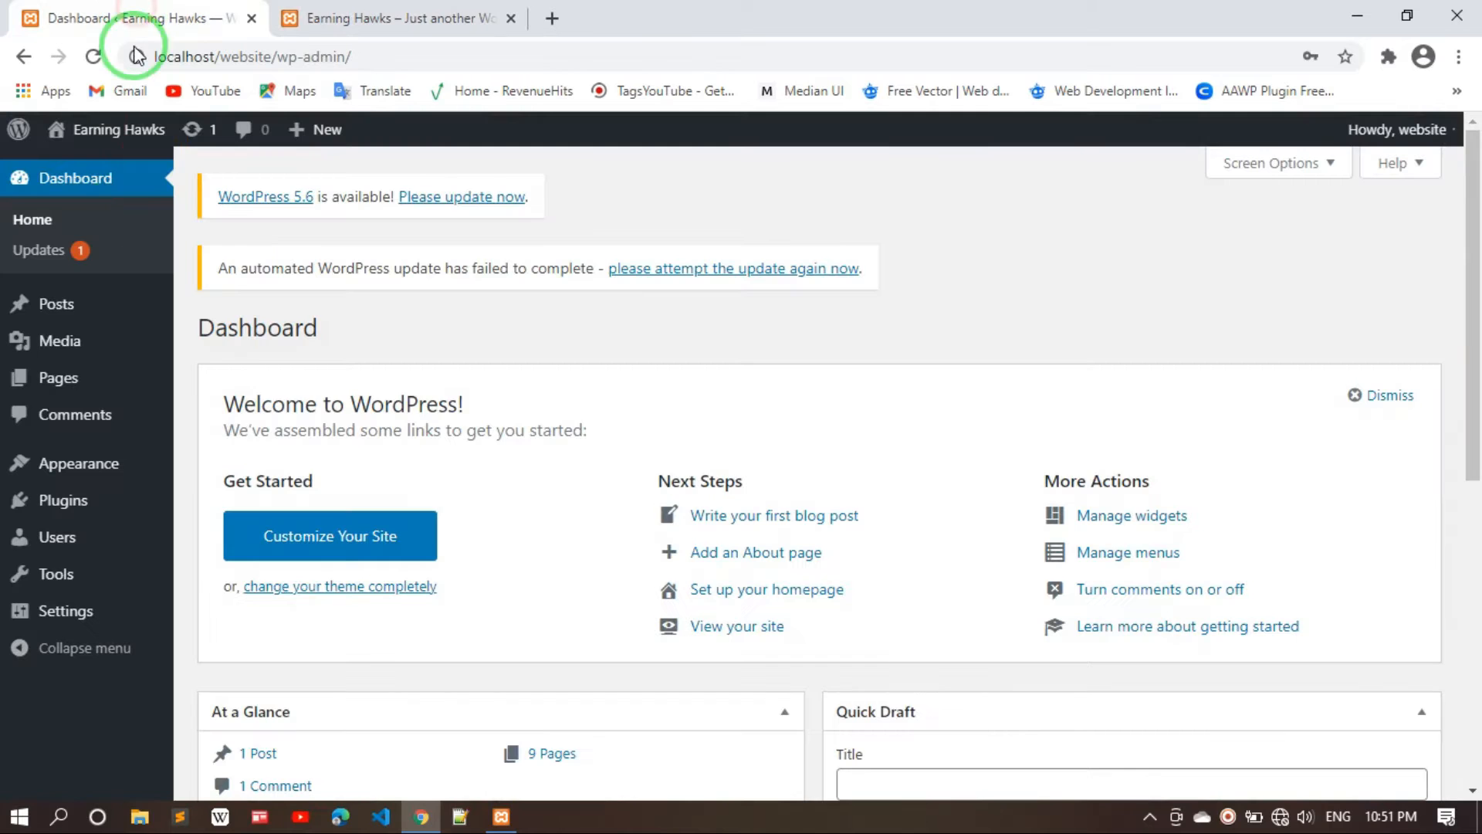
mouse_move(51, 319)
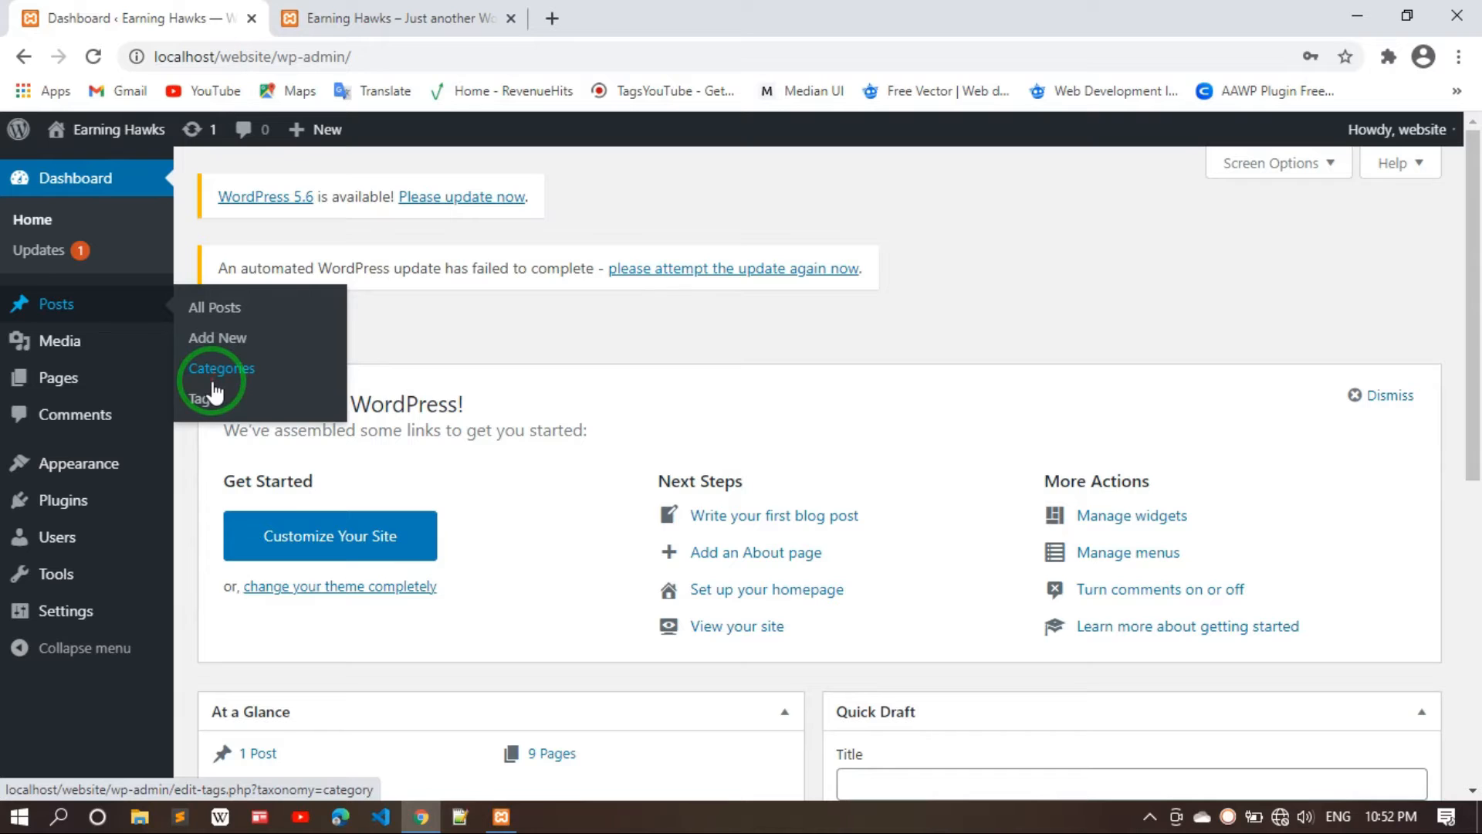
left_click(258, 323)
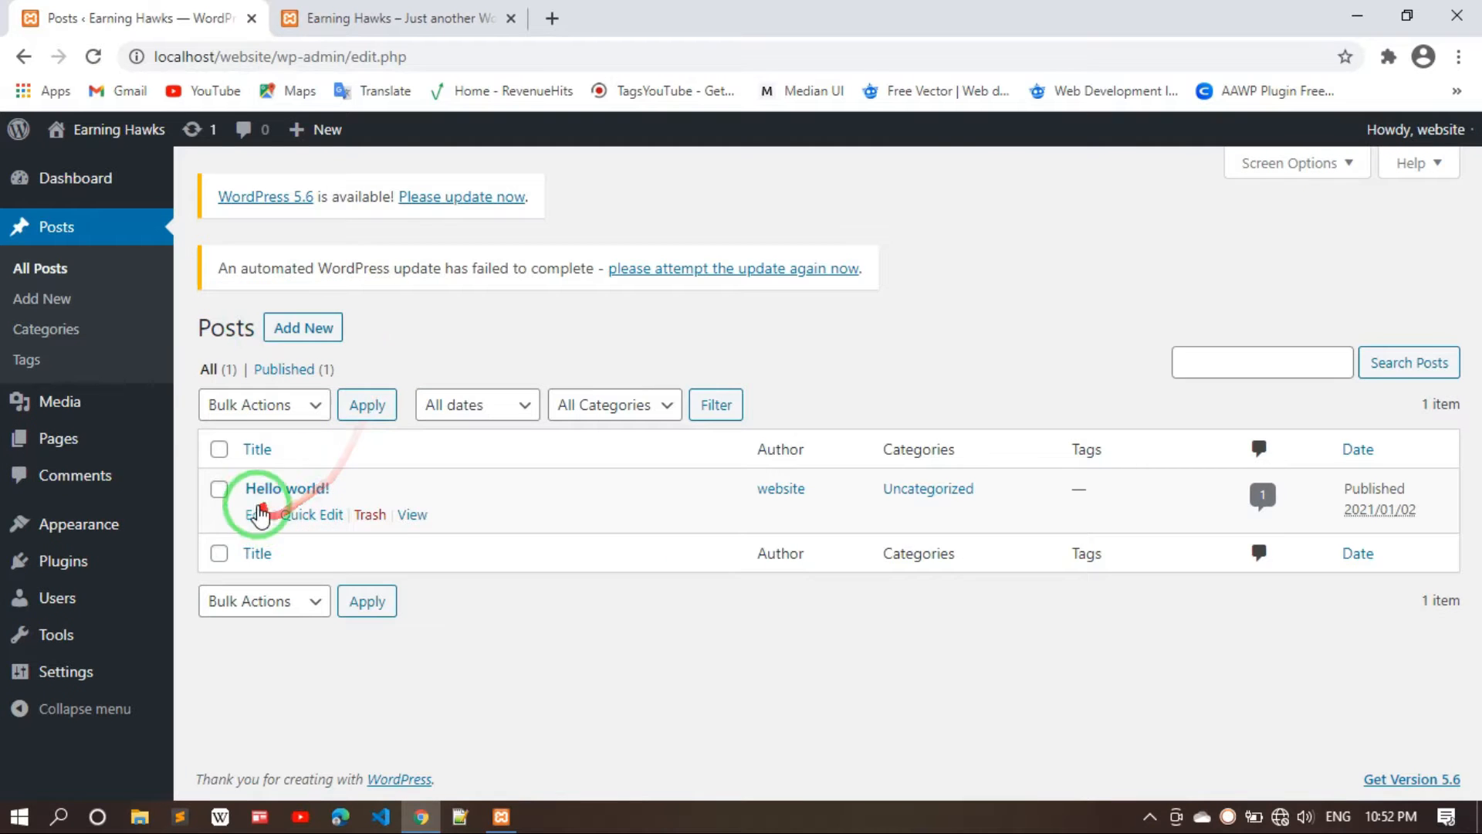
Check the post on the live site, and open the Hello world! post for editing with the welcome tip dismissed
left_click(411, 16)
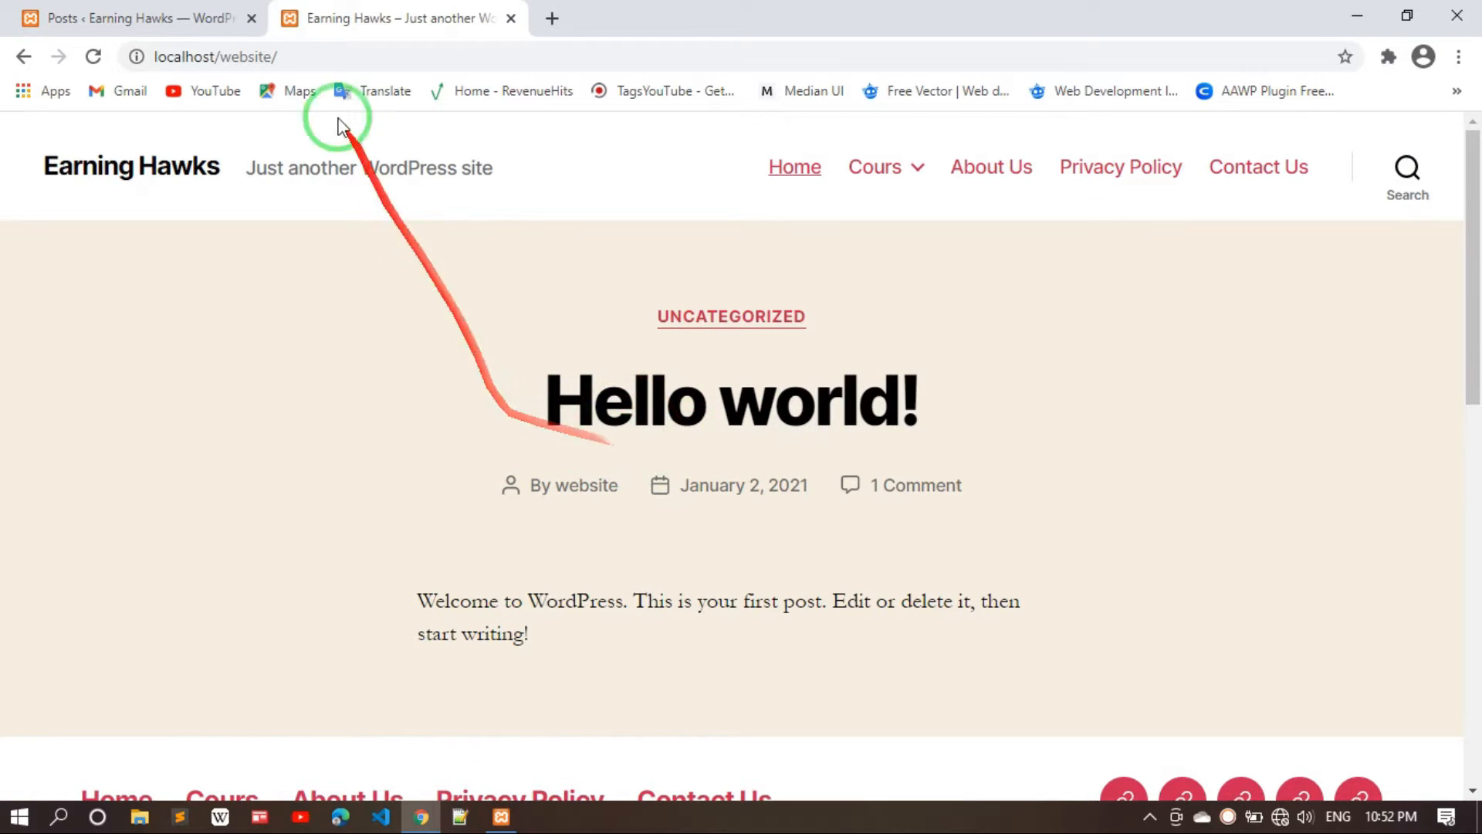
left_click(99, 23)
mouse_move(278, 520)
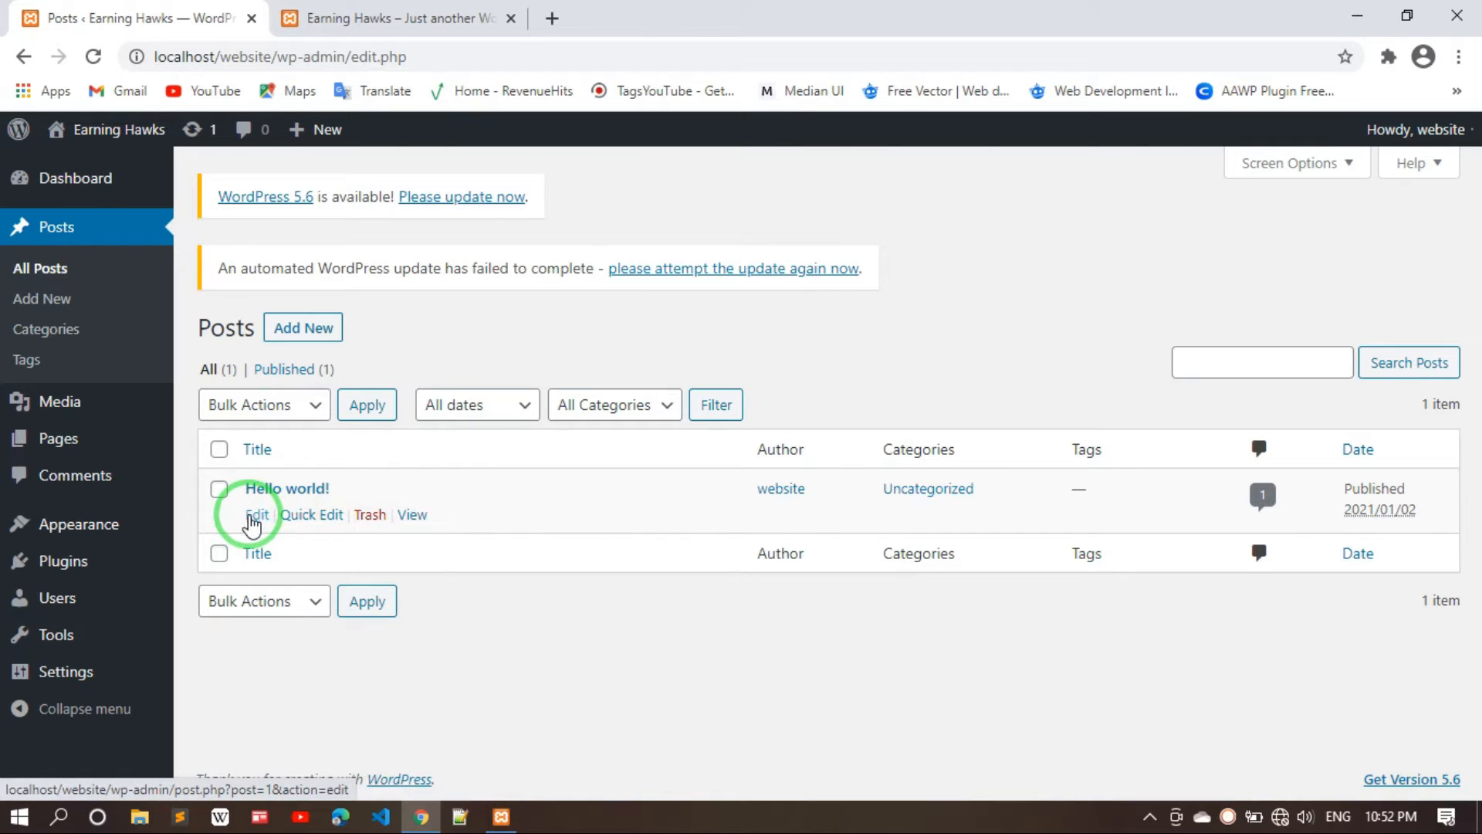
left_click(256, 515)
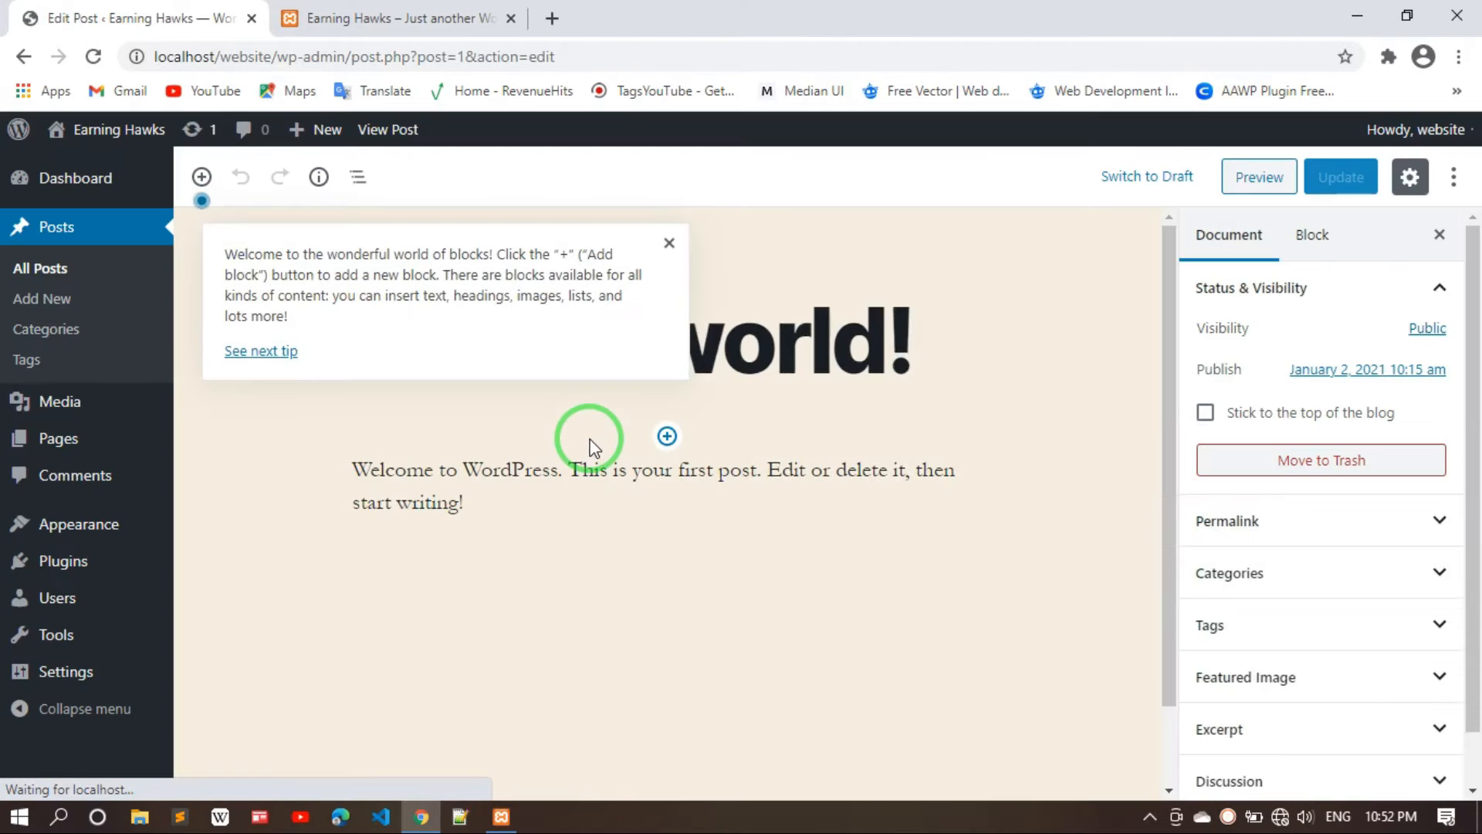
left_click(673, 240)
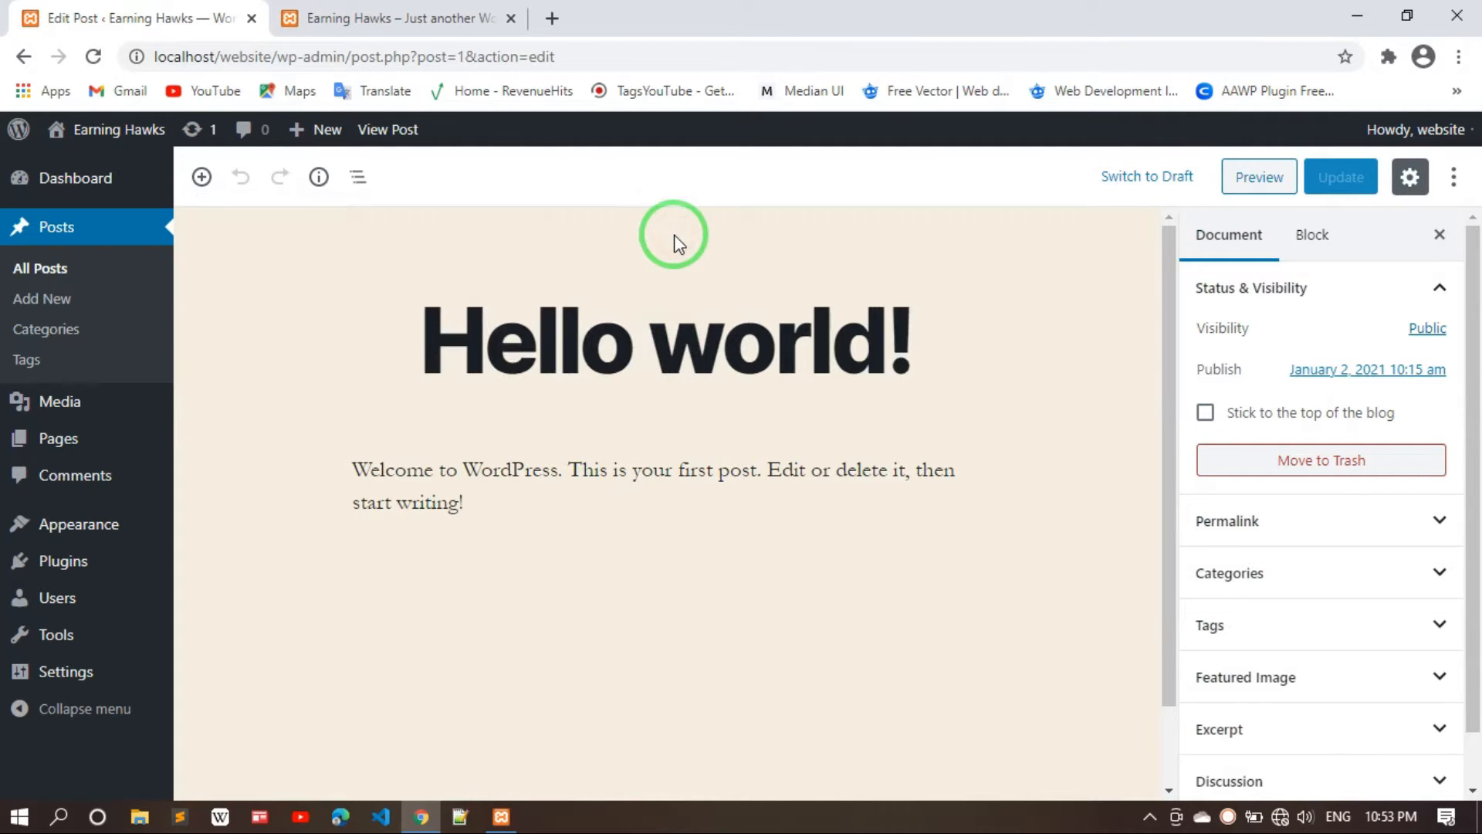
Examine the title and body paragraph of the Hello world! post in the editor, and return to the posts list
left_click(619, 355)
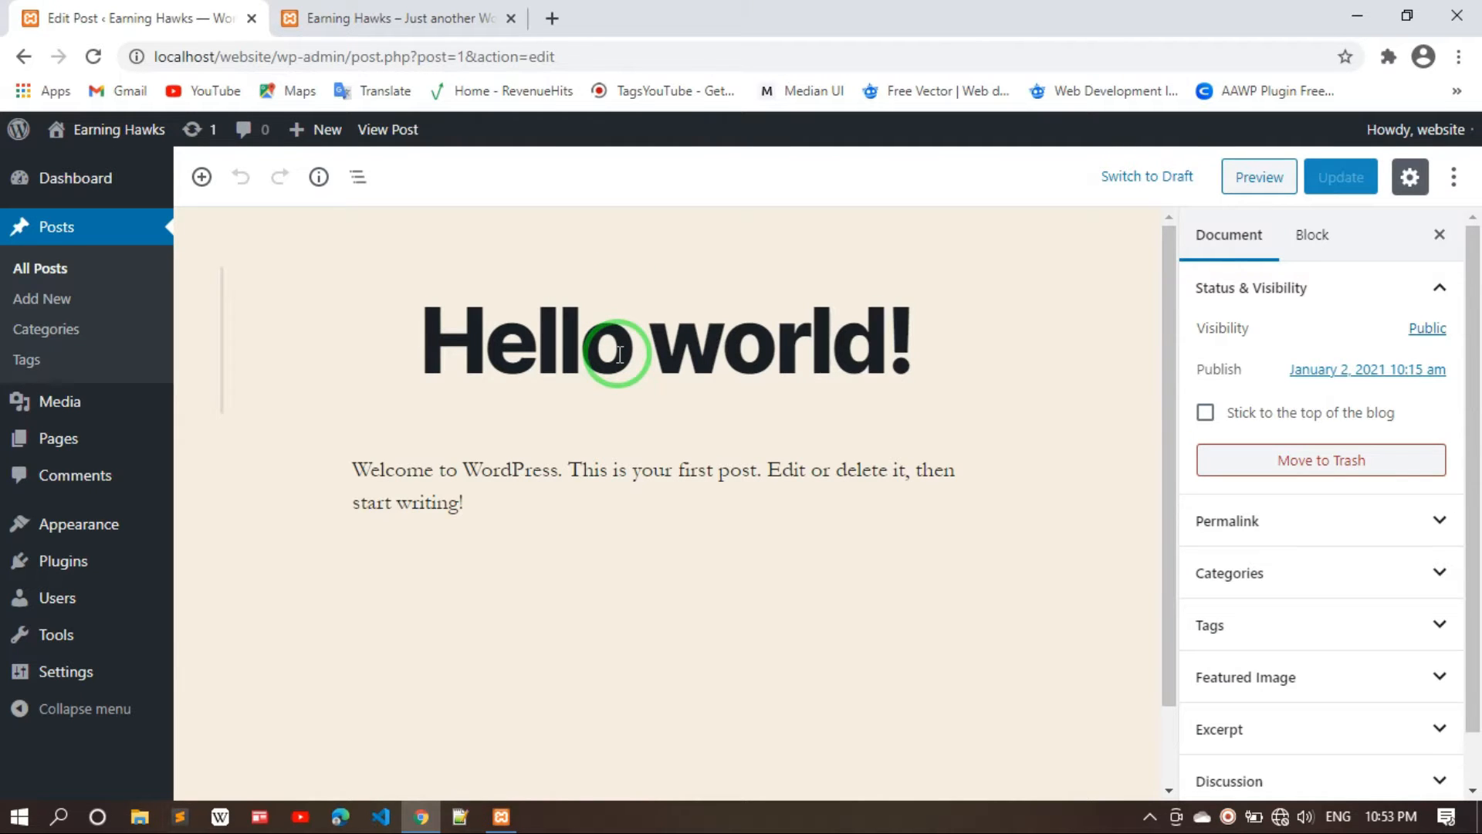
left_click_drag(918, 350, 408, 330)
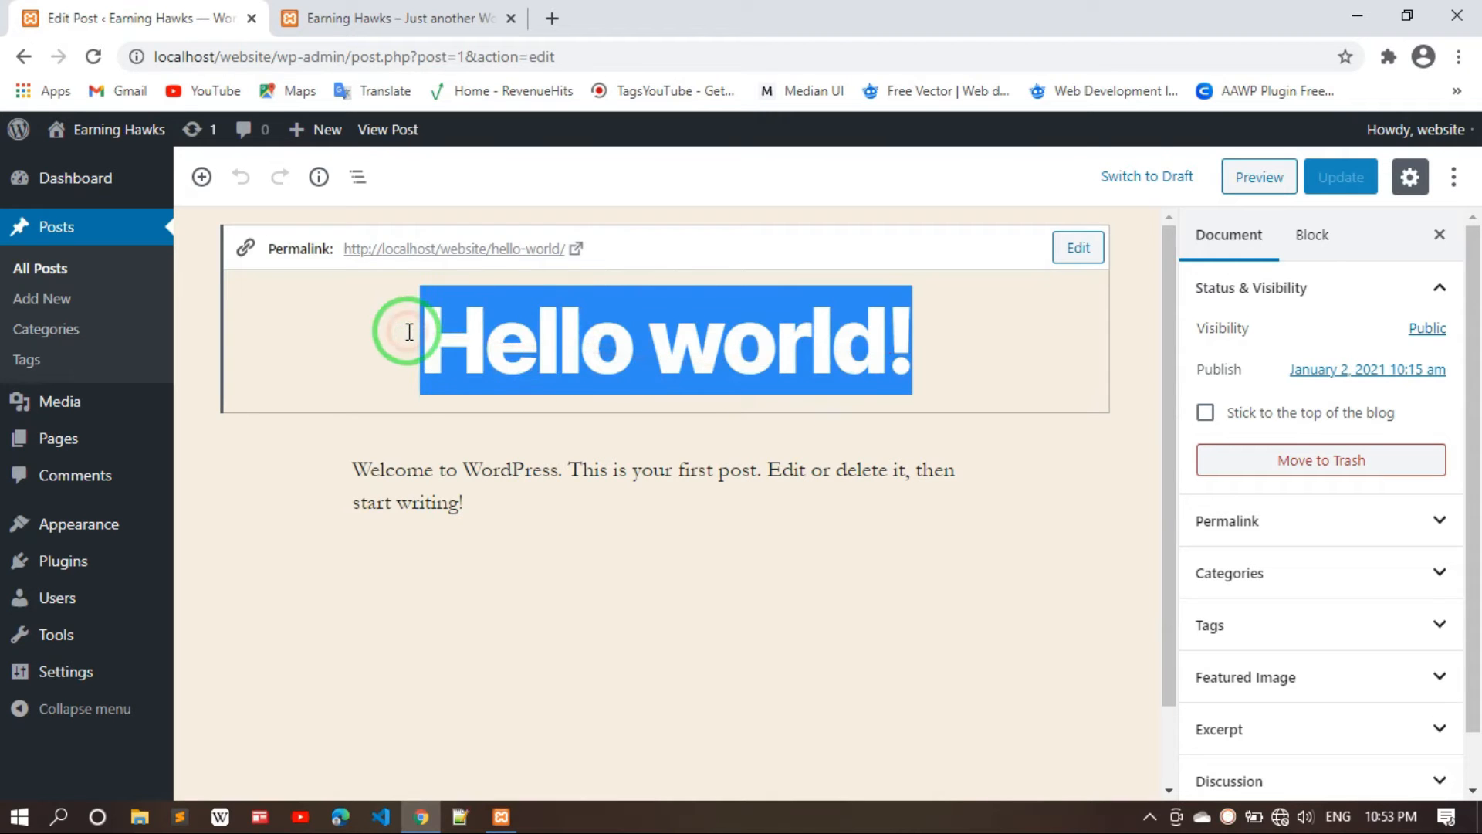
left_click(407, 332)
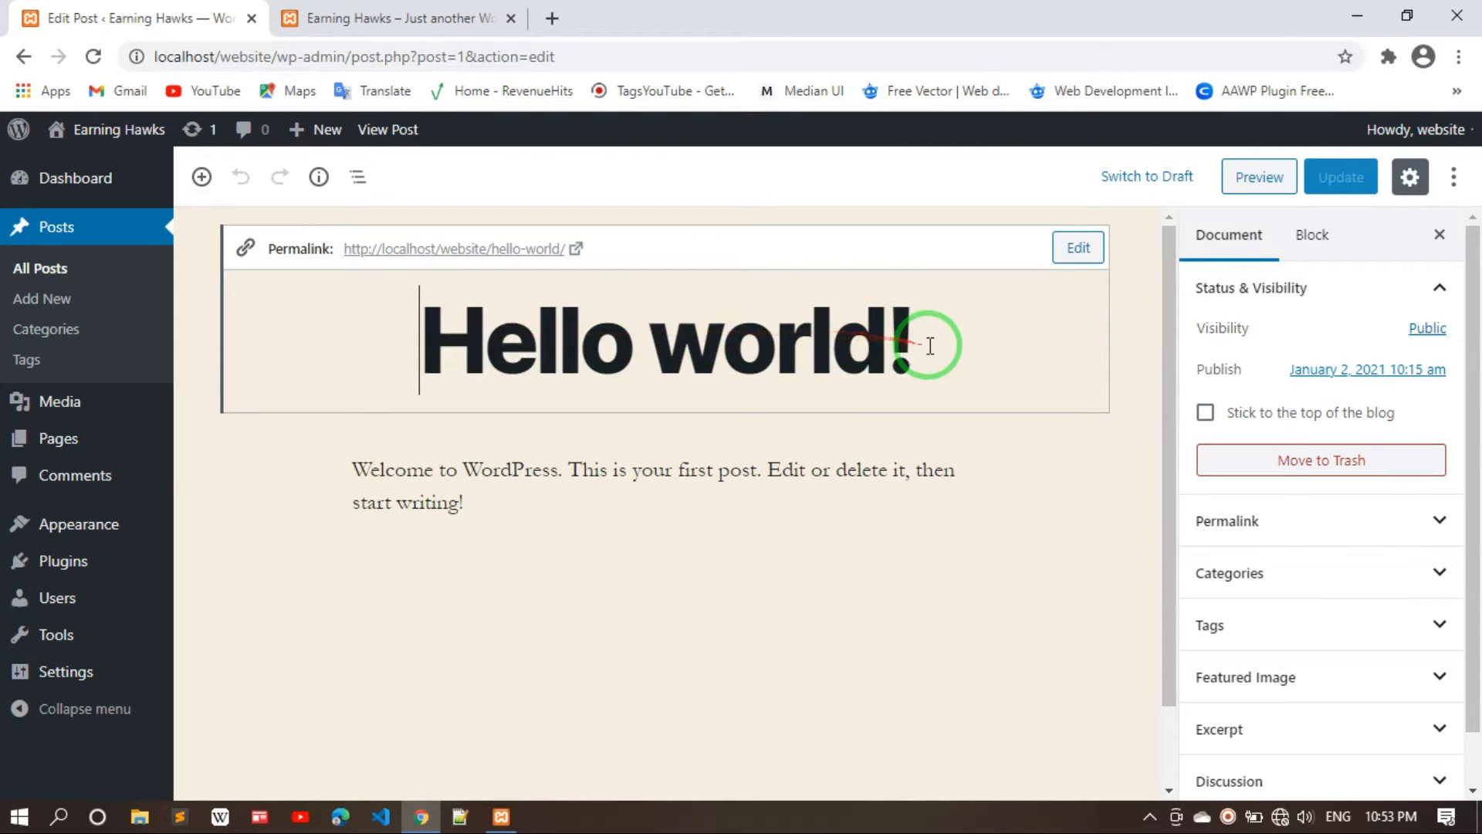
left_click_drag(932, 345, 387, 321)
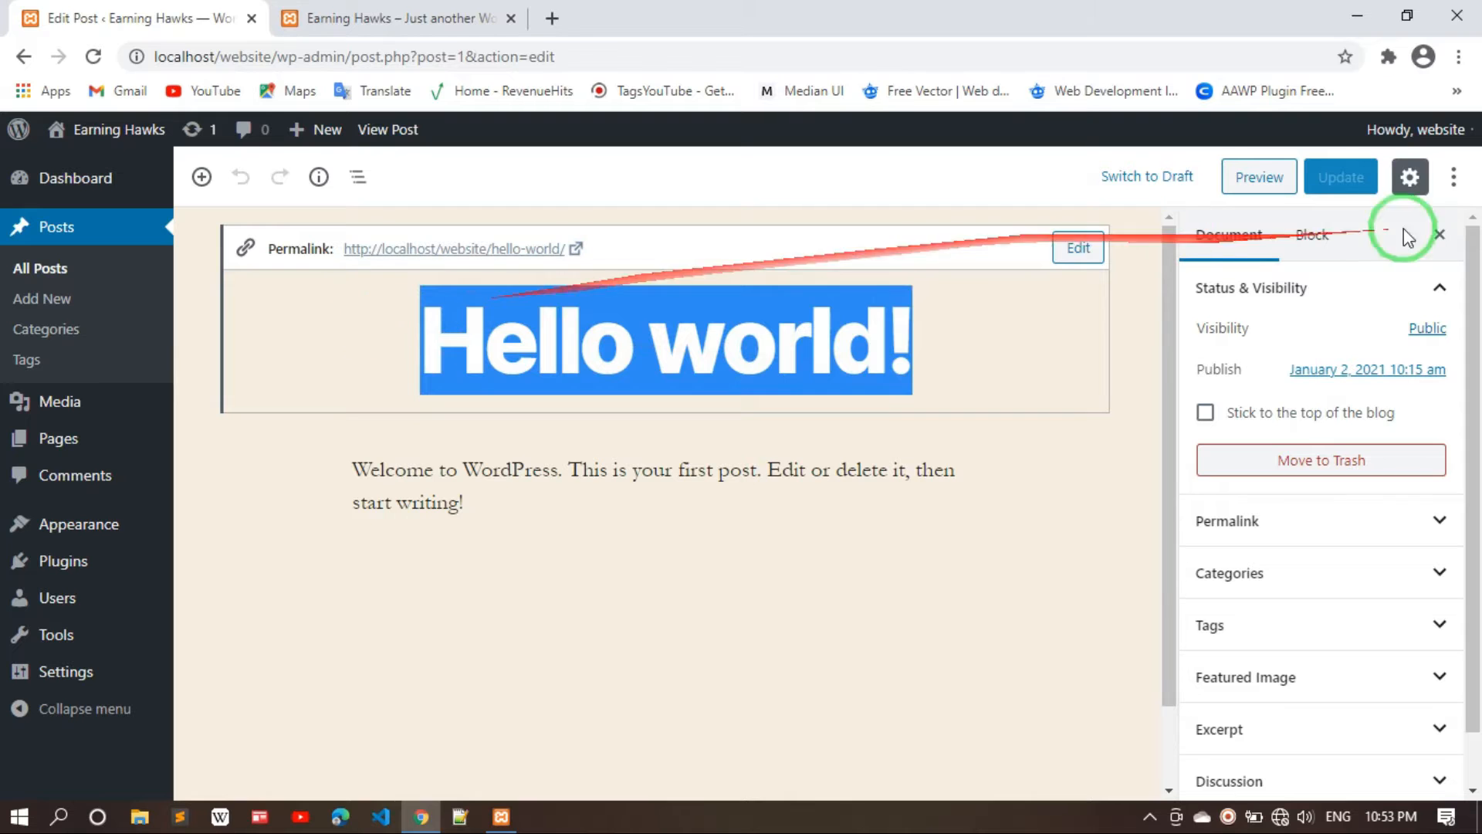
left_click(1346, 173)
left_click(780, 338)
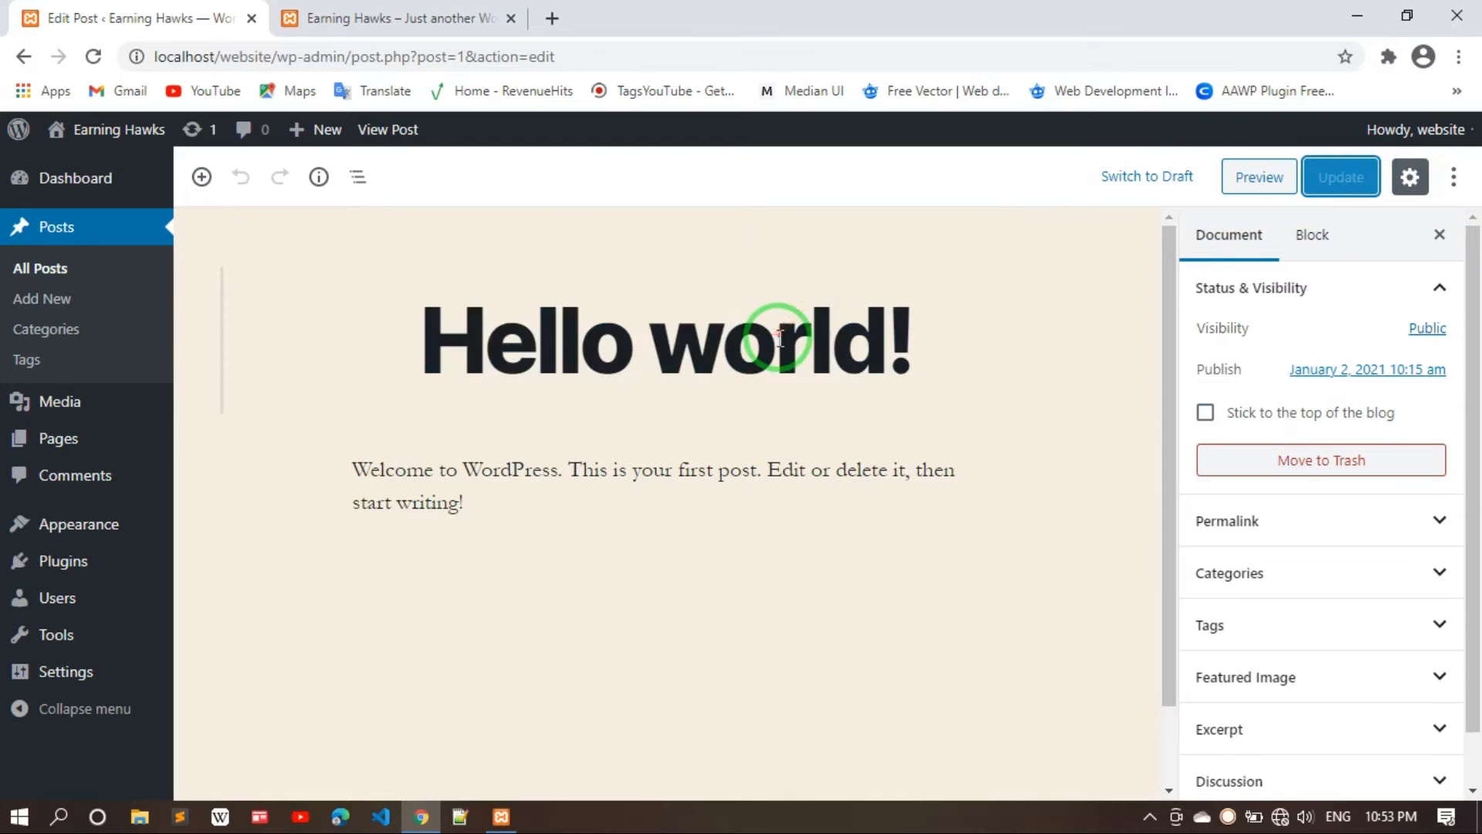
left_click(559, 513)
scroll(566, 530, "down", 1)
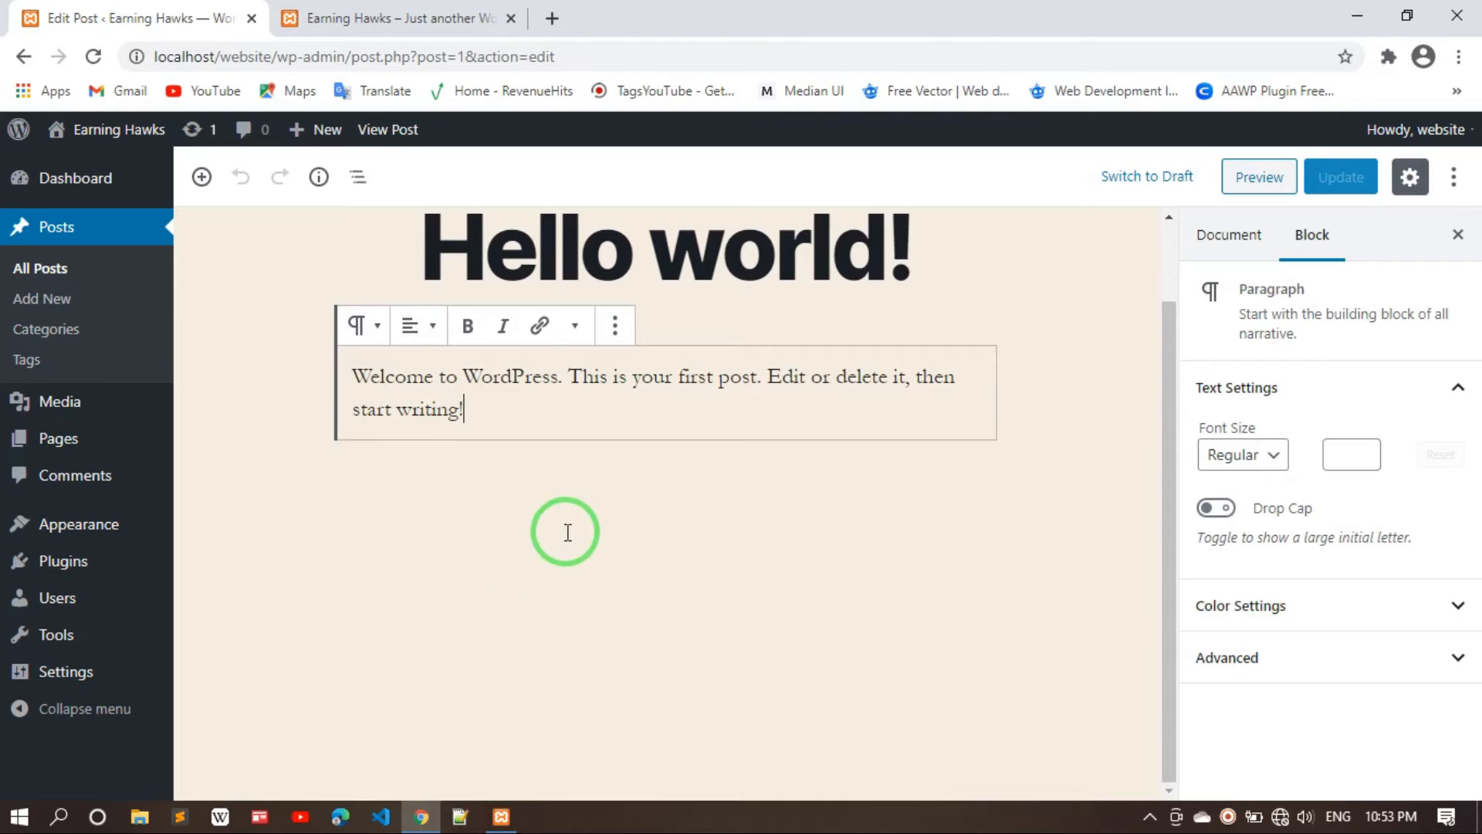
scroll(514, 556, "up", 1)
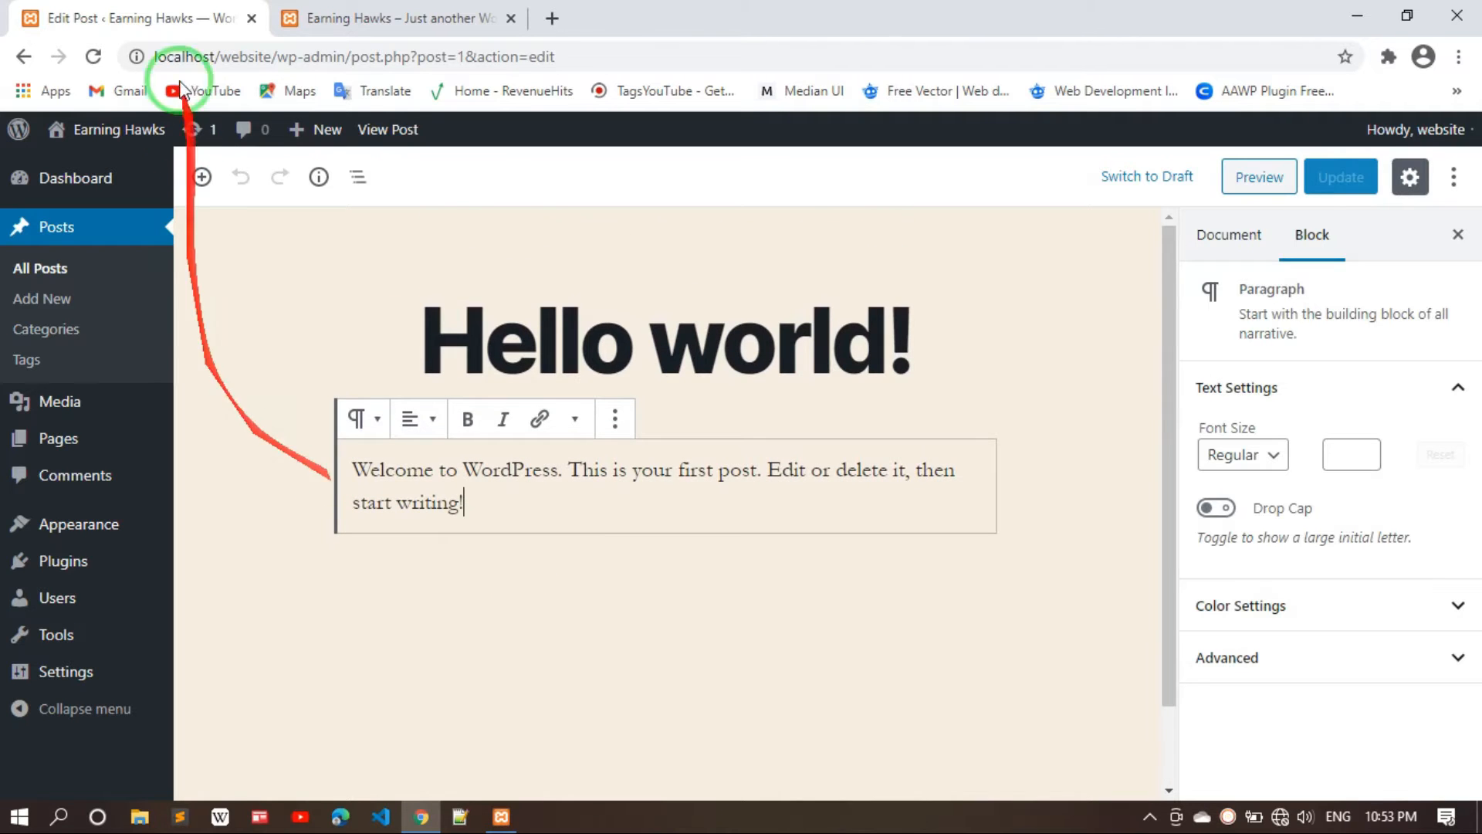
left_click(23, 57)
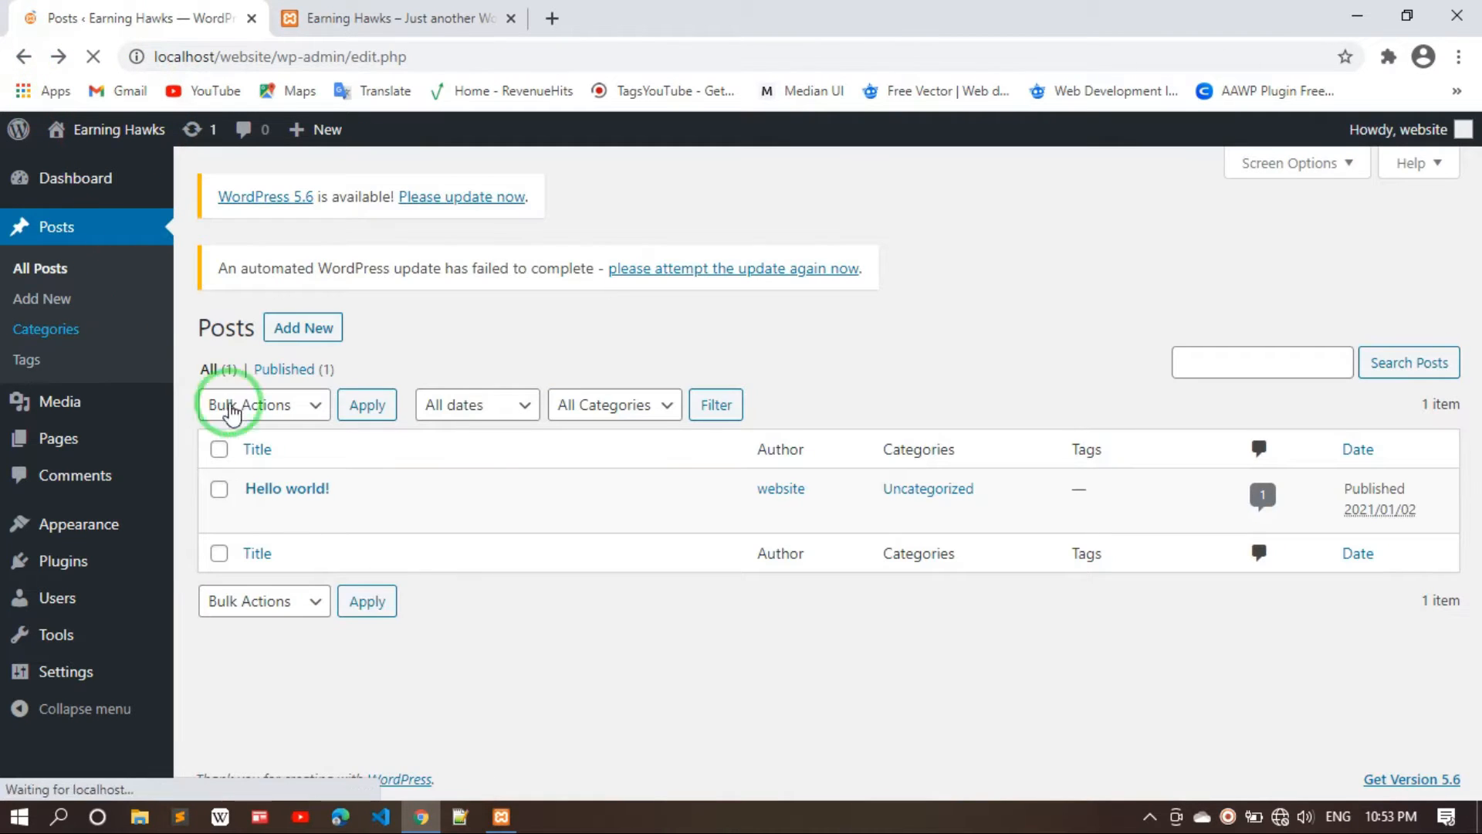
Review the Quick Edit fields of the Hello world! post, and close them without changing anything
mouse_move(330, 473)
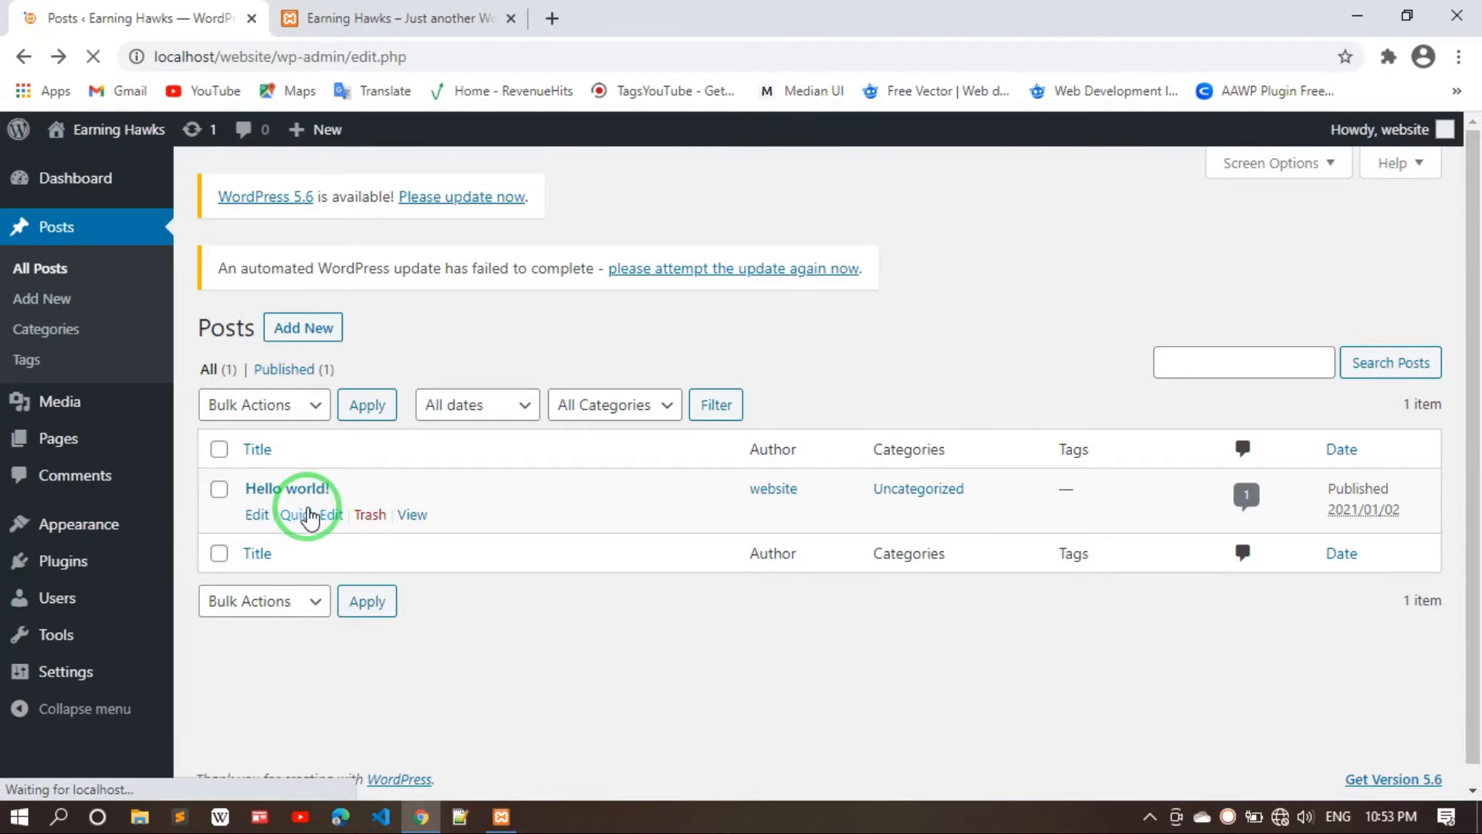
left_click(310, 516)
left_click(397, 523)
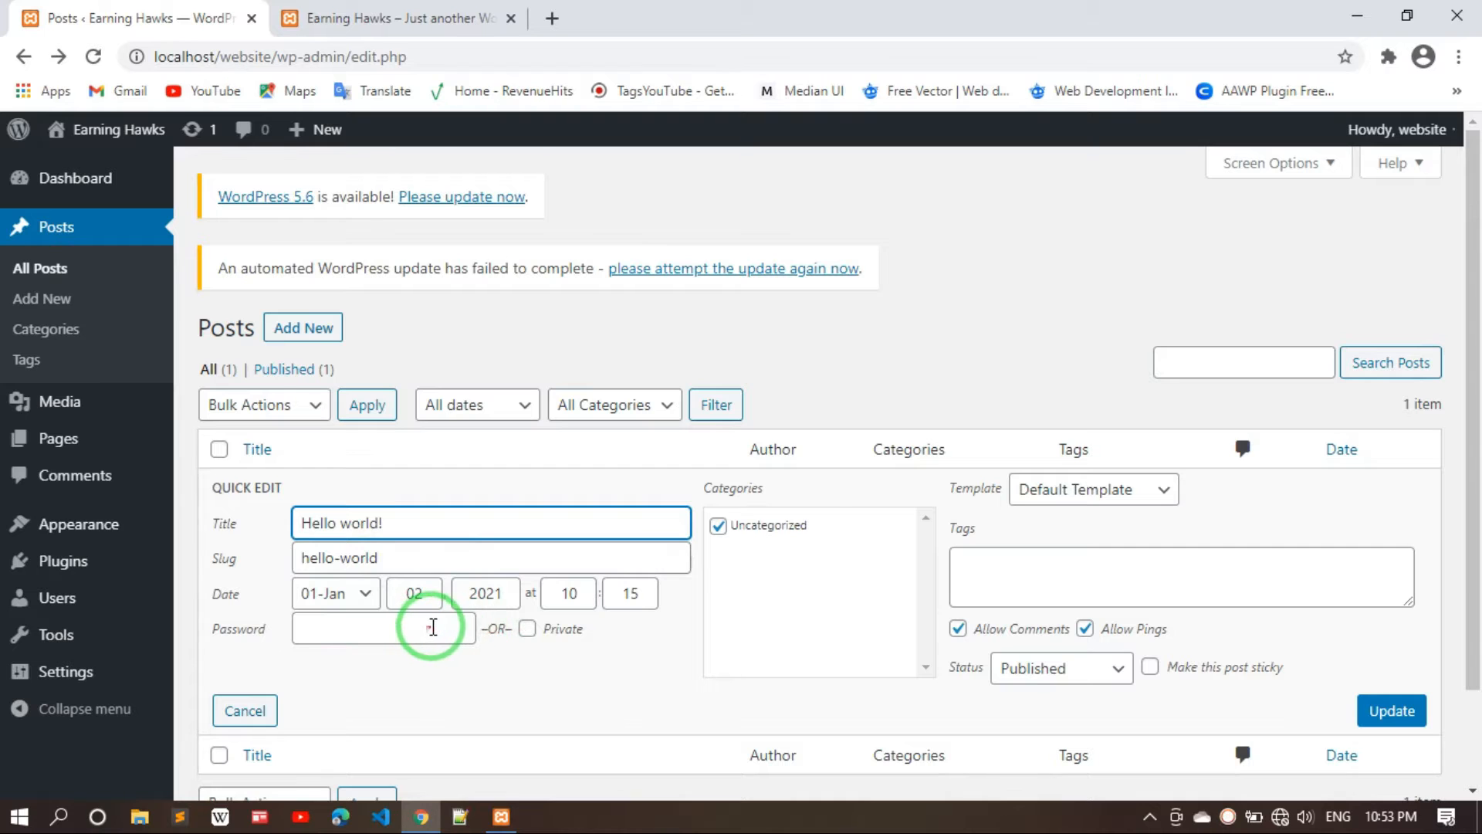
scroll(456, 623, "down", 1)
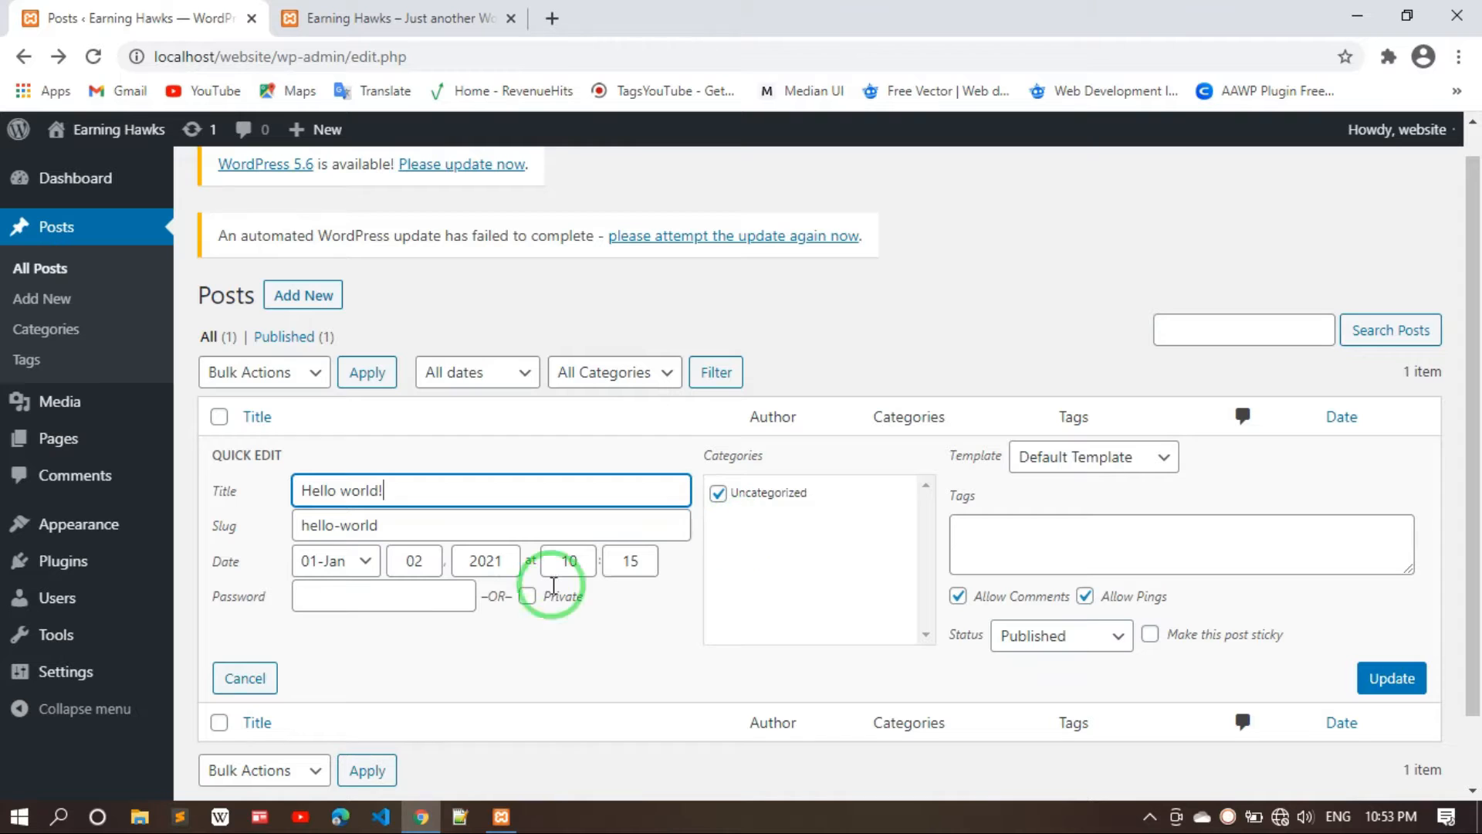
left_click(247, 678)
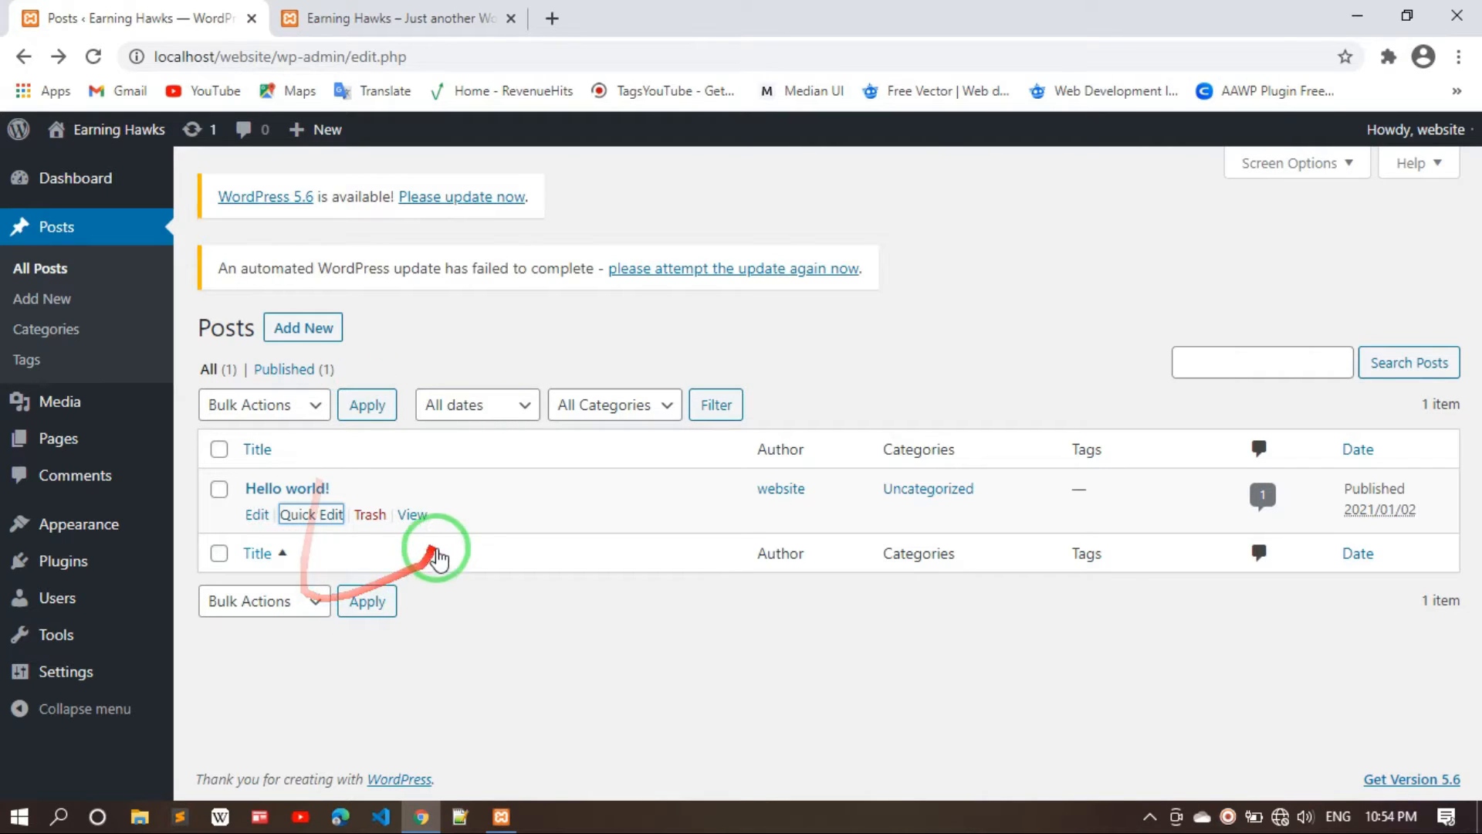
View the Hello world! post and its comment section on the live site, and return to the posts list
left_click(415, 514)
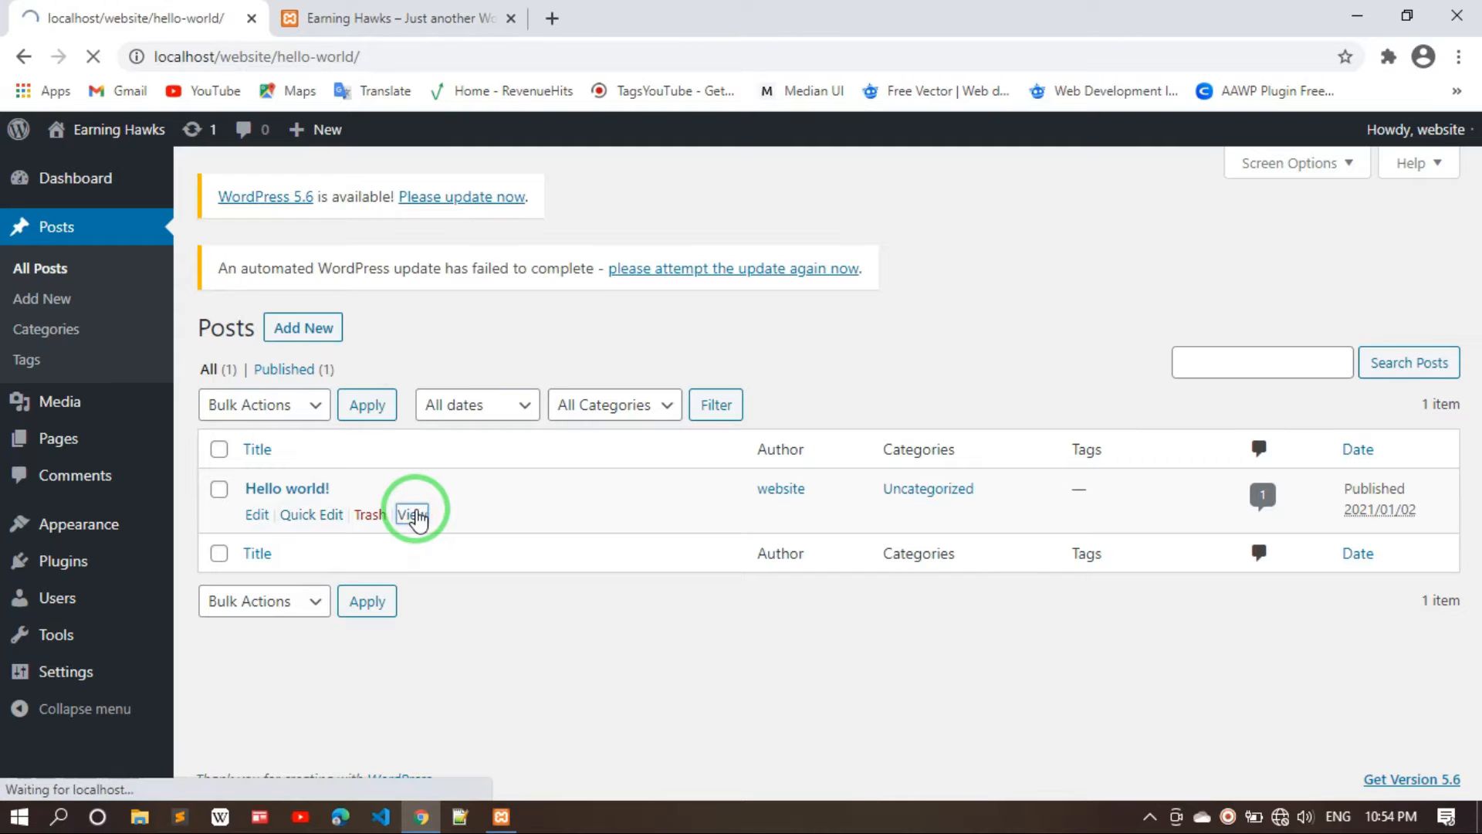
scroll(622, 508, "down", 8)
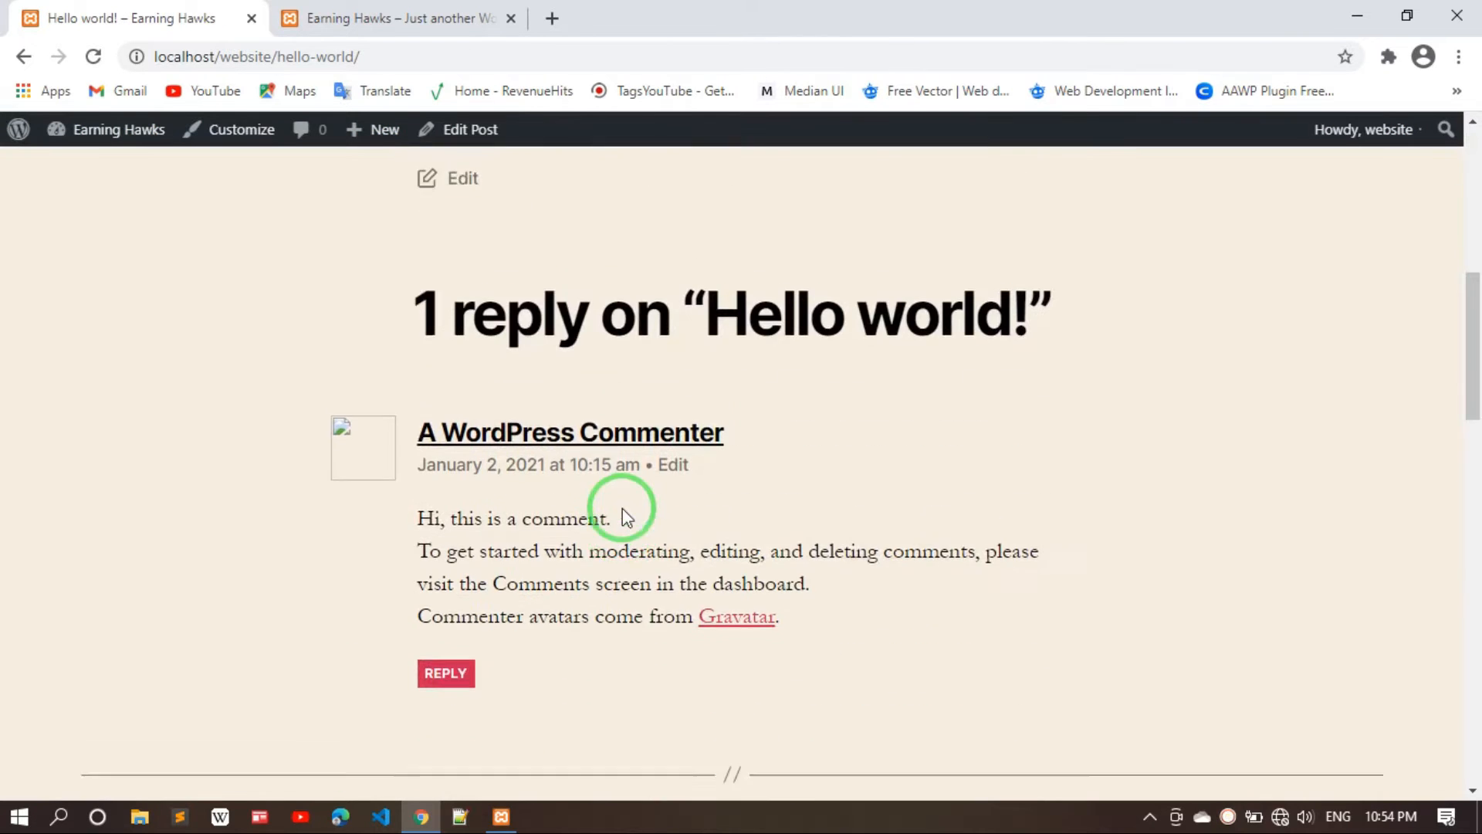
scroll(623, 517, "up", 1)
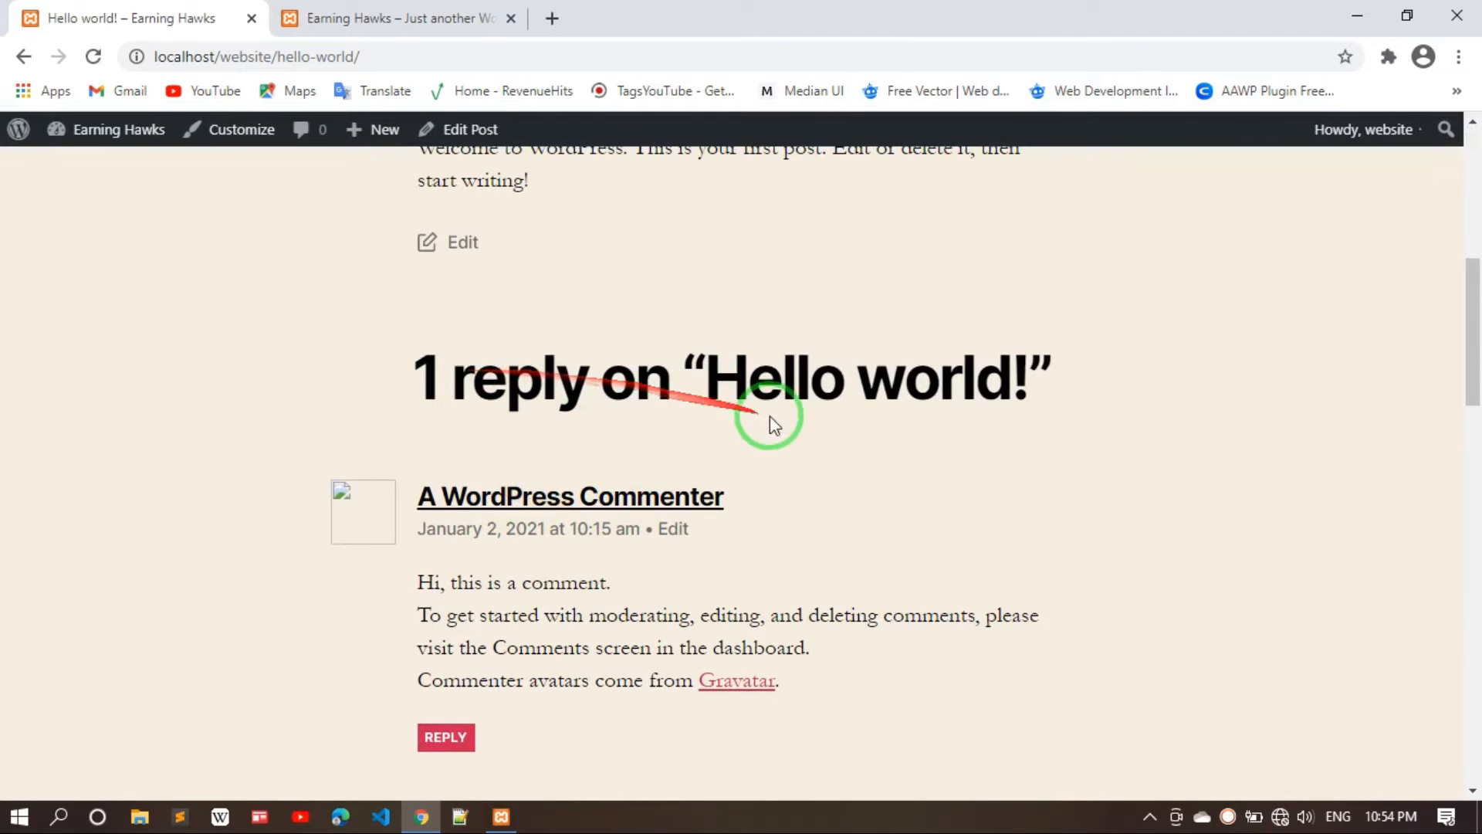
scroll(795, 460, "down", 3)
scroll(795, 461, "up", 11)
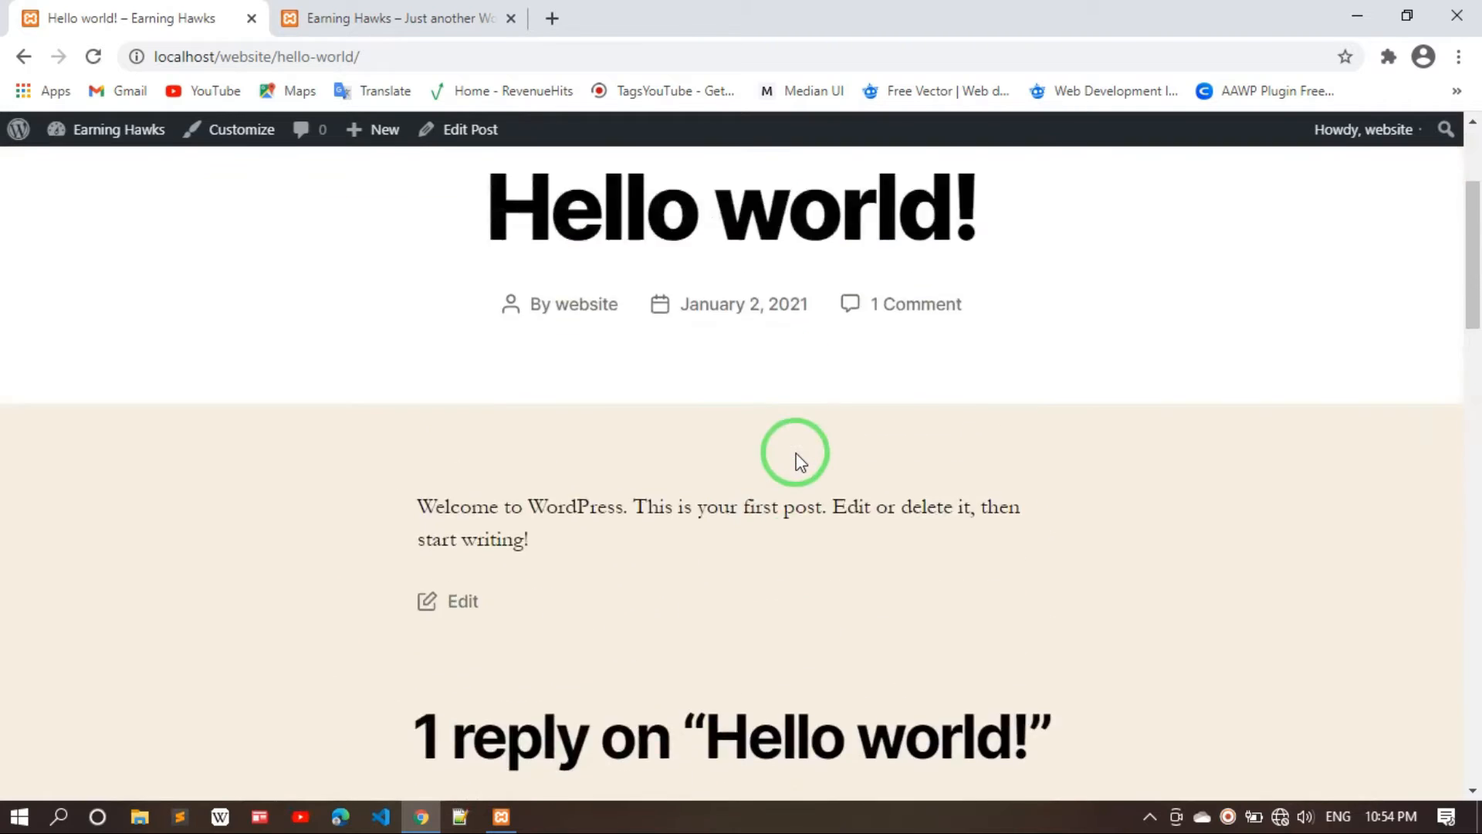
left_click(25, 57)
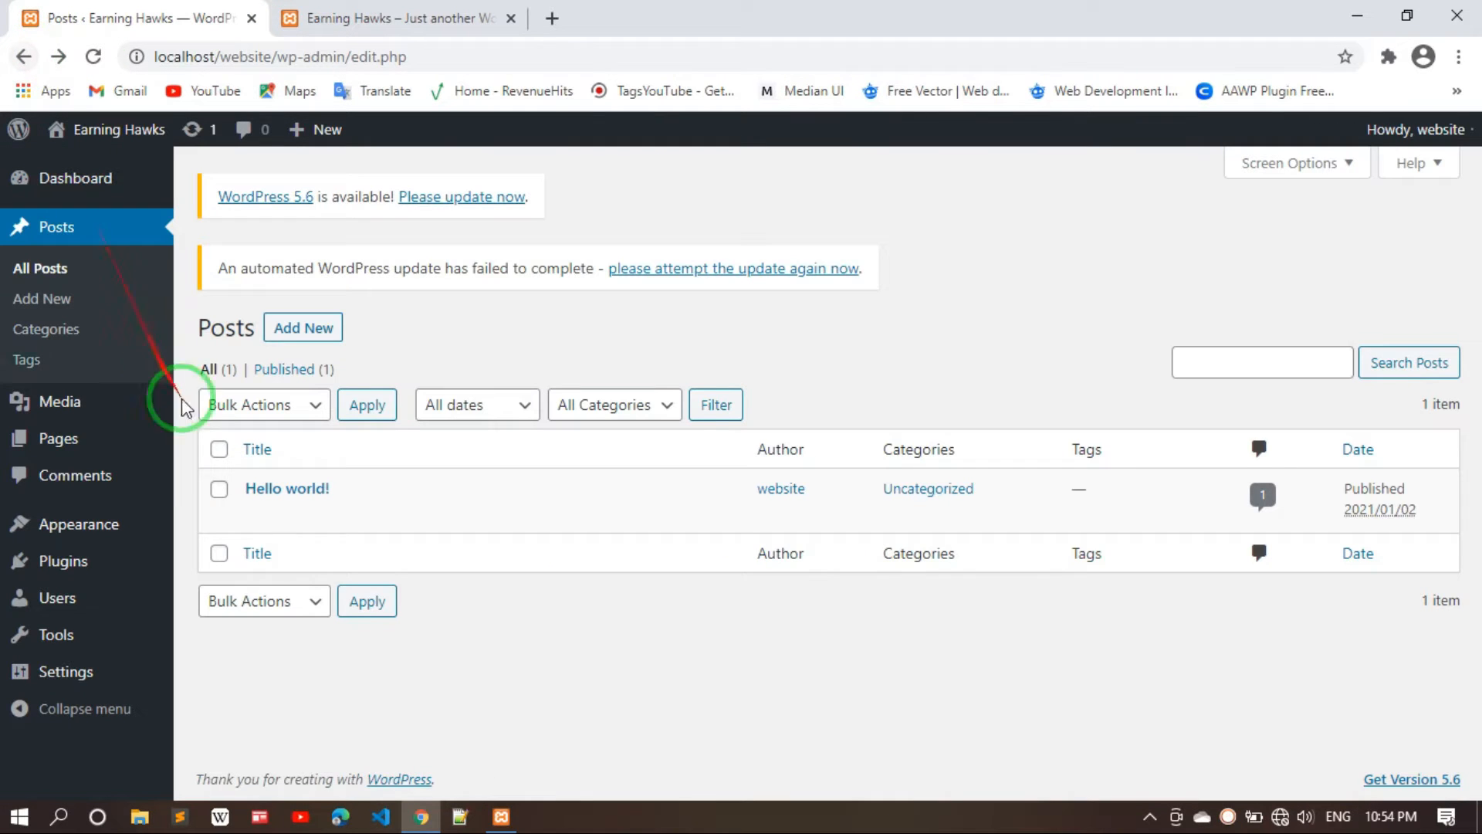
Select all posts in the list and move them to the Trash with a bulk action
left_click(217, 452)
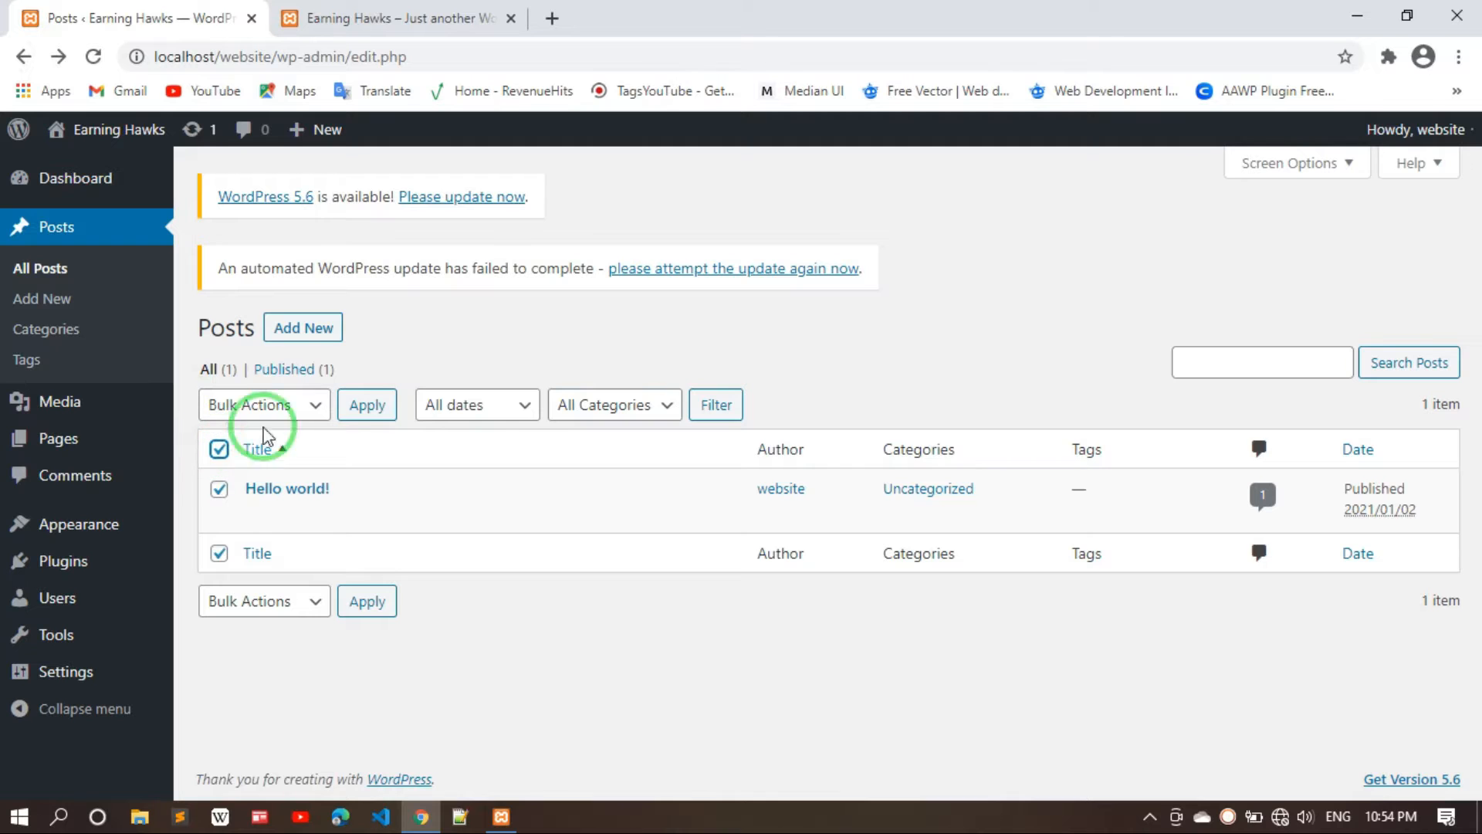
left_click(319, 404)
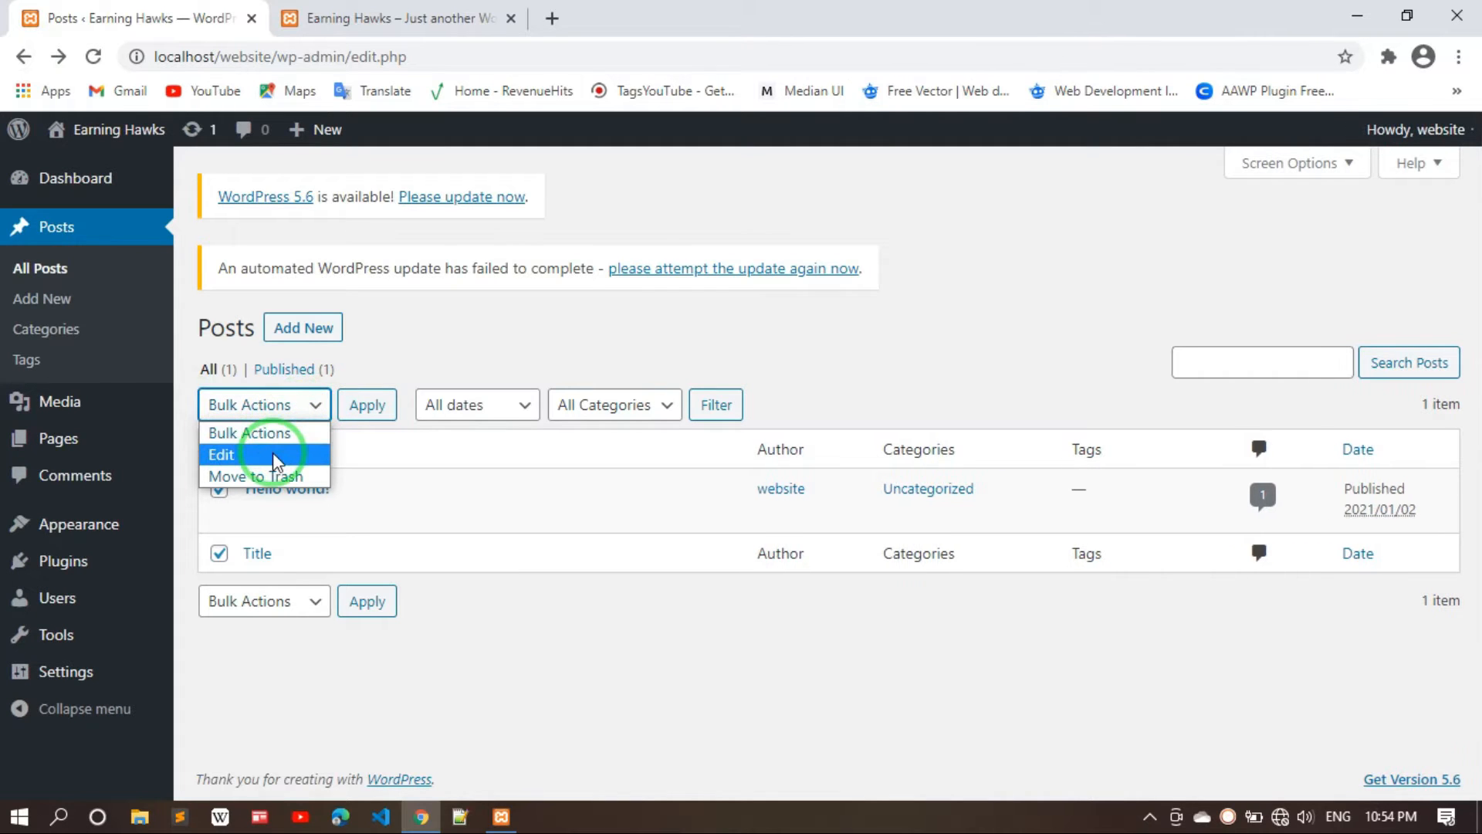
left_click(248, 475)
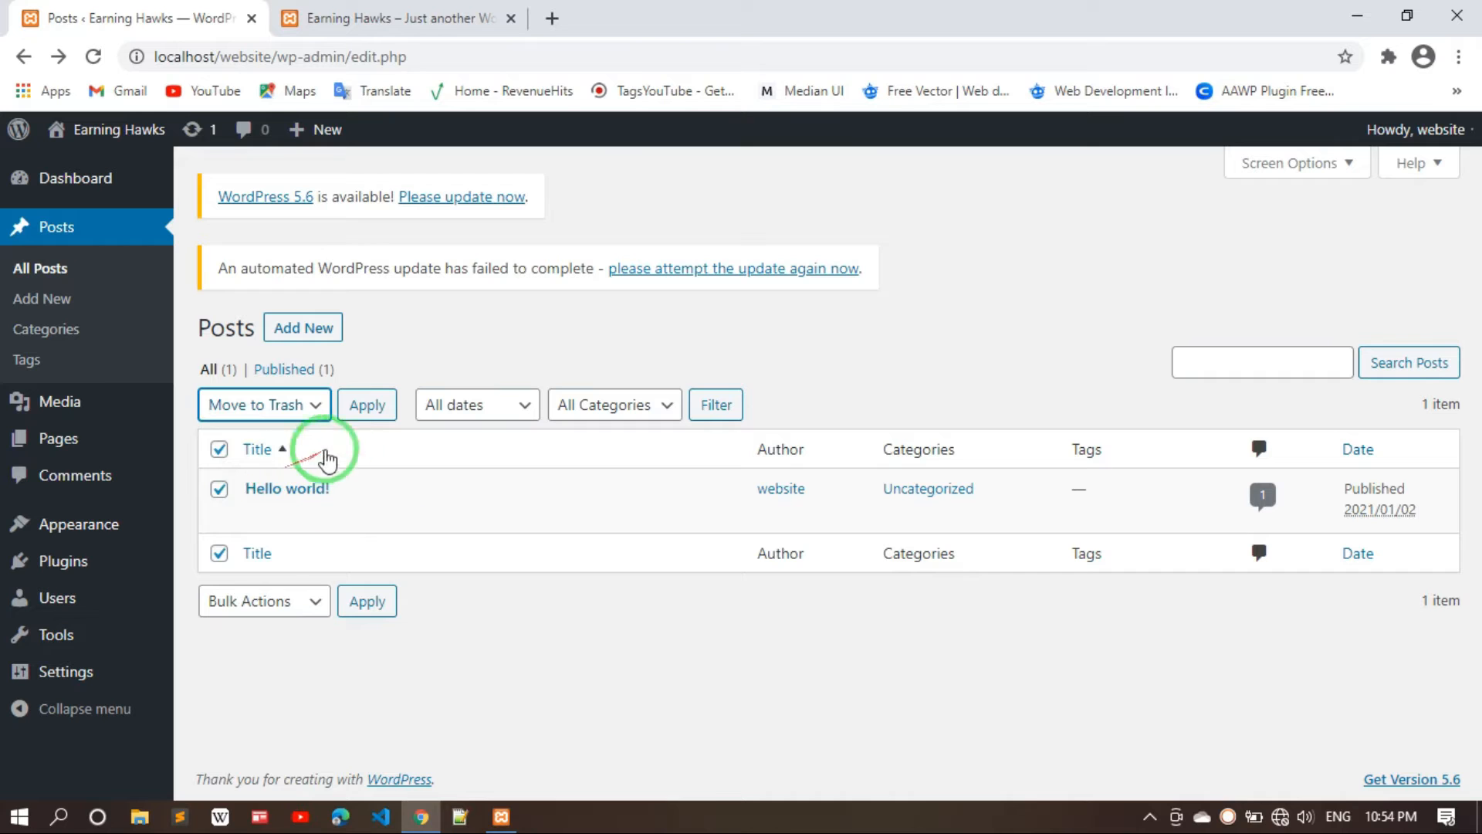
left_click(367, 406)
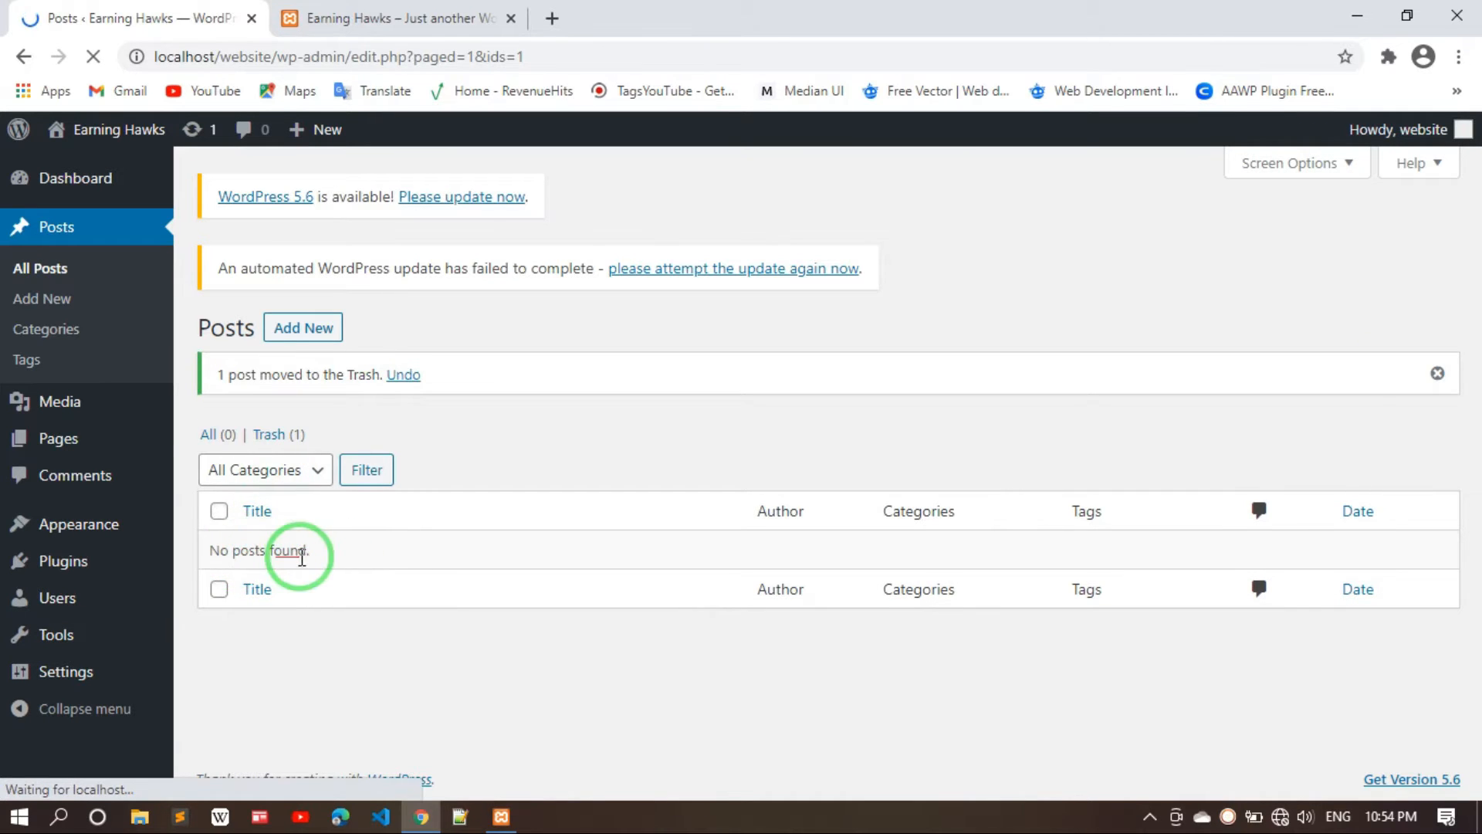
Check the trashed posts, and return to the list of all posts
left_click_drag(307, 553, 199, 556)
left_click(268, 436)
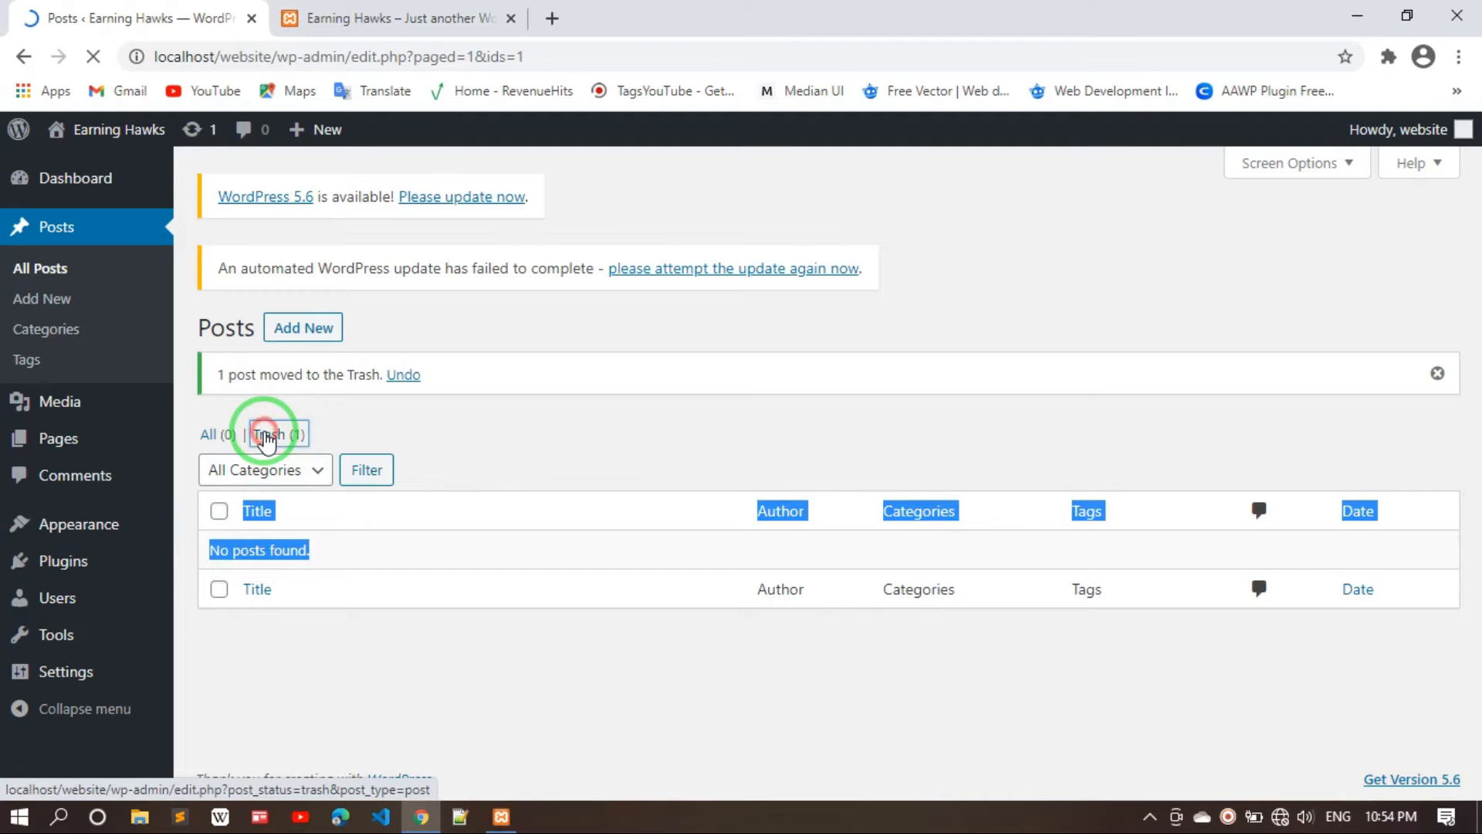
mouse_move(243, 487)
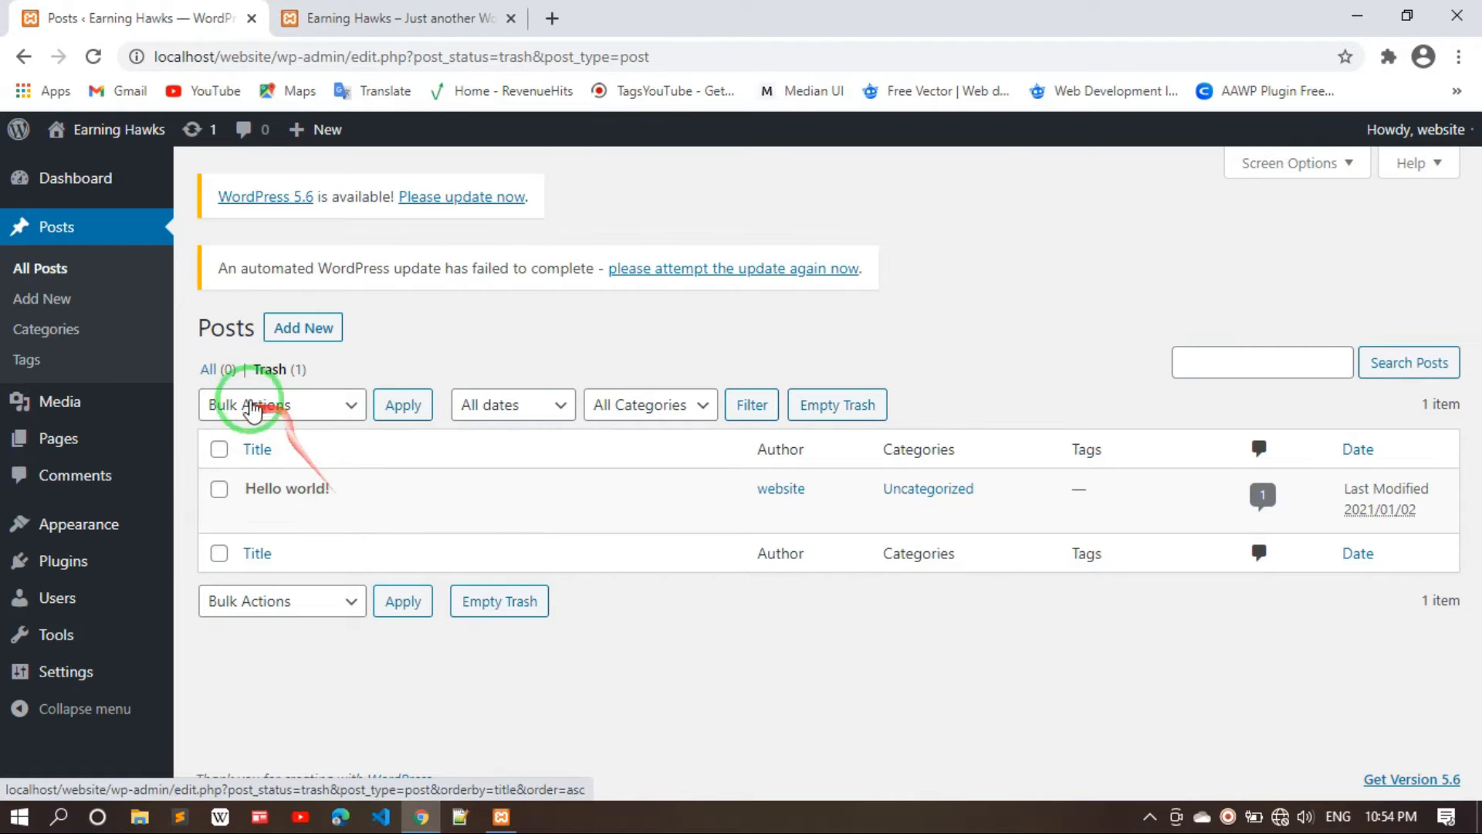
left_click(333, 328)
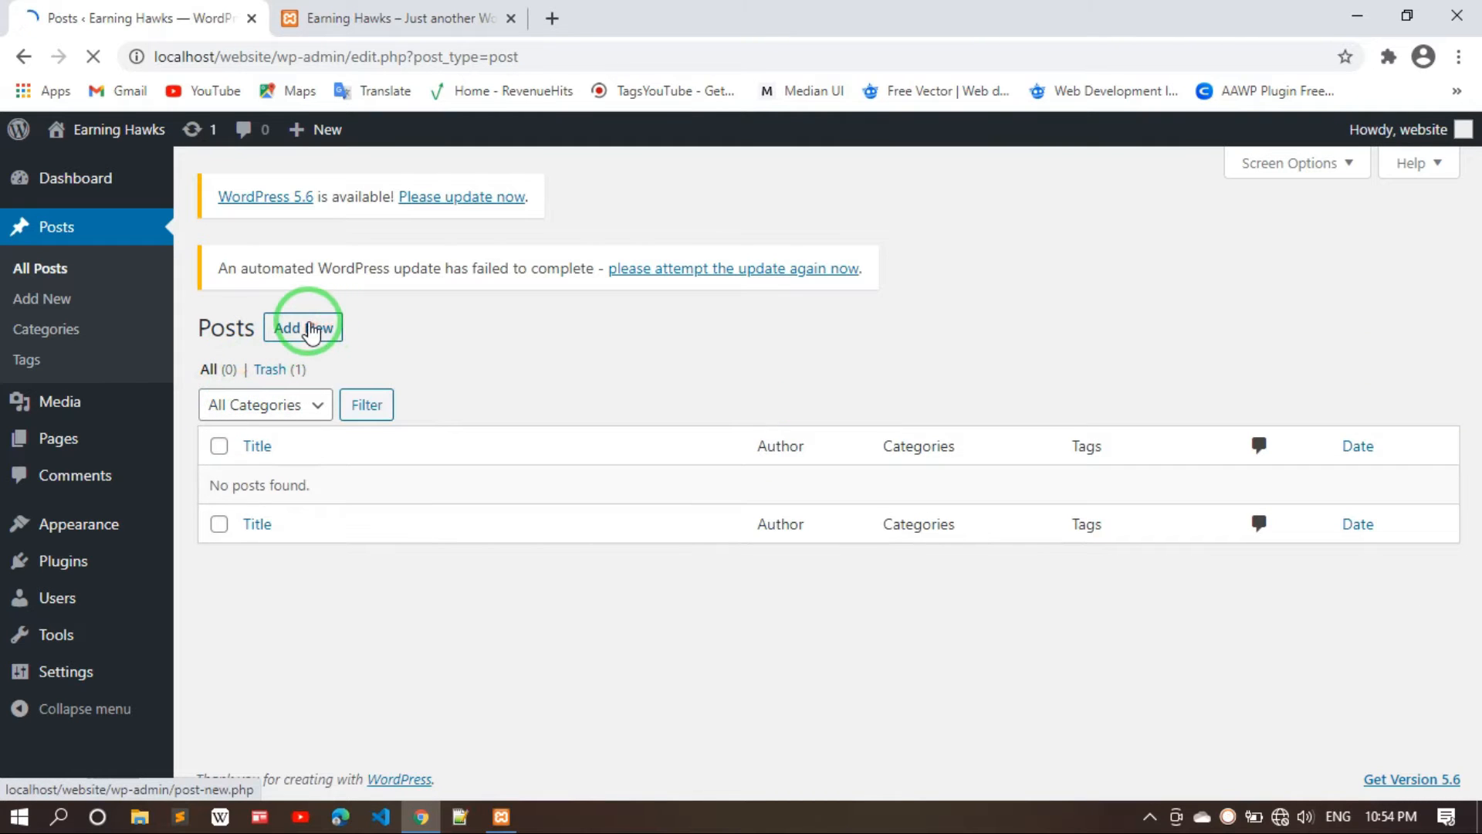
Create a new post titled "How to make WordPress Website" with an empty body paragraph, and save it as a draft
left_click(312, 330)
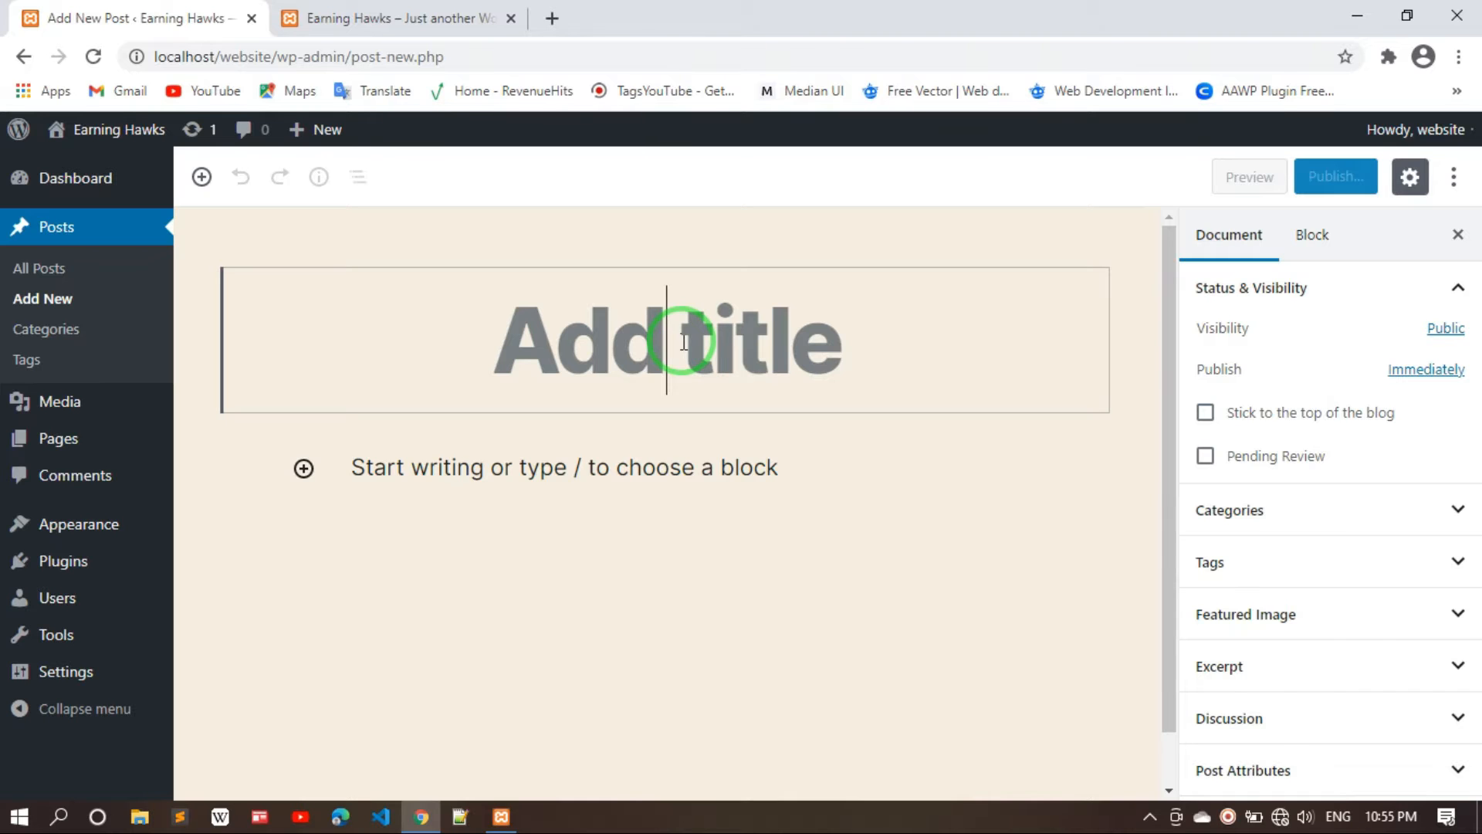
type("How to make WordPress Website")
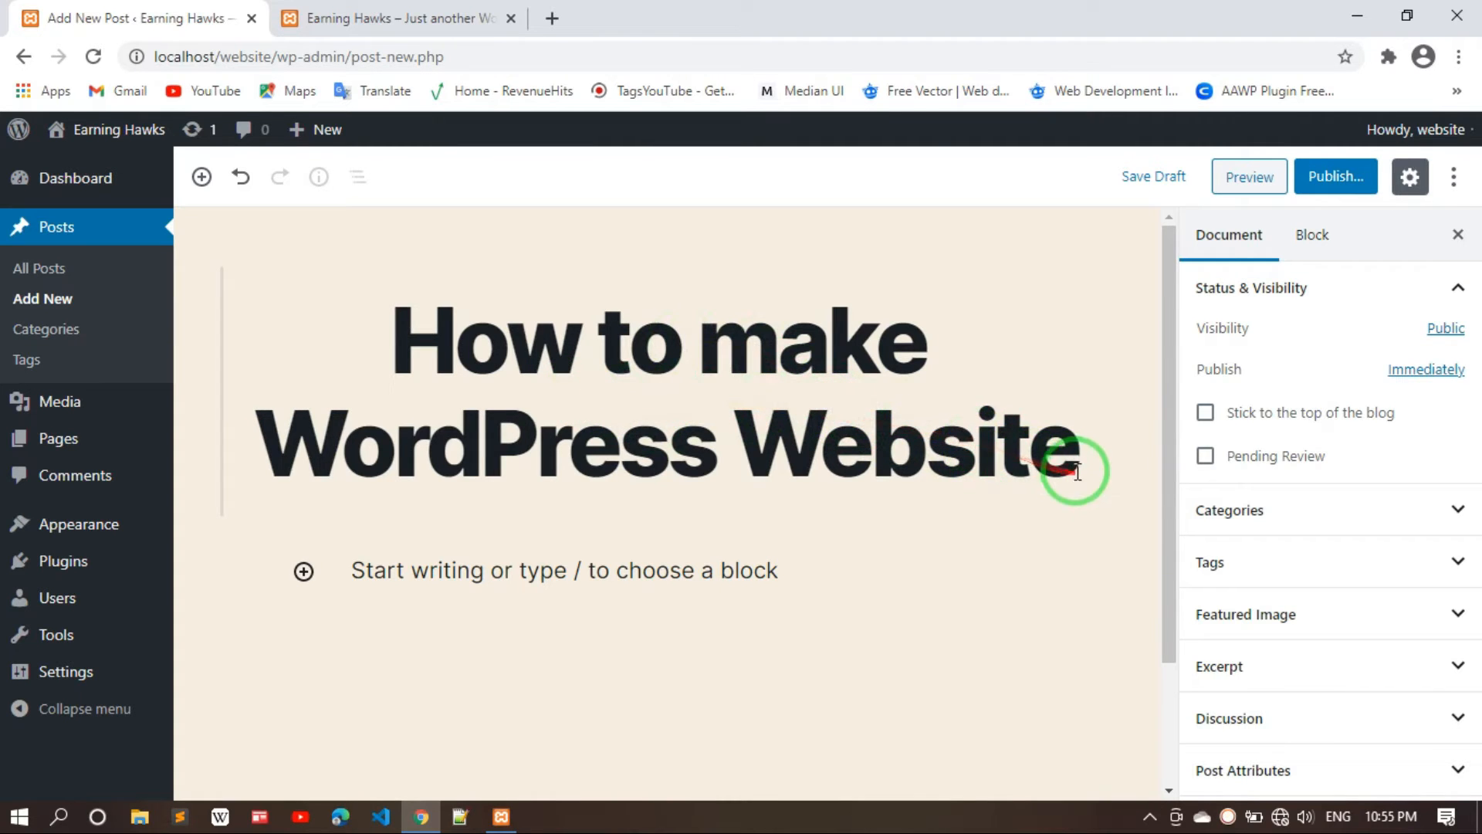
left_click_drag(1078, 472, 403, 340)
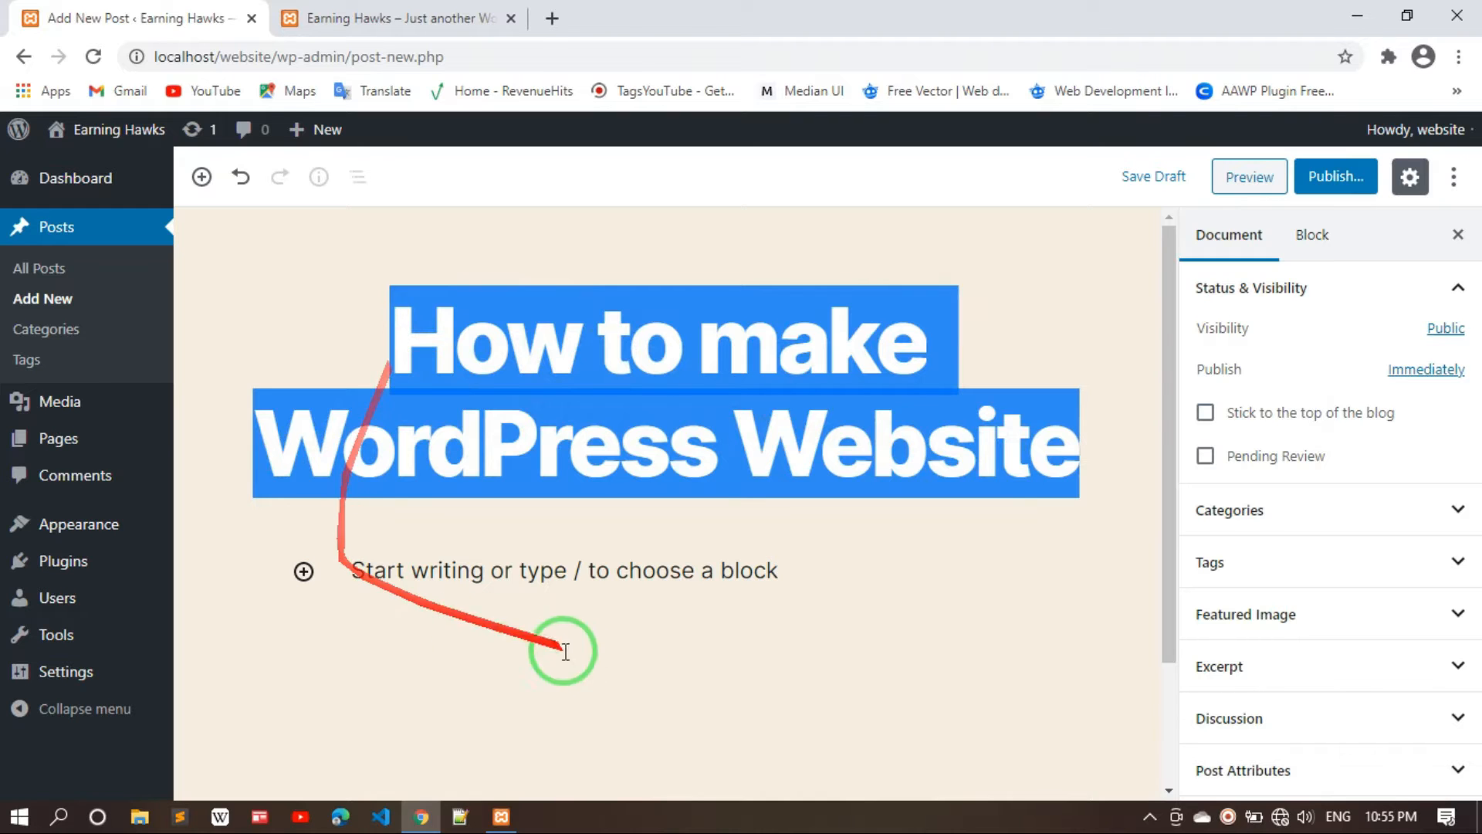
left_click(591, 575)
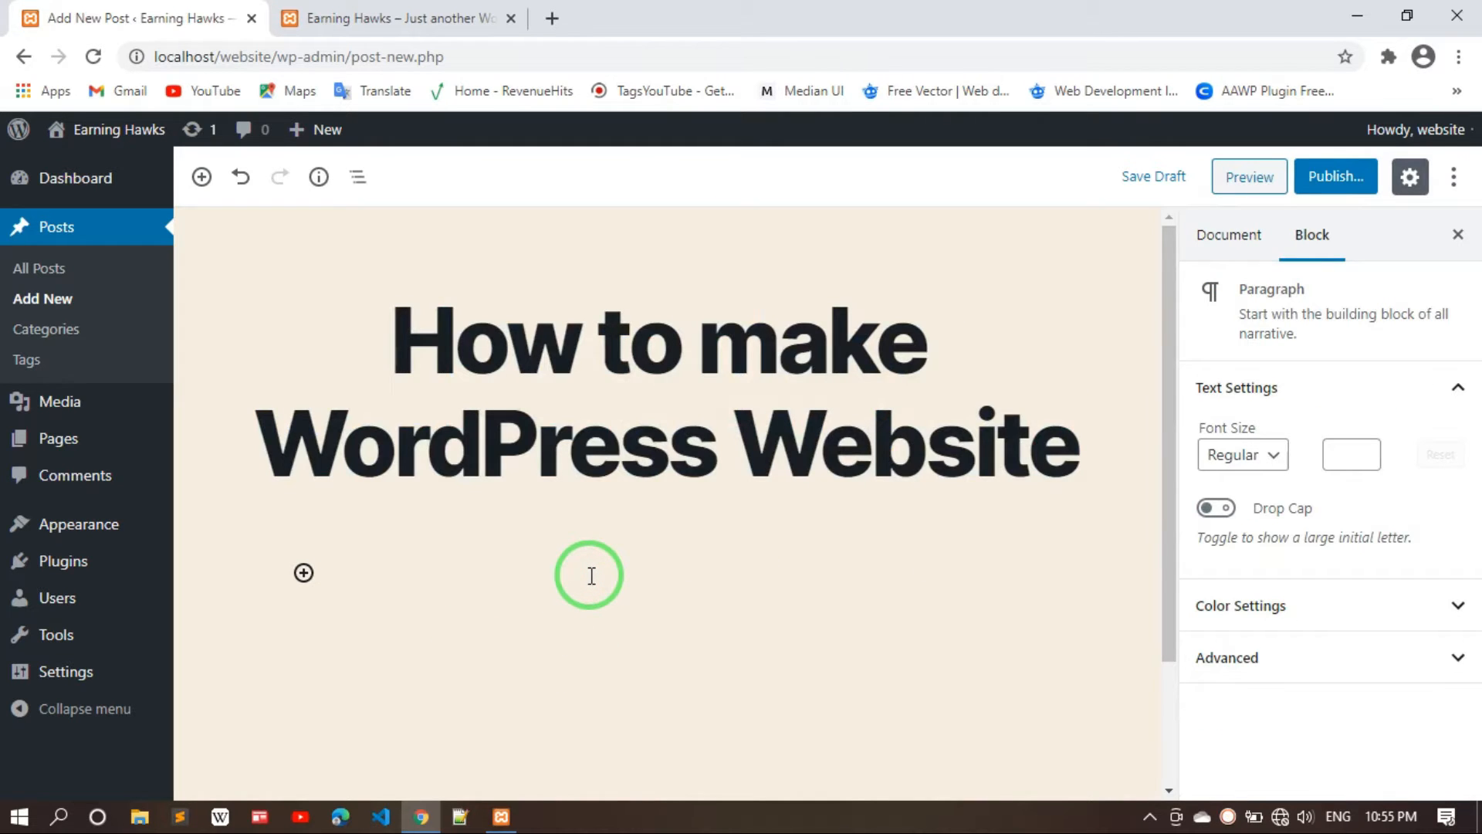
scroll(591, 575, "down", 2)
scroll(591, 576, "up", 2)
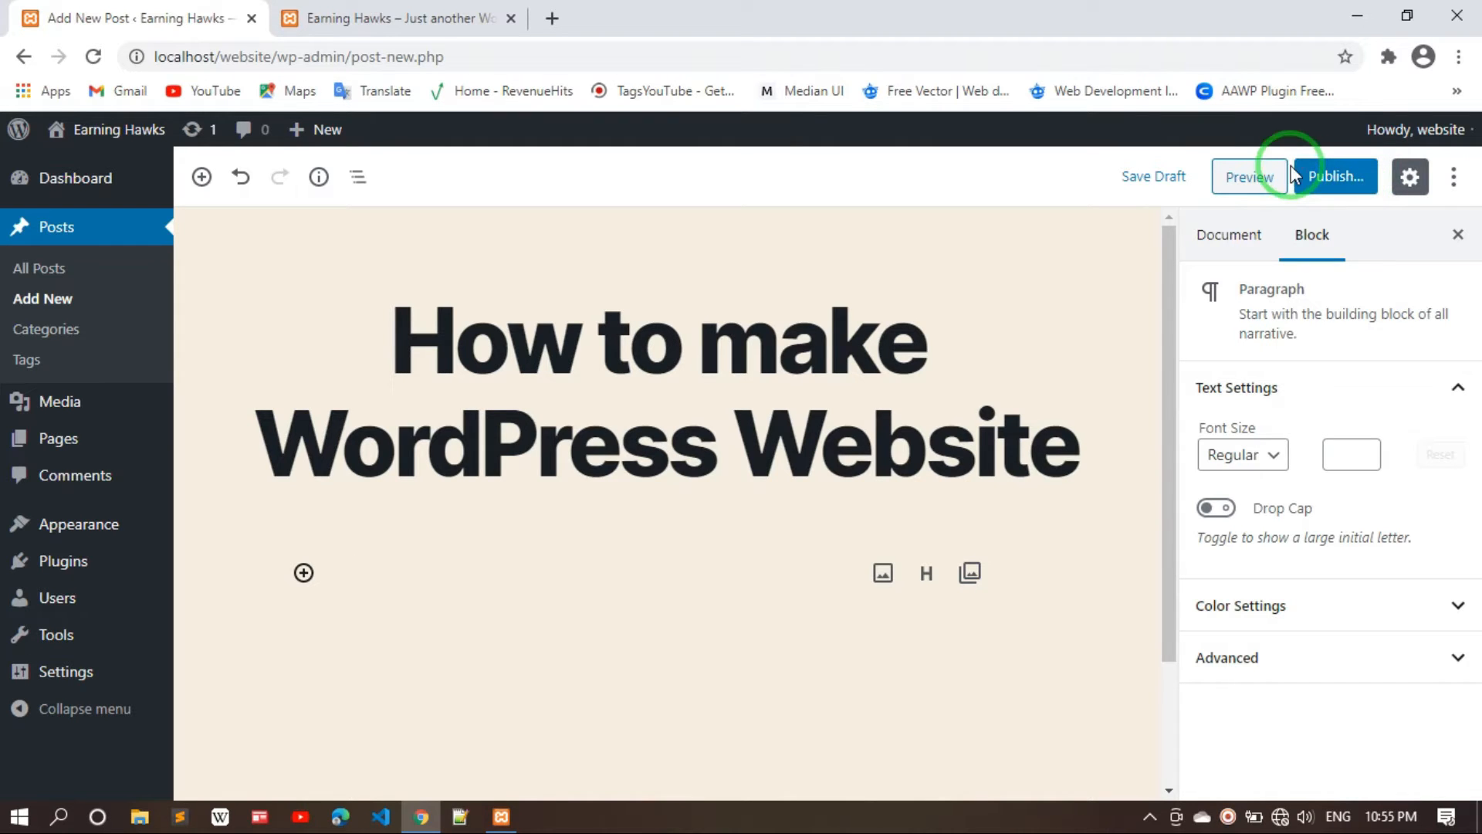
left_click(1163, 178)
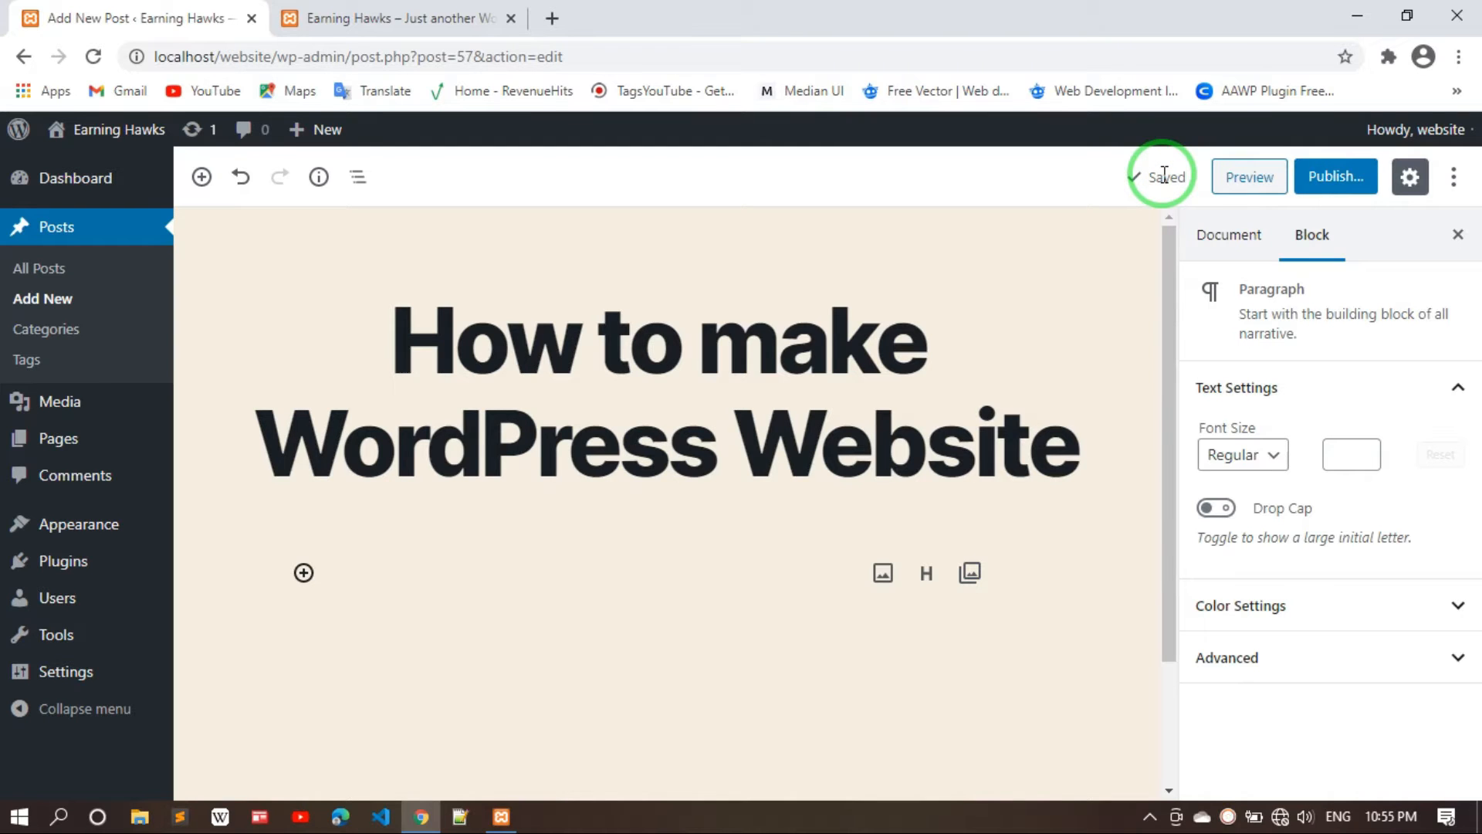
Open the draft post's preview in a new browser tab and look over the page down to the comment form
right_click(1248, 183)
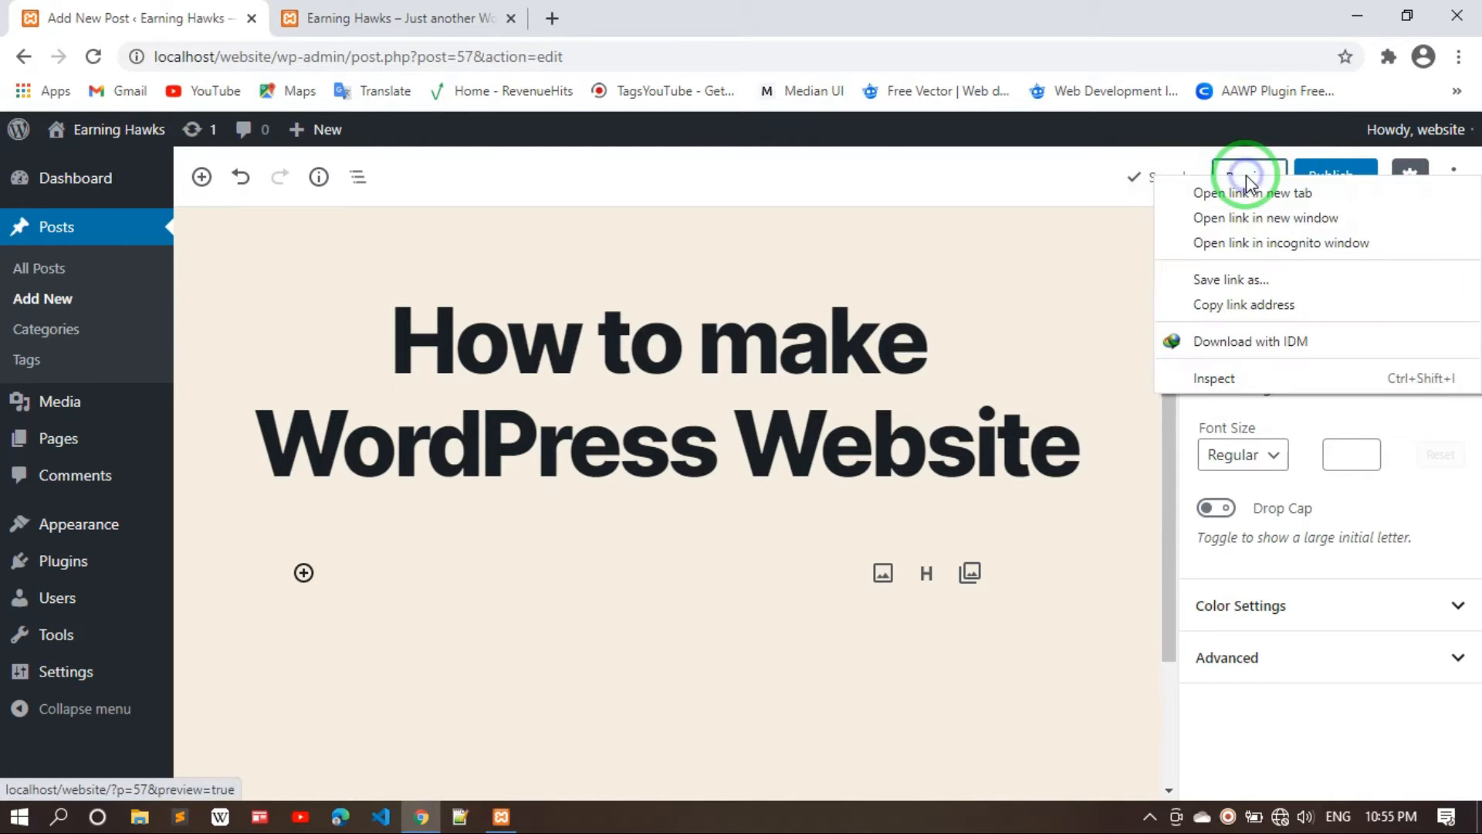
left_click(1260, 191)
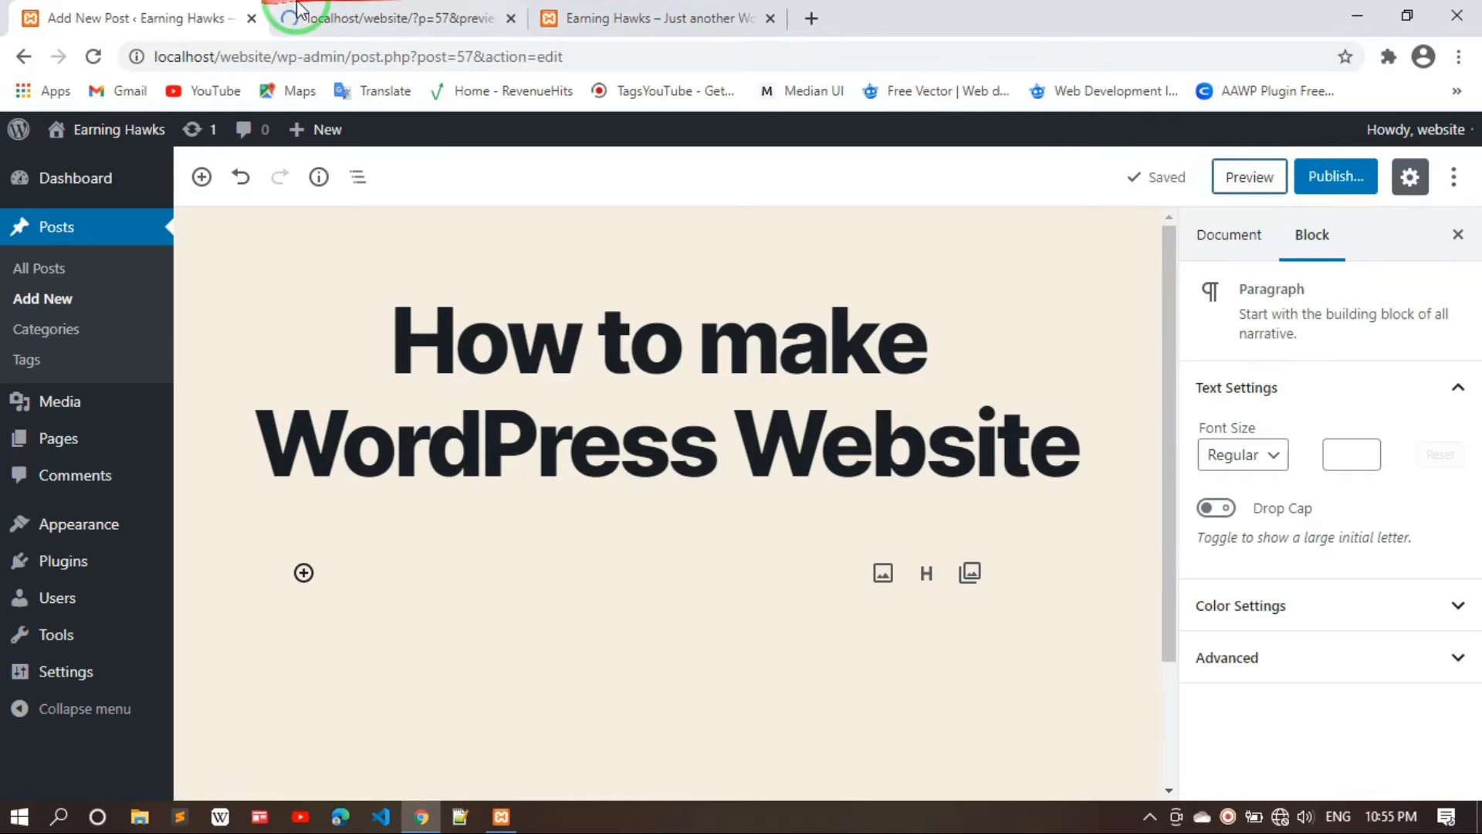
left_click(312, 17)
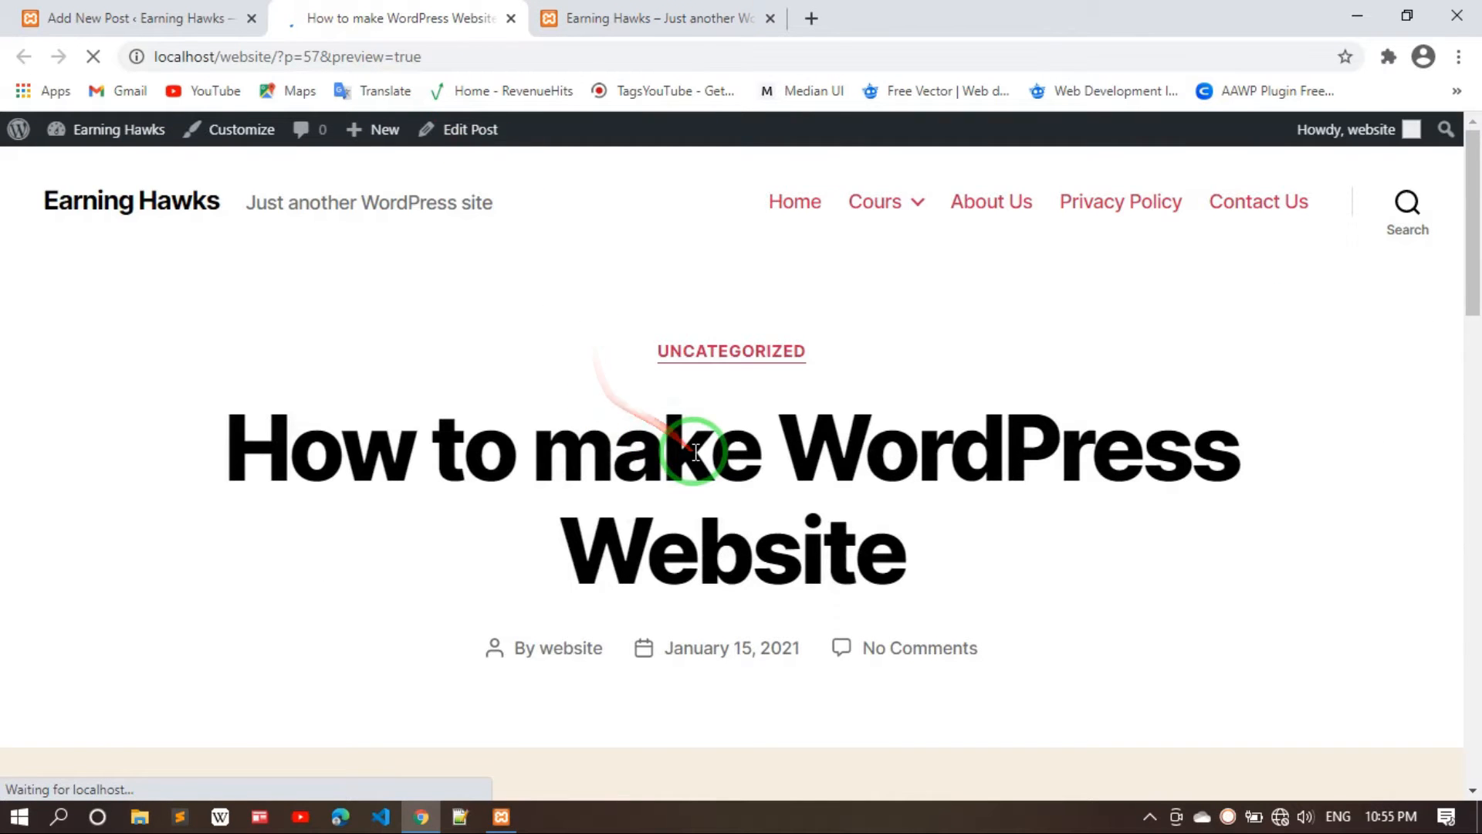
scroll(695, 448, "down", 3)
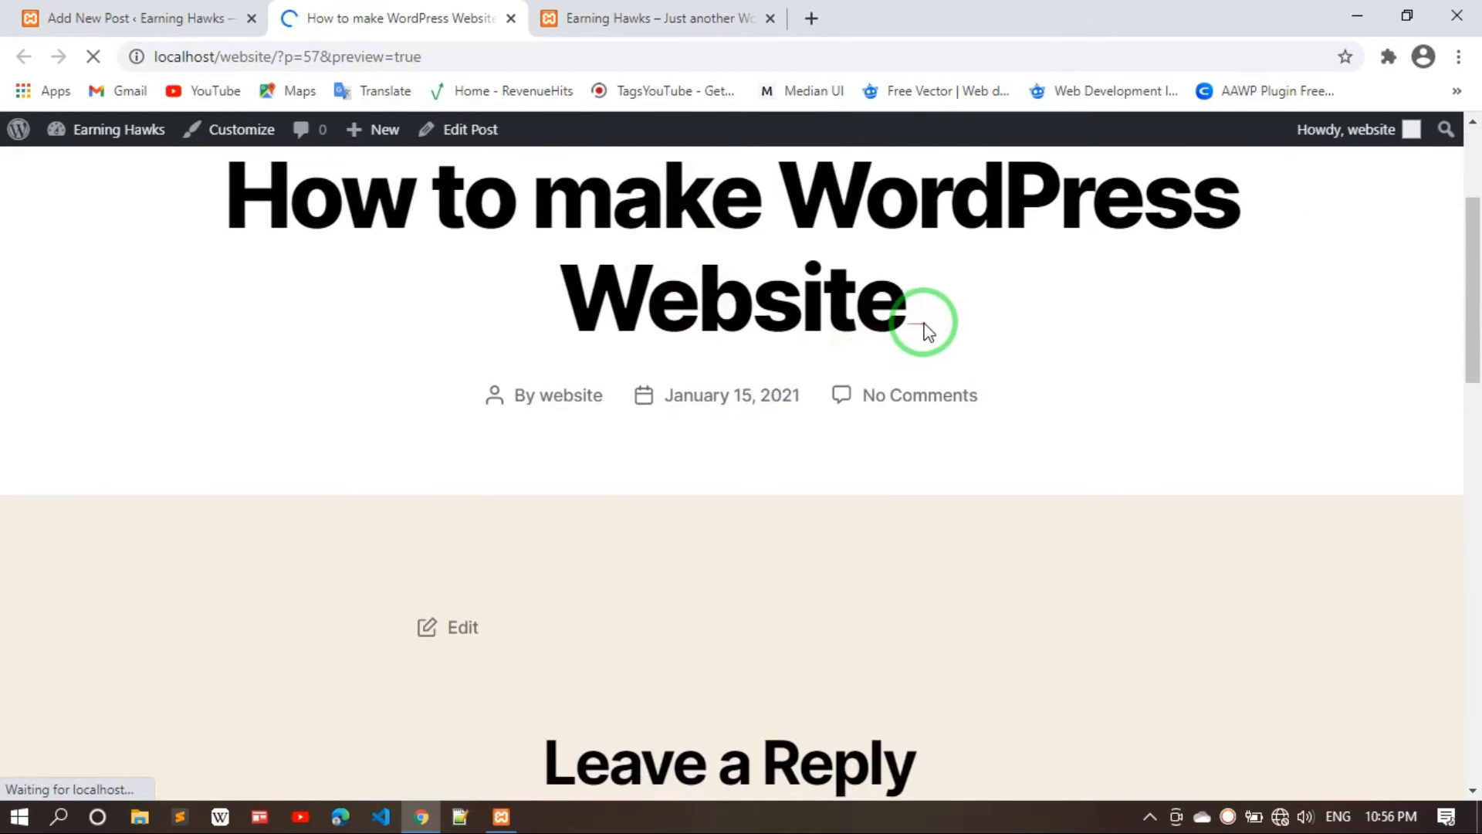
scroll(618, 496, "down", 4)
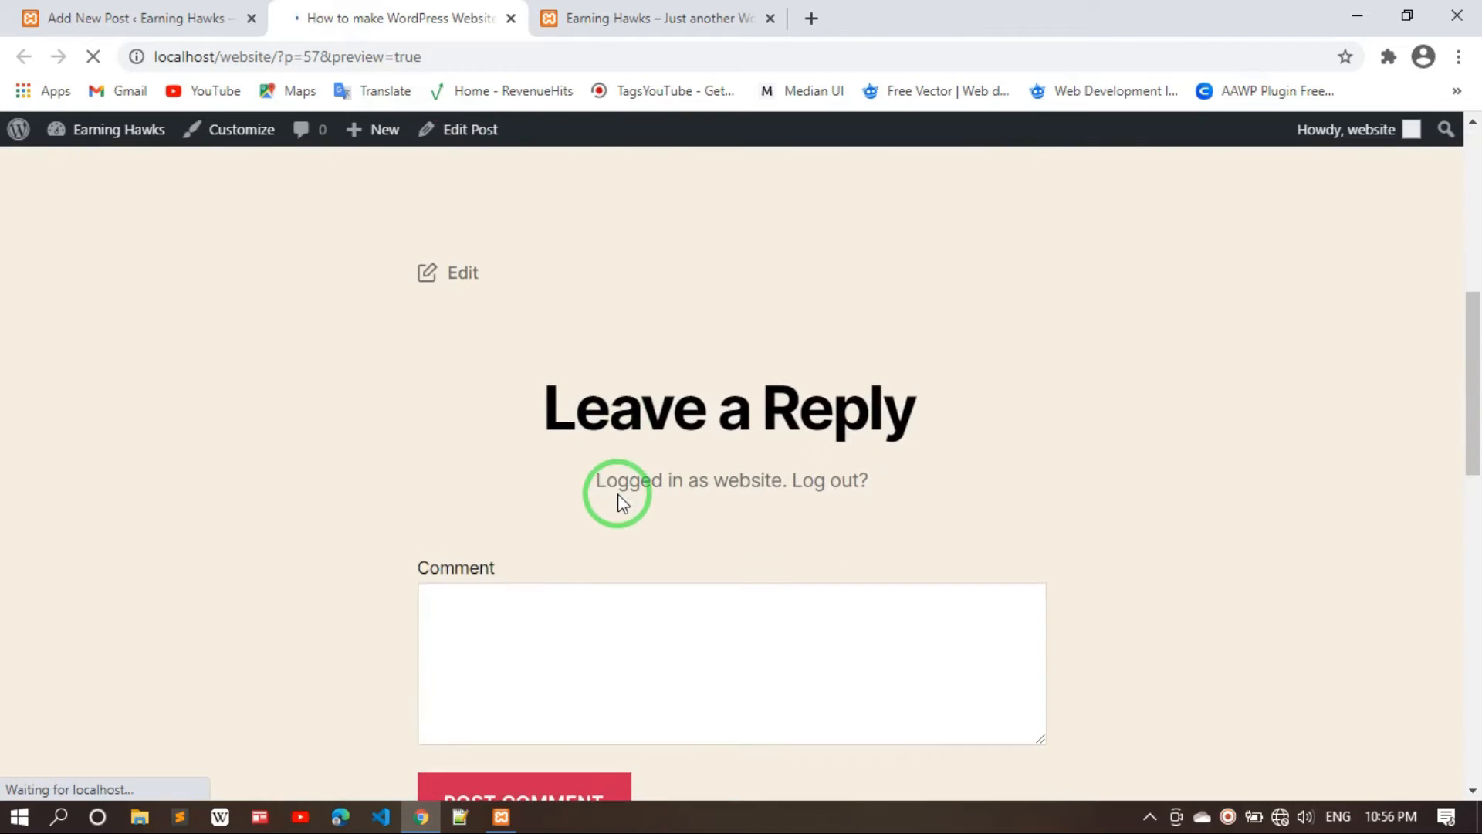
Return to the post editor and choose a Paragraph block for the empty body below the title
left_click(65, 9)
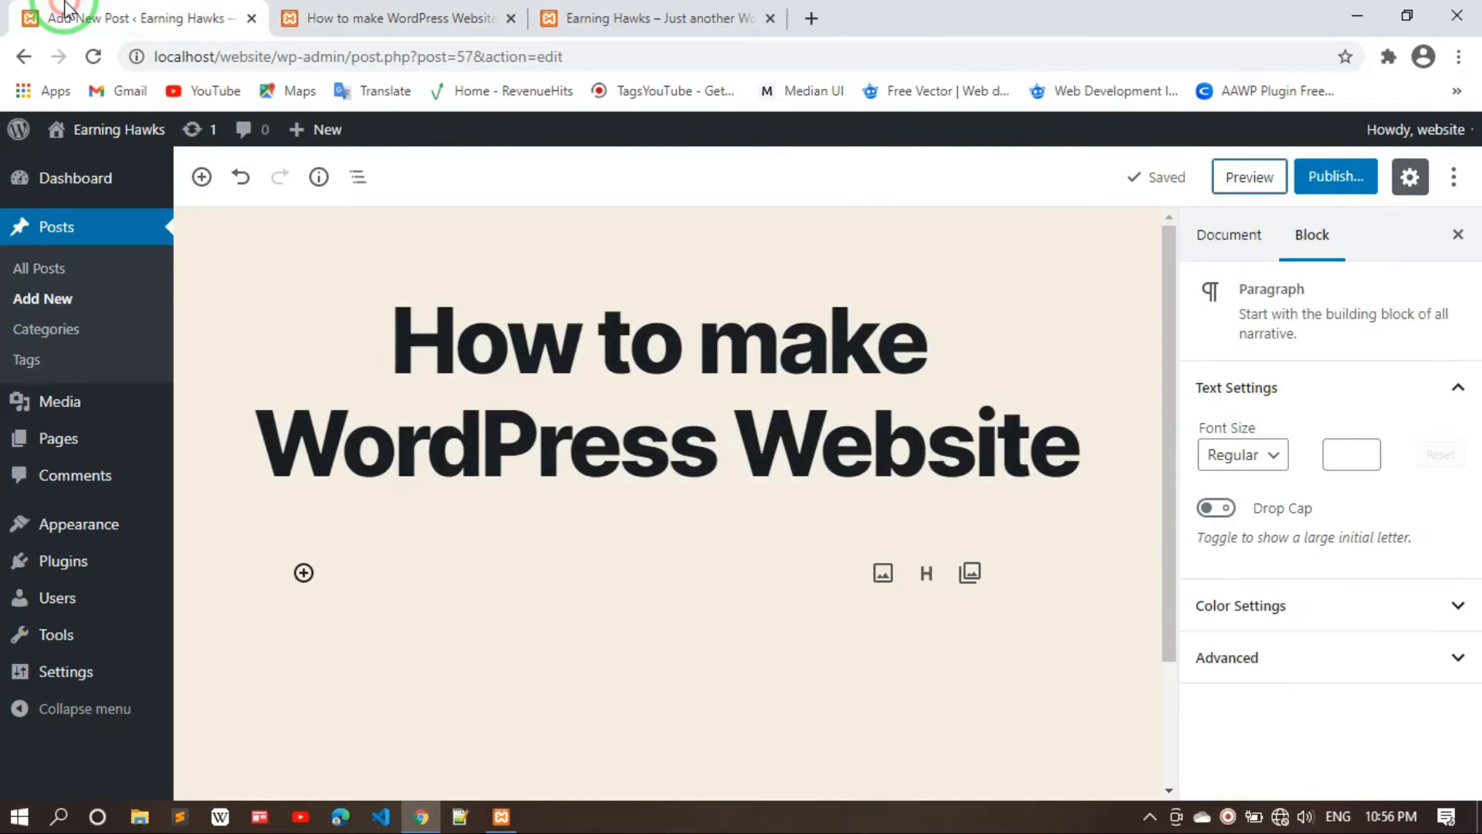
left_click(762, 653)
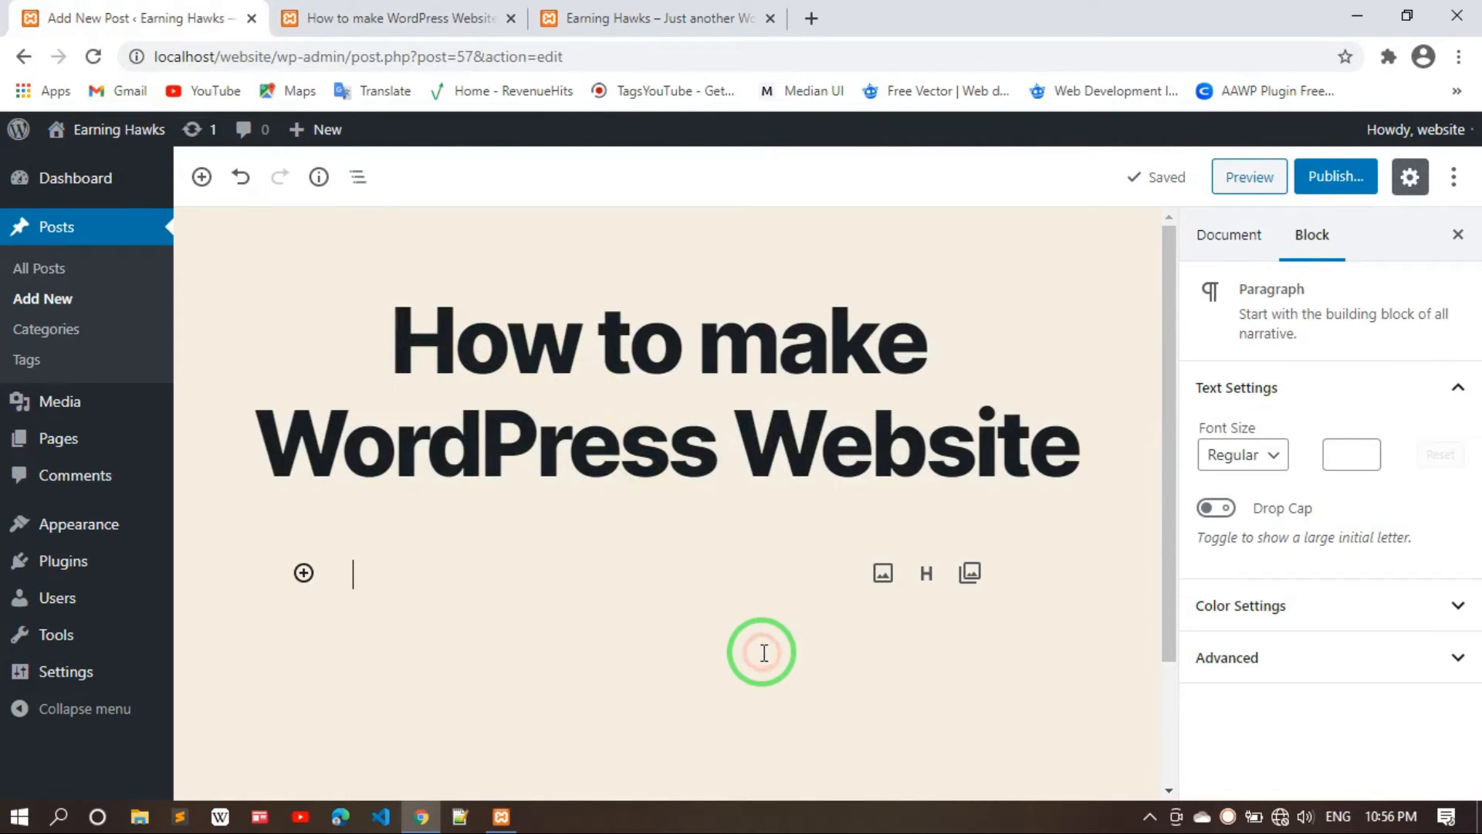
scroll(762, 652, "down", 2)
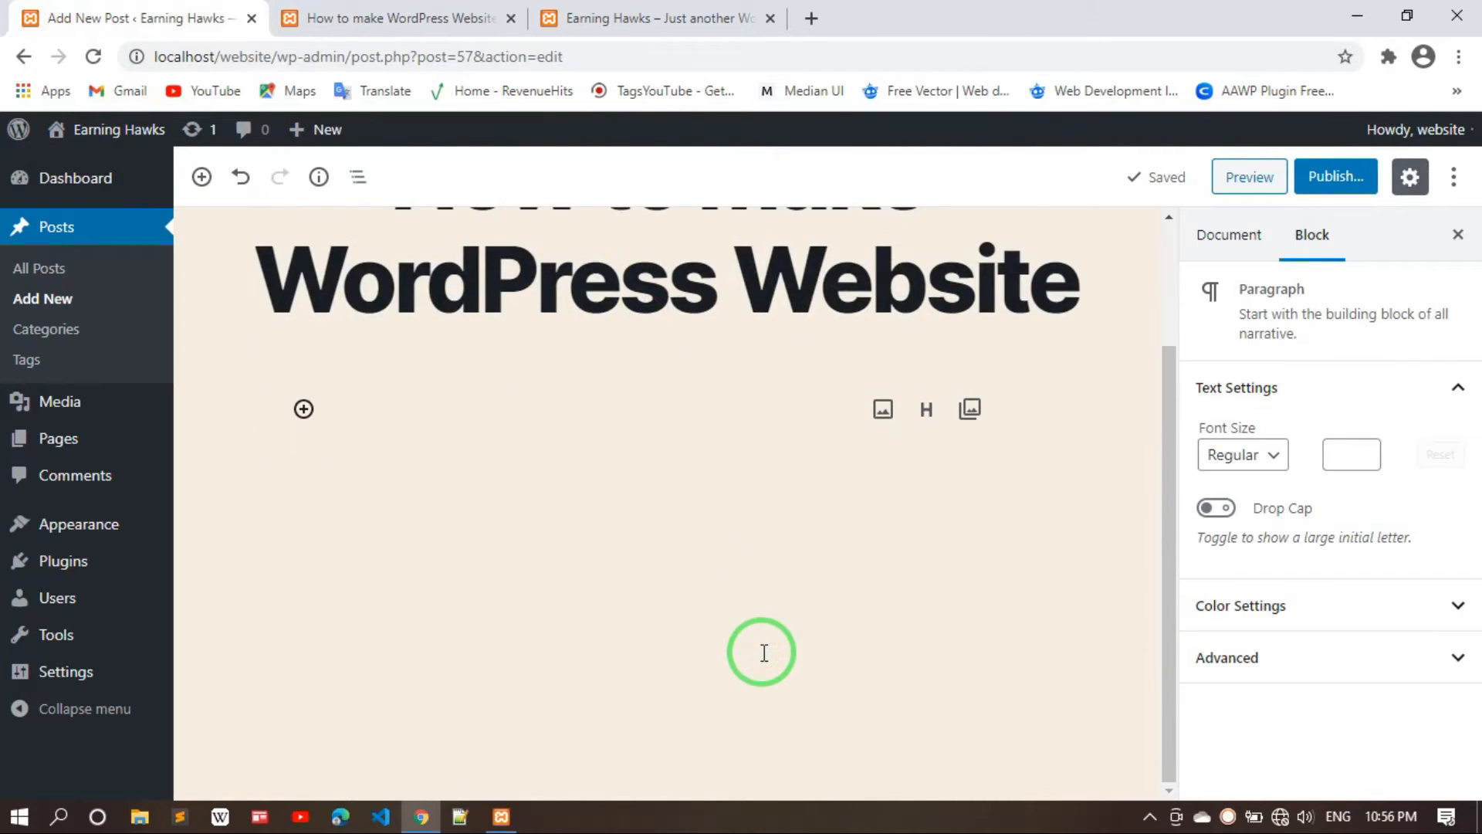
left_click(303, 411)
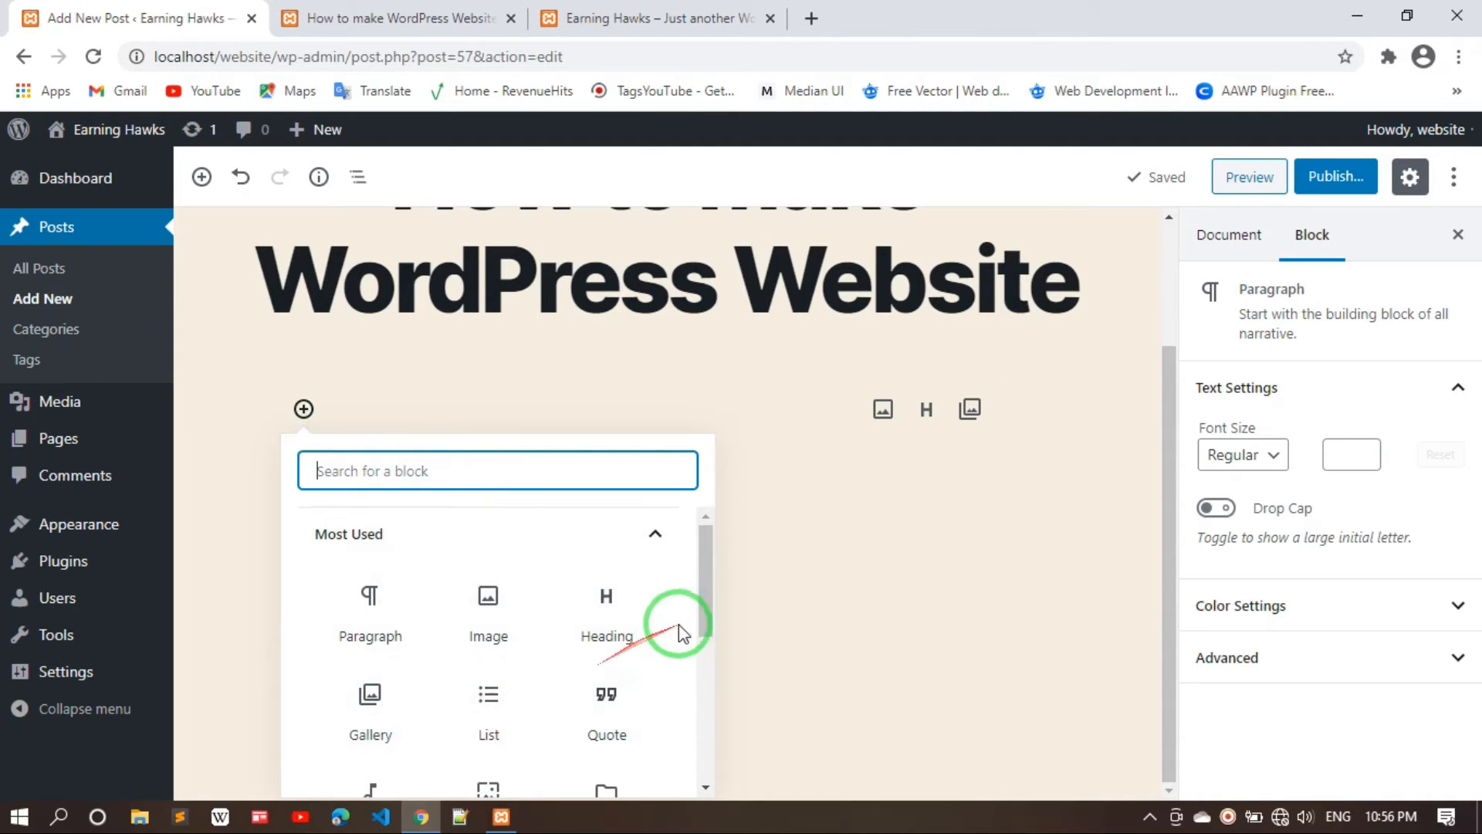
mouse_move(705, 618)
left_mouse_down()
mouse_move(707, 768)
mouse_move(705, 610)
left_mouse_up()
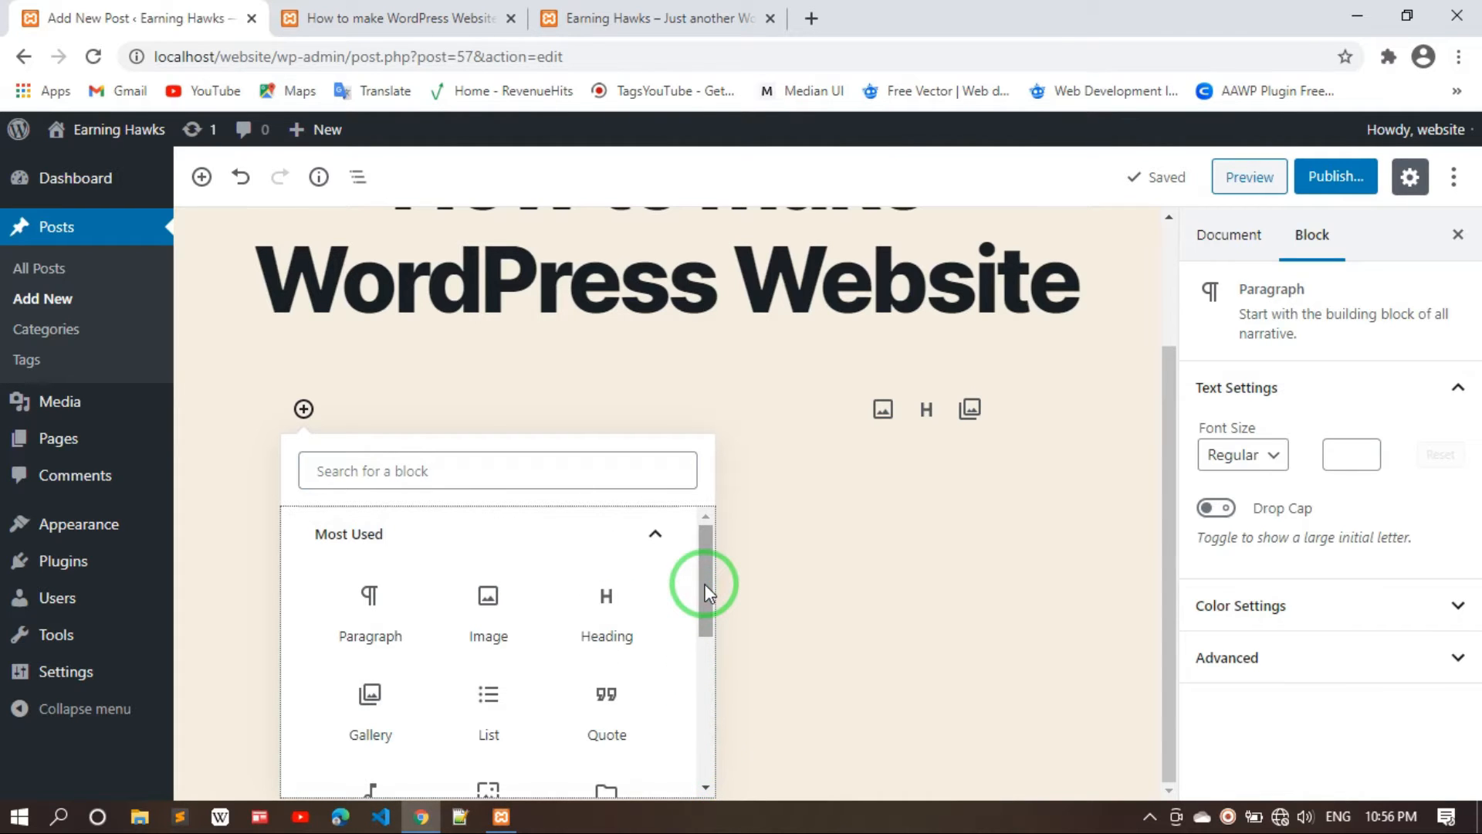
left_click(377, 604)
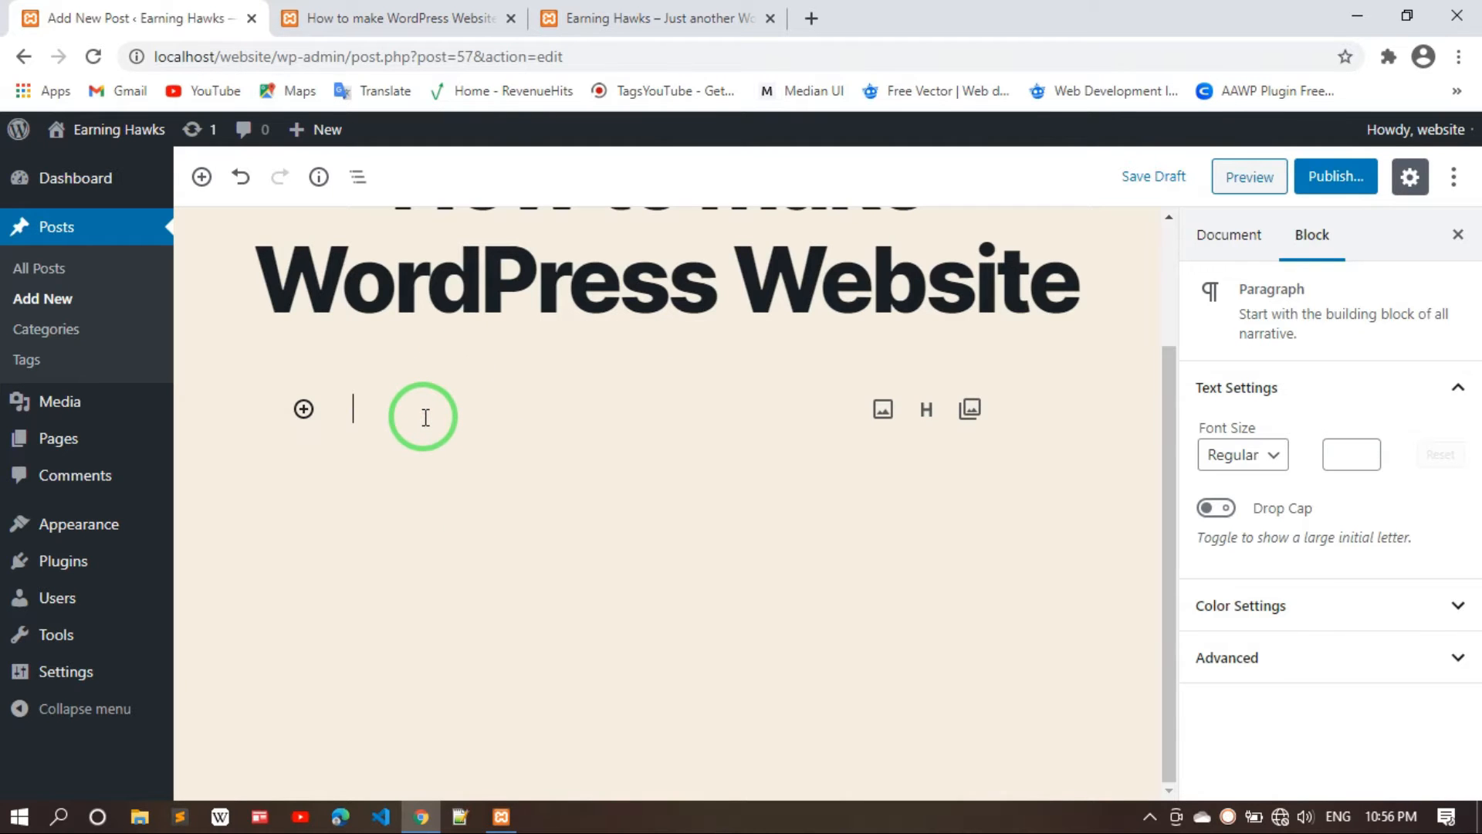
Switch to Word, generate several paragraphs of sample text in a new blank document, and copy all of it
left_click(17, 817)
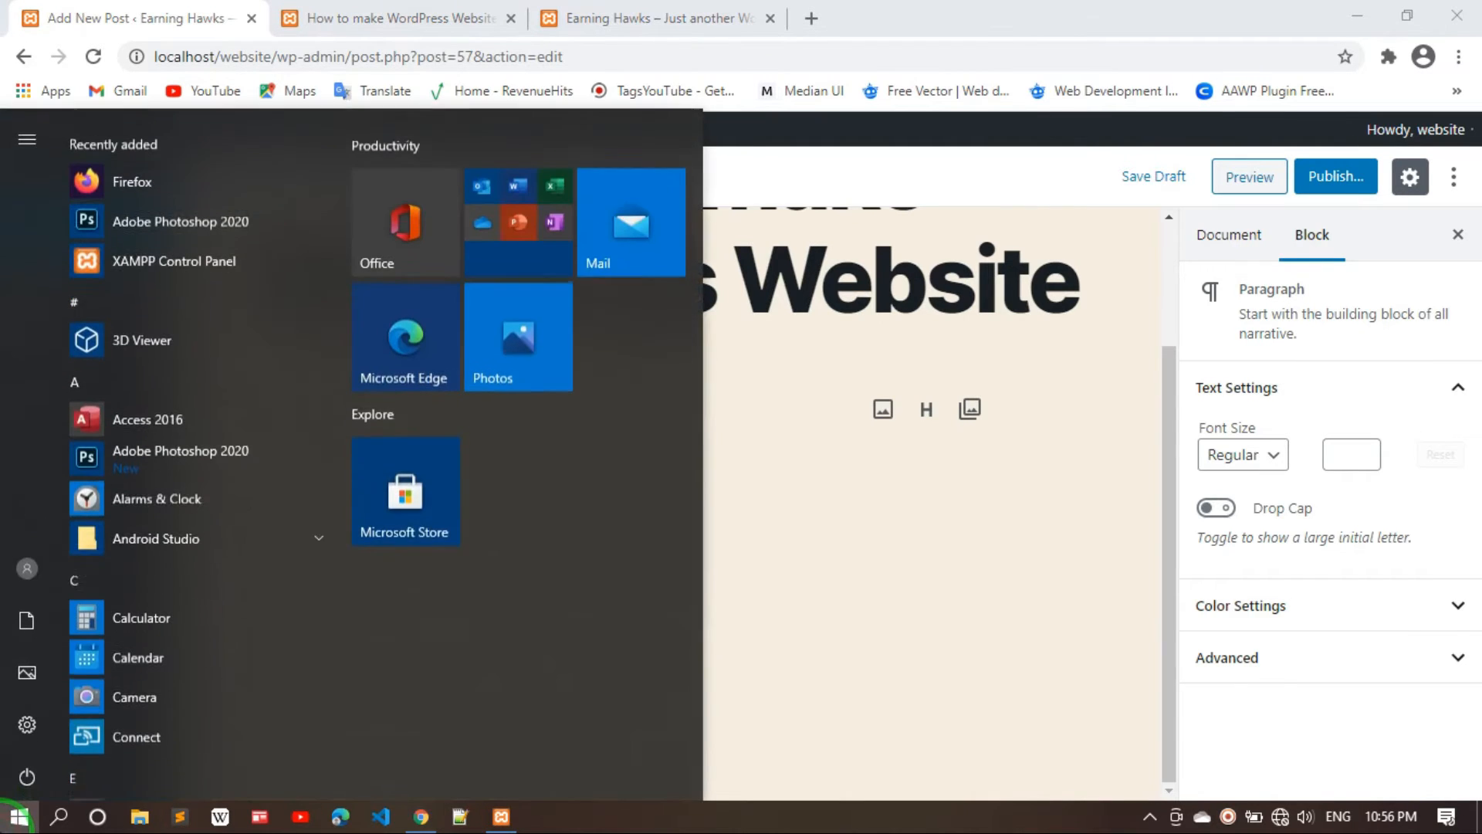
type("word")
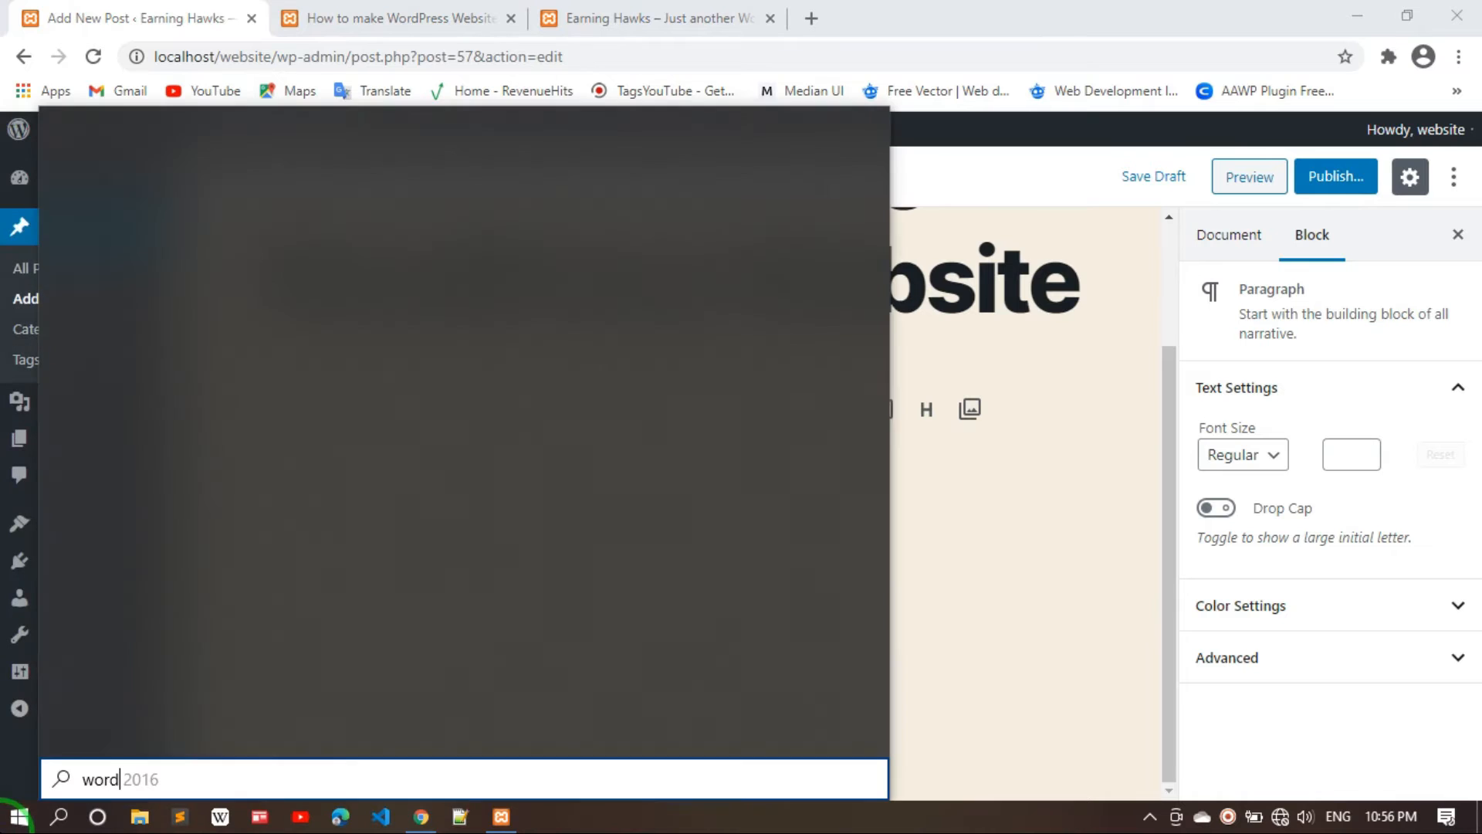
key("Escape")
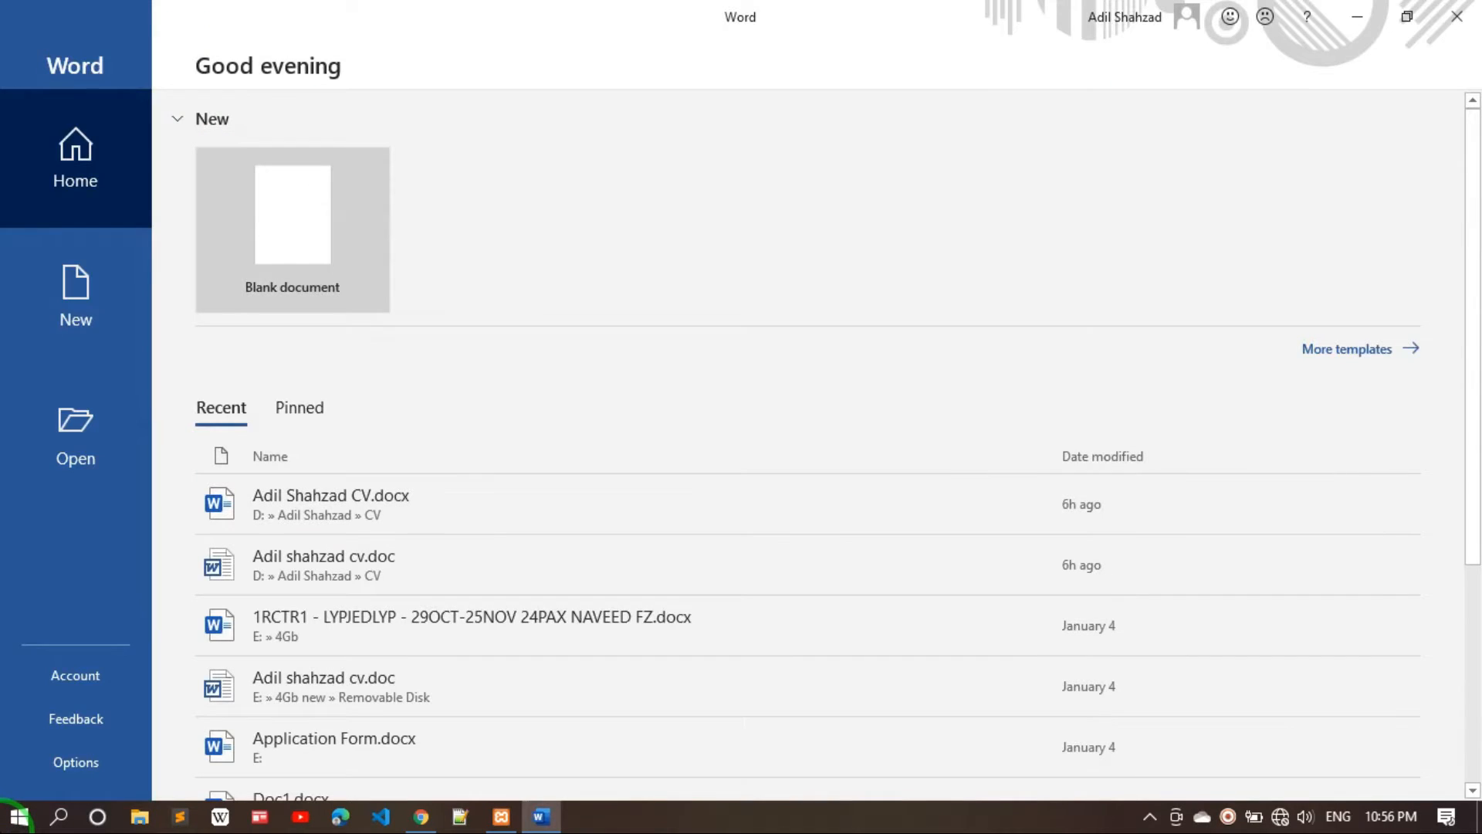
key("Return")
type("=")
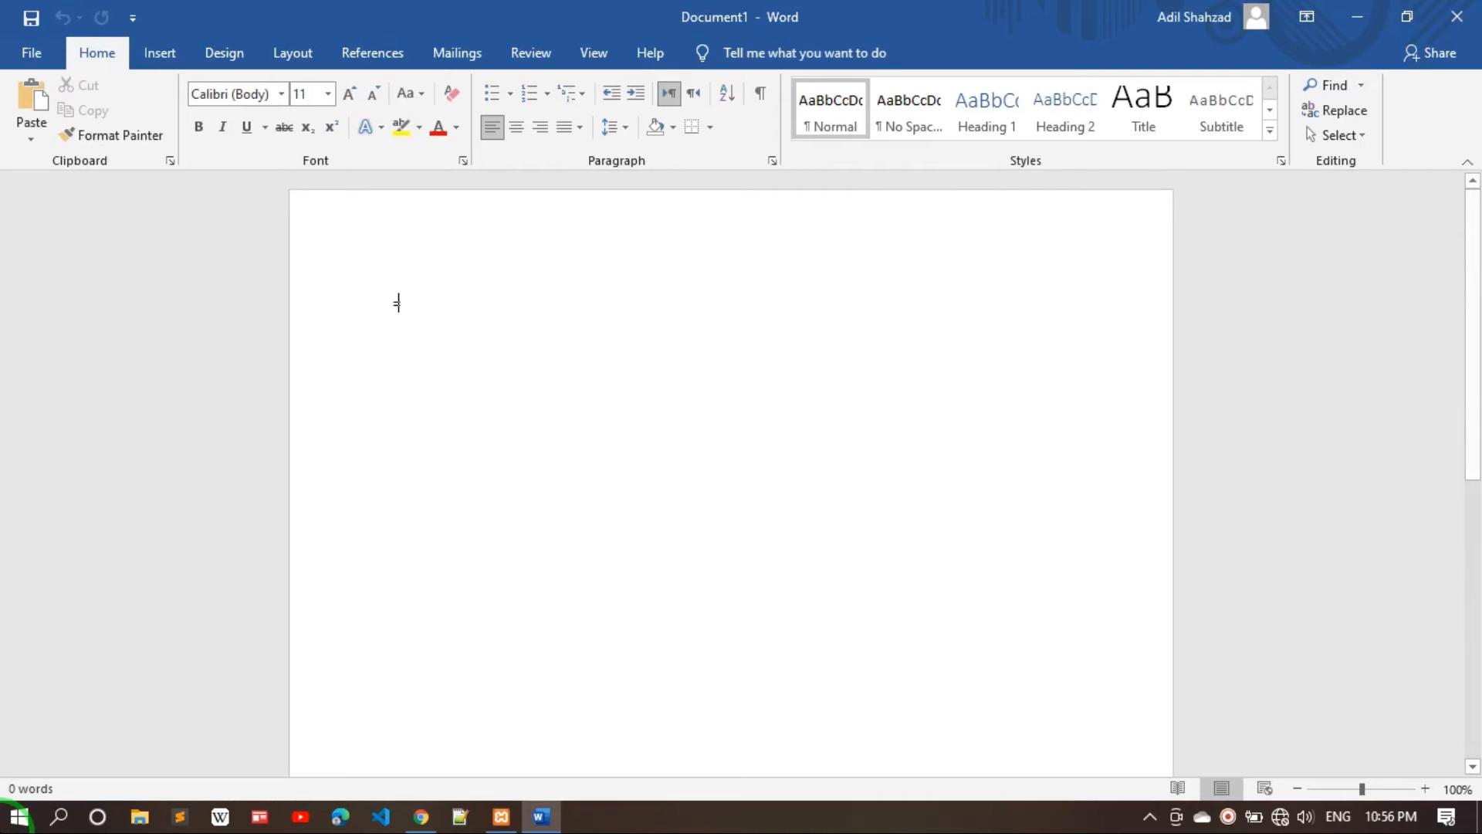
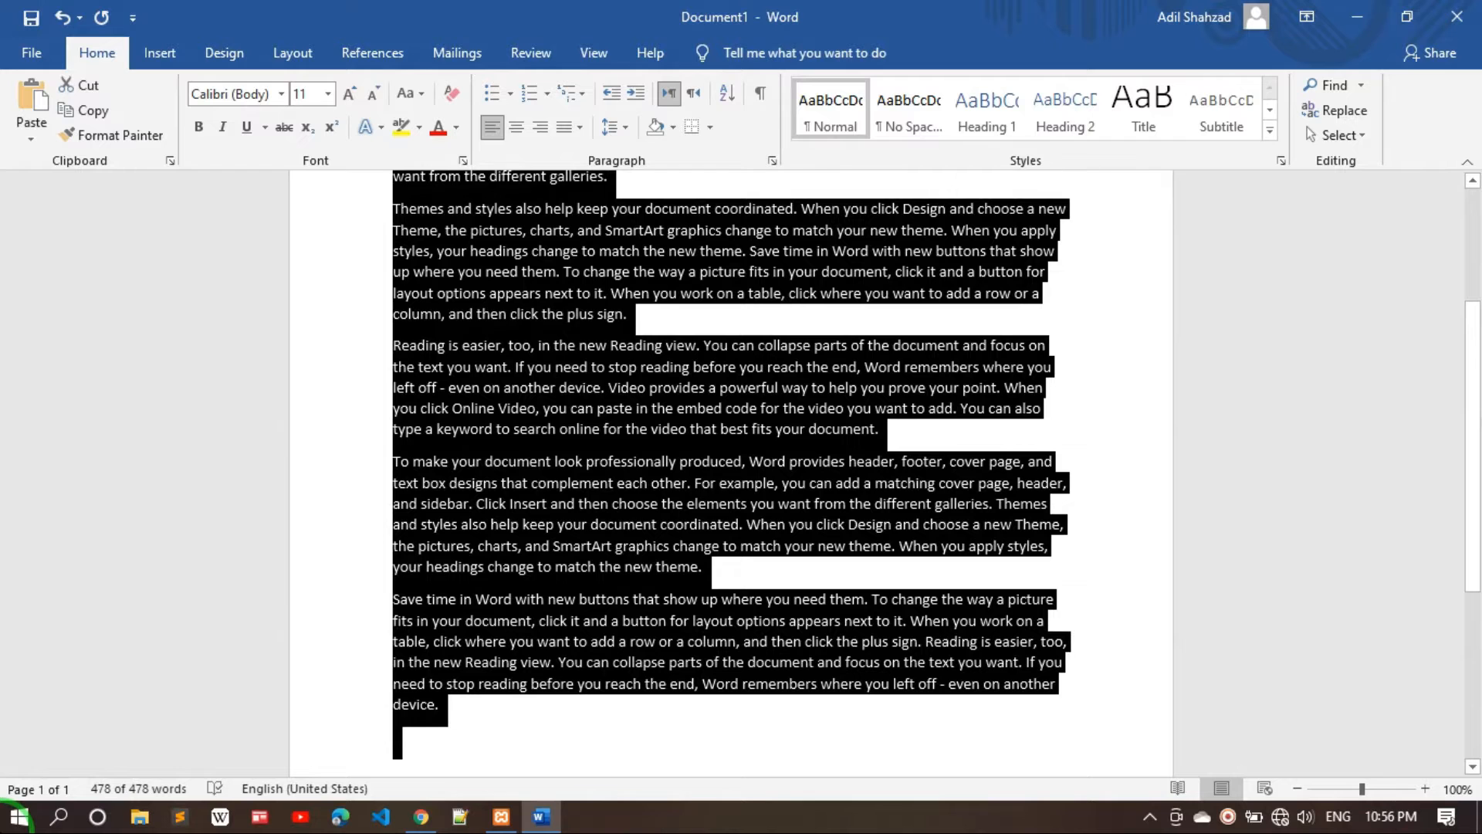
Switch back to the post in the browser, paste the copied sample text into the body paragraph, and save the draft
left_click(421, 817)
left_click(414, 427)
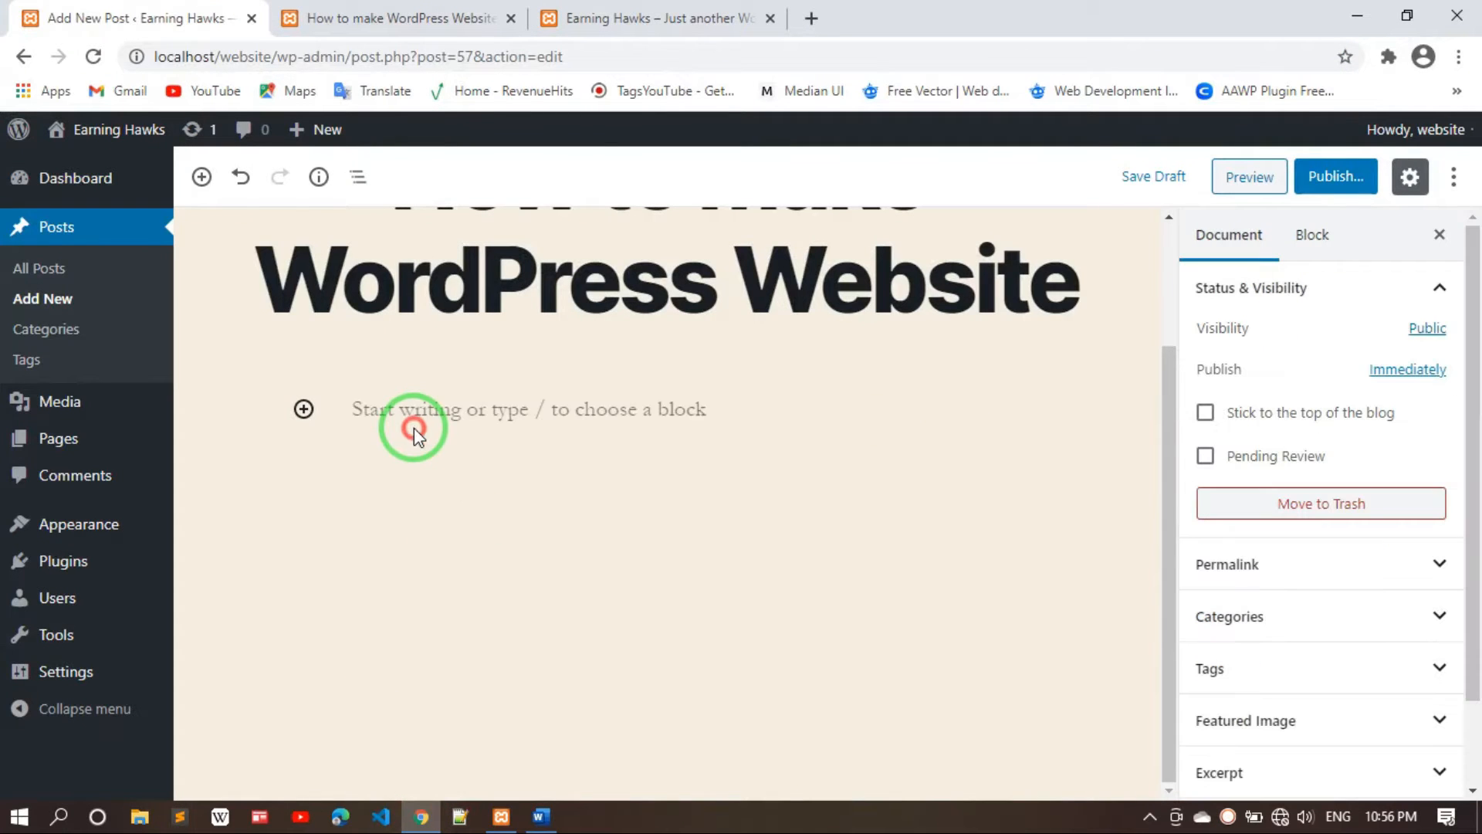
left_click(401, 405)
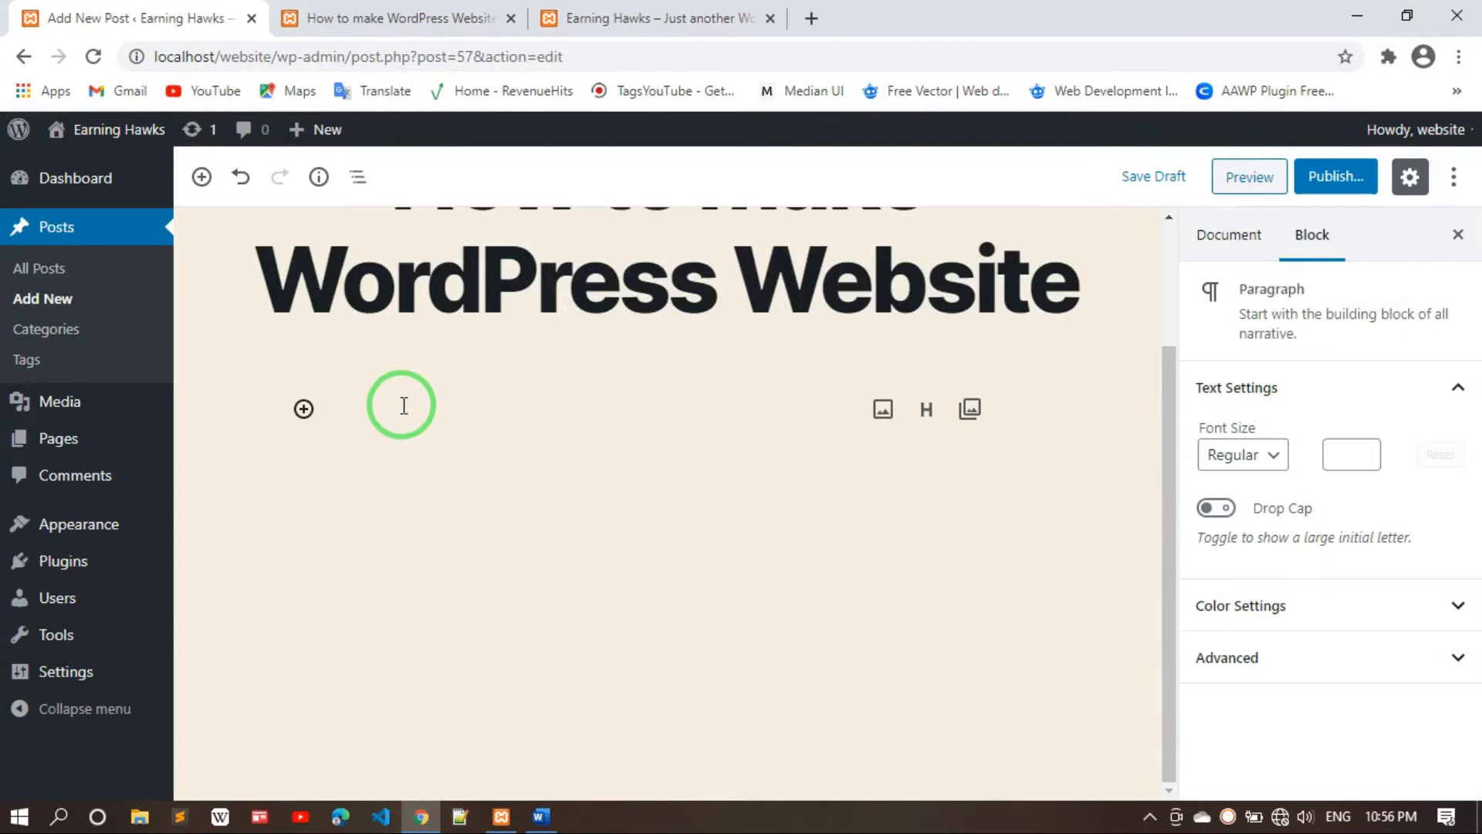
key("ctrl+v")
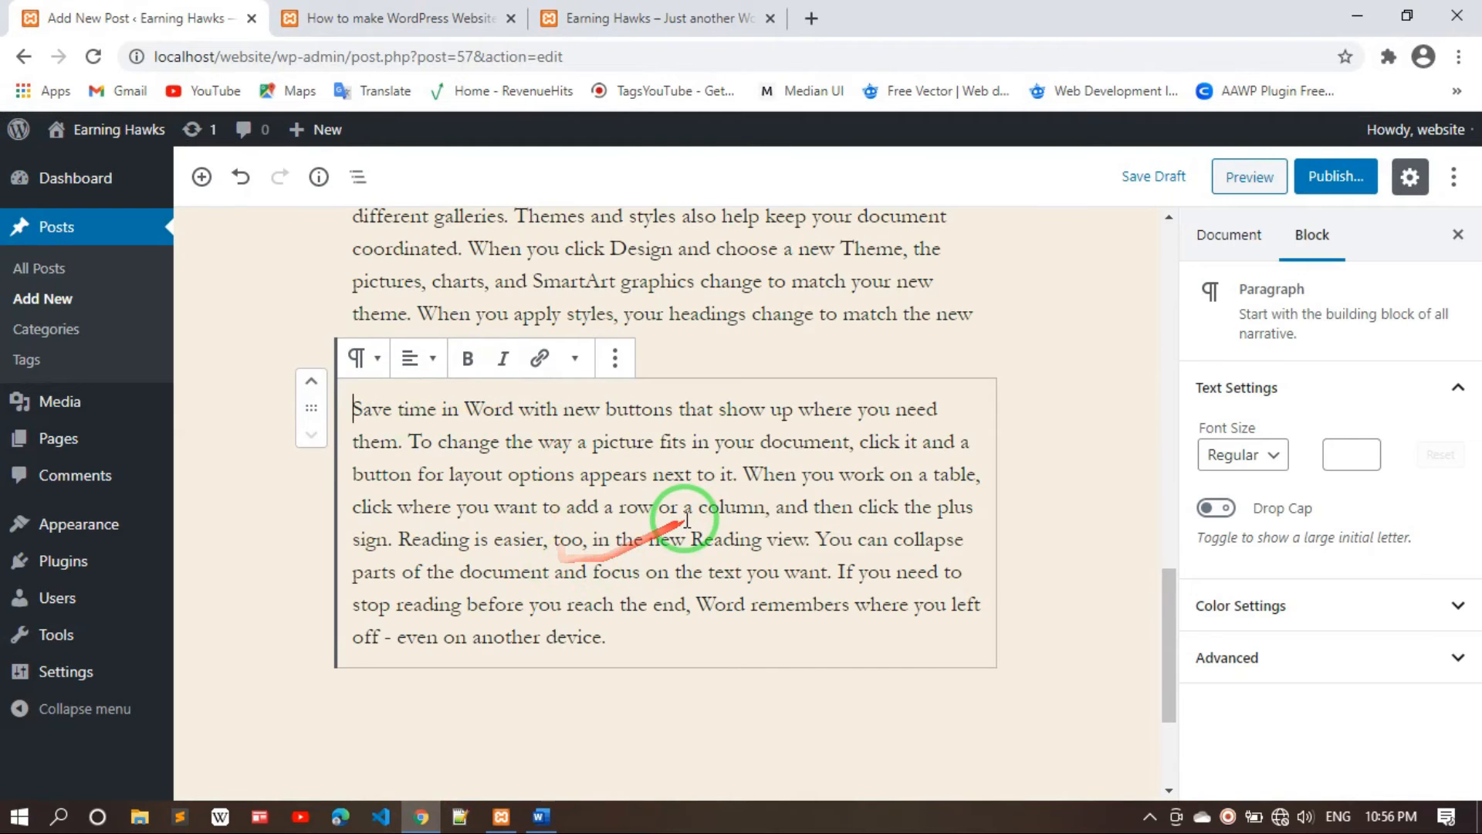
scroll(675, 509, "up", 6)
scroll(687, 519, "up", 7)
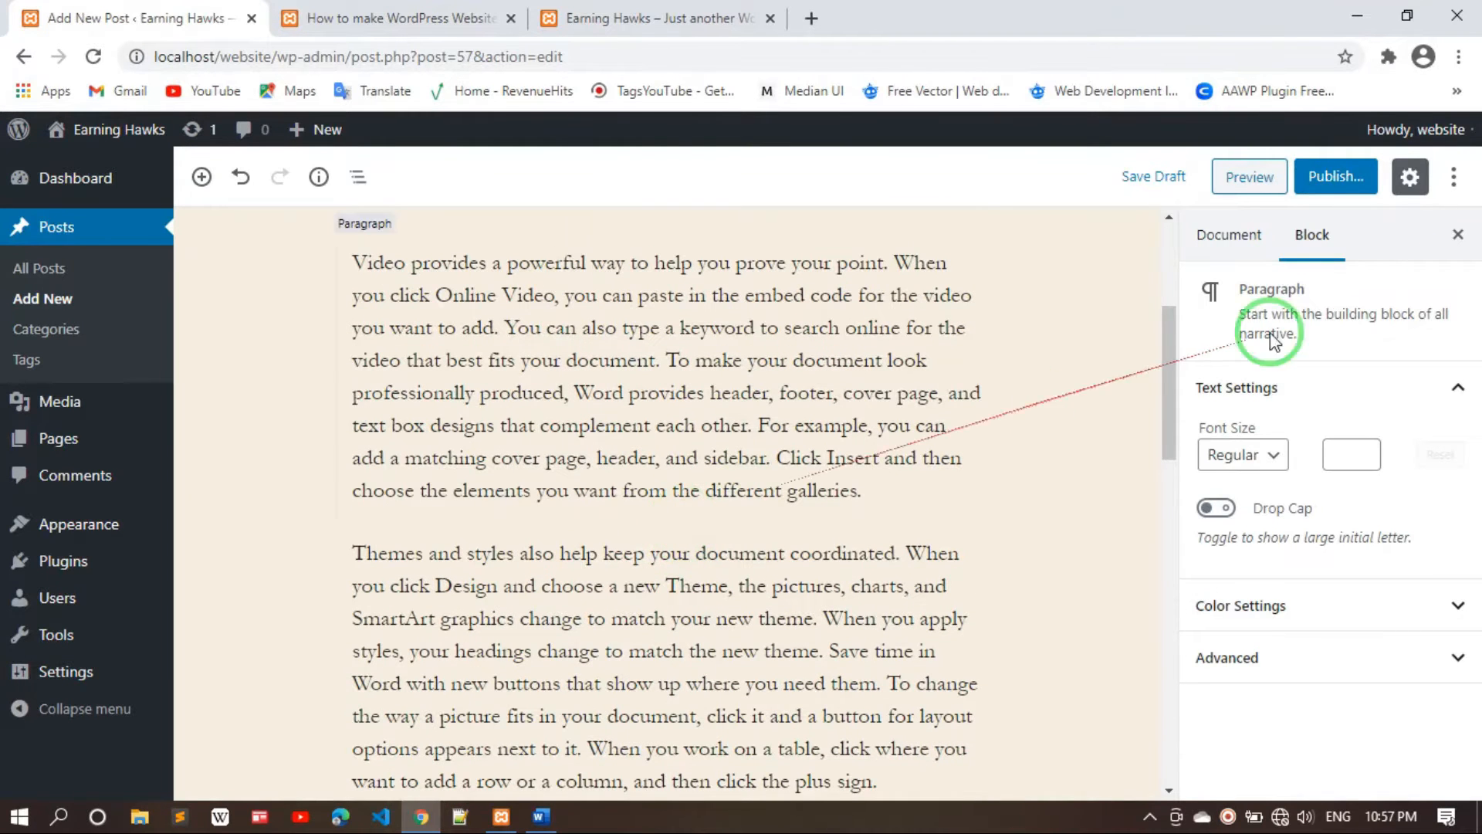
left_click(1164, 185)
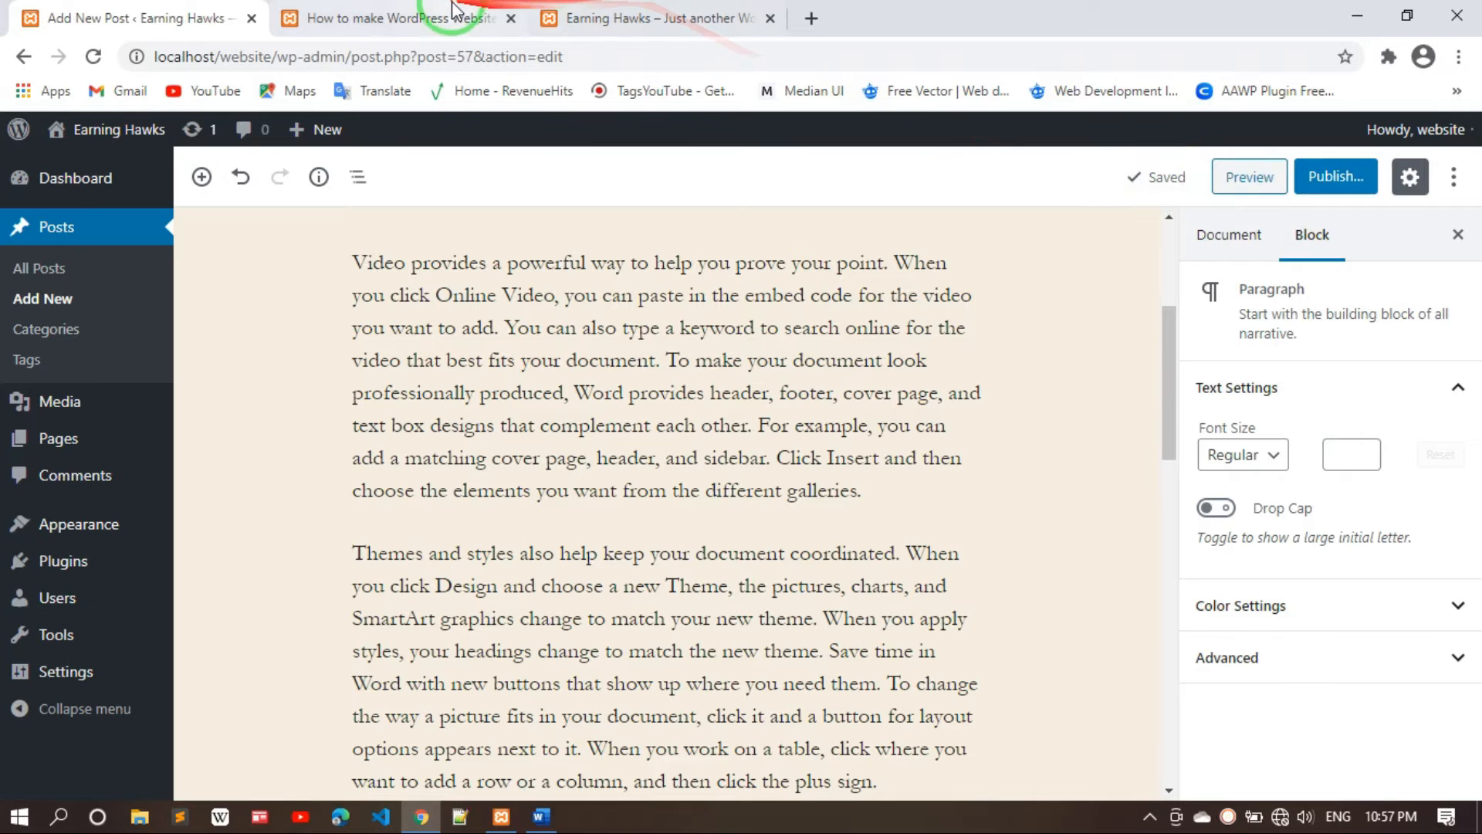
Reload the post's preview and look over the body paragraphs down to the comment form
left_click(424, 15)
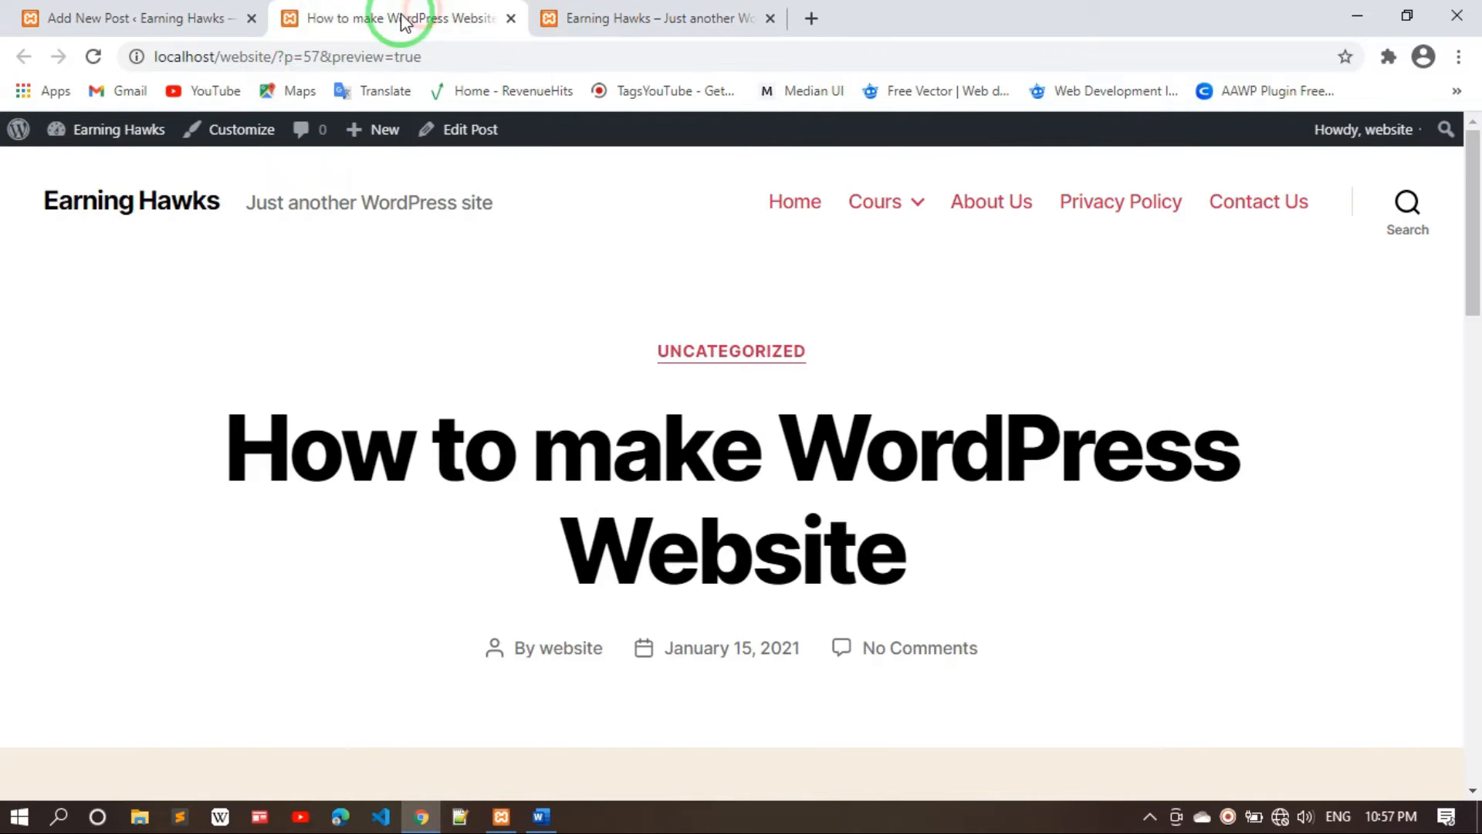
left_click(93, 56)
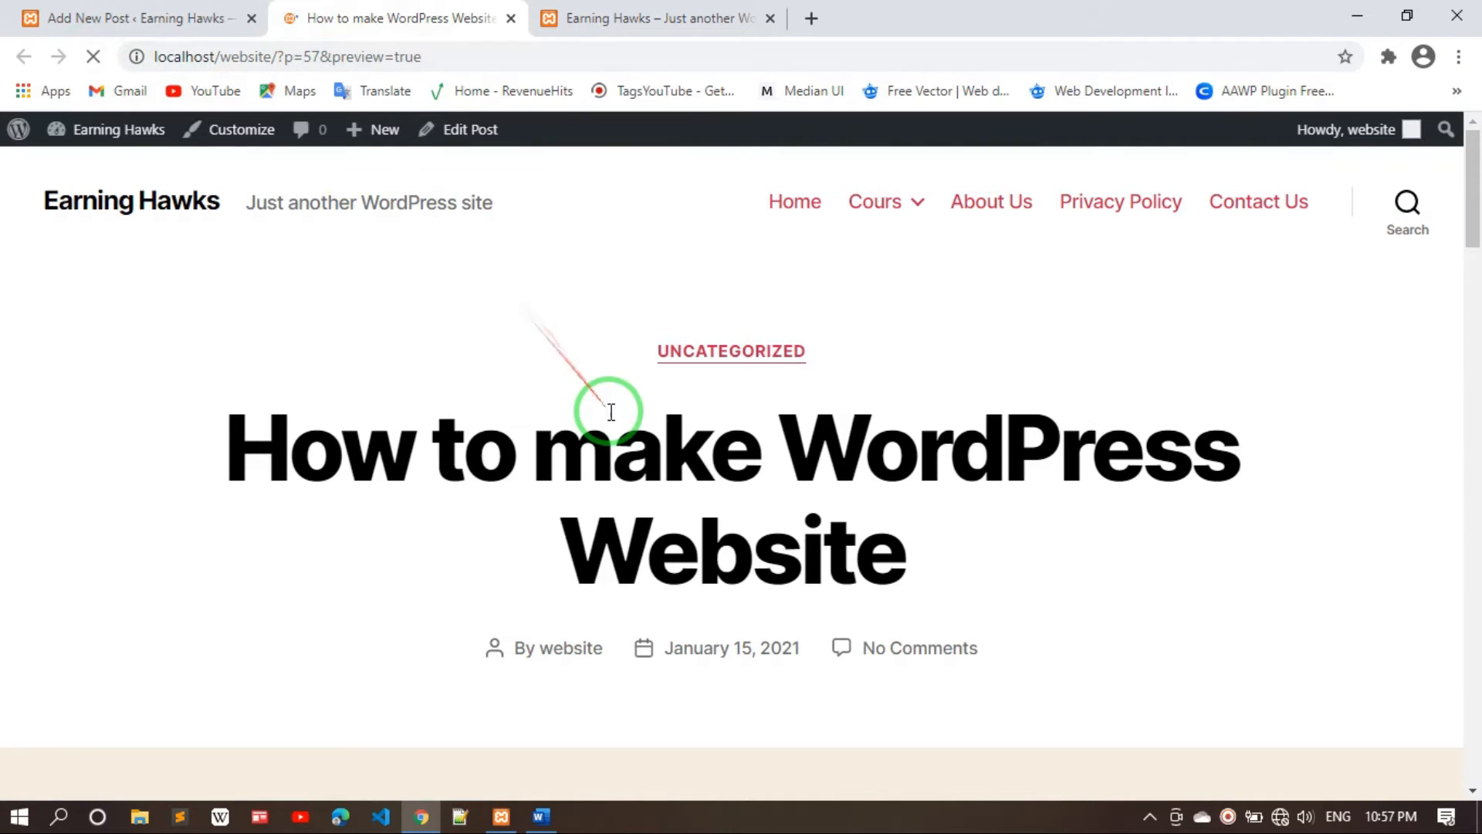
scroll(611, 411, "down", 6)
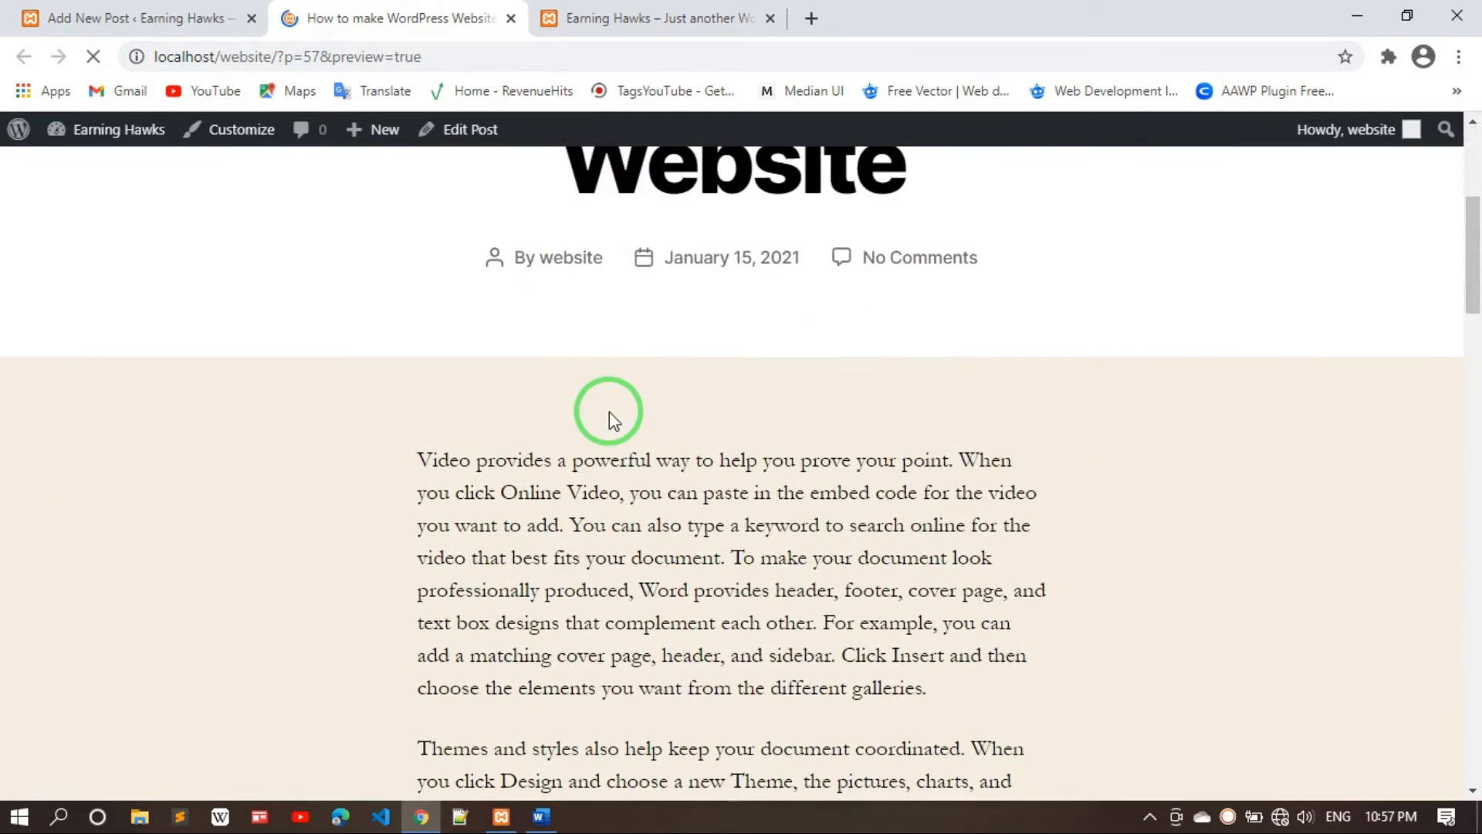
scroll(530, 380, "down", 10)
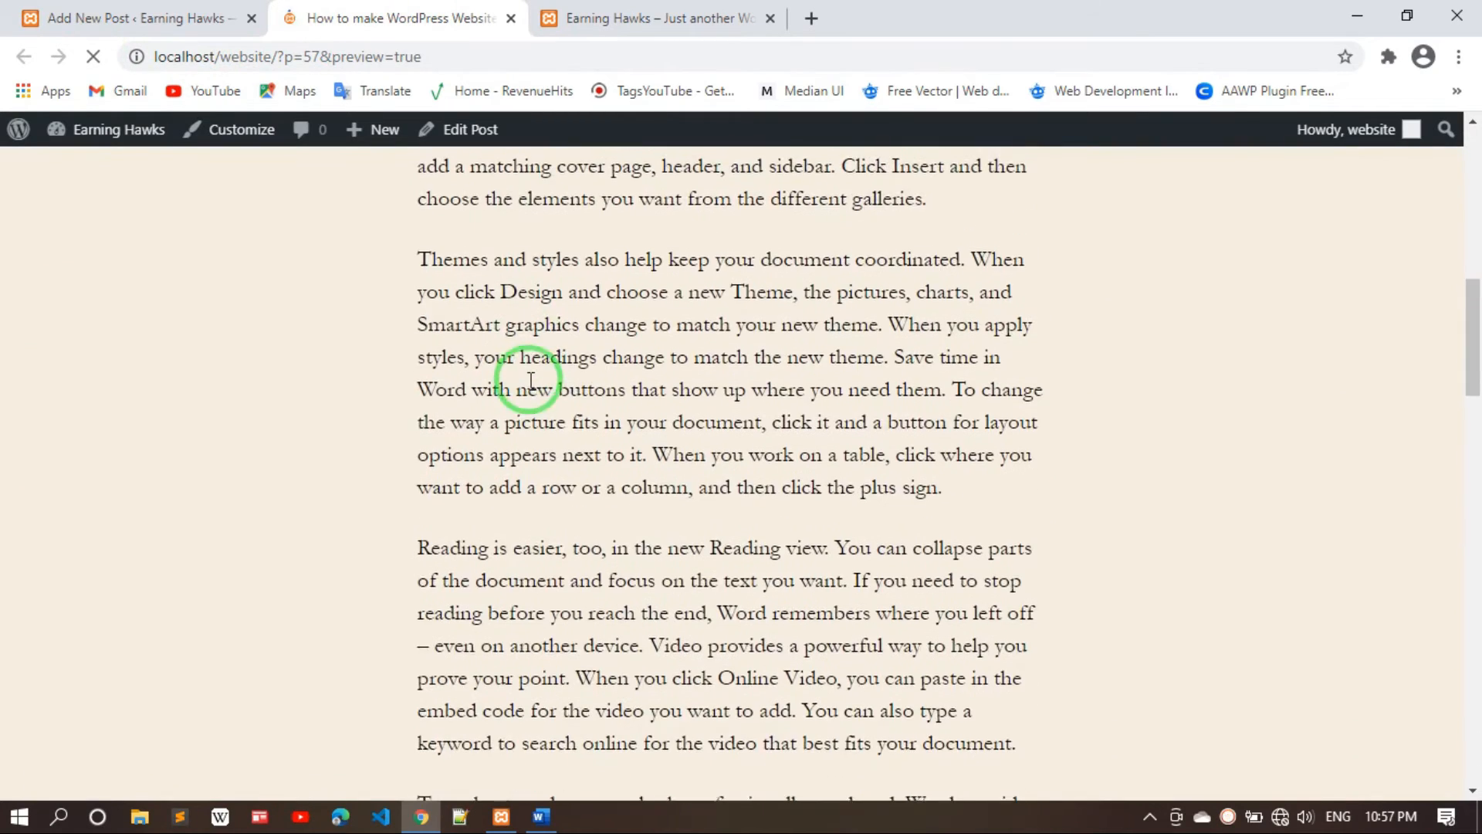
scroll(530, 380, "down", 10)
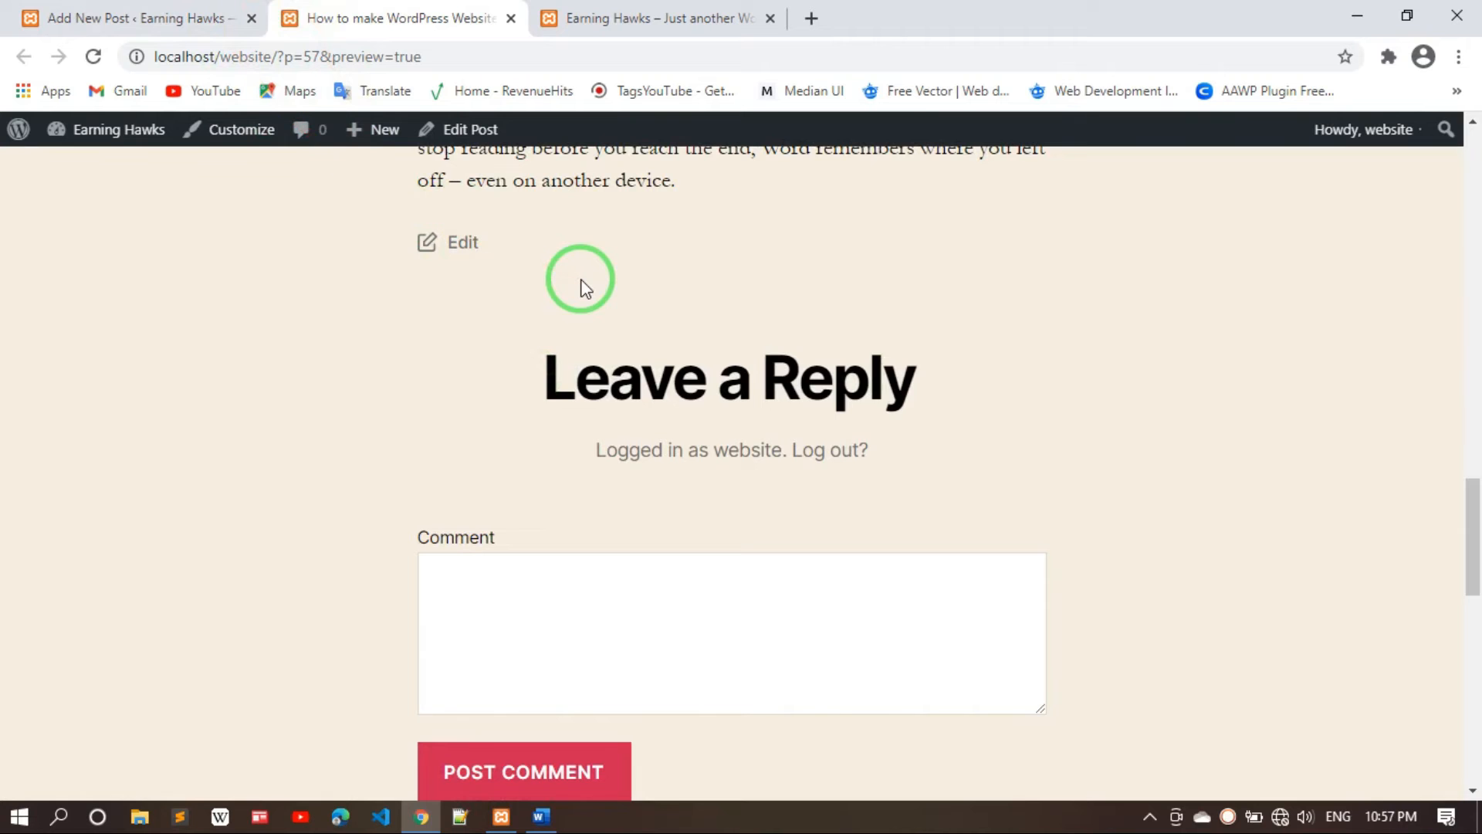
scroll(580, 289, "up", 20)
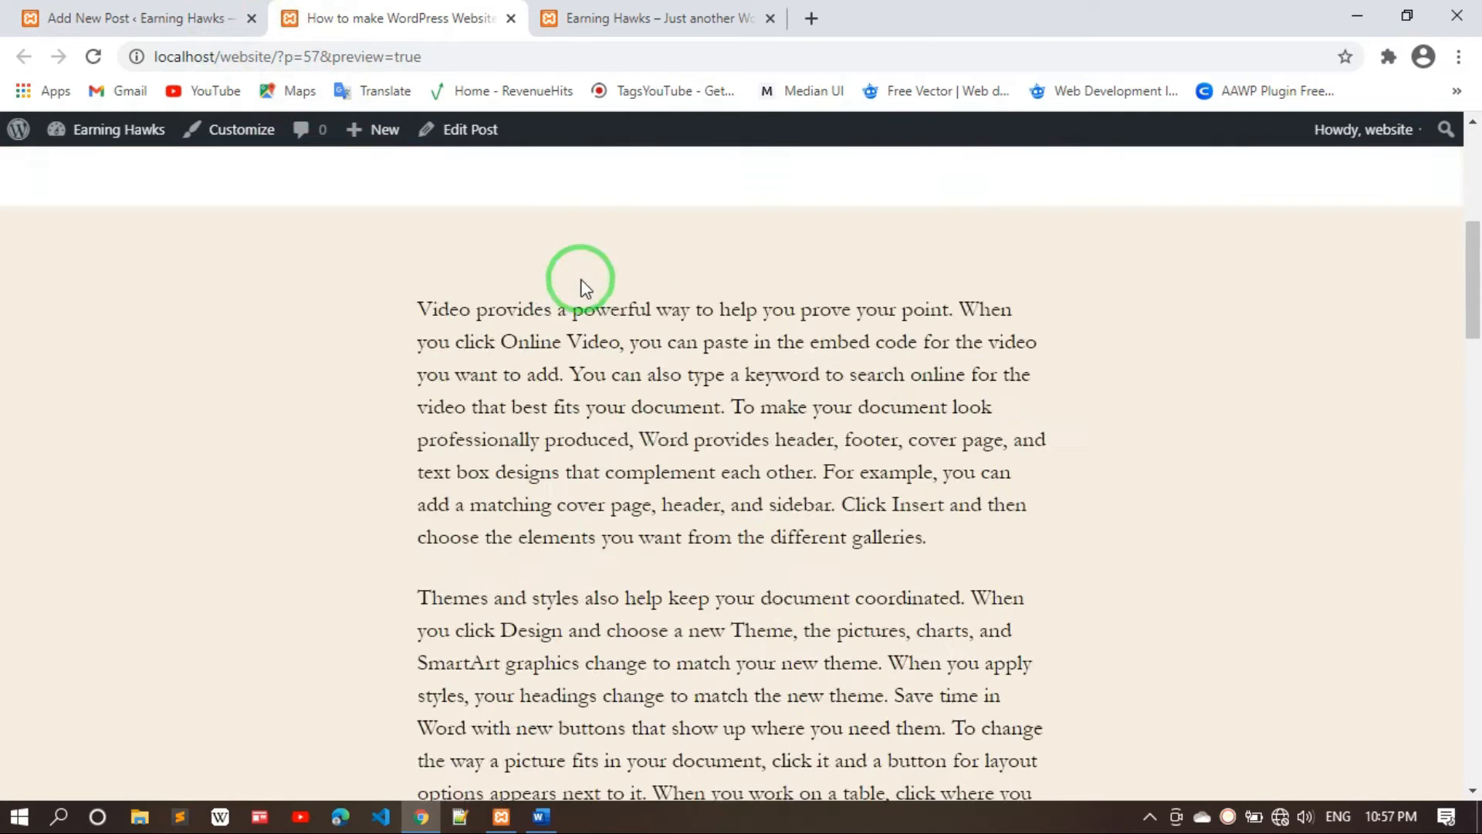
scroll(717, 476, "down", 5)
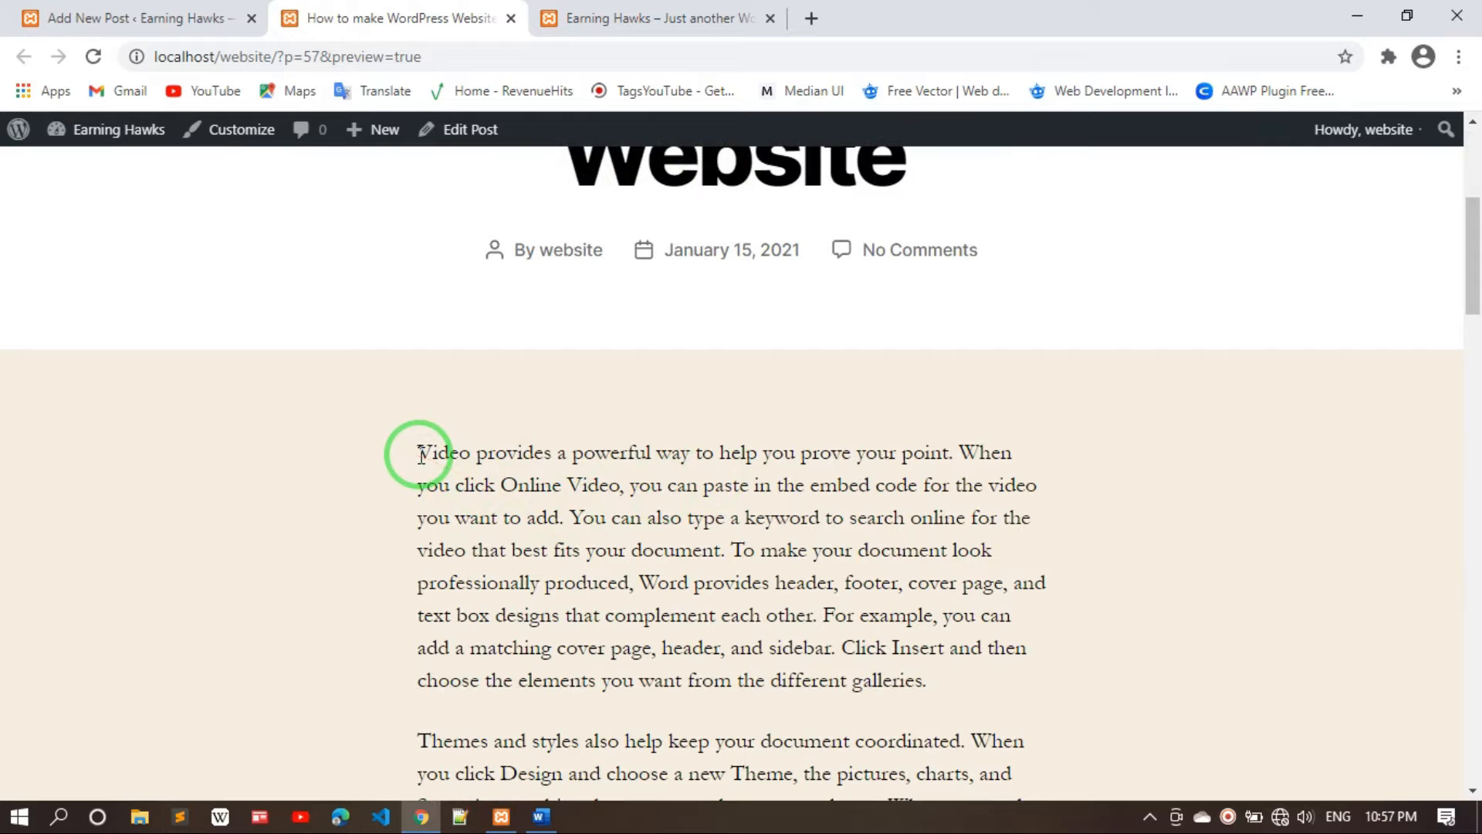
left_click_drag(418, 452, 718, 497)
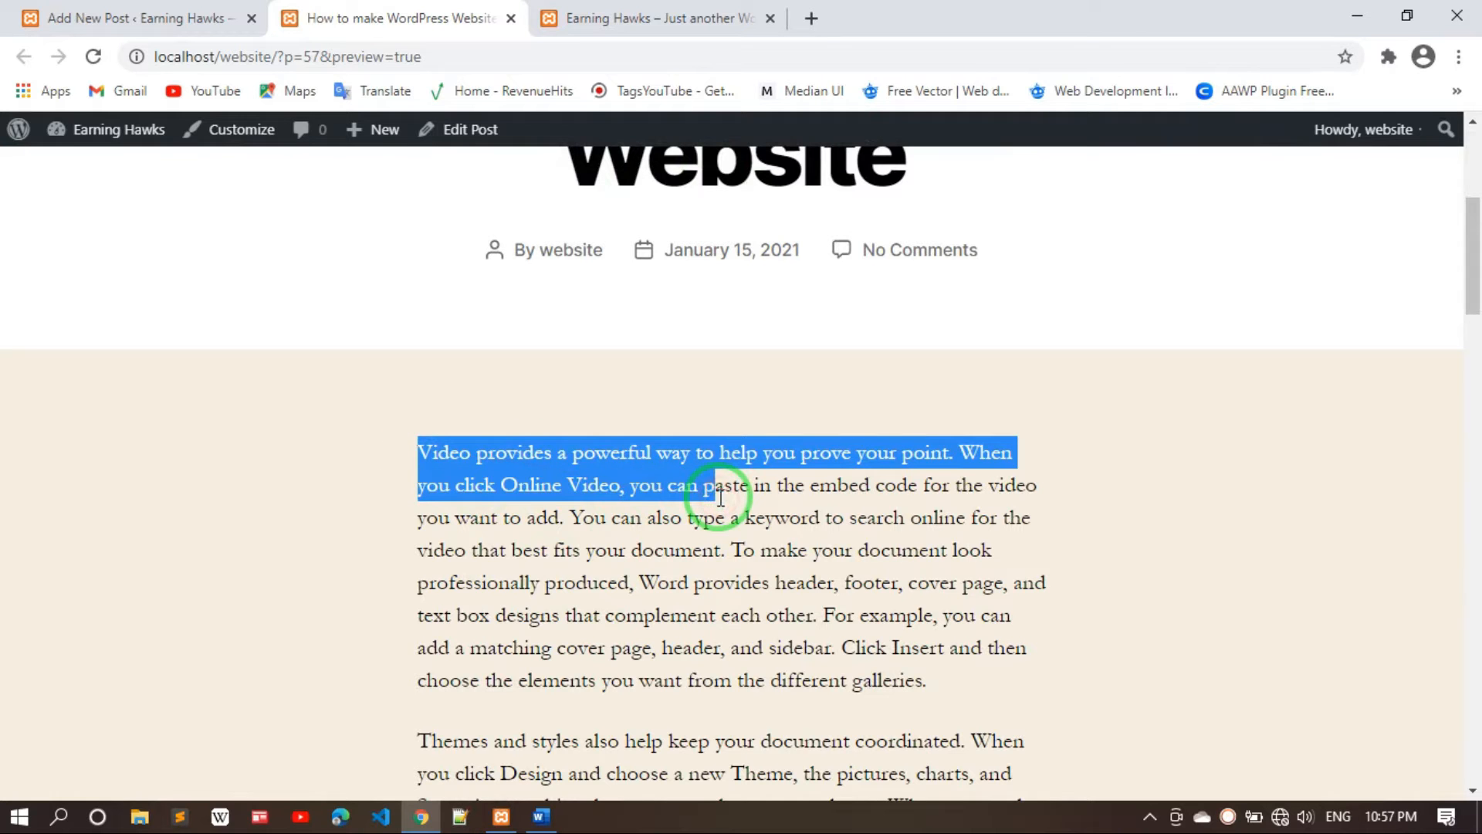
left_click(862, 516)
scroll(853, 513, "down", 3)
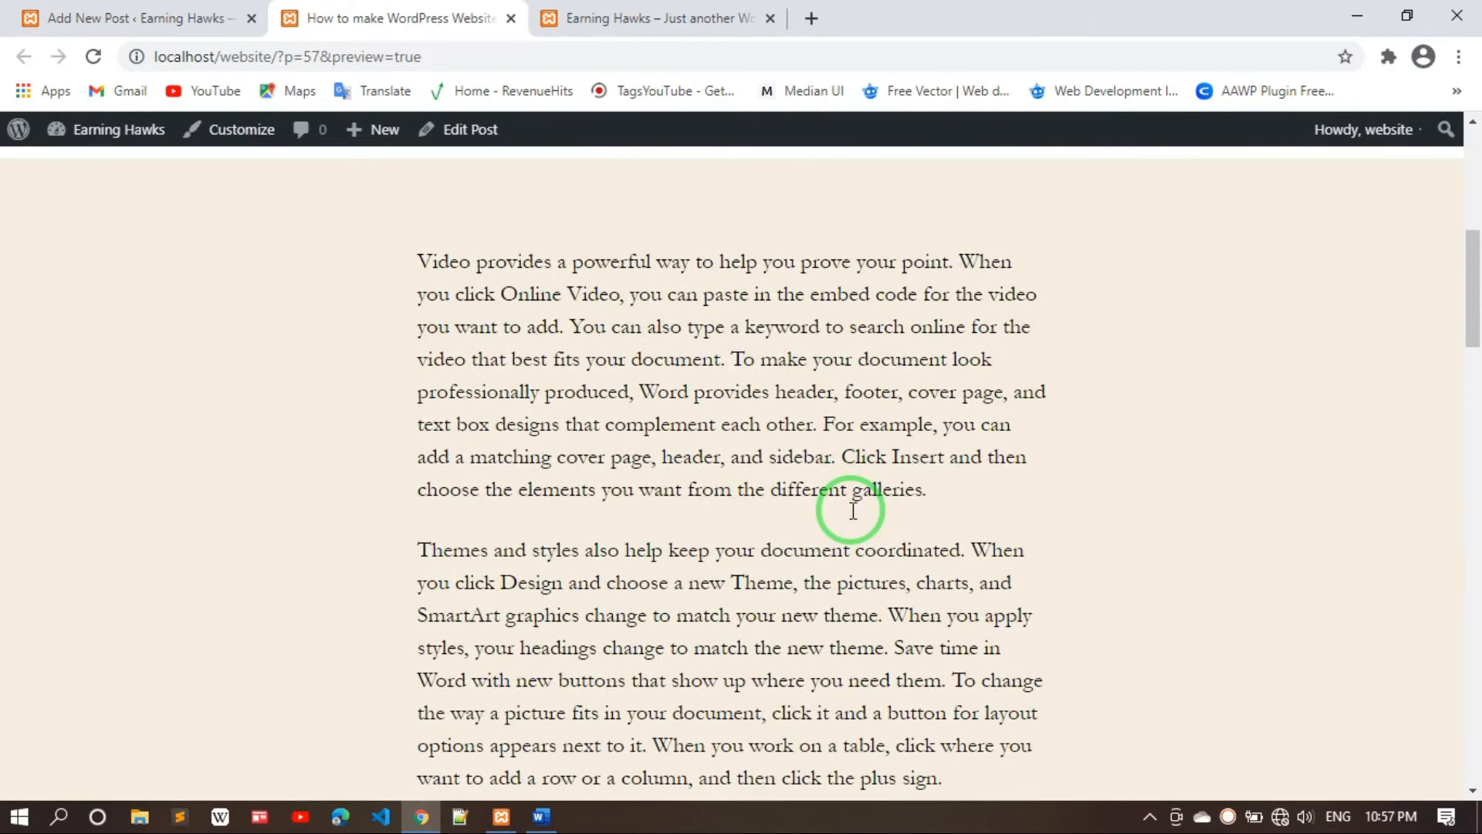
Return to the post editor and add an empty paragraph block after the first body paragraph
left_click(224, 17)
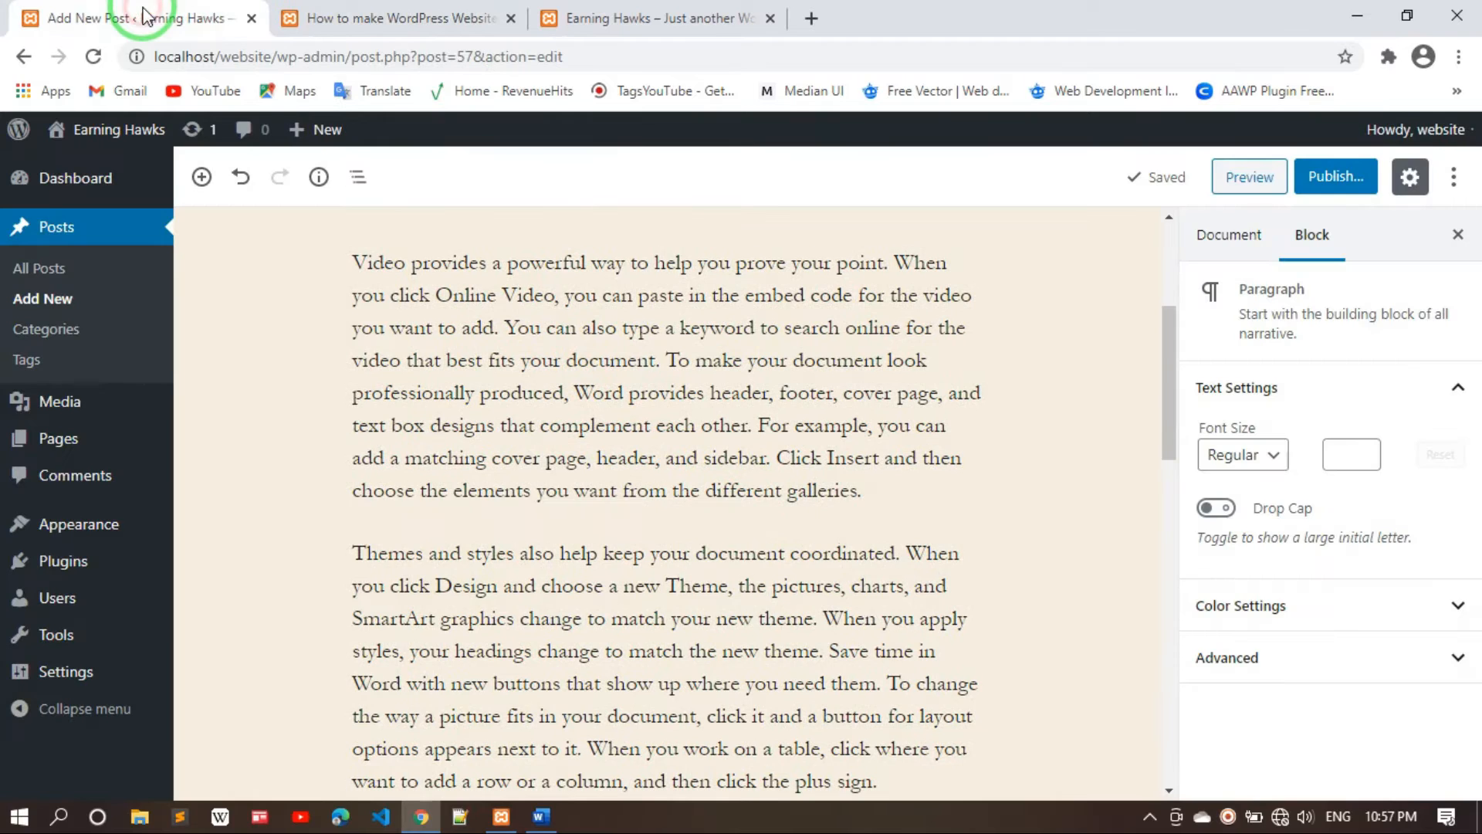
scroll(672, 355, "up", 4)
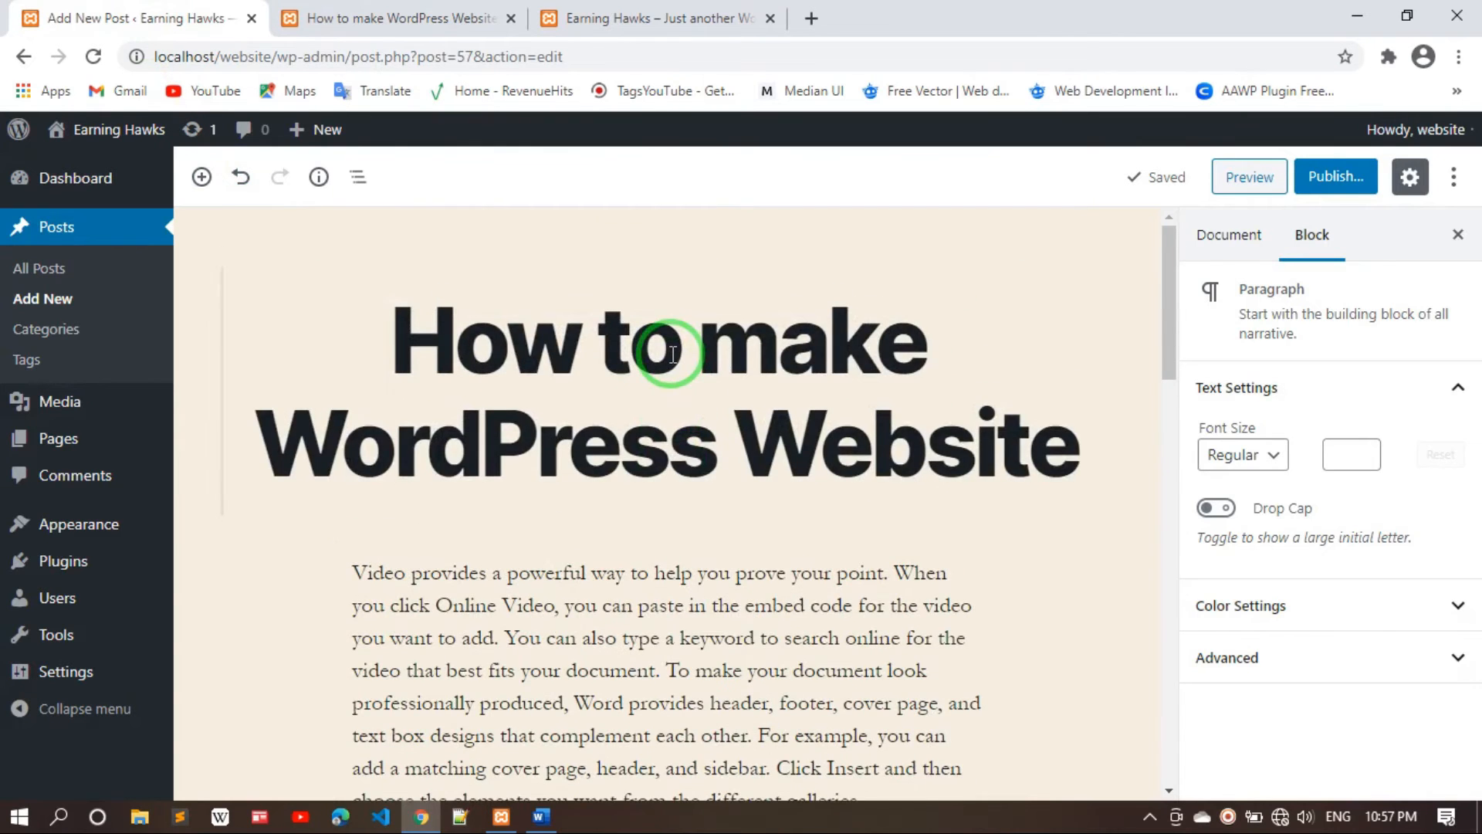
scroll(672, 355, "down", 5)
left_click_drag(742, 345, 879, 375)
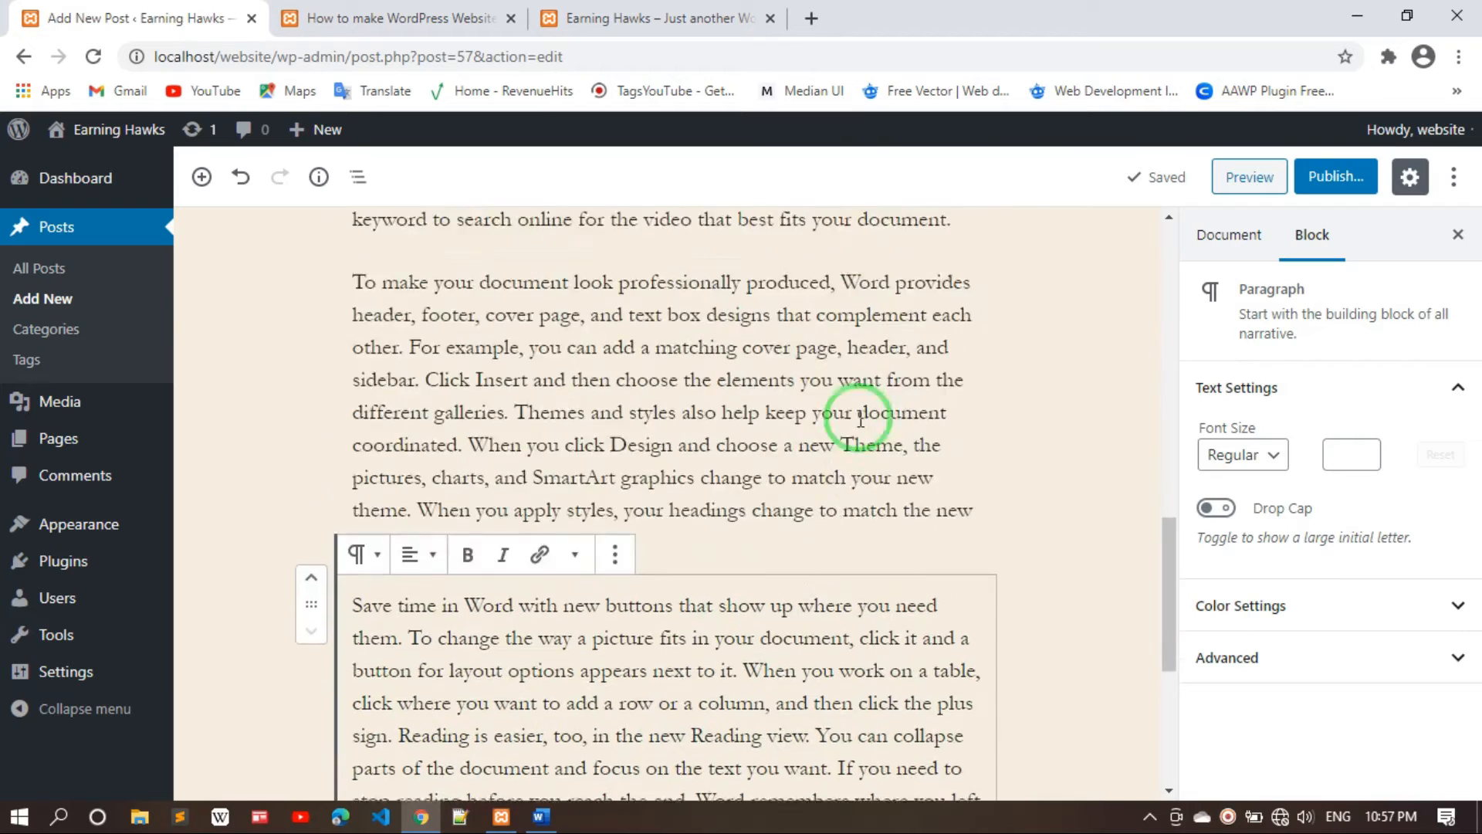
scroll(861, 418, "down", 3)
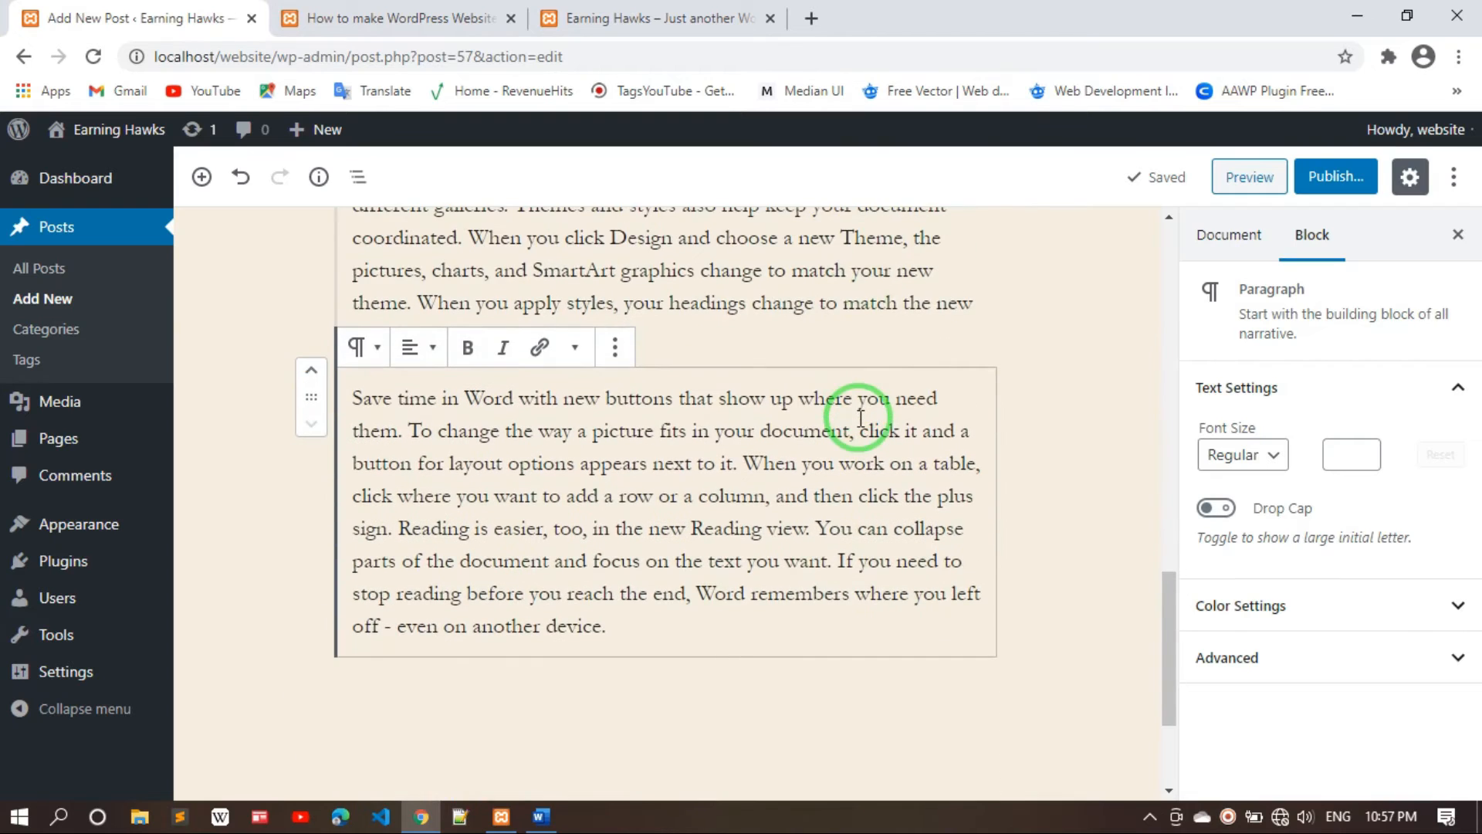
scroll(734, 304, "up", 10)
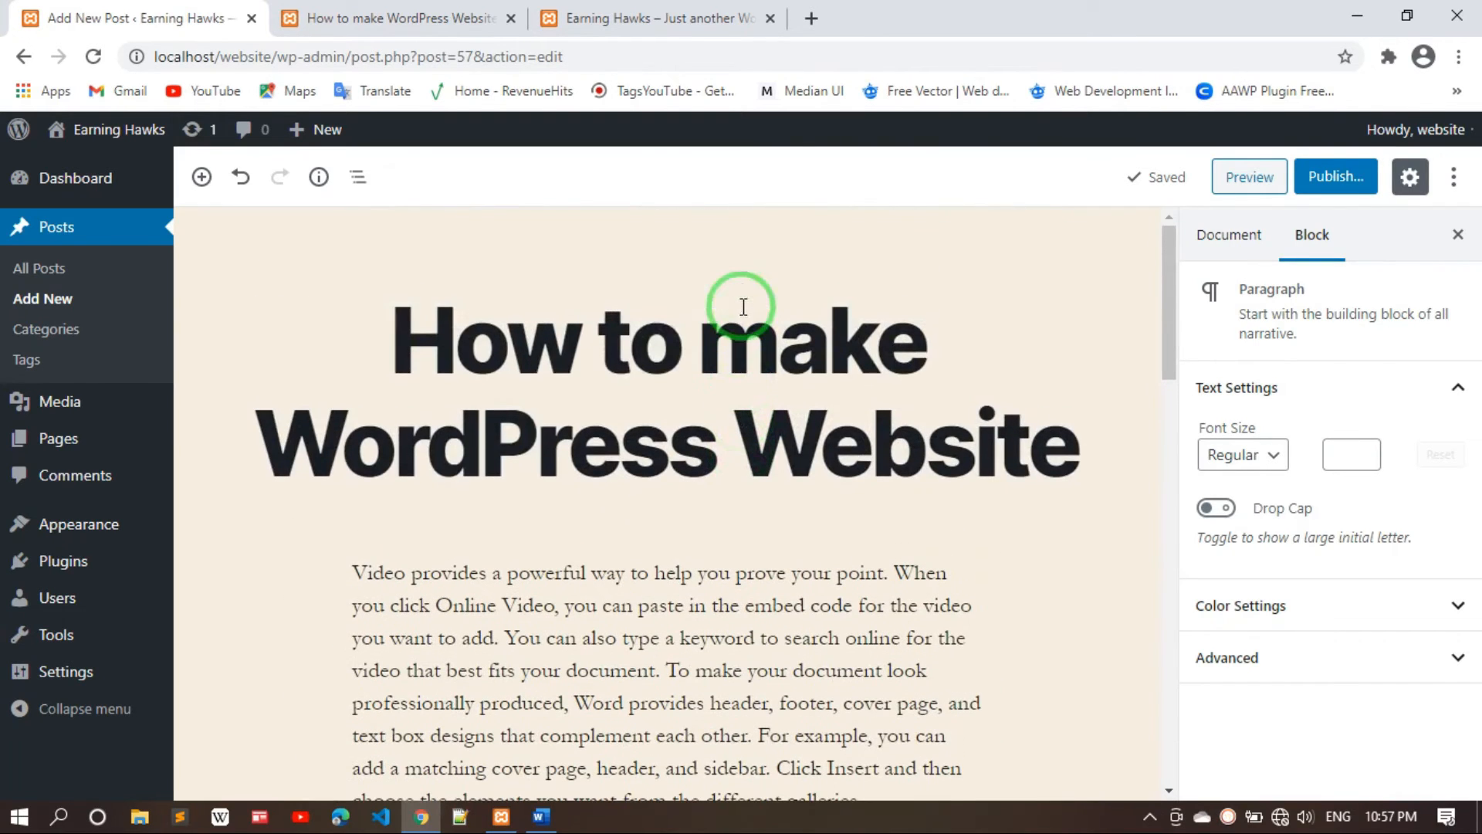
left_click(350, 575)
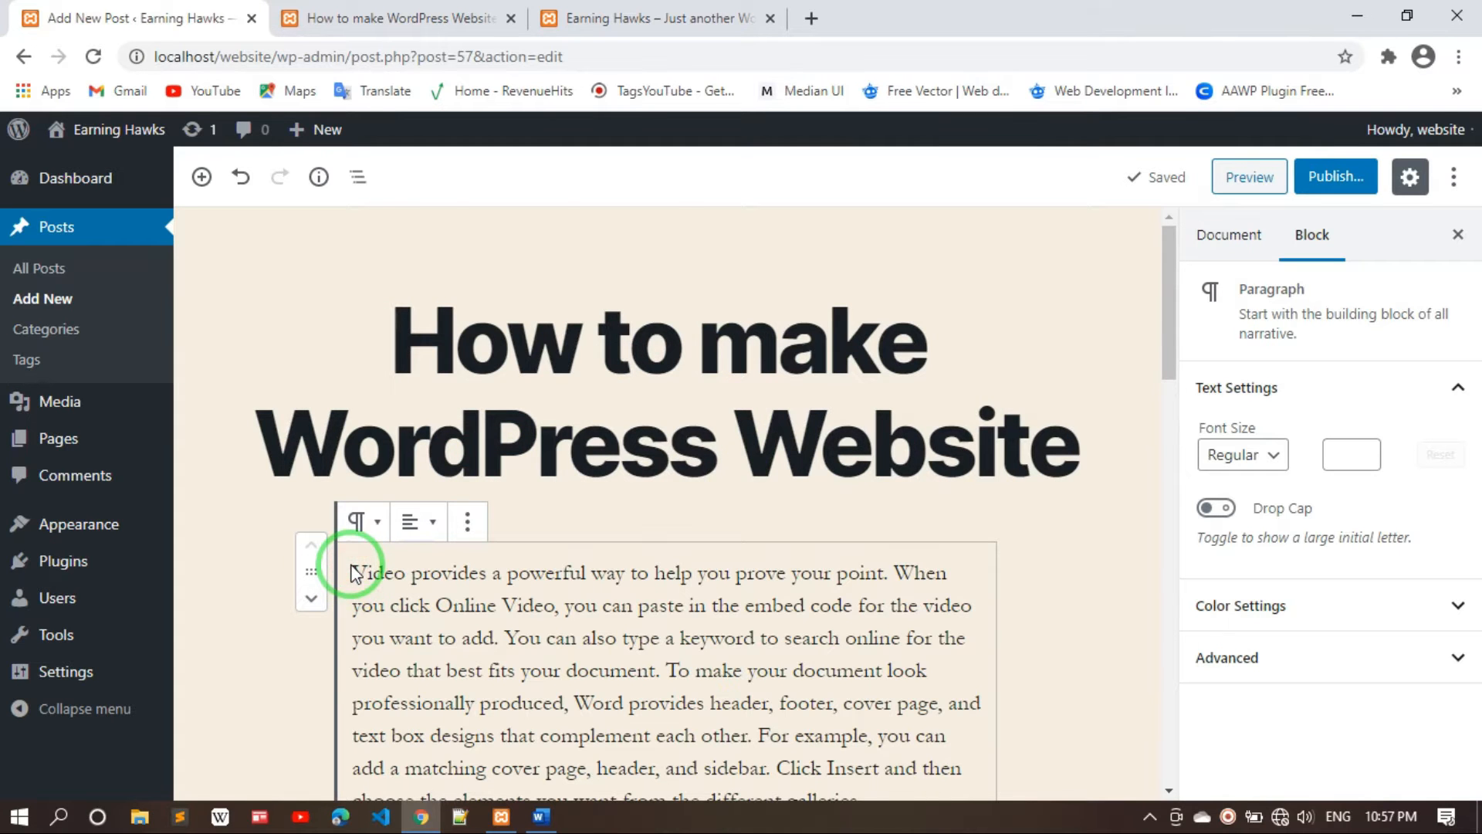
key("Return")
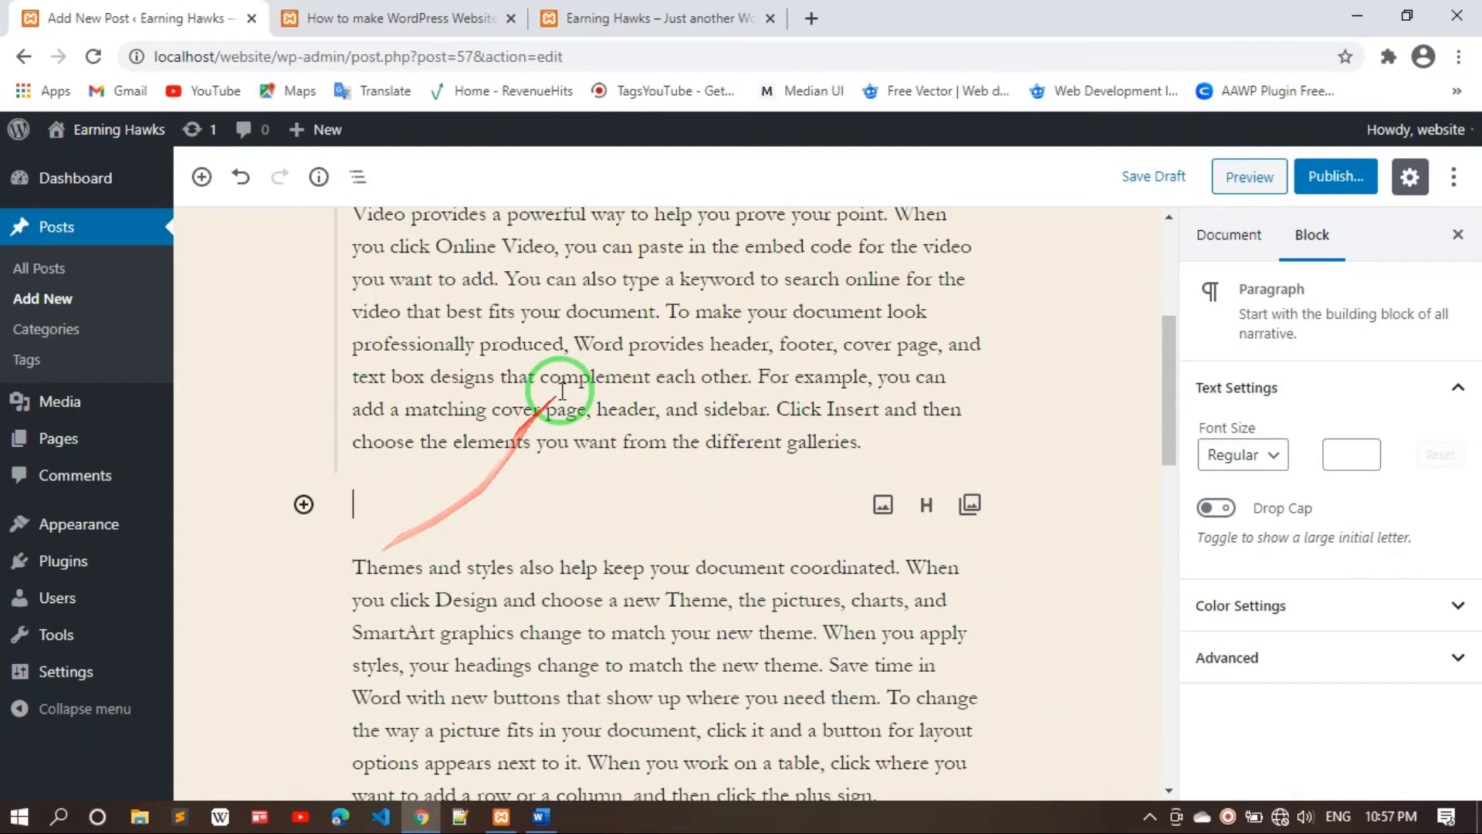
scroll(562, 392, "up", 5)
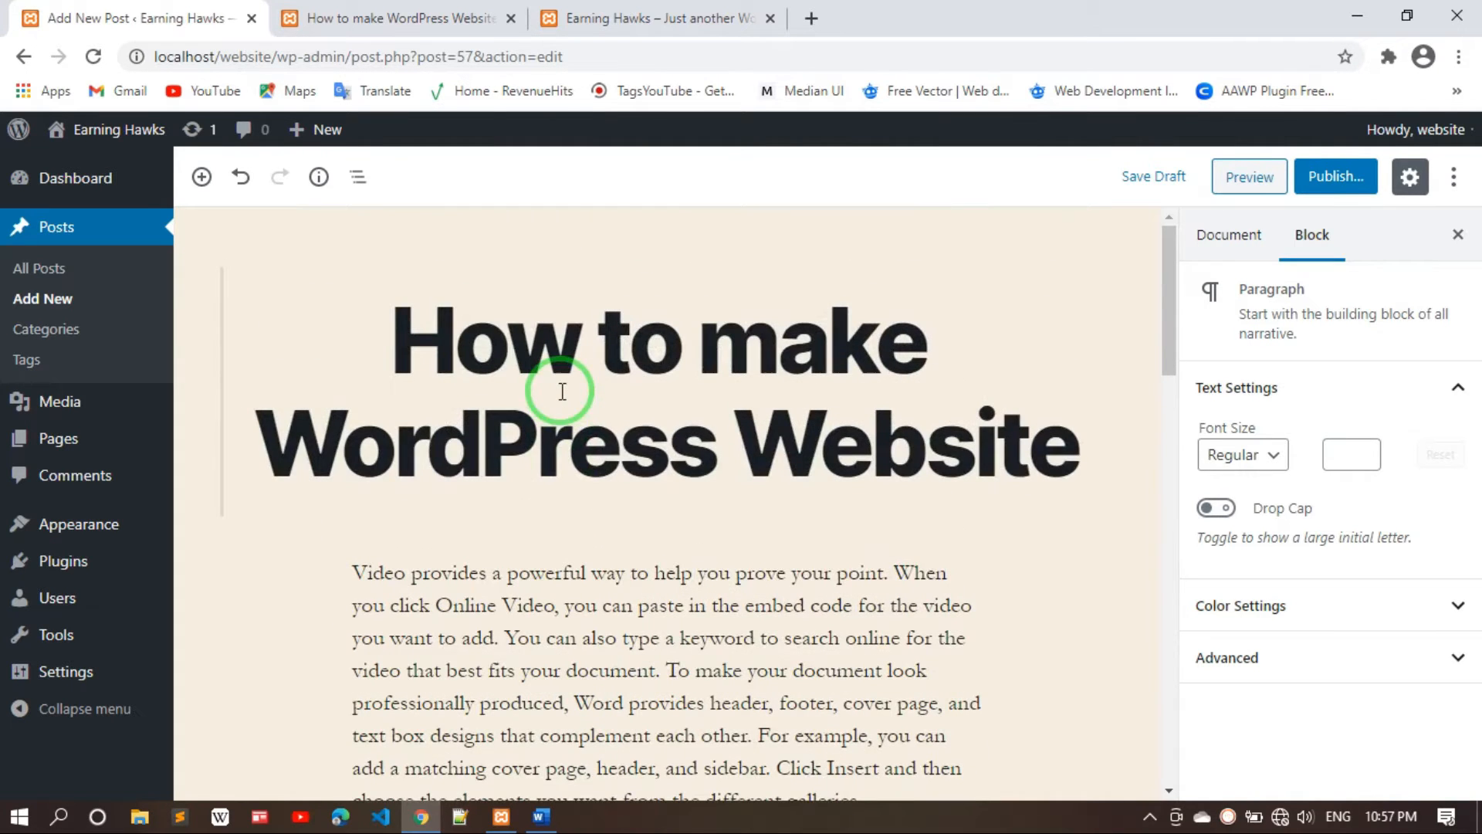
Insert an Image block between the post title and the first body paragraph
left_click(359, 521)
left_click(377, 505)
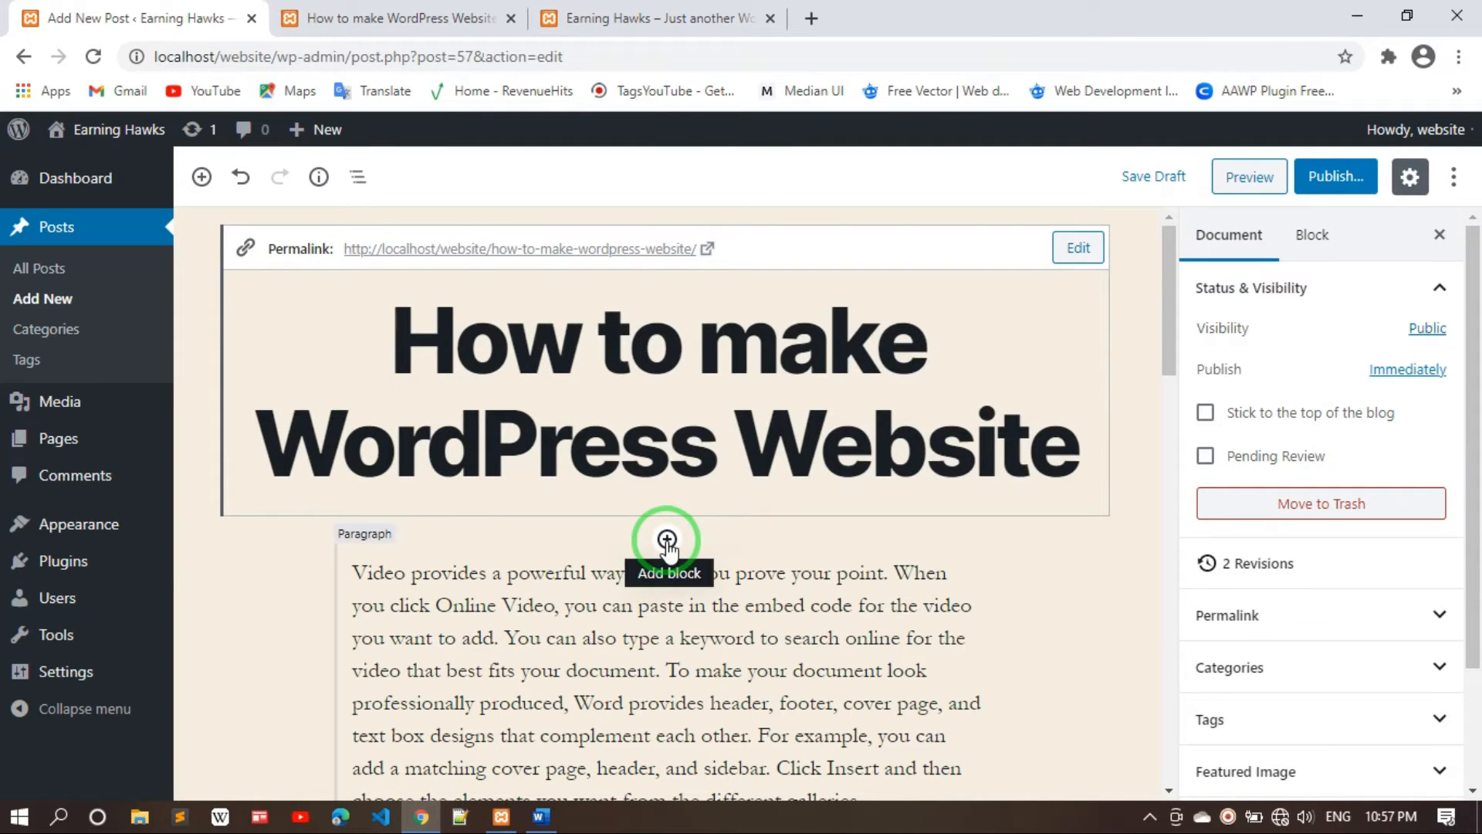
left_click(667, 540)
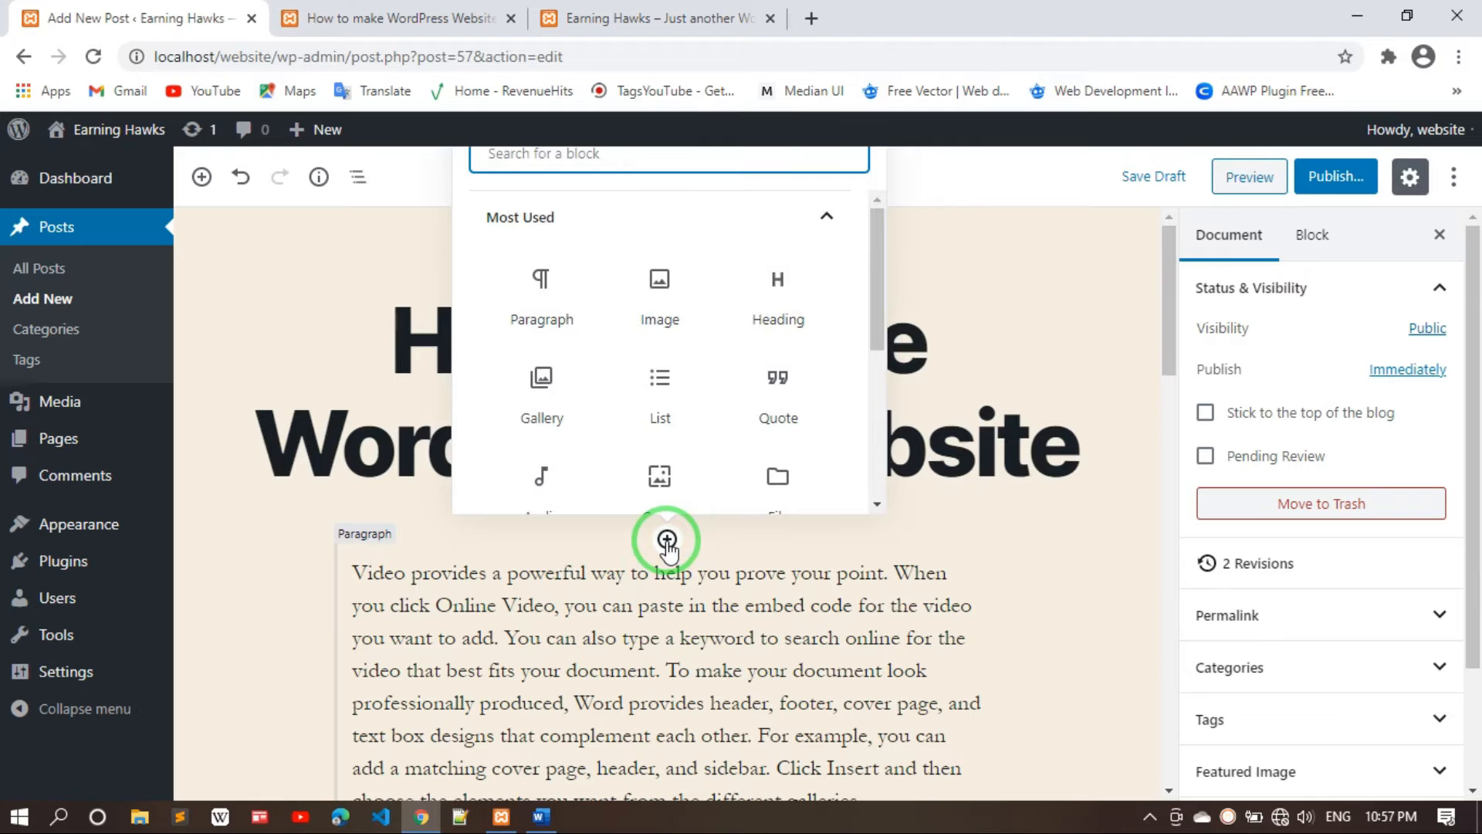
left_click(664, 297)
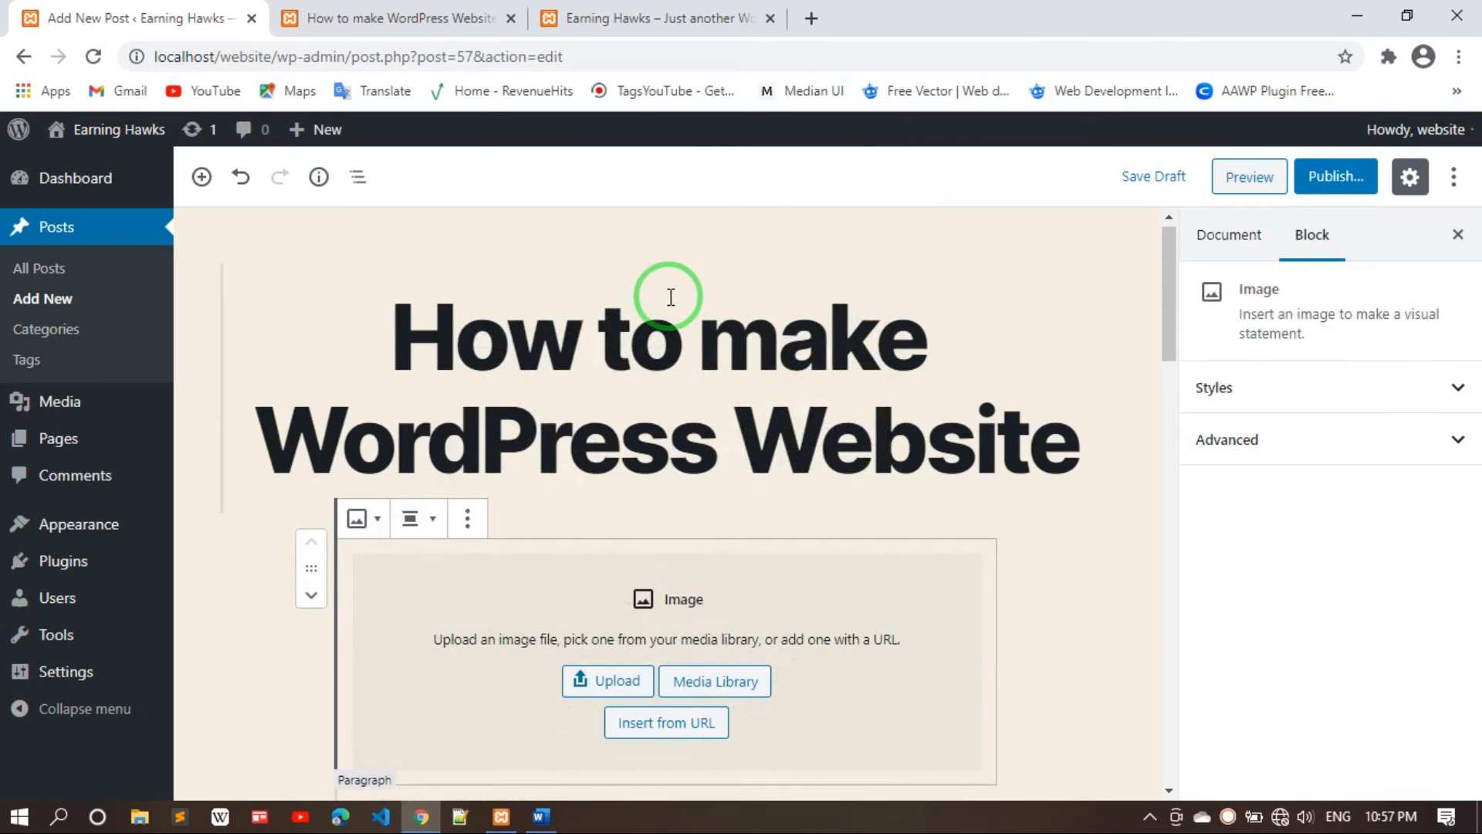
scroll(749, 630, "down", 2)
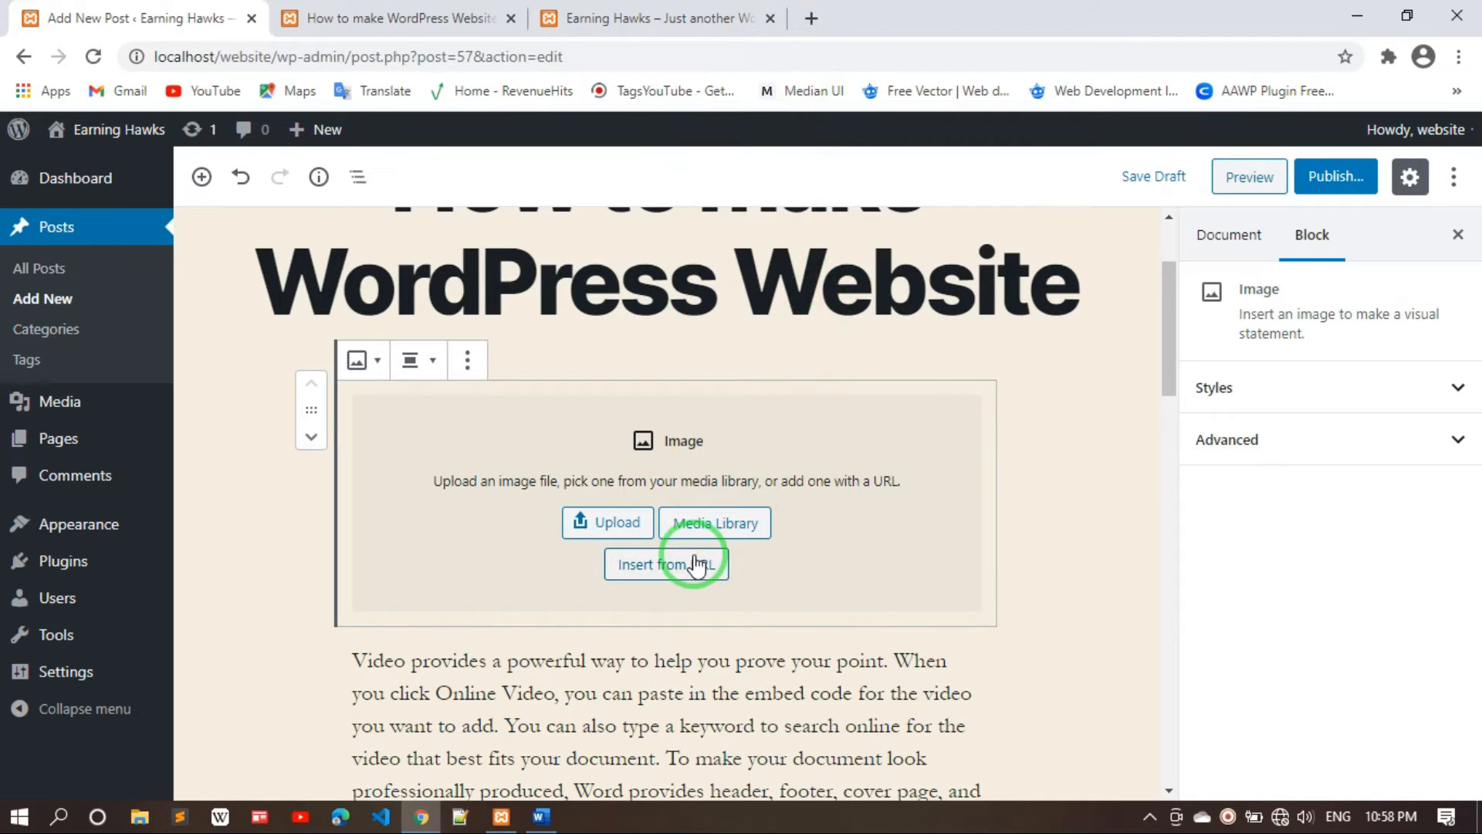
Upload the image file Thumbnail 4.jpg from the computer into the new Image block
left_click(623, 523)
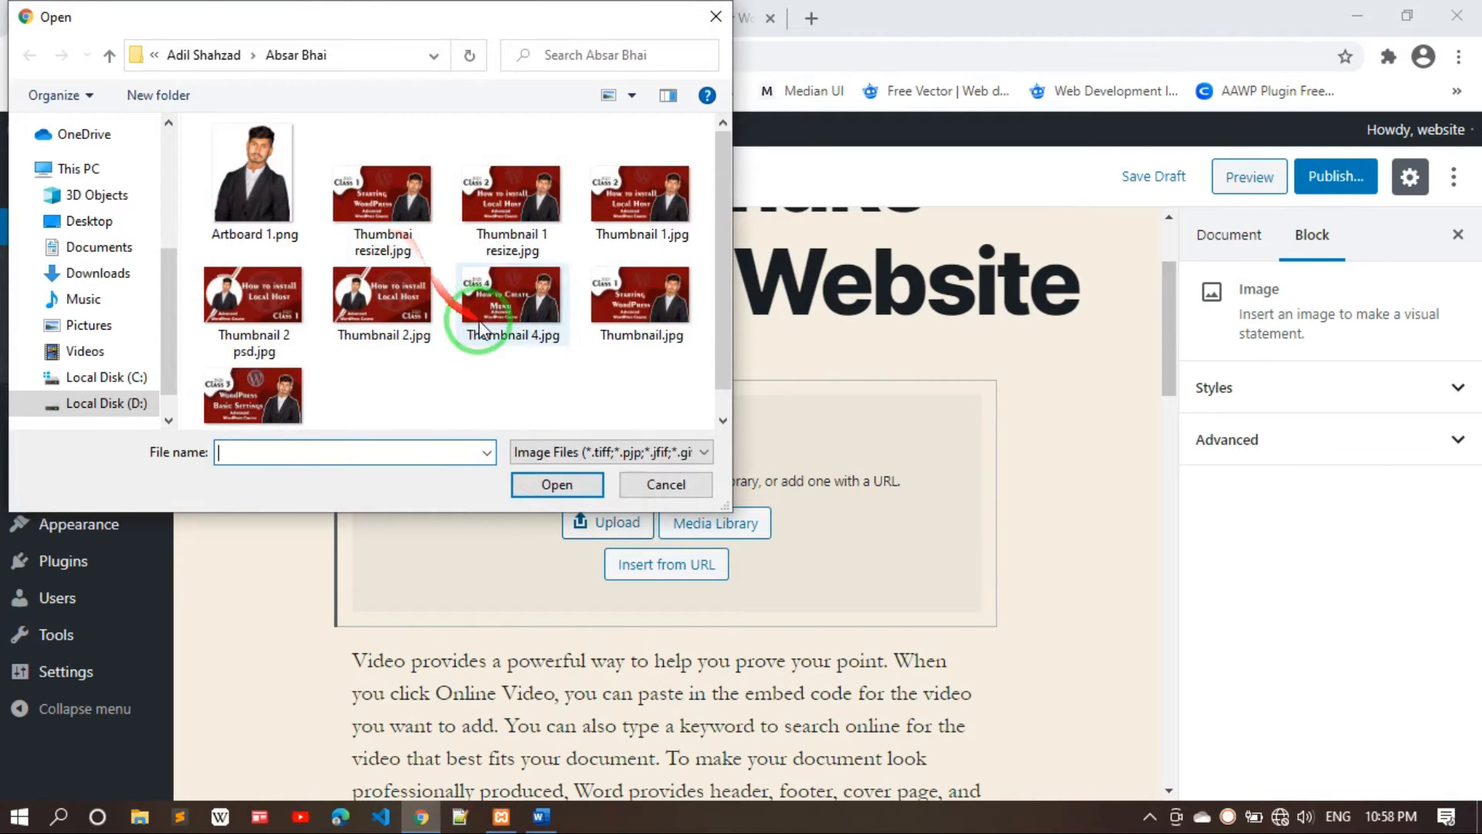
left_click(525, 328)
left_click(573, 485)
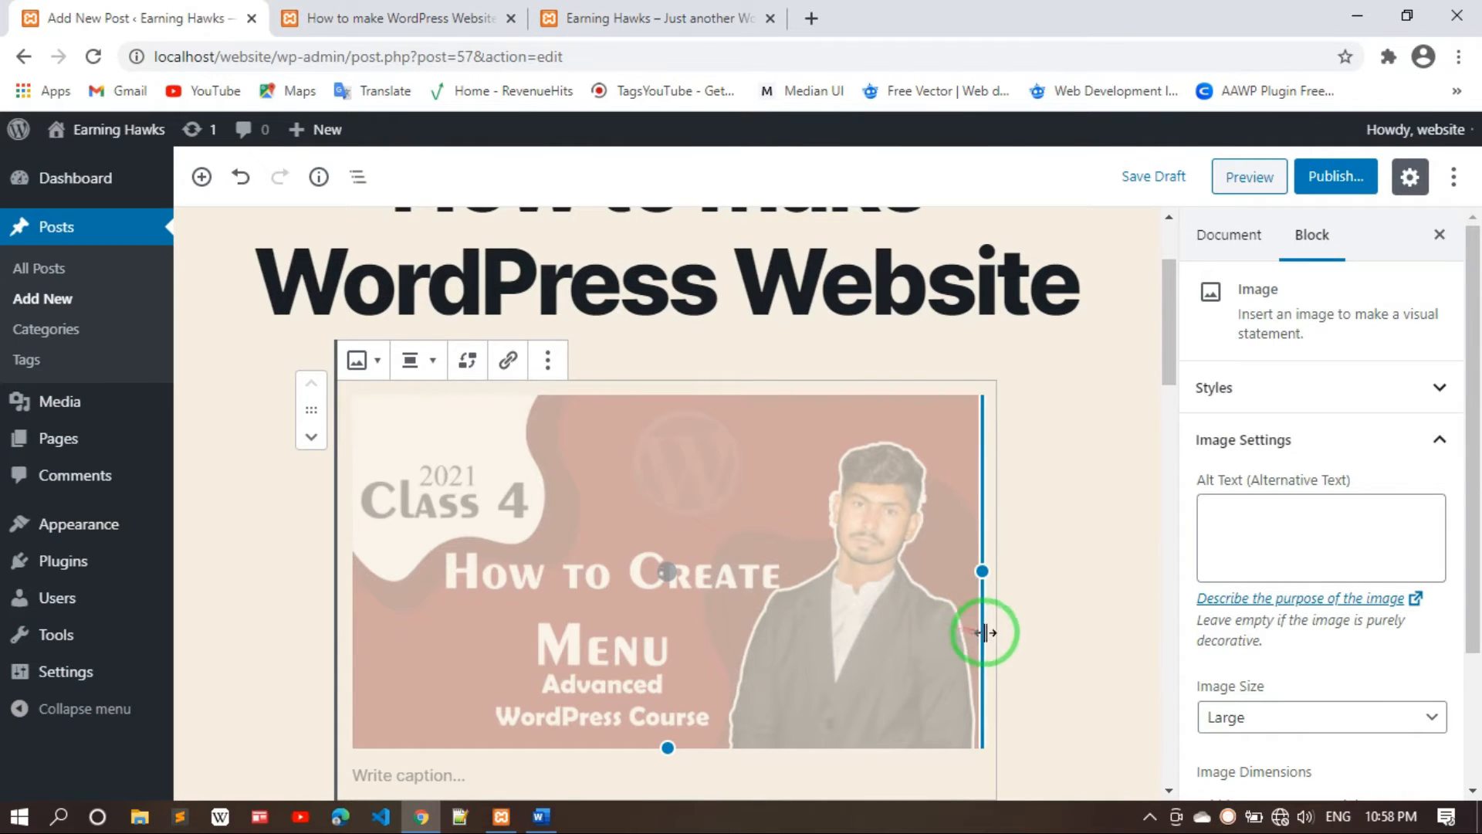
scroll(882, 649, "down", 3)
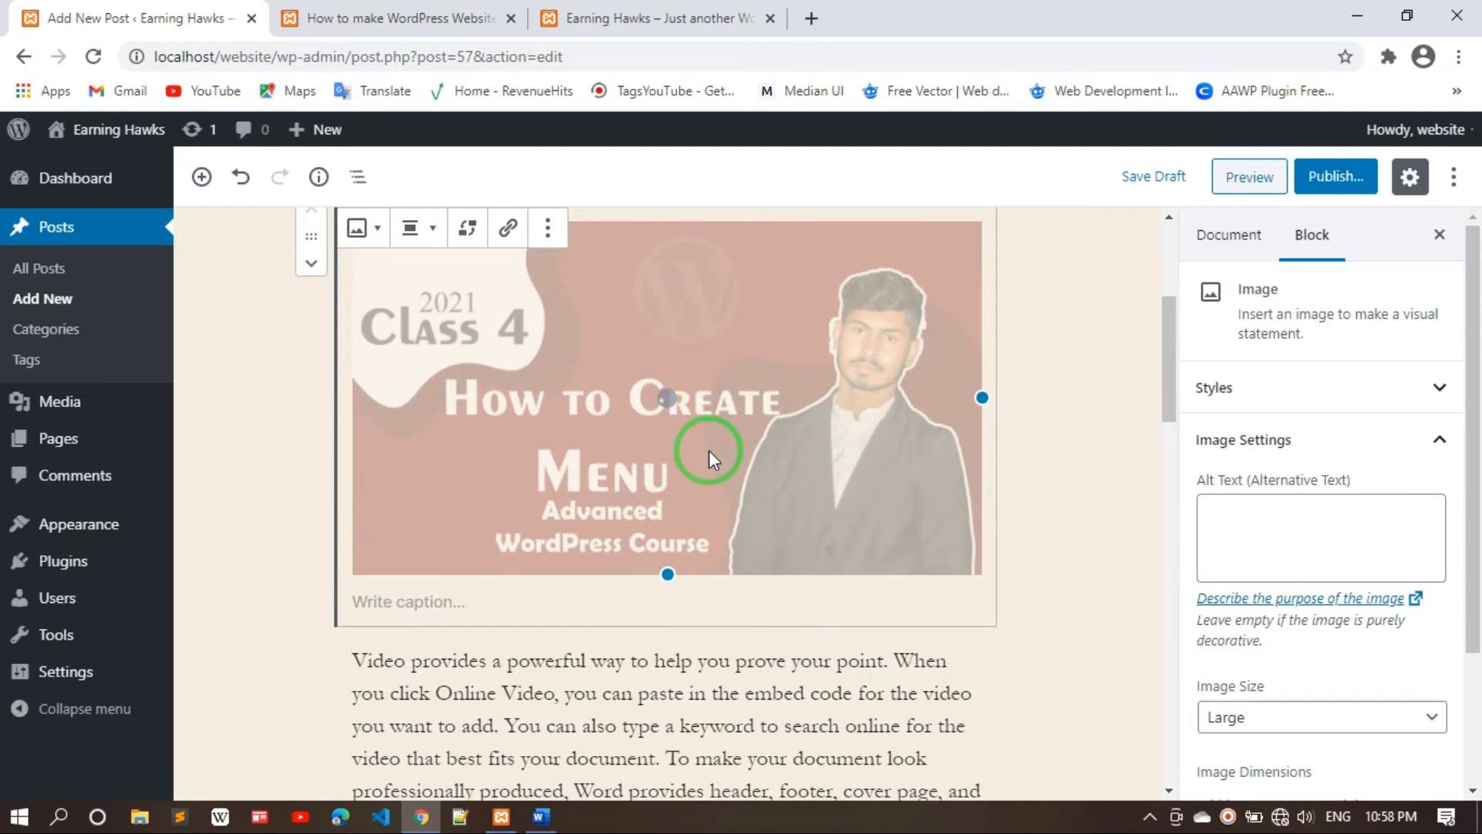
Check how the uploaded image sits between the title and the first paragraph in the editor
left_click(613, 679)
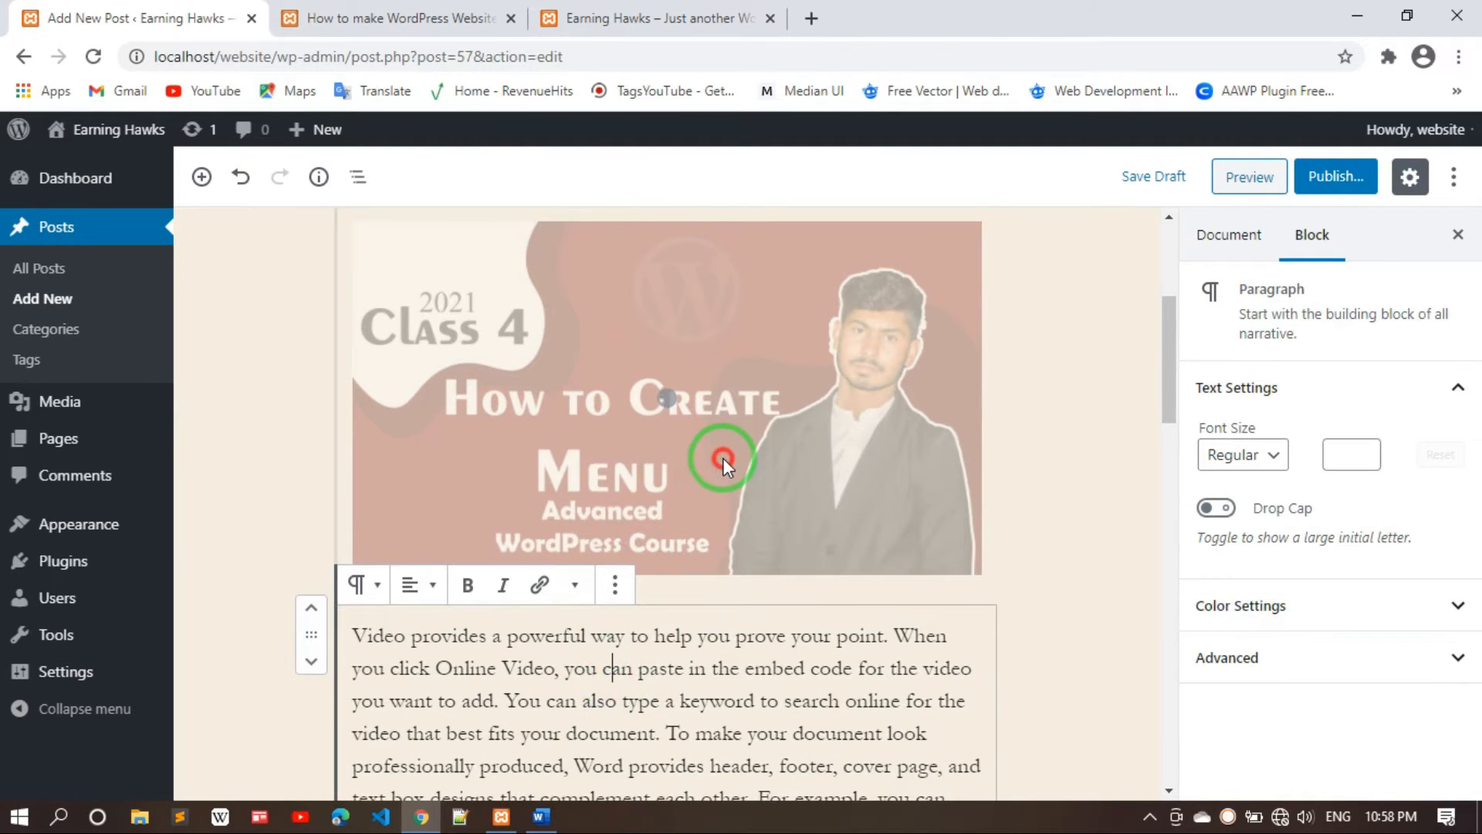
left_click(723, 457)
scroll(772, 428, "up", 2)
scroll(772, 427, "down", 2)
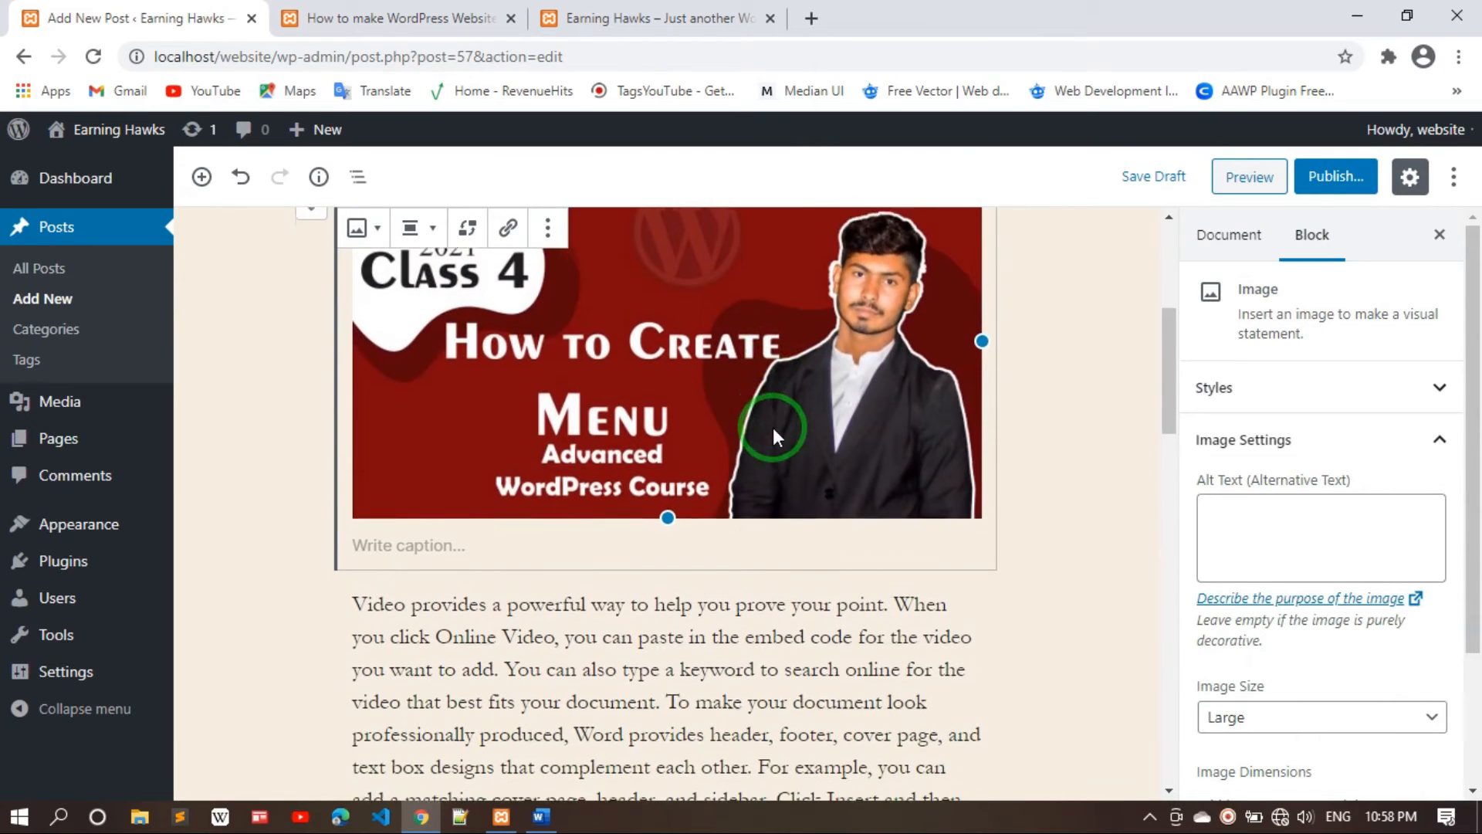
left_click(786, 618)
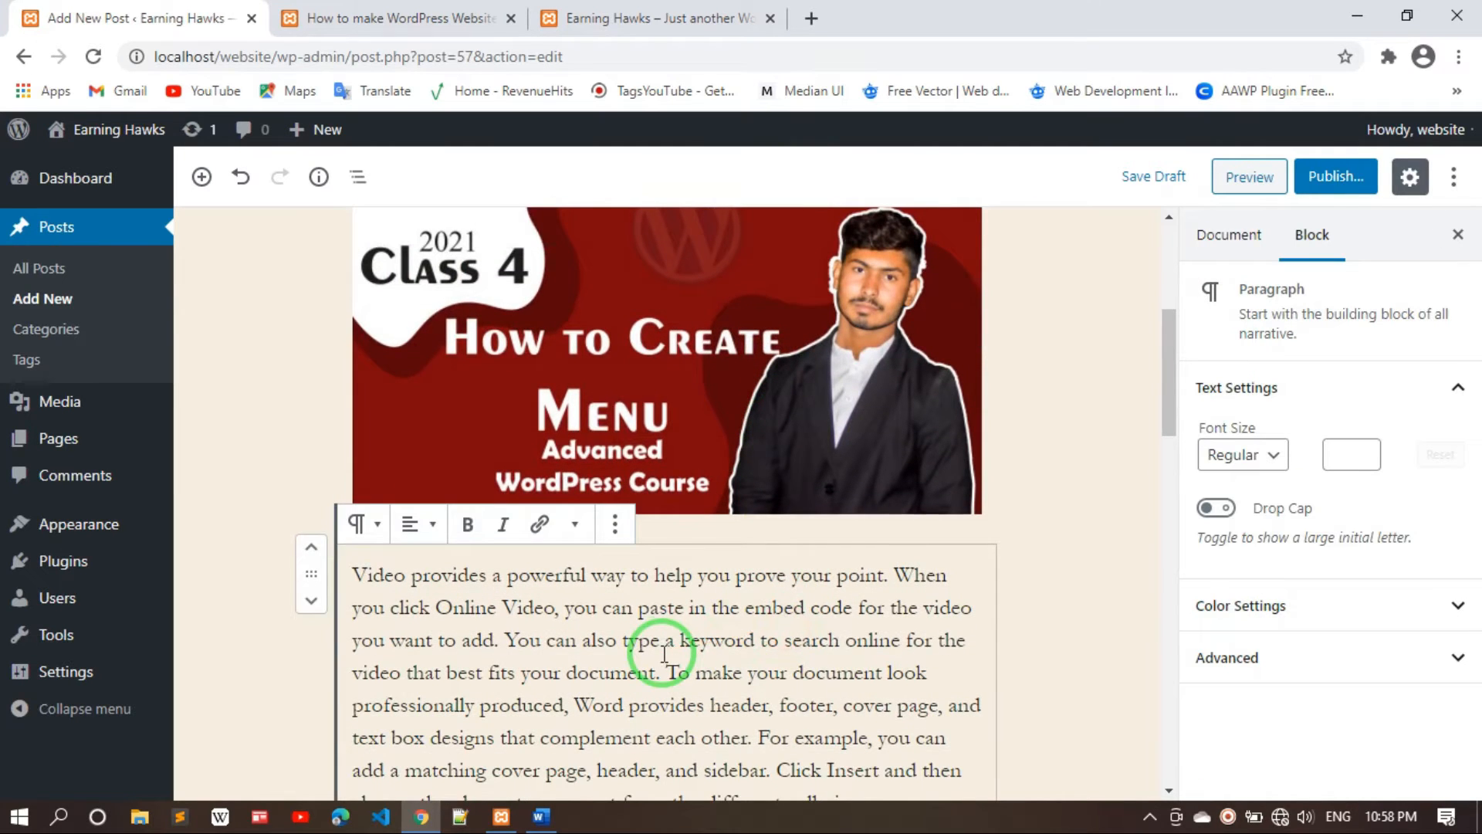
scroll(664, 655, "up", 2)
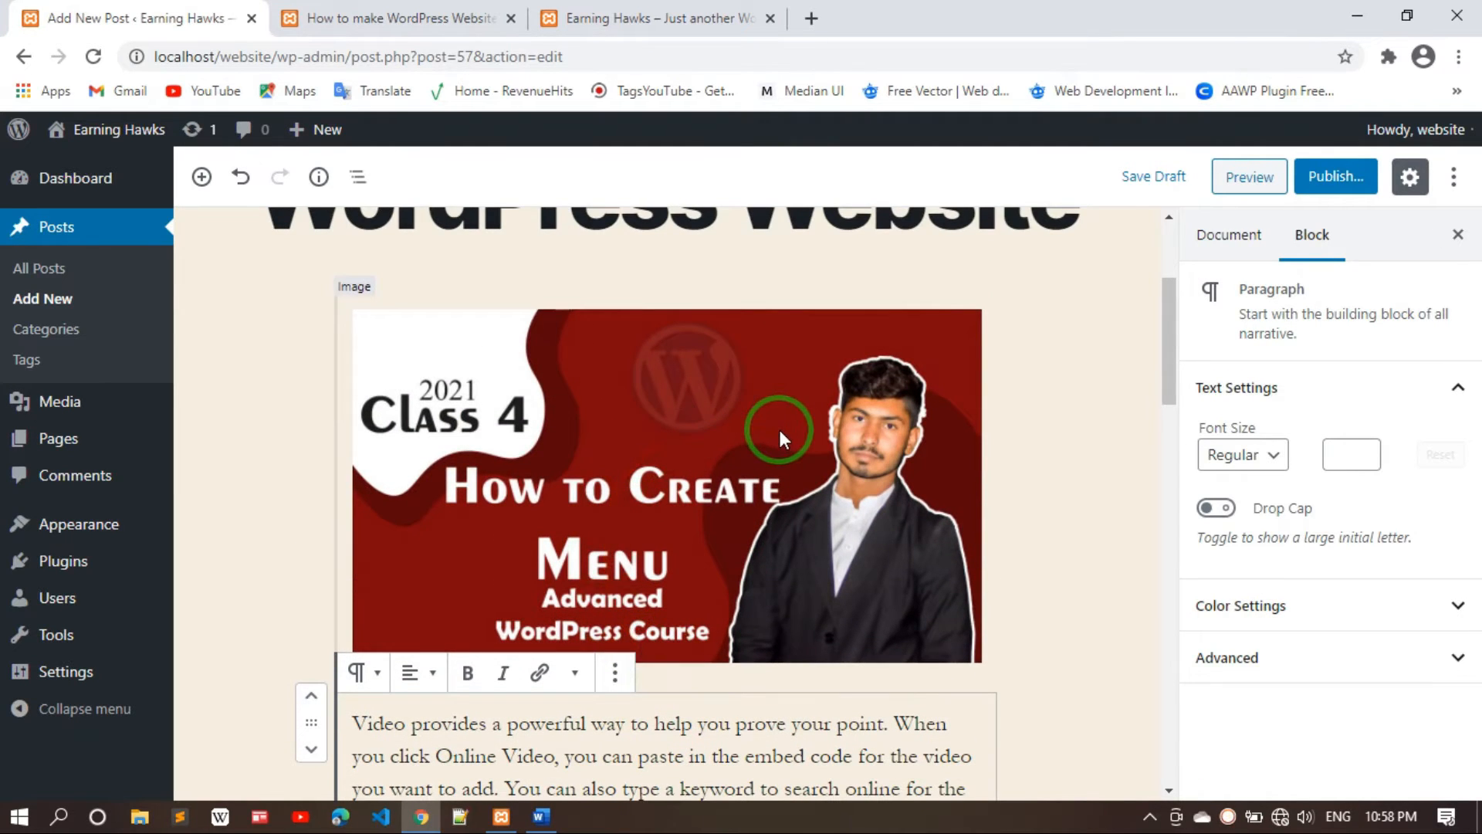
scroll(779, 426, "up", 2)
scroll(778, 426, "down", 1)
Save the draft and publish the post with public visibility, effective immediately
left_click(1131, 180)
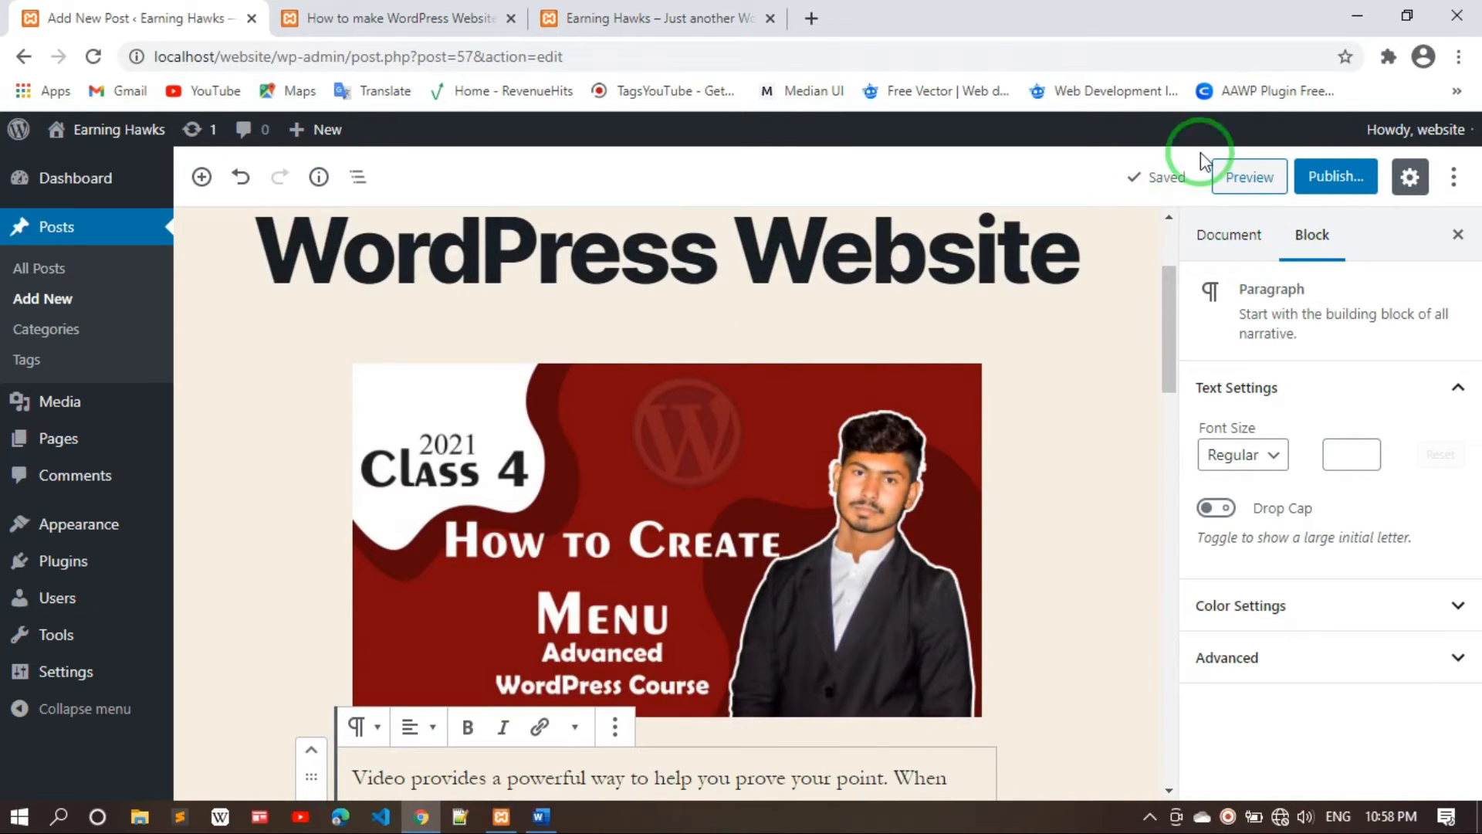
left_click(1353, 179)
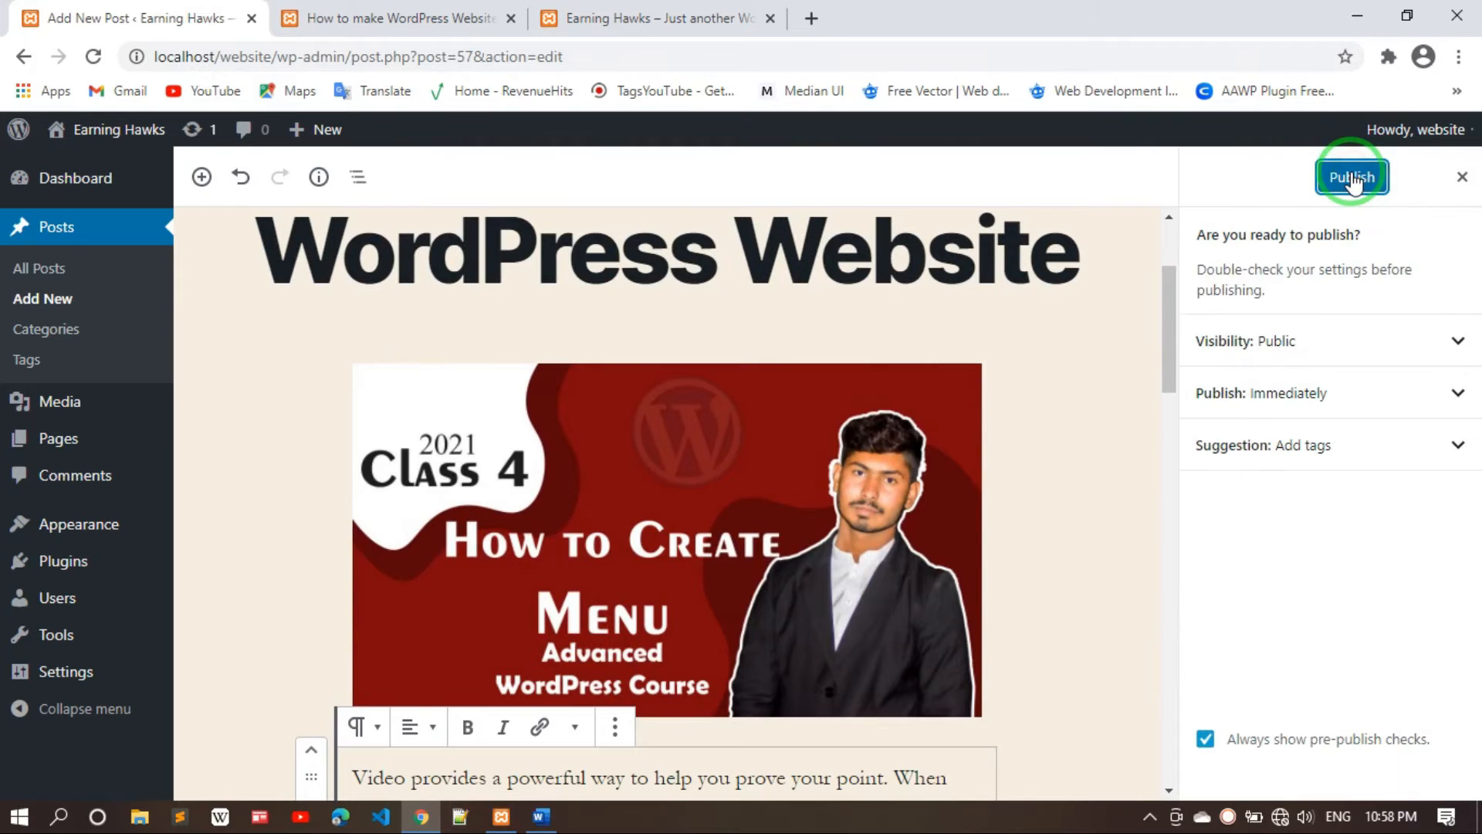
left_click(1353, 178)
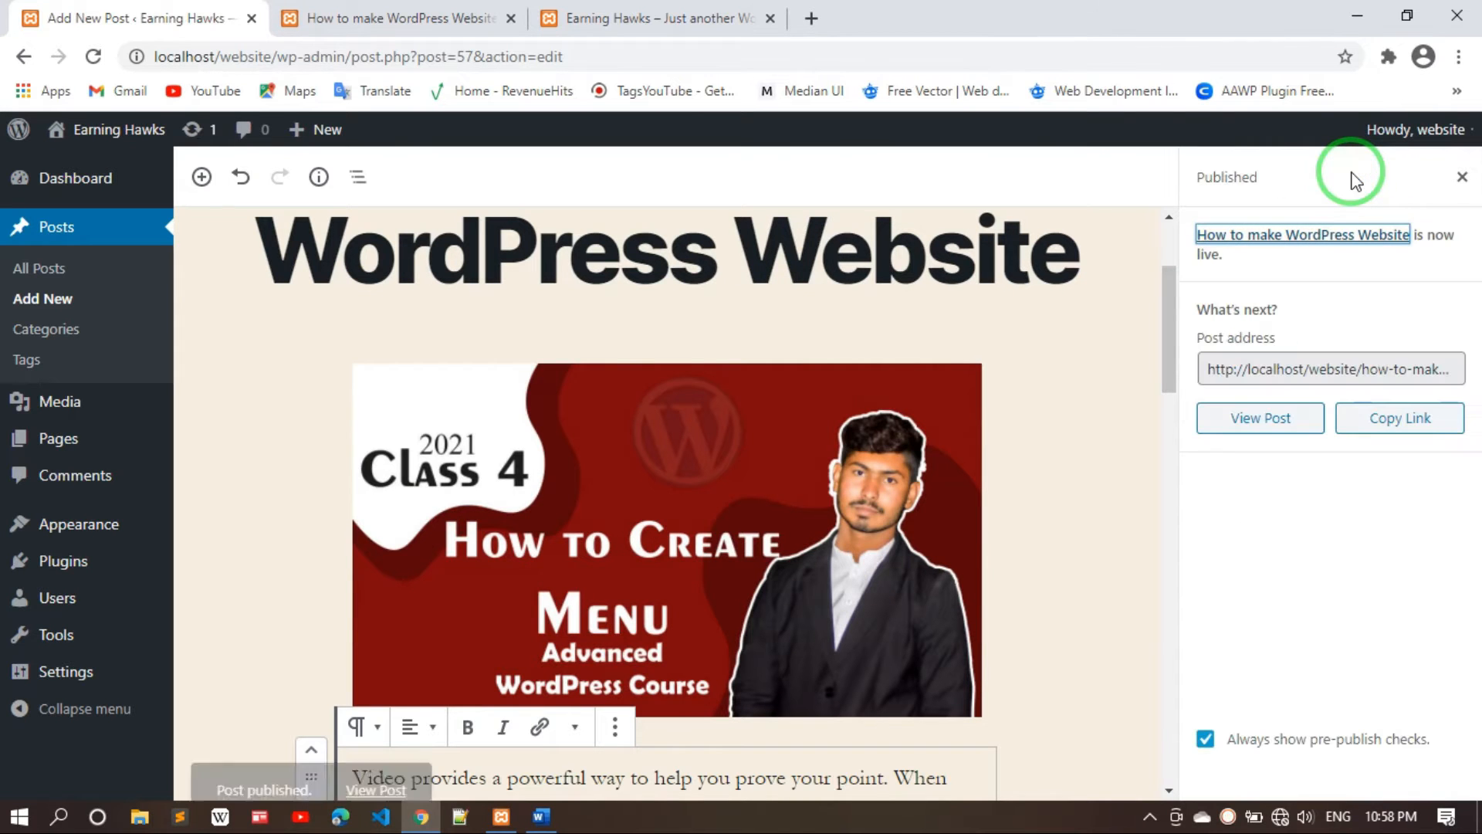
Switch to the site's home page, reload it, and look at the newly published post
left_click(612, 19)
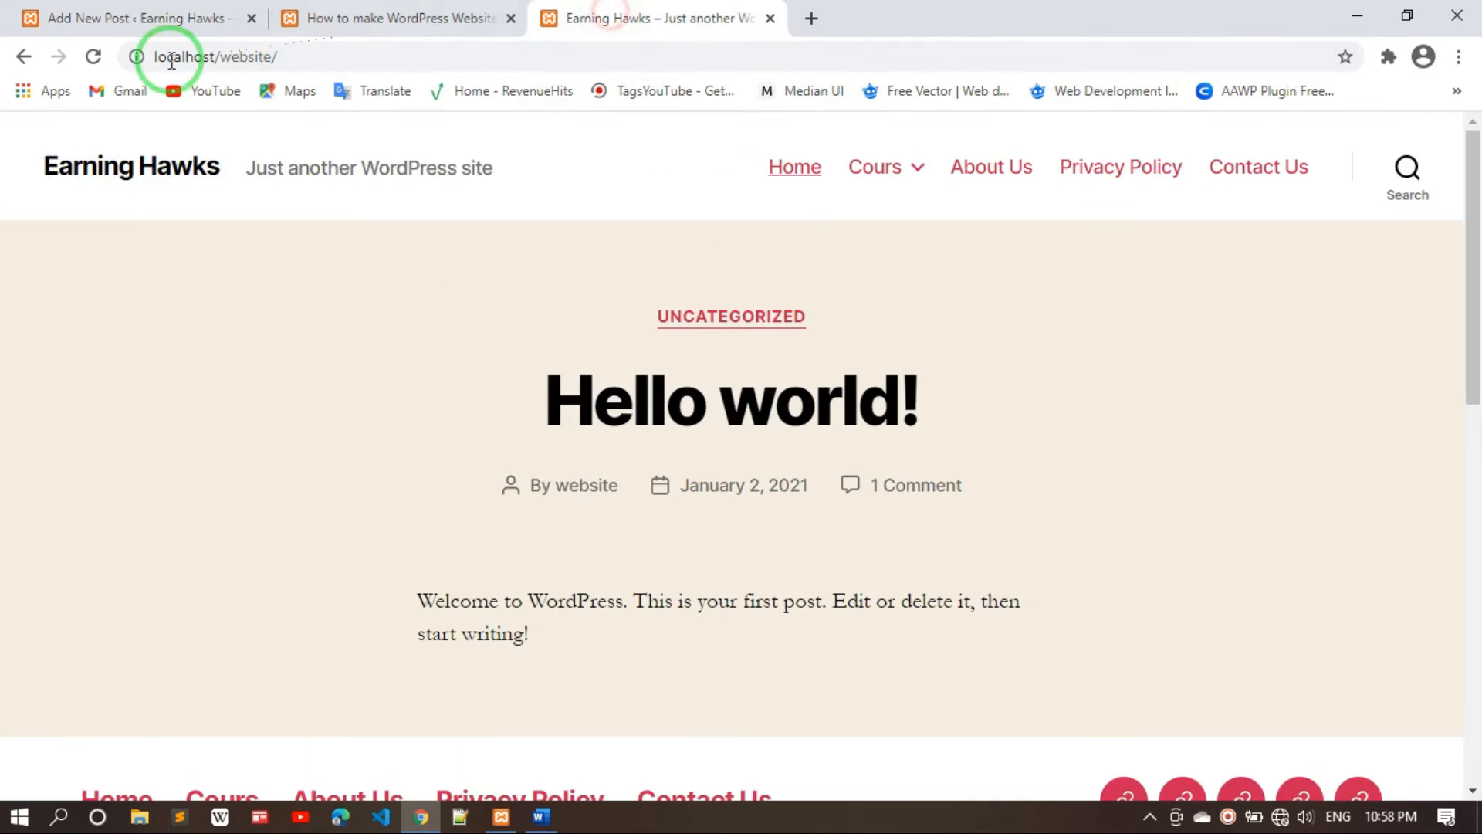
left_click(90, 62)
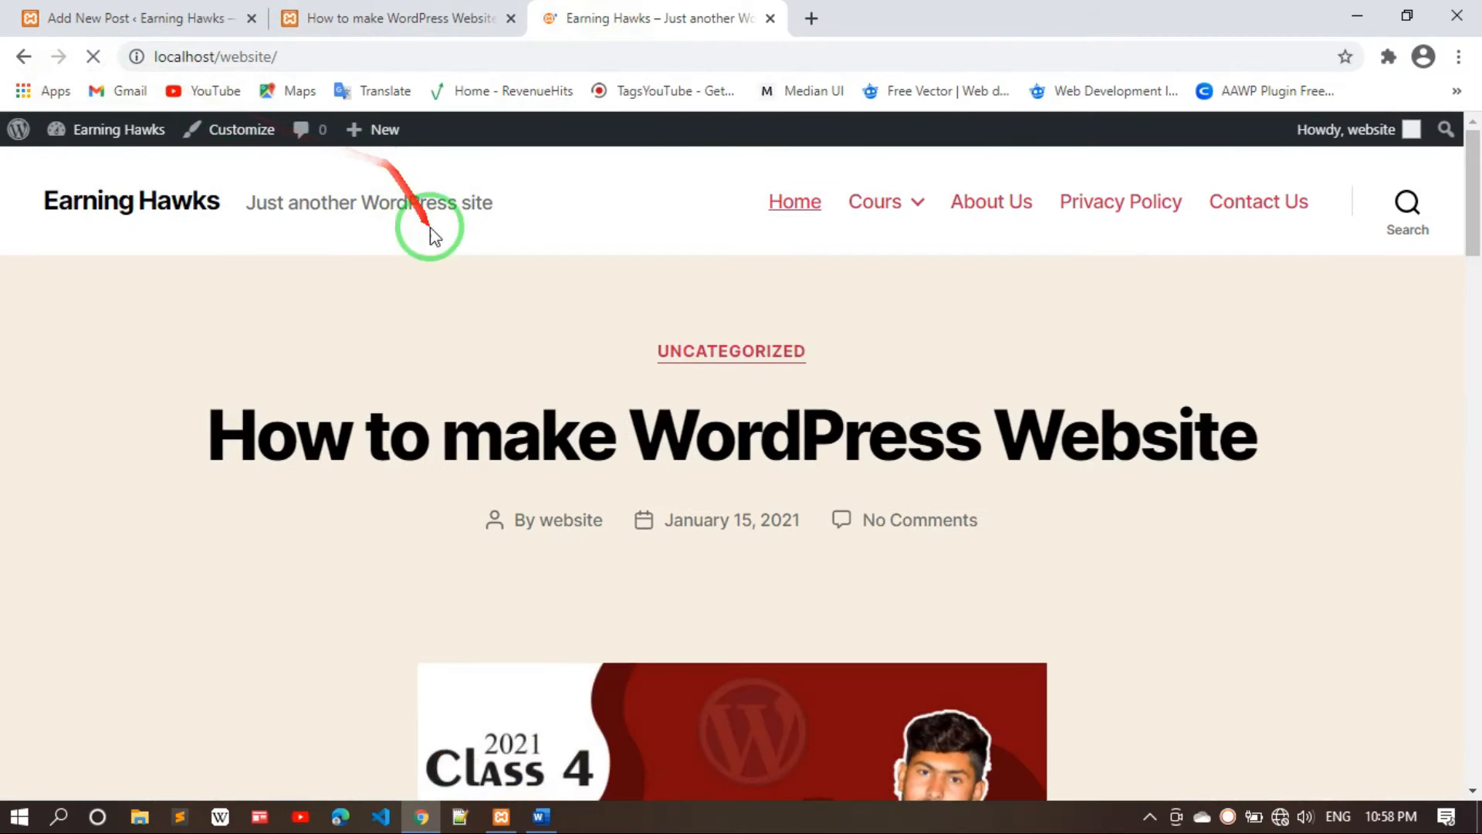
scroll(563, 599, "down", 3)
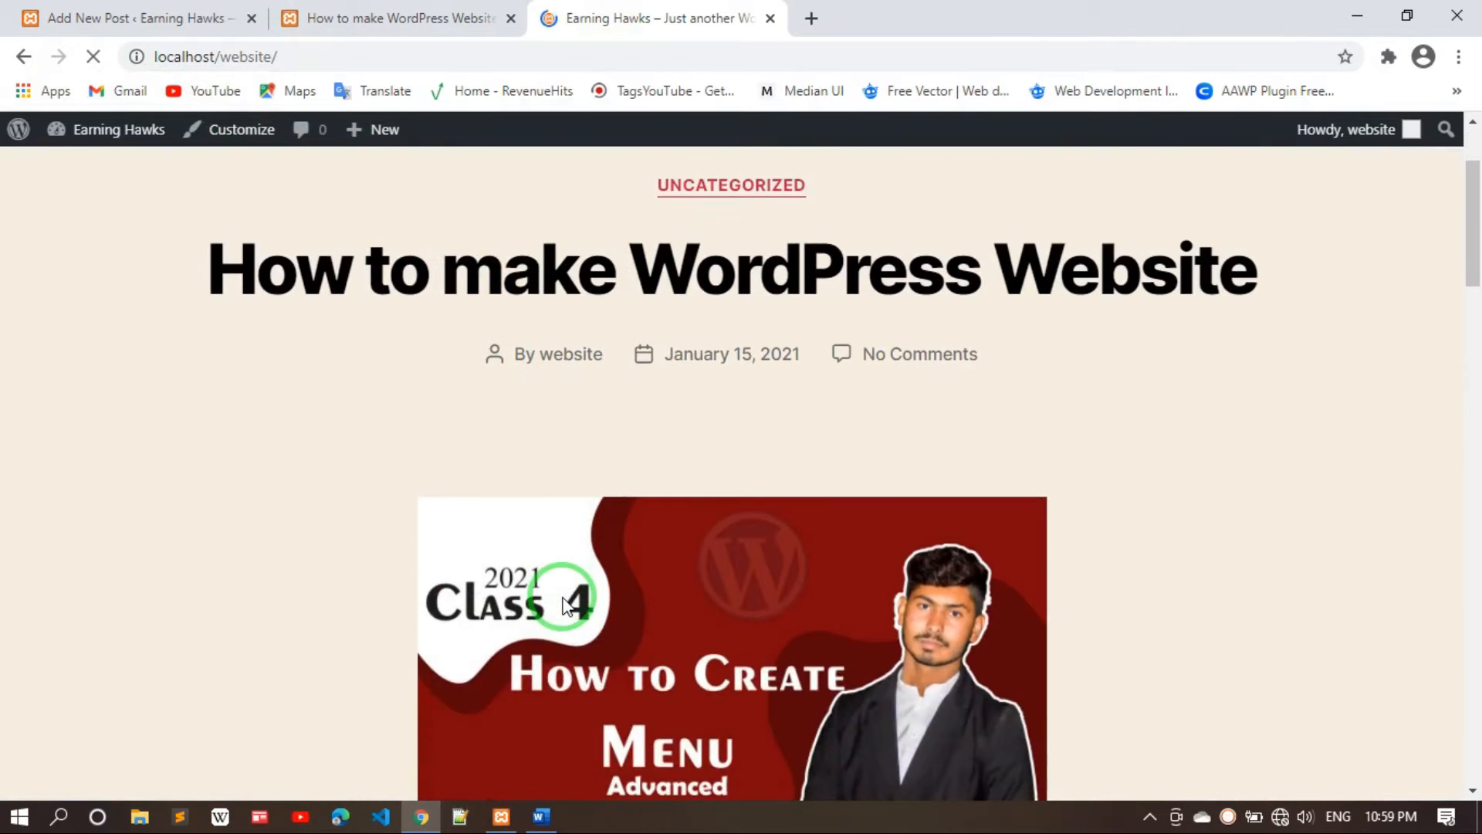
scroll(563, 599, "down", 5)
scroll(563, 599, "up", 7)
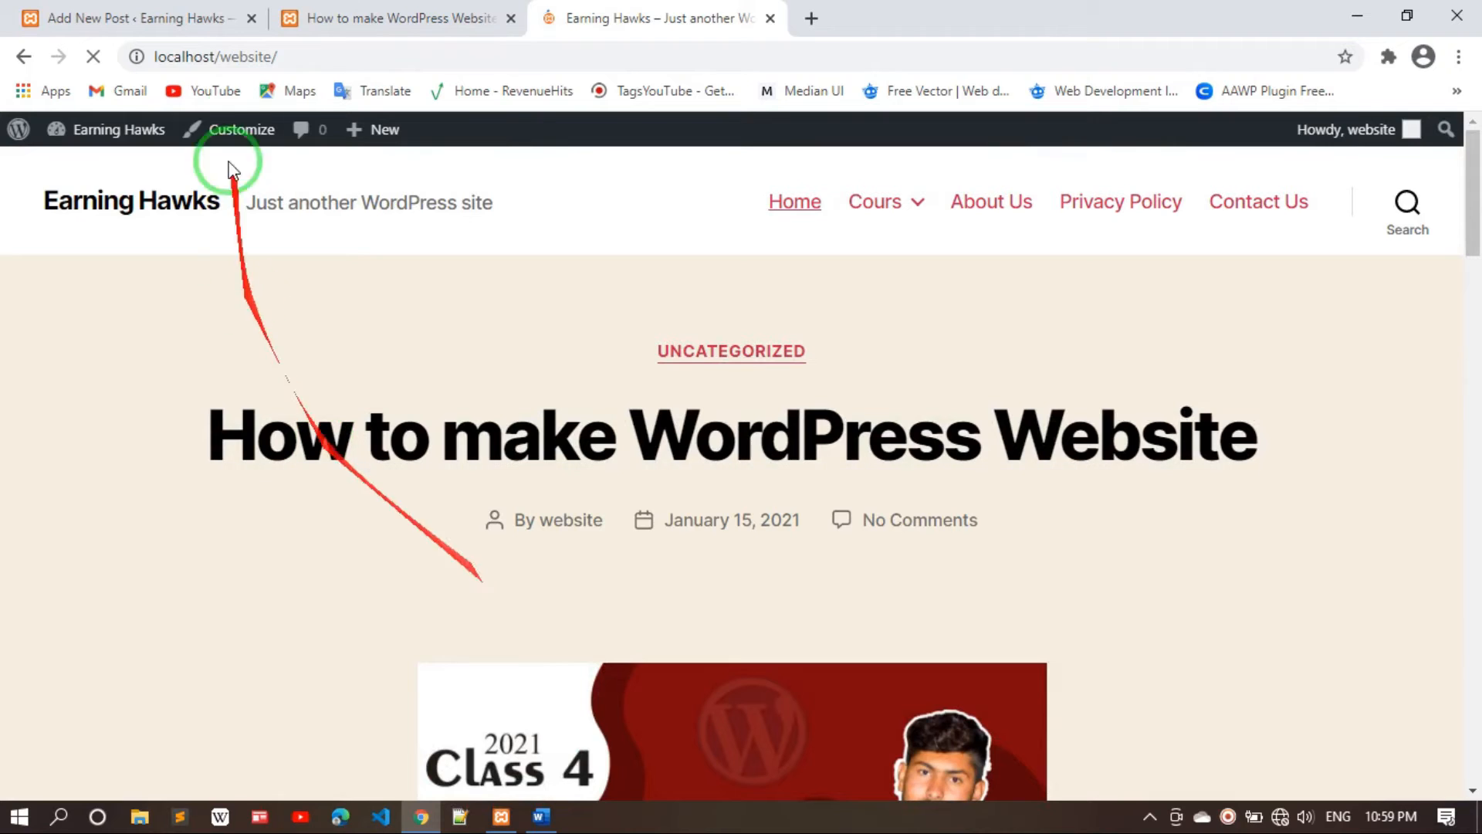
Reopen the home page through the site title and examine the published post's image and body paragraphs
left_click(172, 217)
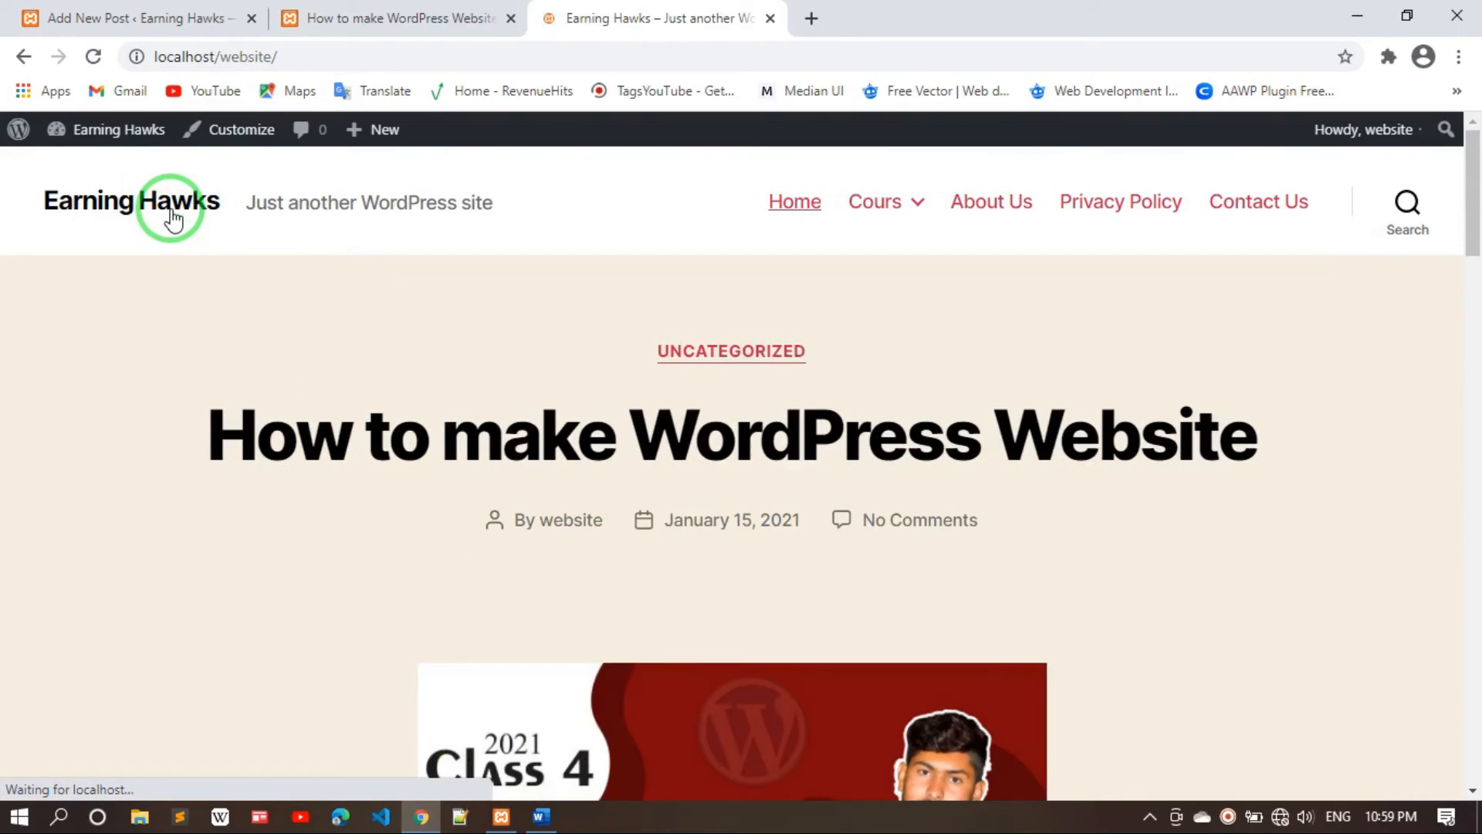
scroll(585, 426, "down", 10)
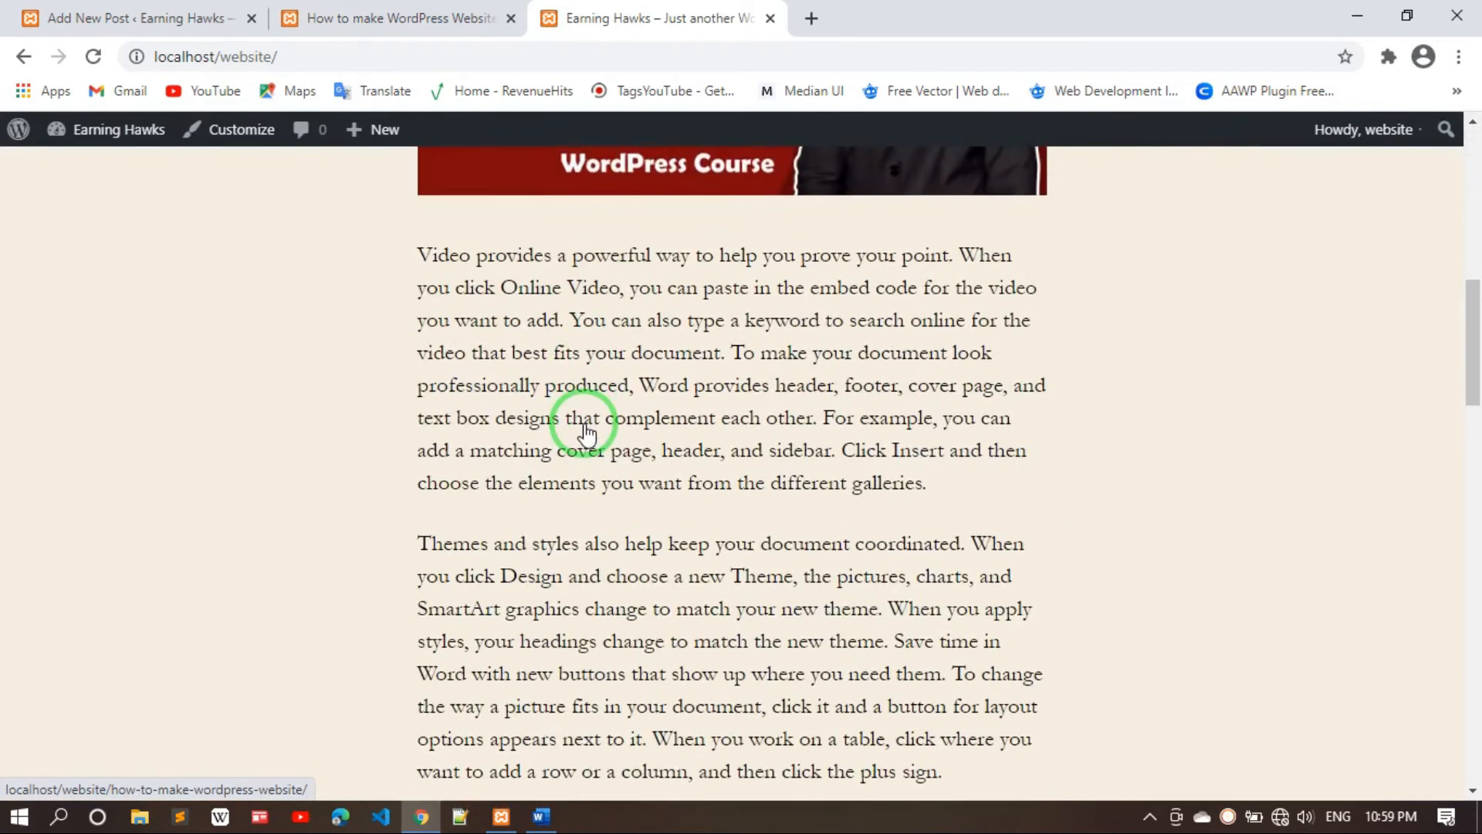
scroll(585, 426, "down", 12)
scroll(587, 434, "down", 3)
scroll(587, 434, "up", 6)
scroll(587, 434, "up", 3)
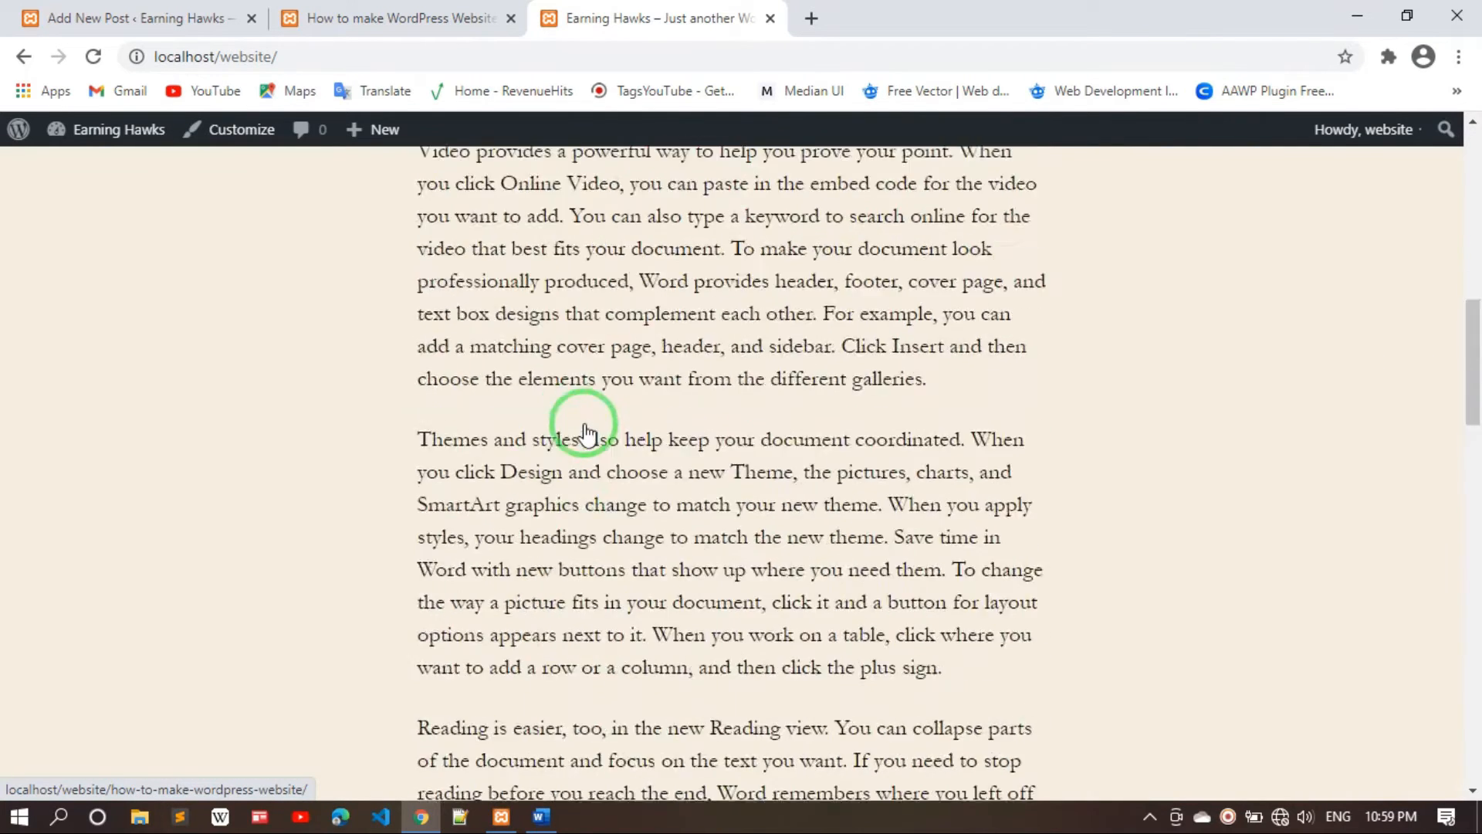
scroll(584, 433, "up", 10)
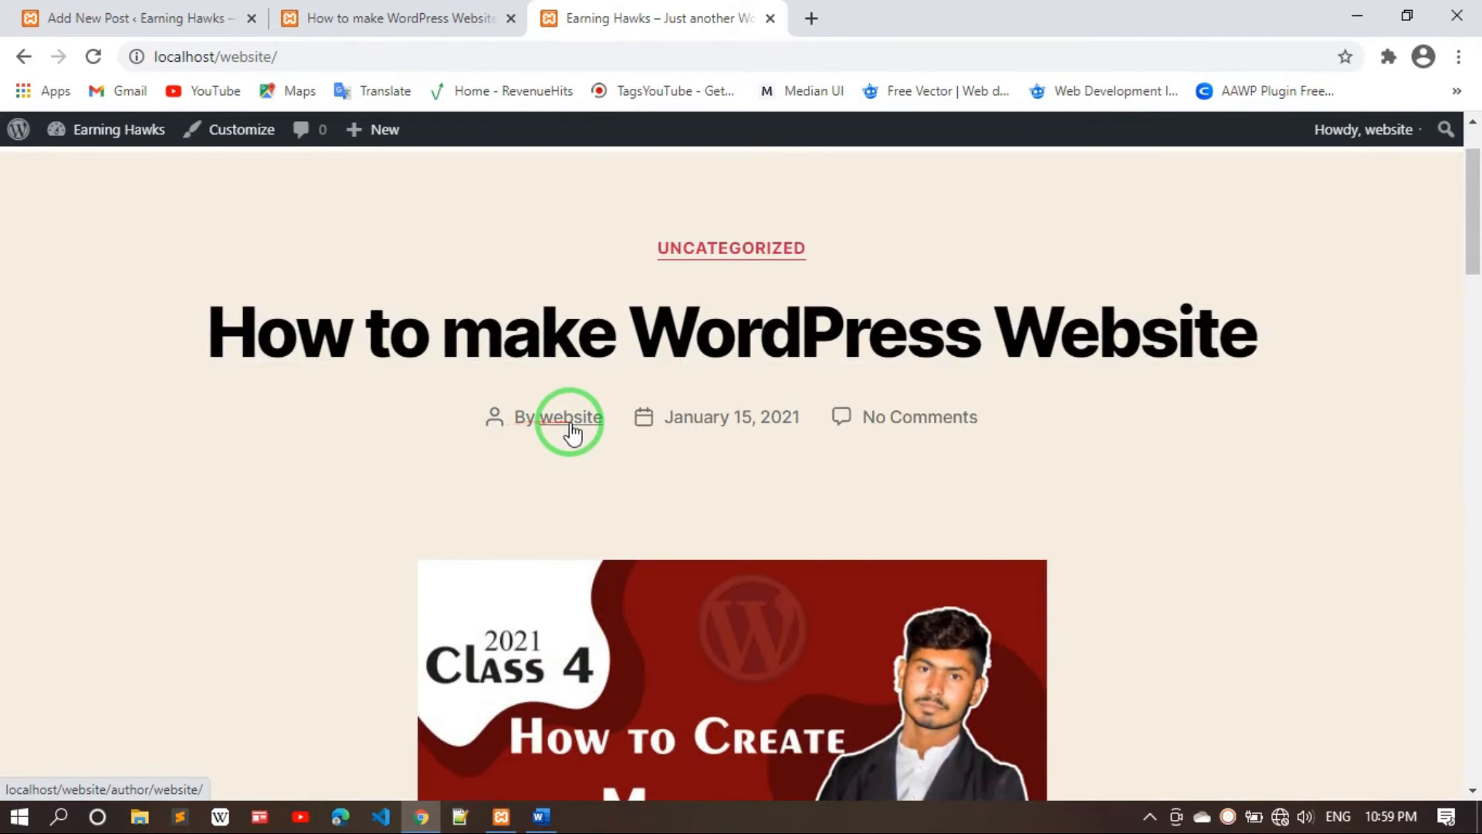
scroll(571, 433, "up", 2)
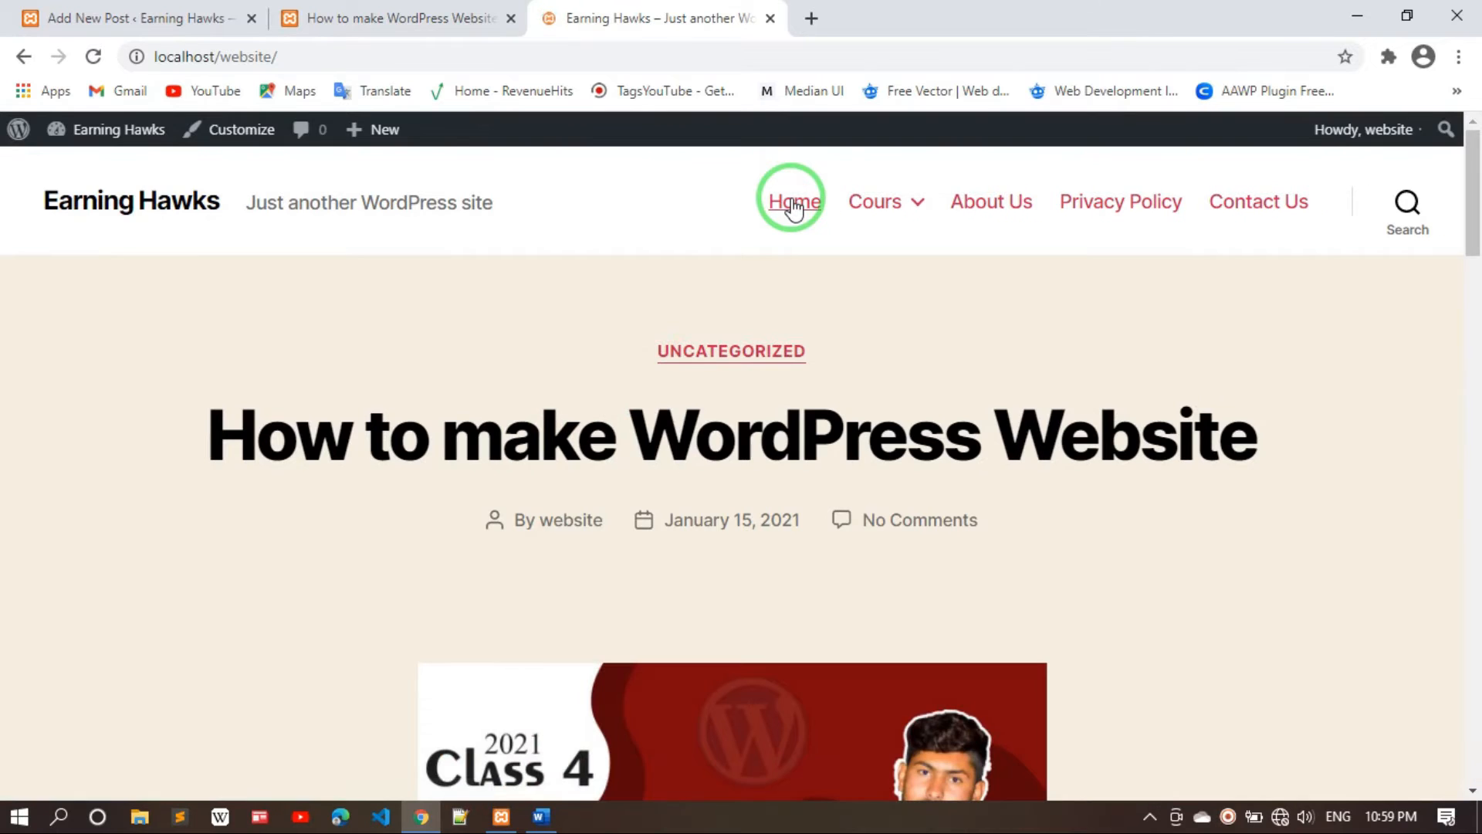
Review the published post on the home page once more, from its heading down to the footer menu
scroll(598, 514, "down", 3)
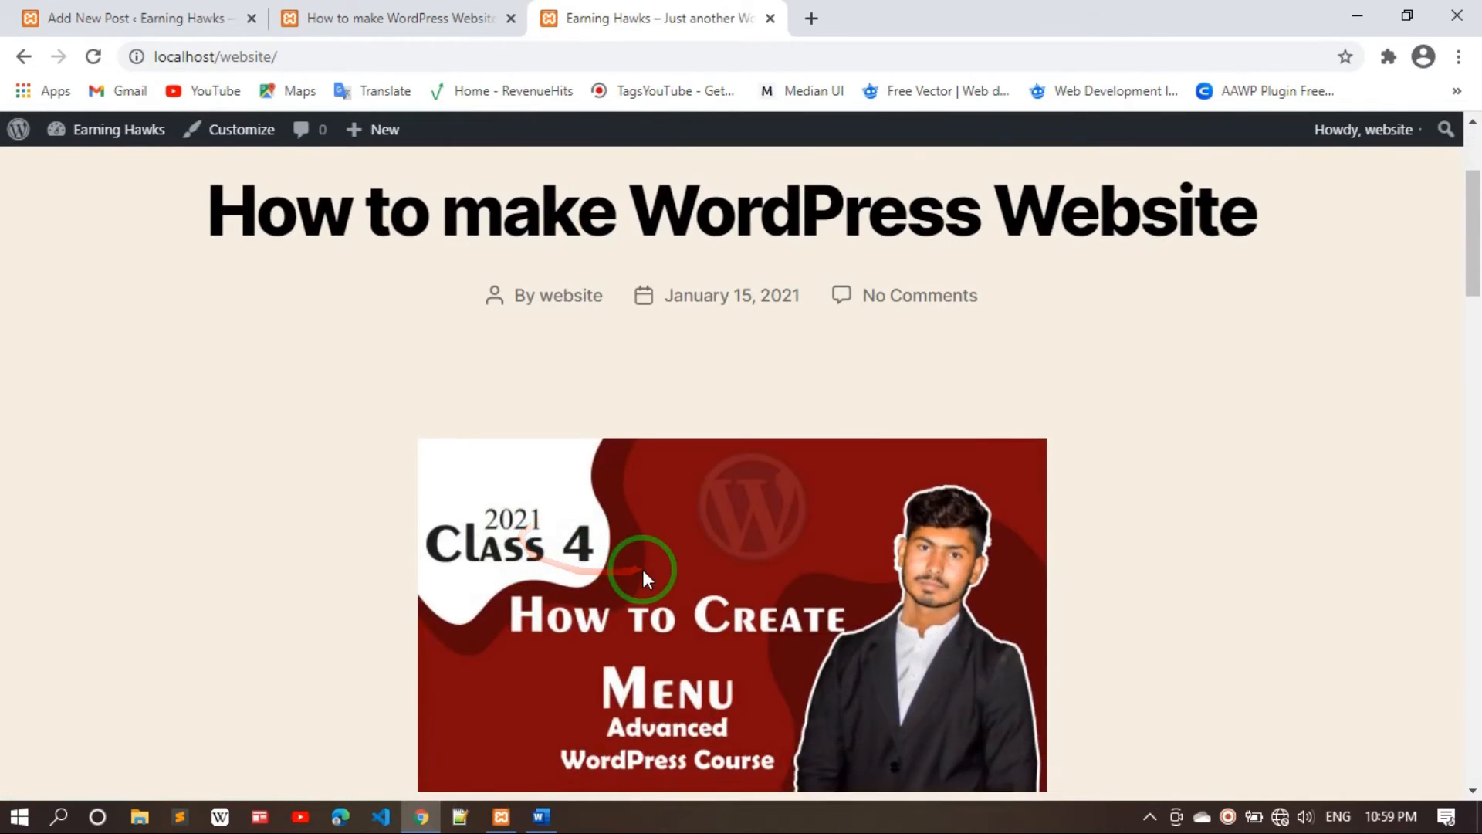
scroll(642, 567, "down", 6)
scroll(643, 575, "down", 8)
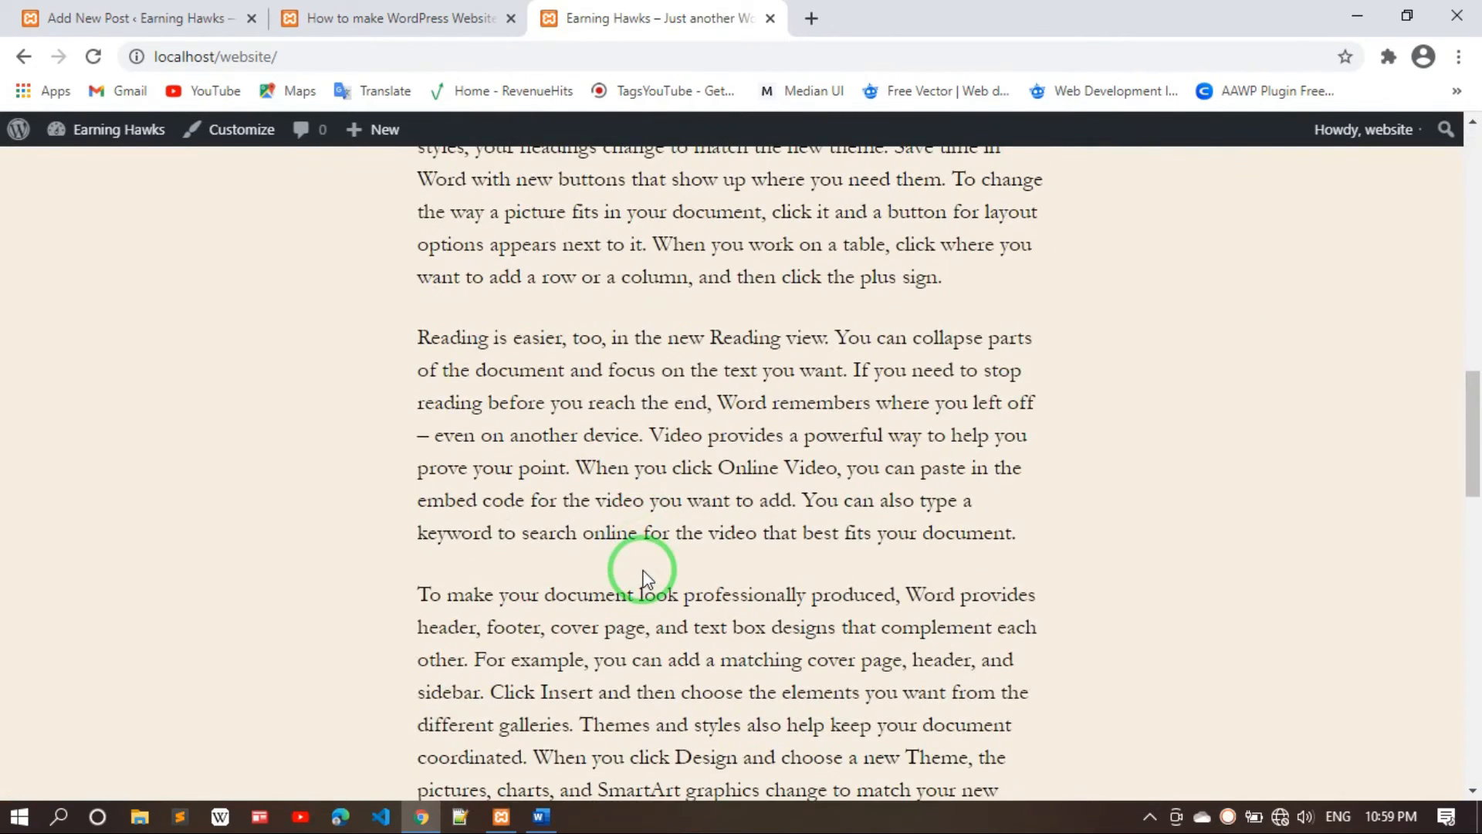
scroll(644, 573, "down", 4)
scroll(647, 579, "down", 6)
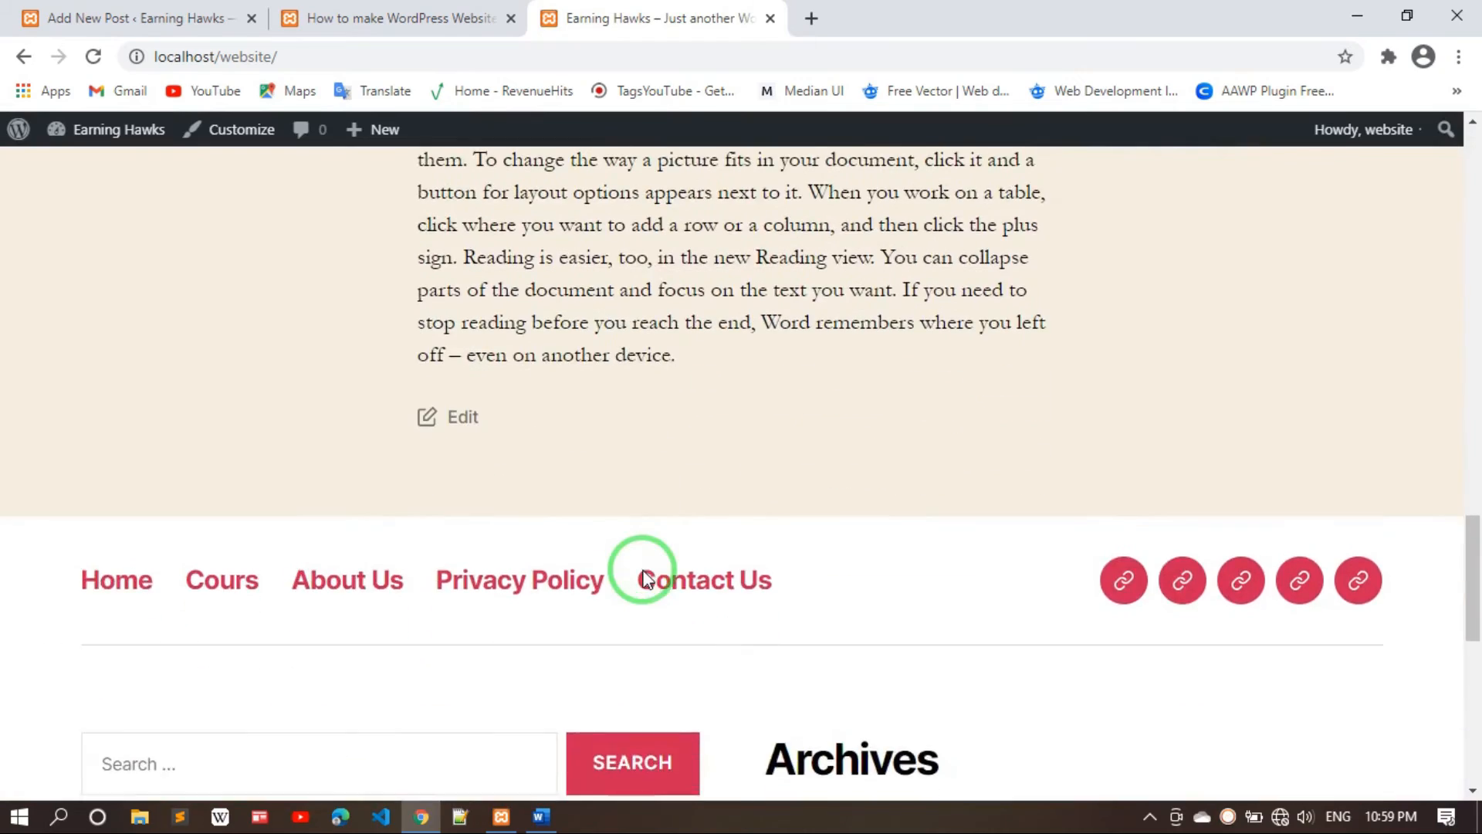
scroll(647, 579, "up", 3)
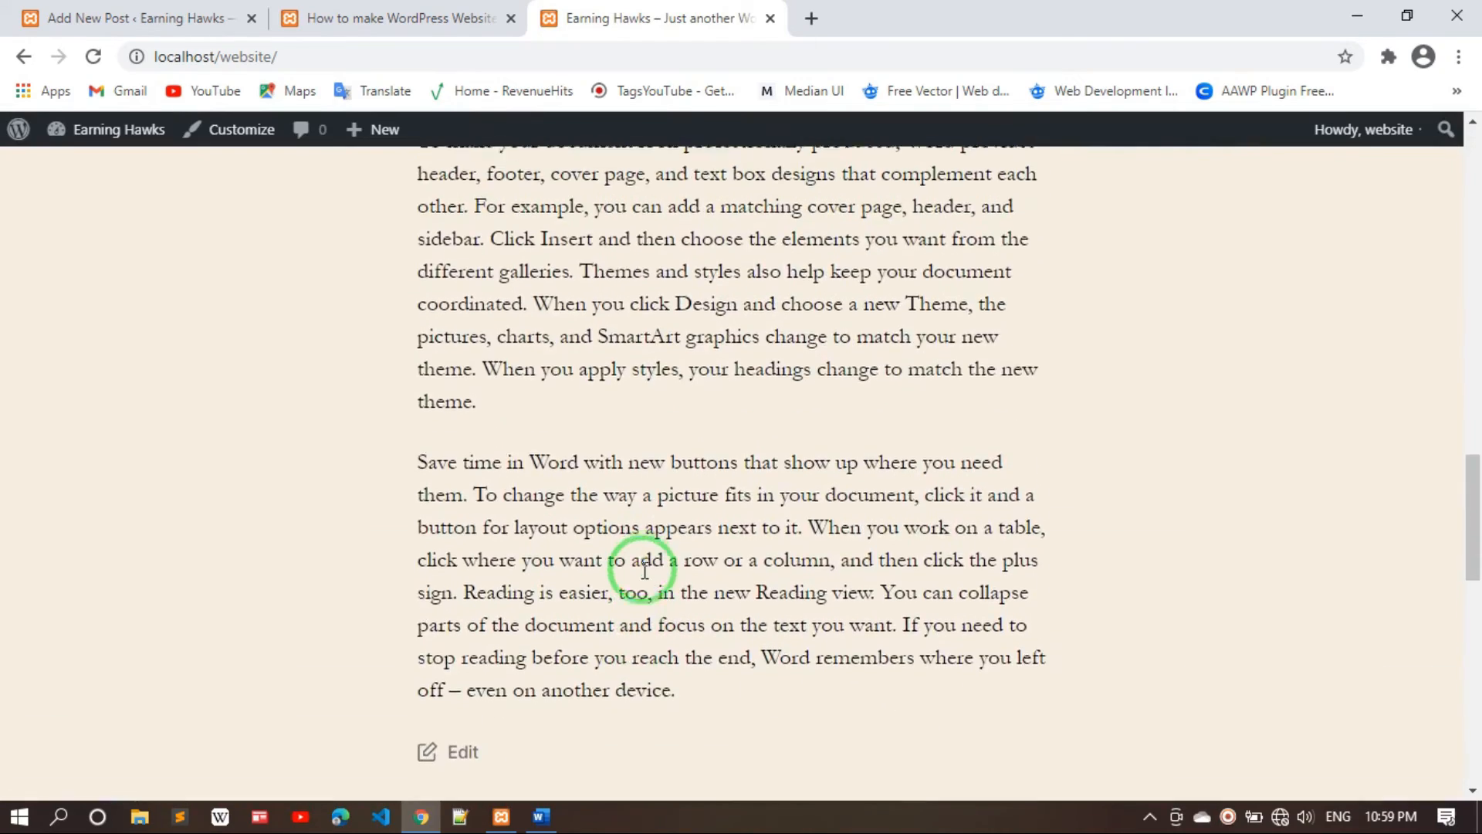
scroll(646, 573, "down", 4)
scroll(647, 579, "down", 2)
scroll(647, 580, "up", 8)
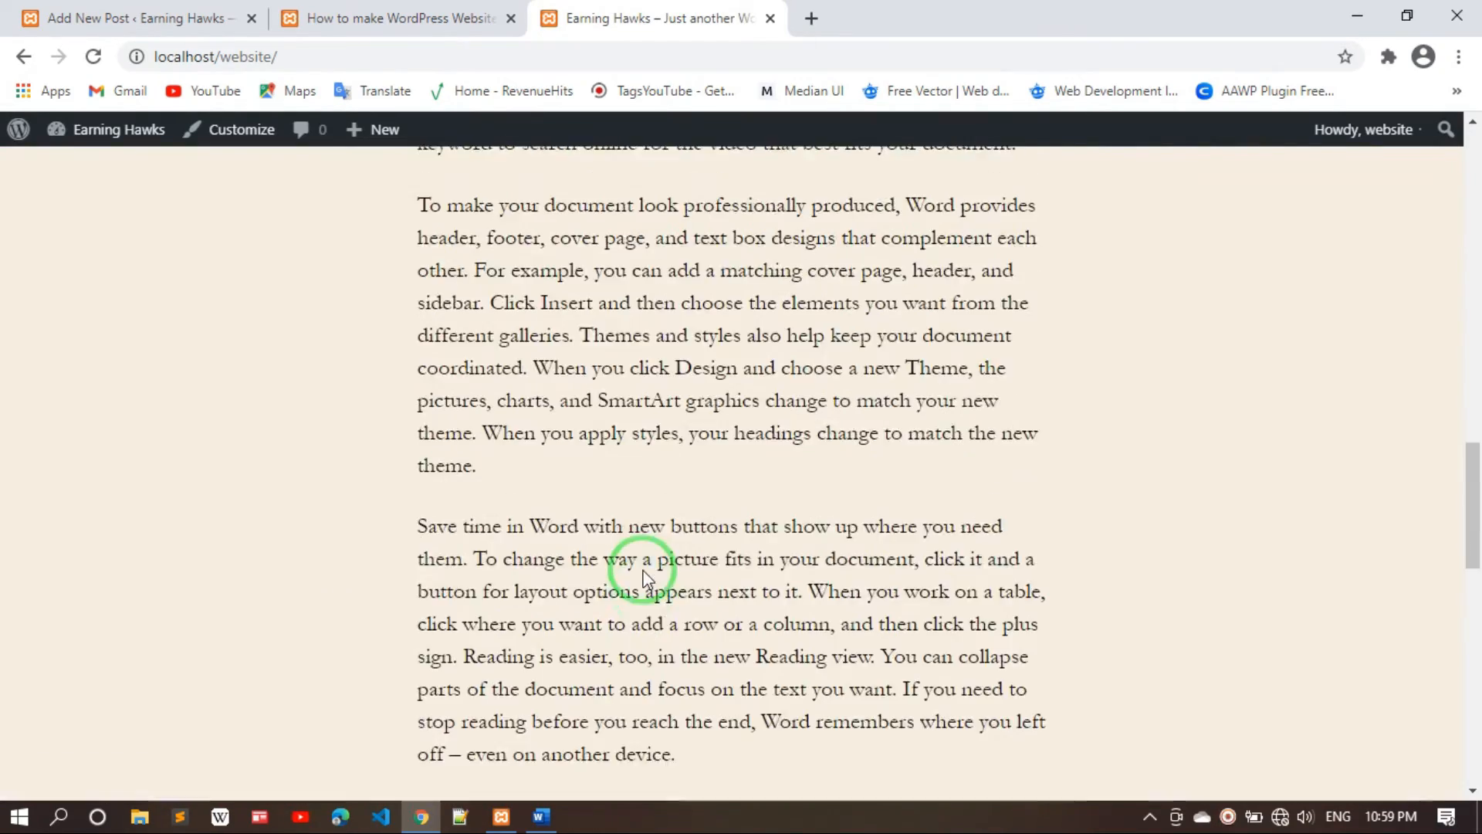
scroll(647, 579, "up", 10)
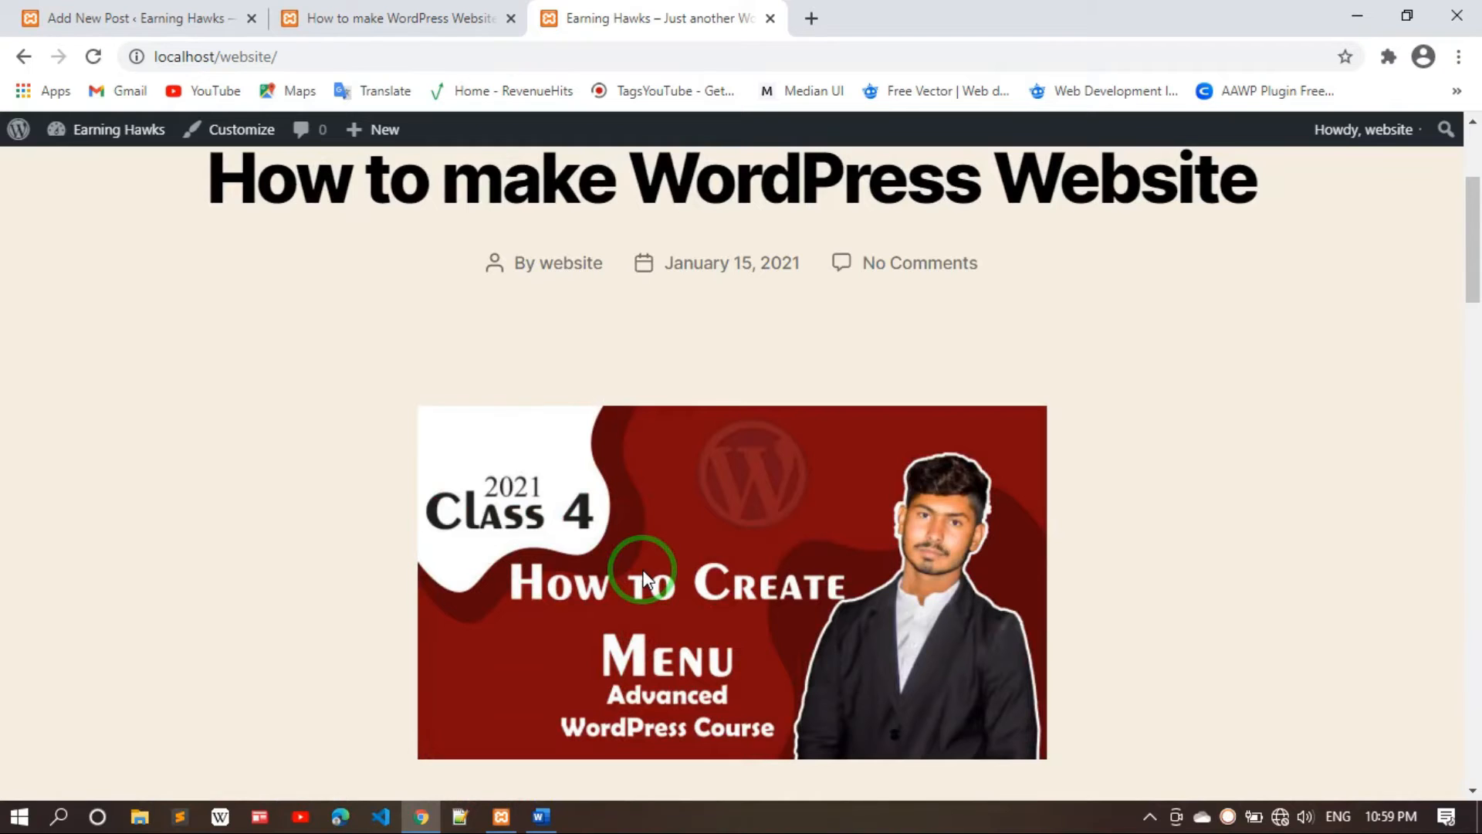
scroll(748, 505, "down", 4)
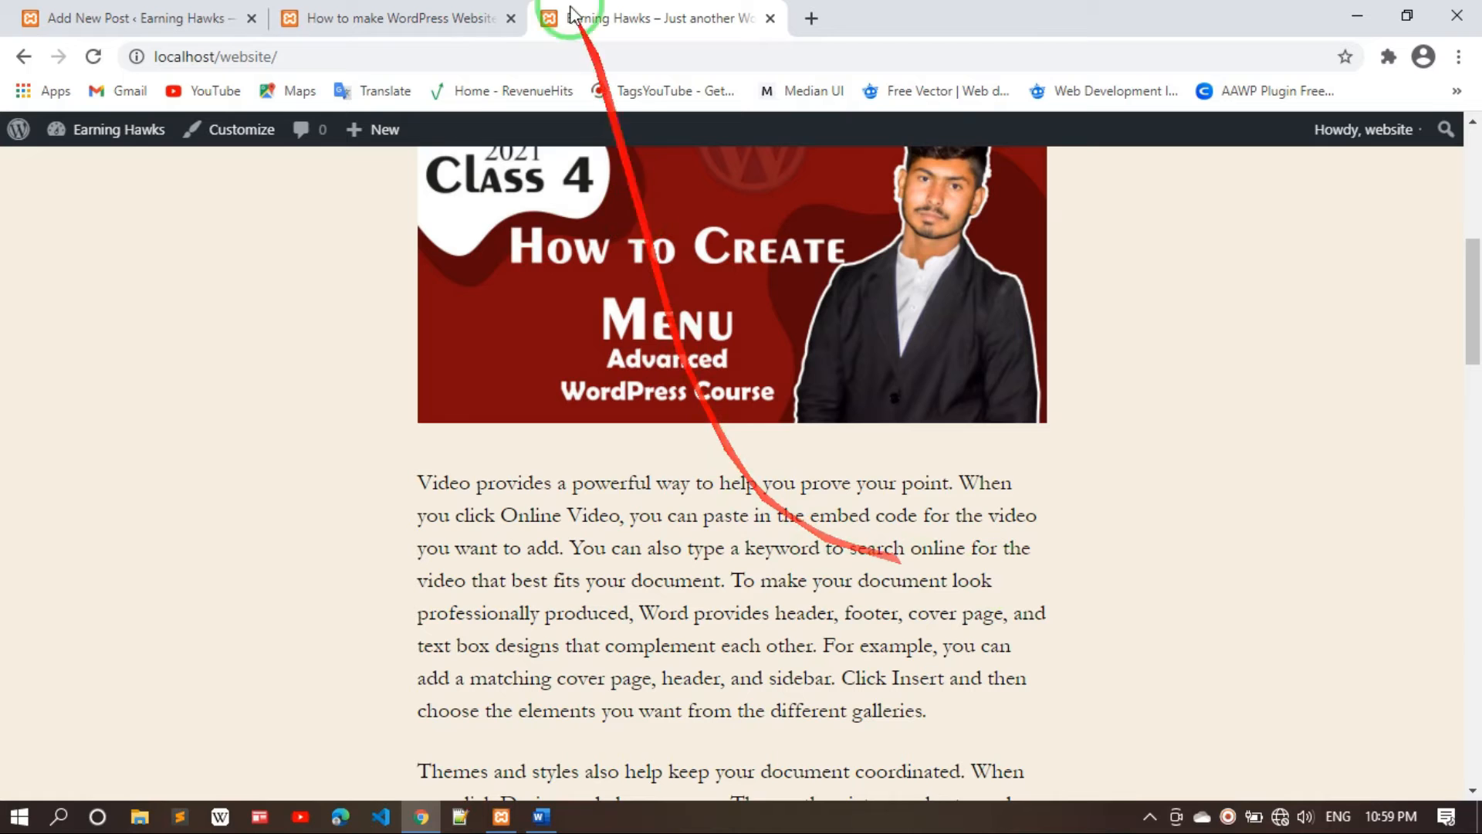
Close the outdated post preview and return to the post editor at the image and first paragraph
left_click(432, 16)
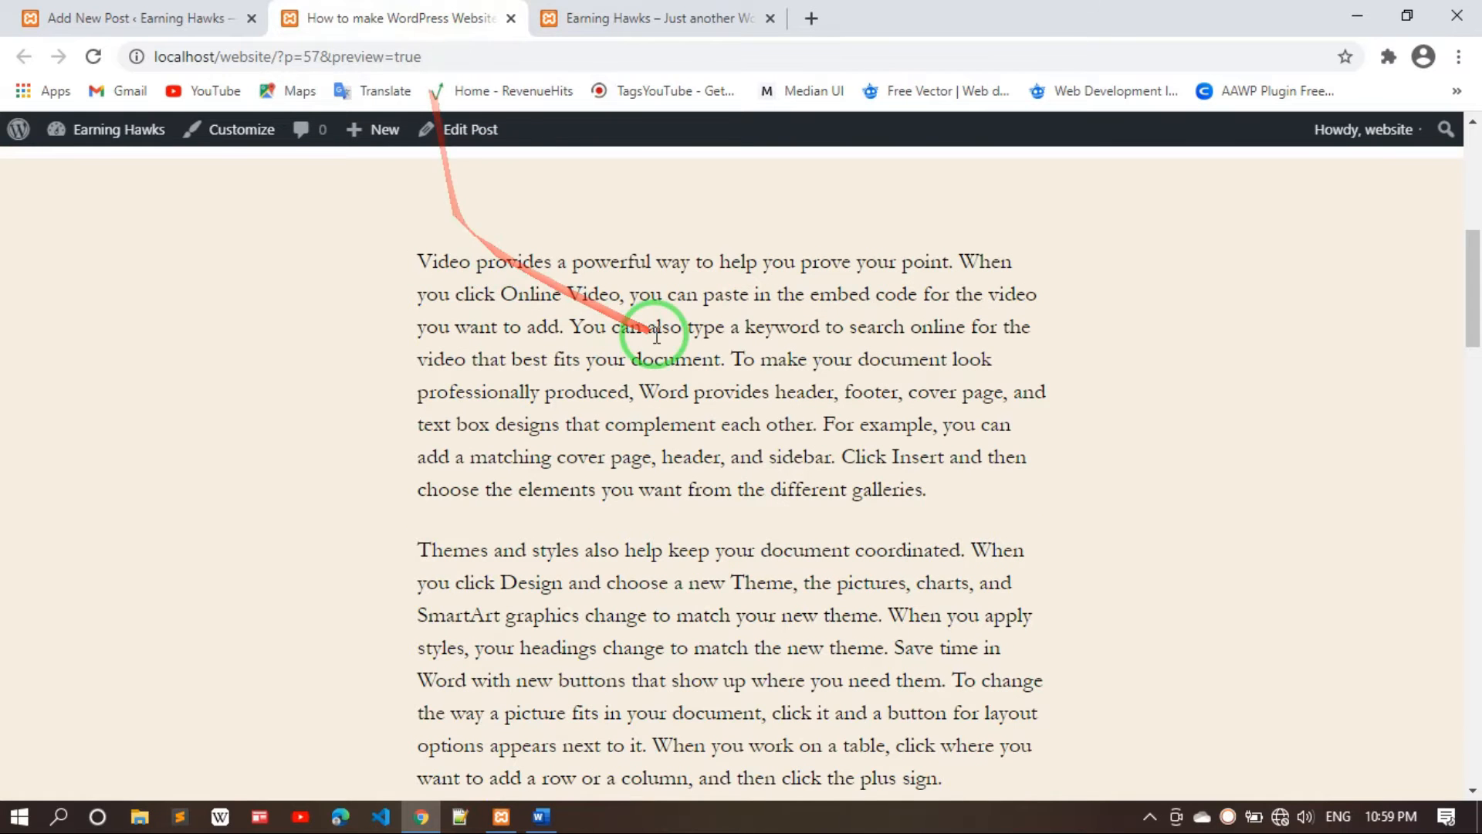
scroll(661, 394, "up", 10)
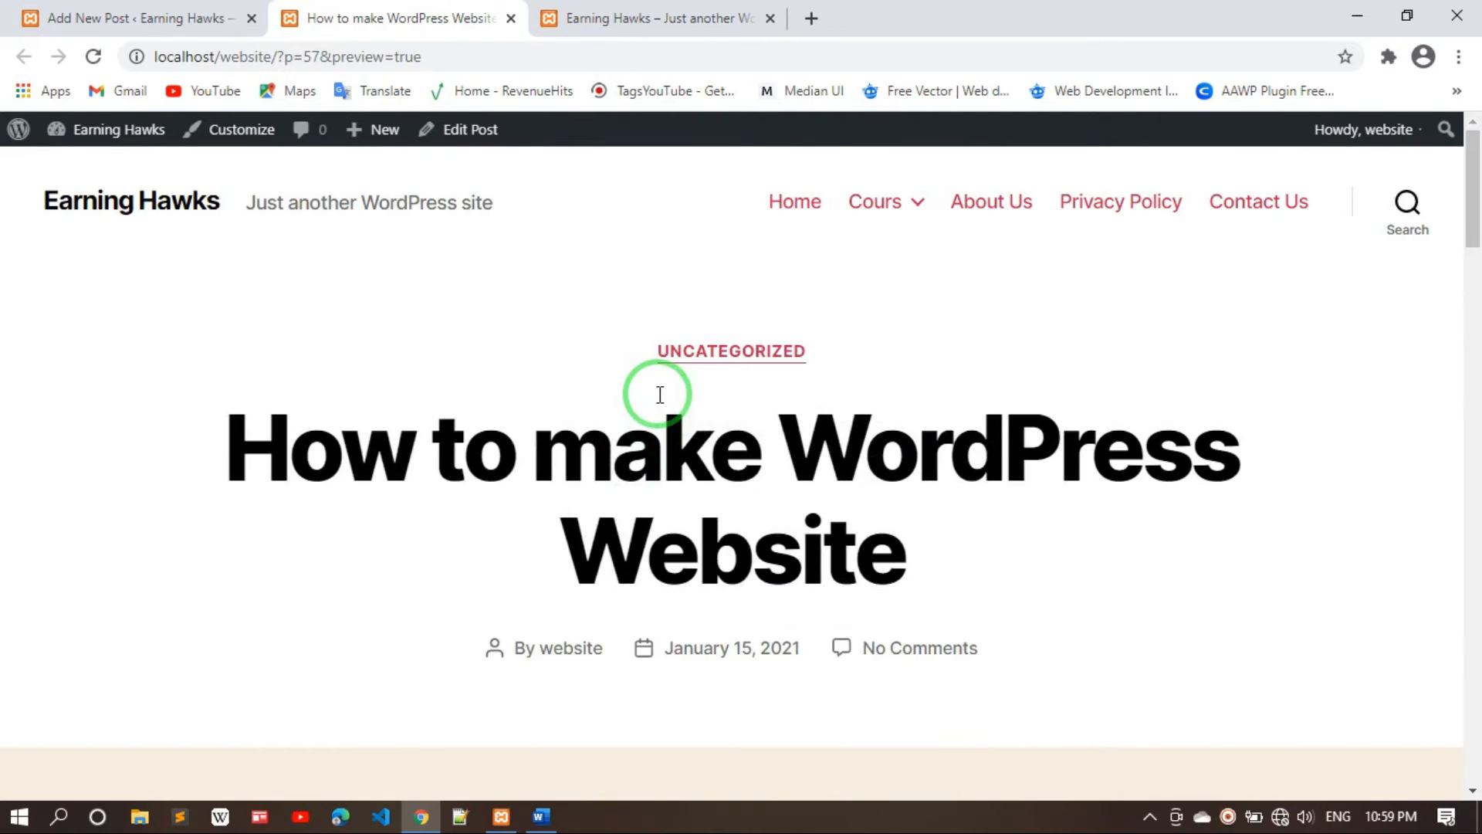
left_click(509, 17)
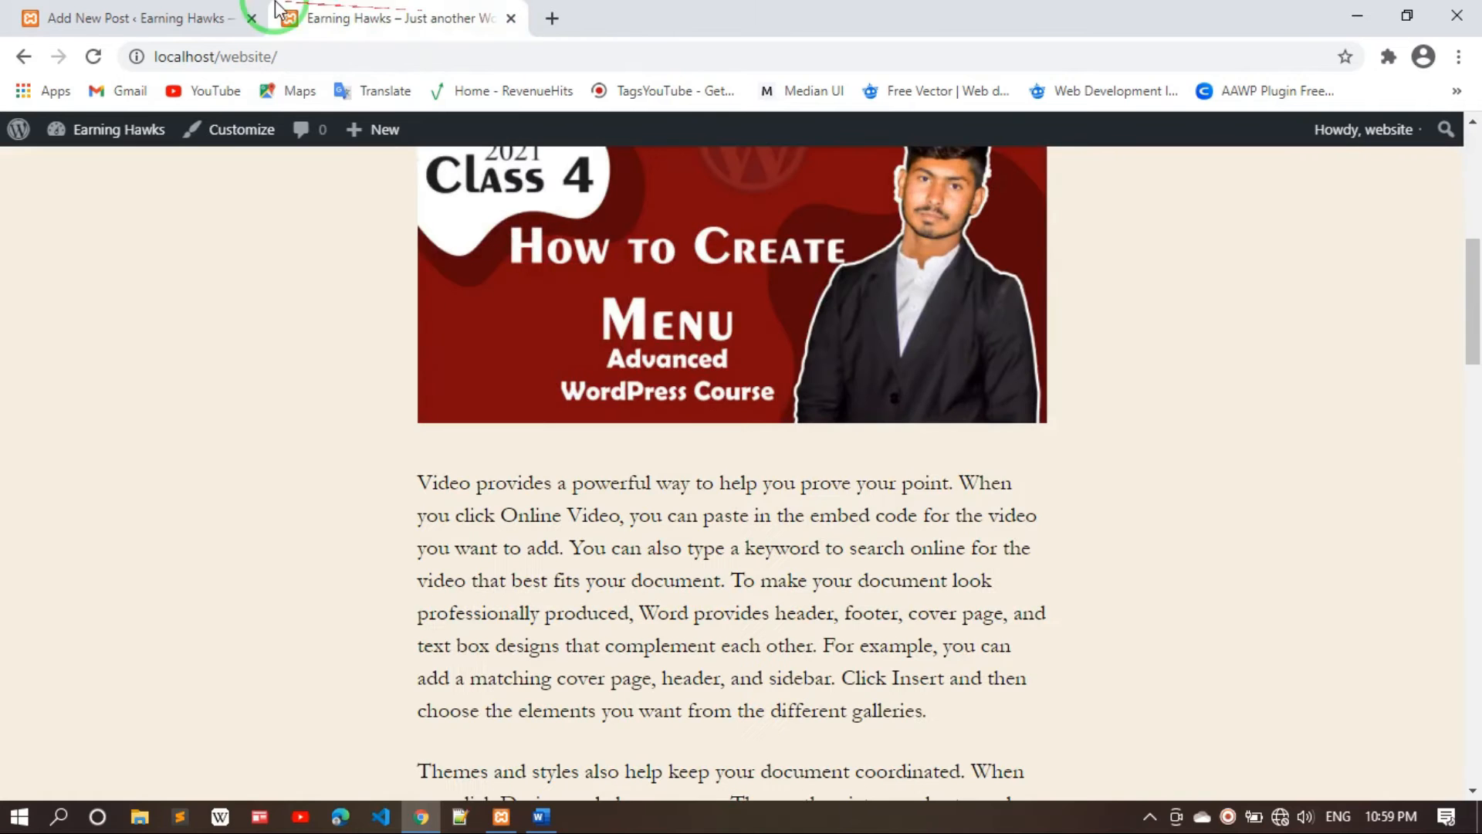
left_click(218, 18)
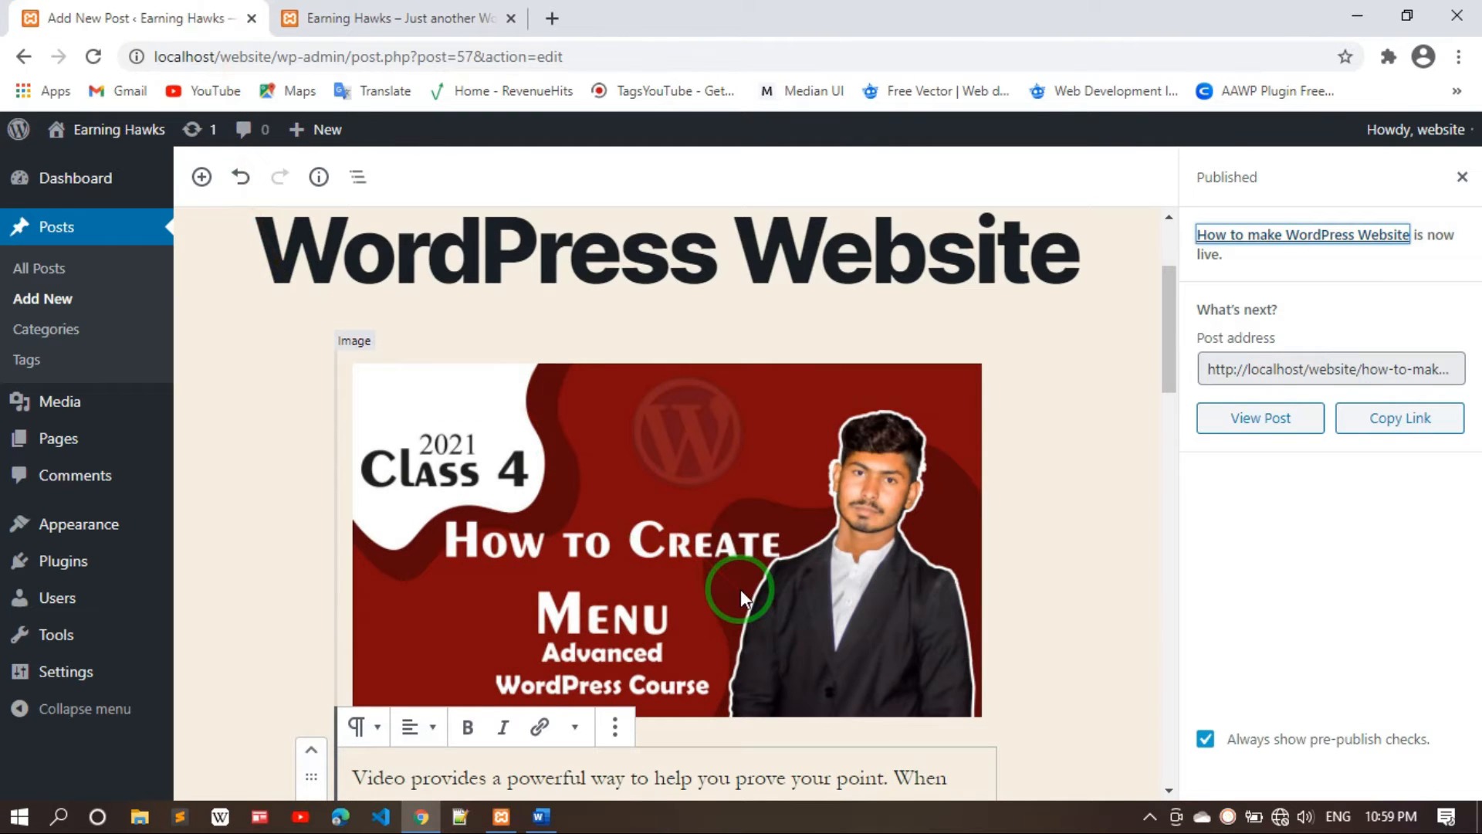
scroll(688, 614, "down", 3)
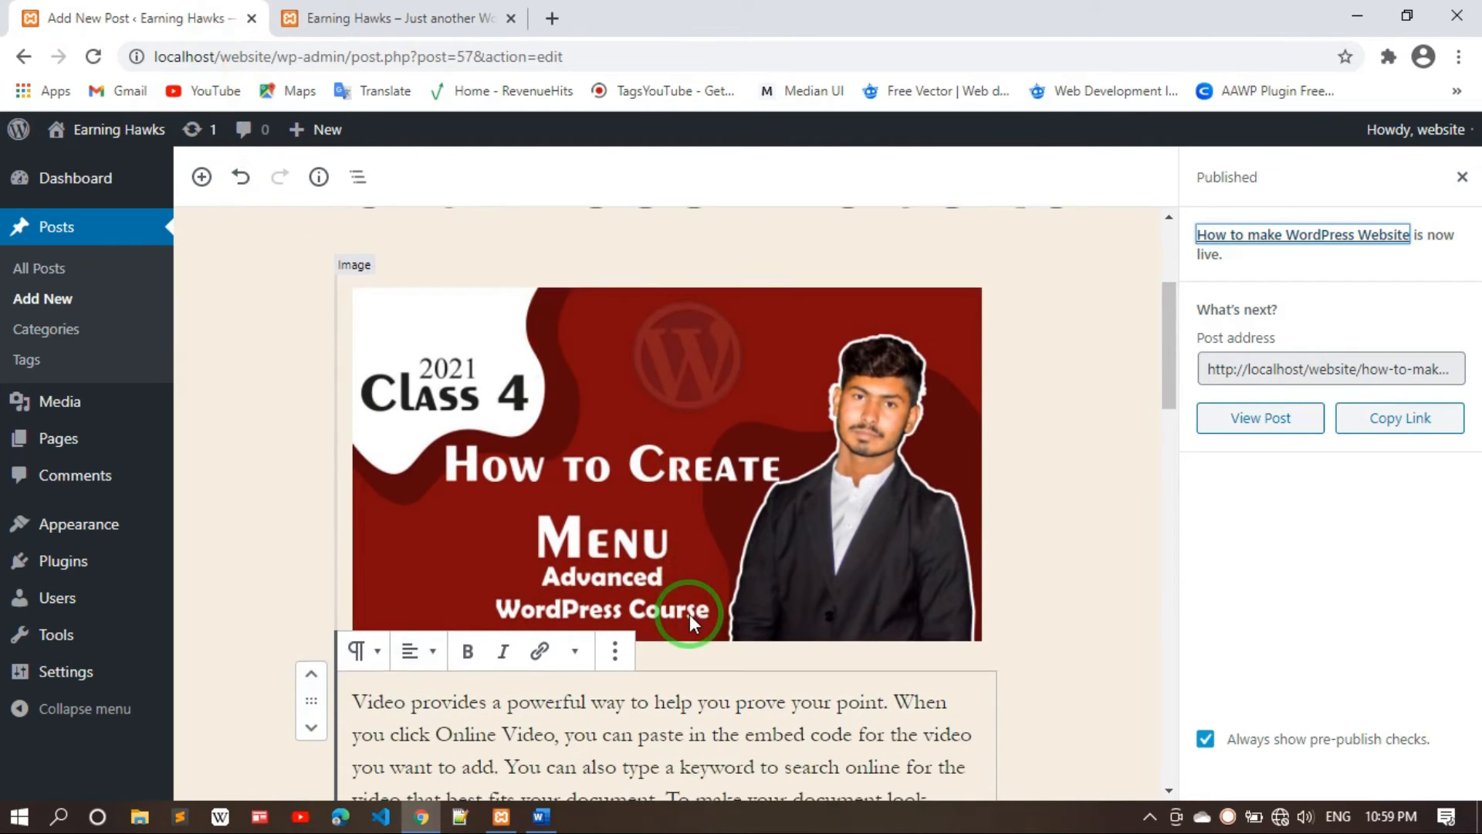
Insert a More block between the post's first and second paragraphs and update the post
scroll(721, 652, "down", 2)
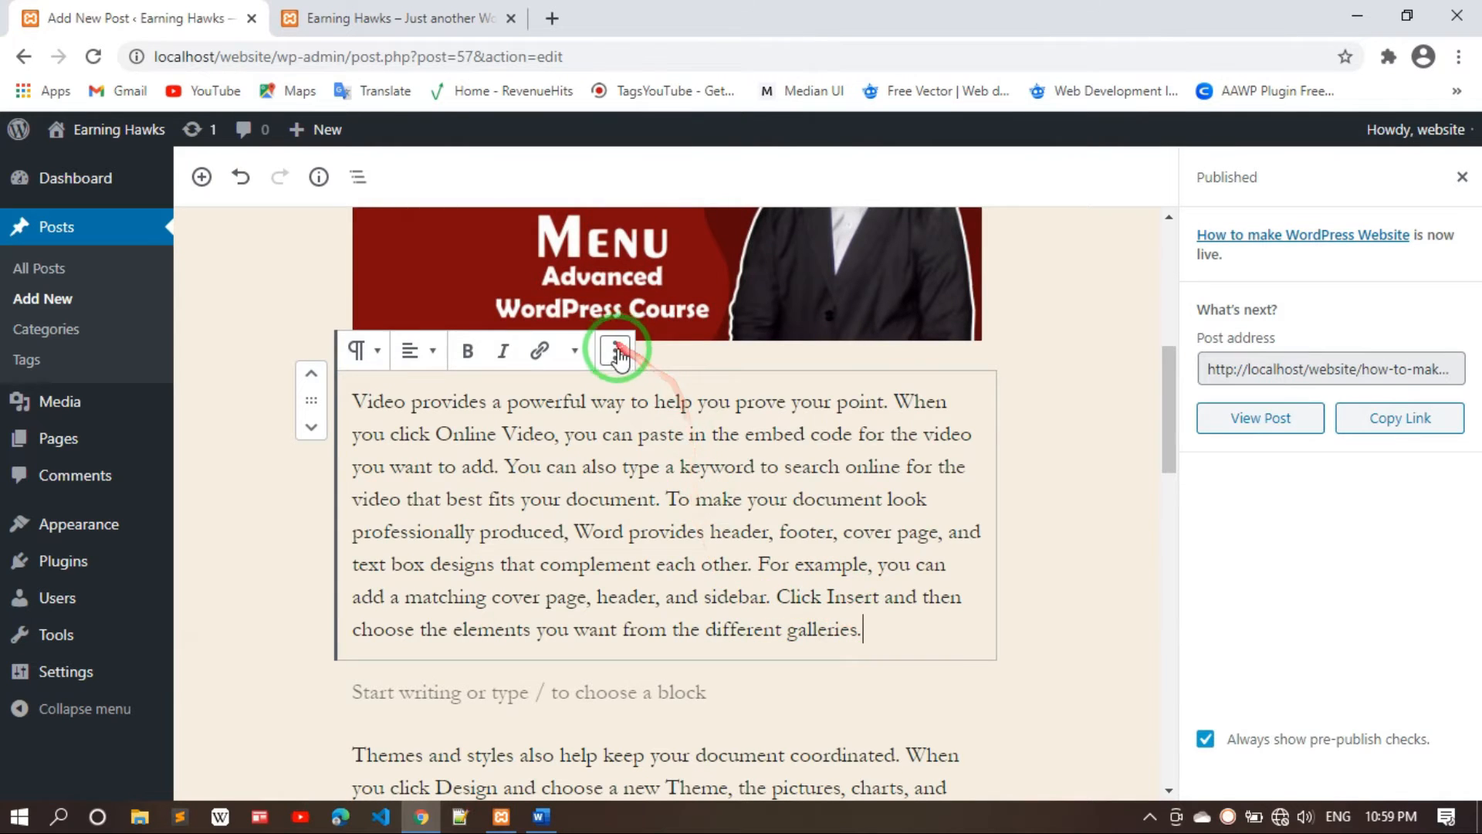
type("more")
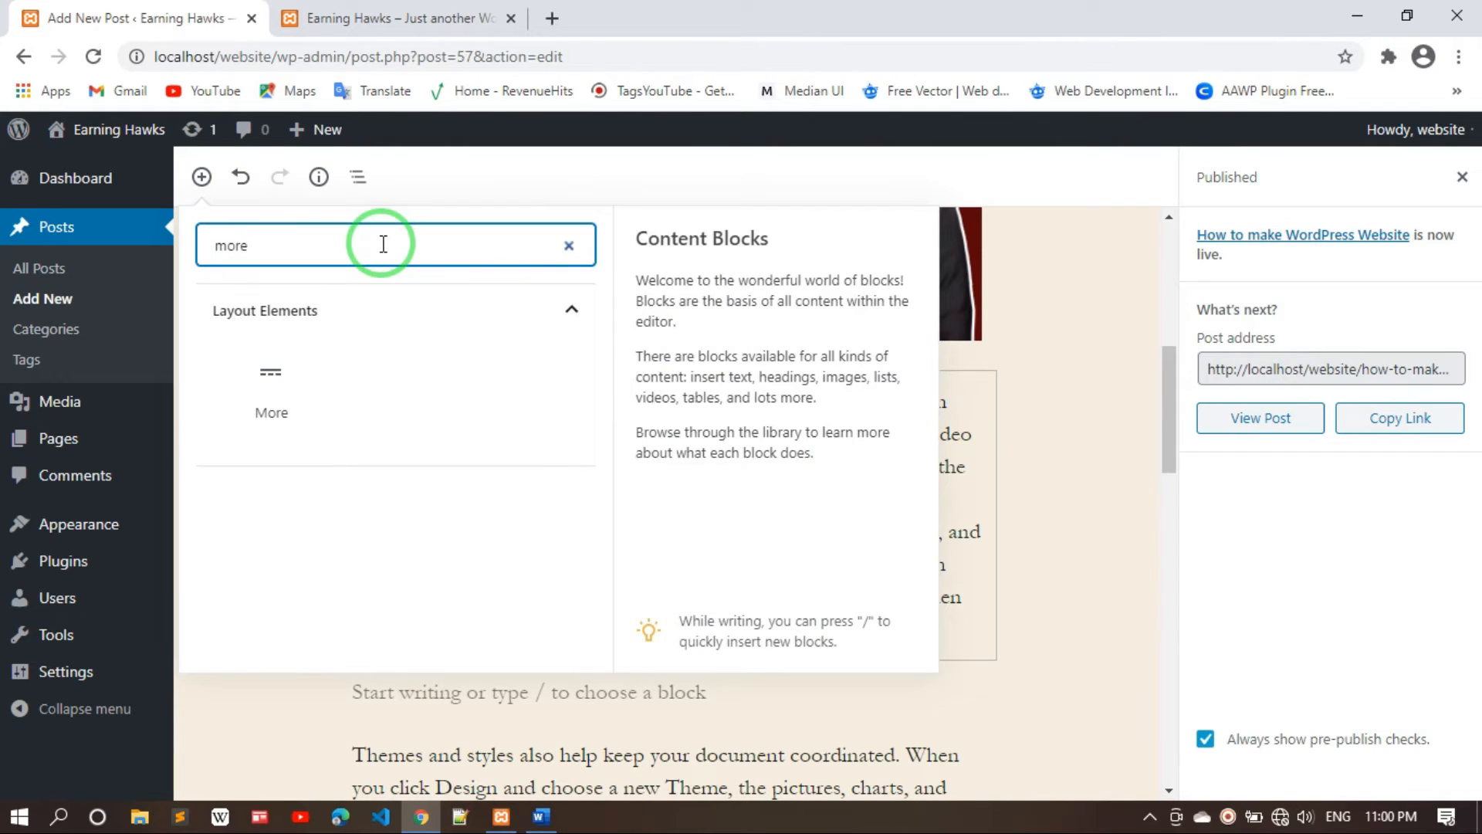
left_click(278, 382)
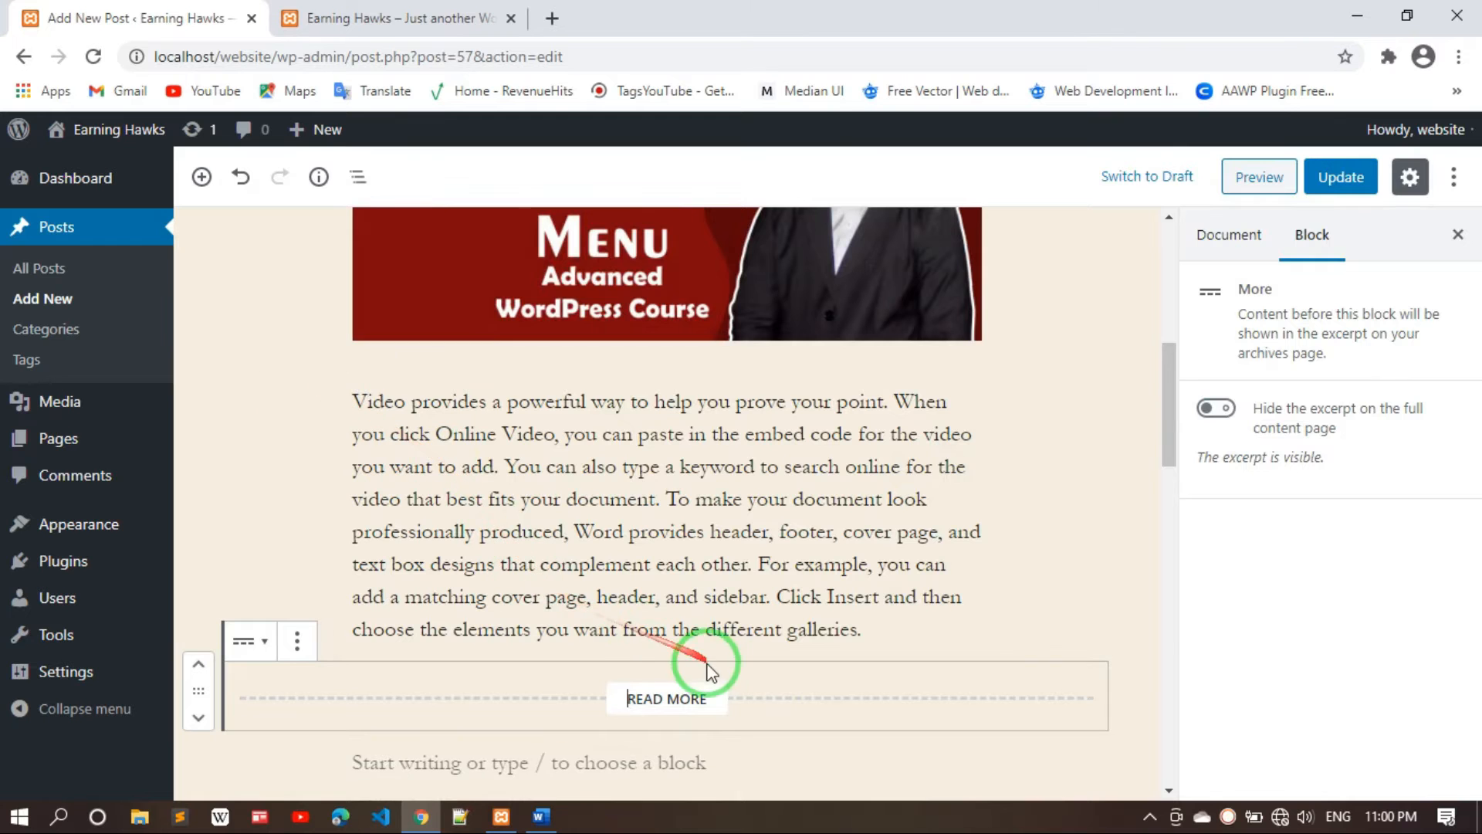
scroll(705, 678, "down", 3)
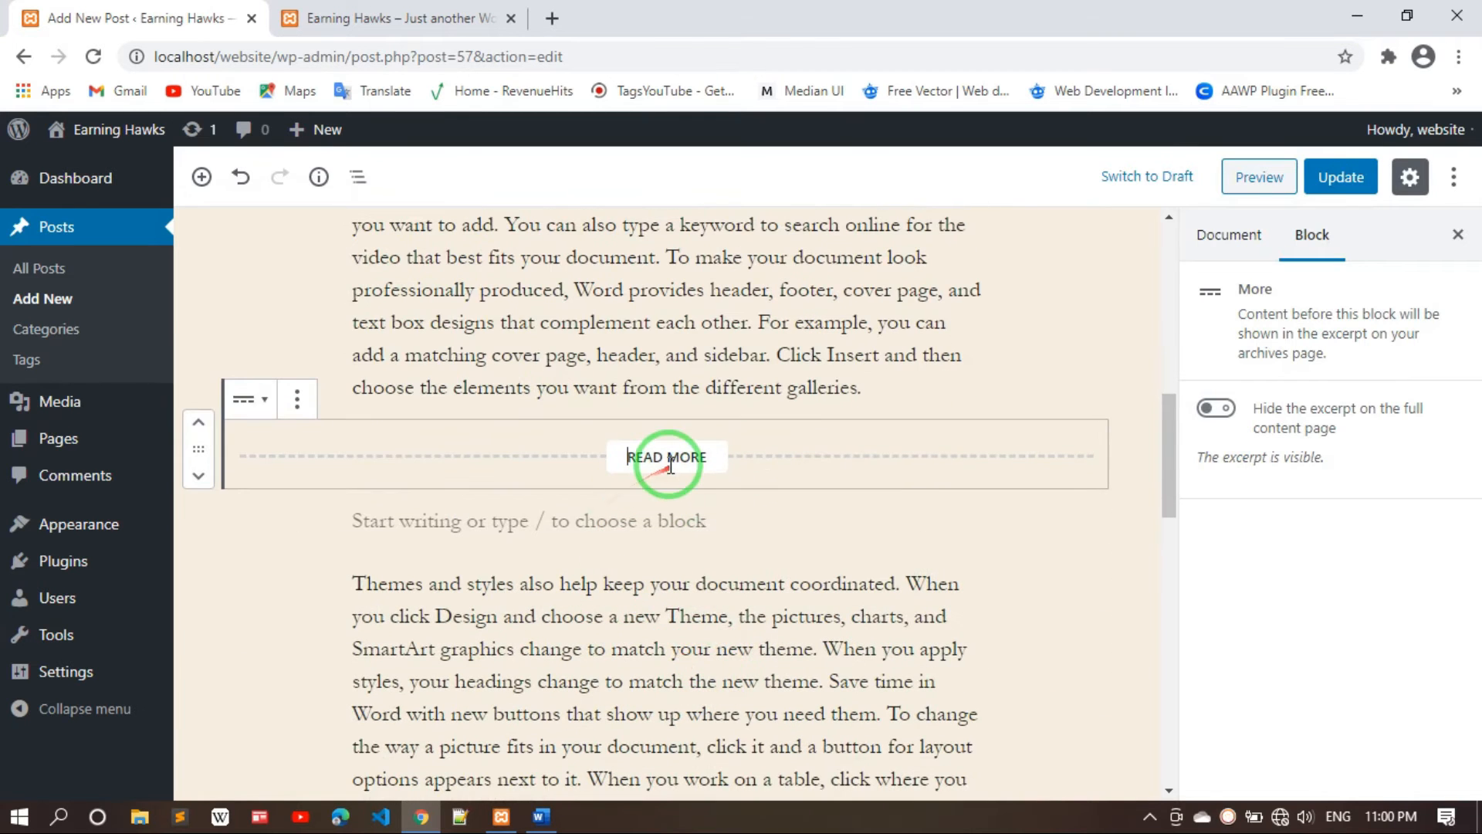
left_click(682, 456)
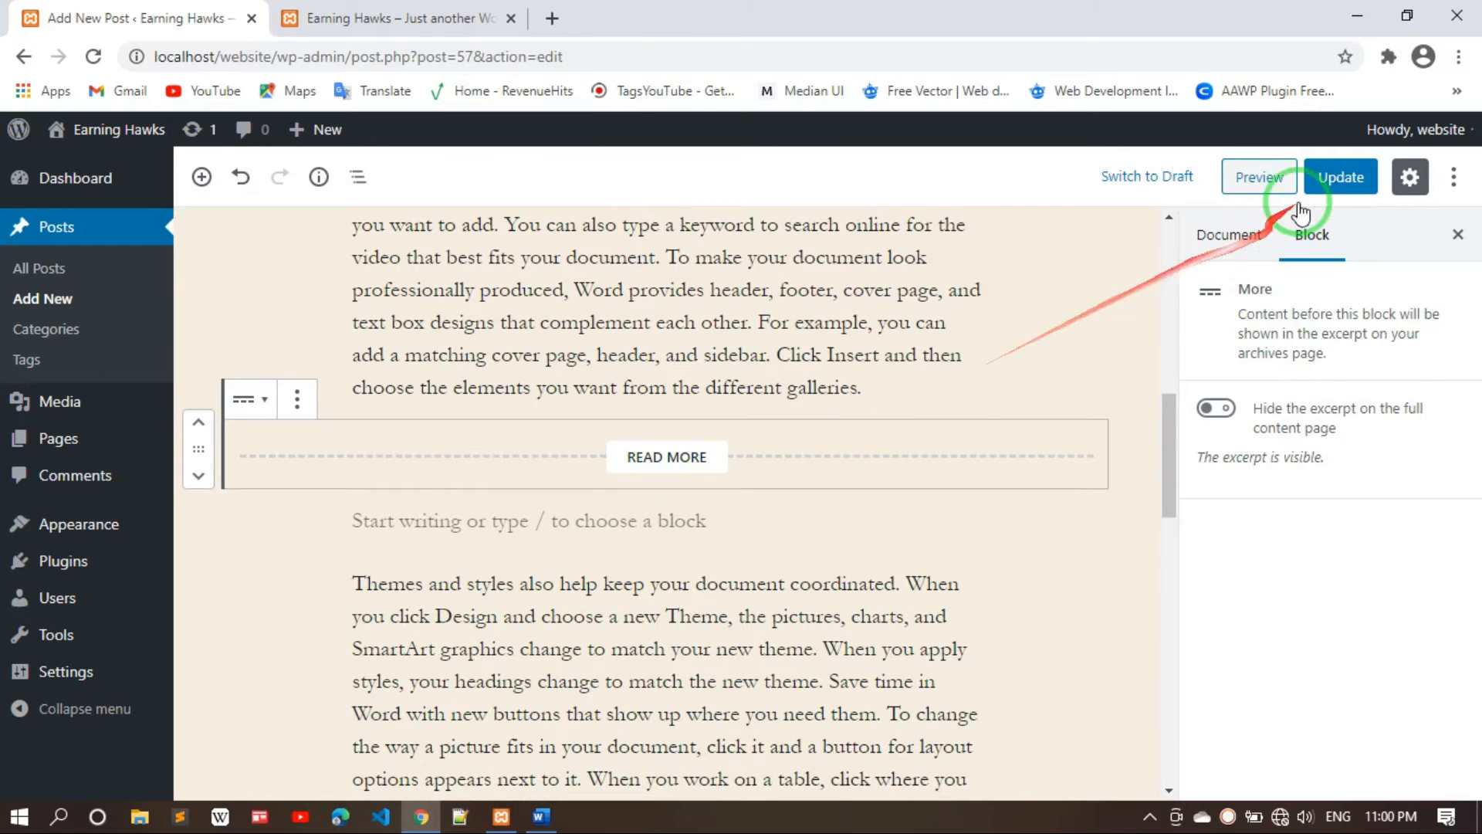
left_click(1329, 185)
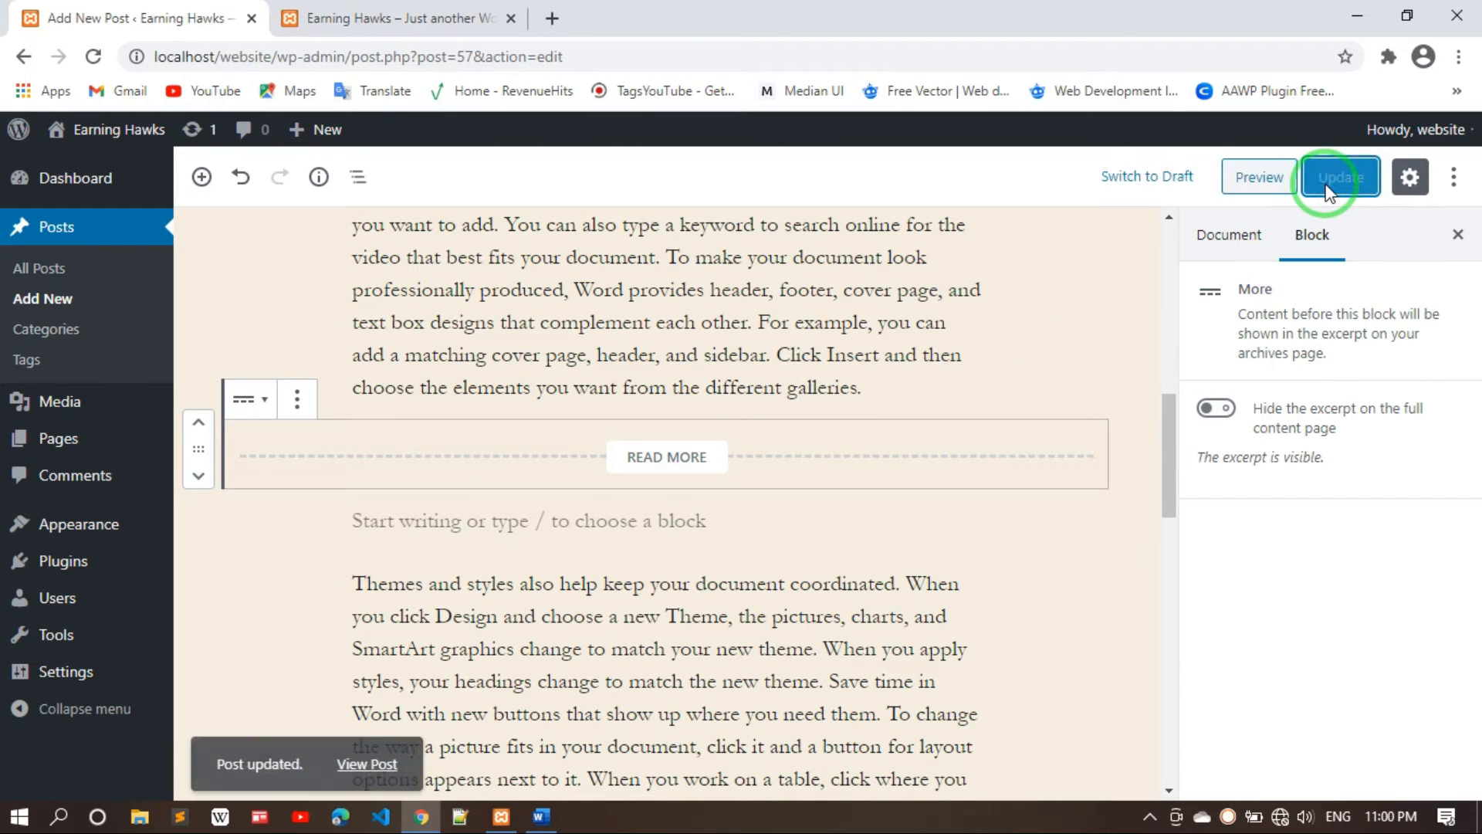
Switch to the site's home page, reload it, and check how the post's excerpt ends after the first paragraph
left_click(427, 11)
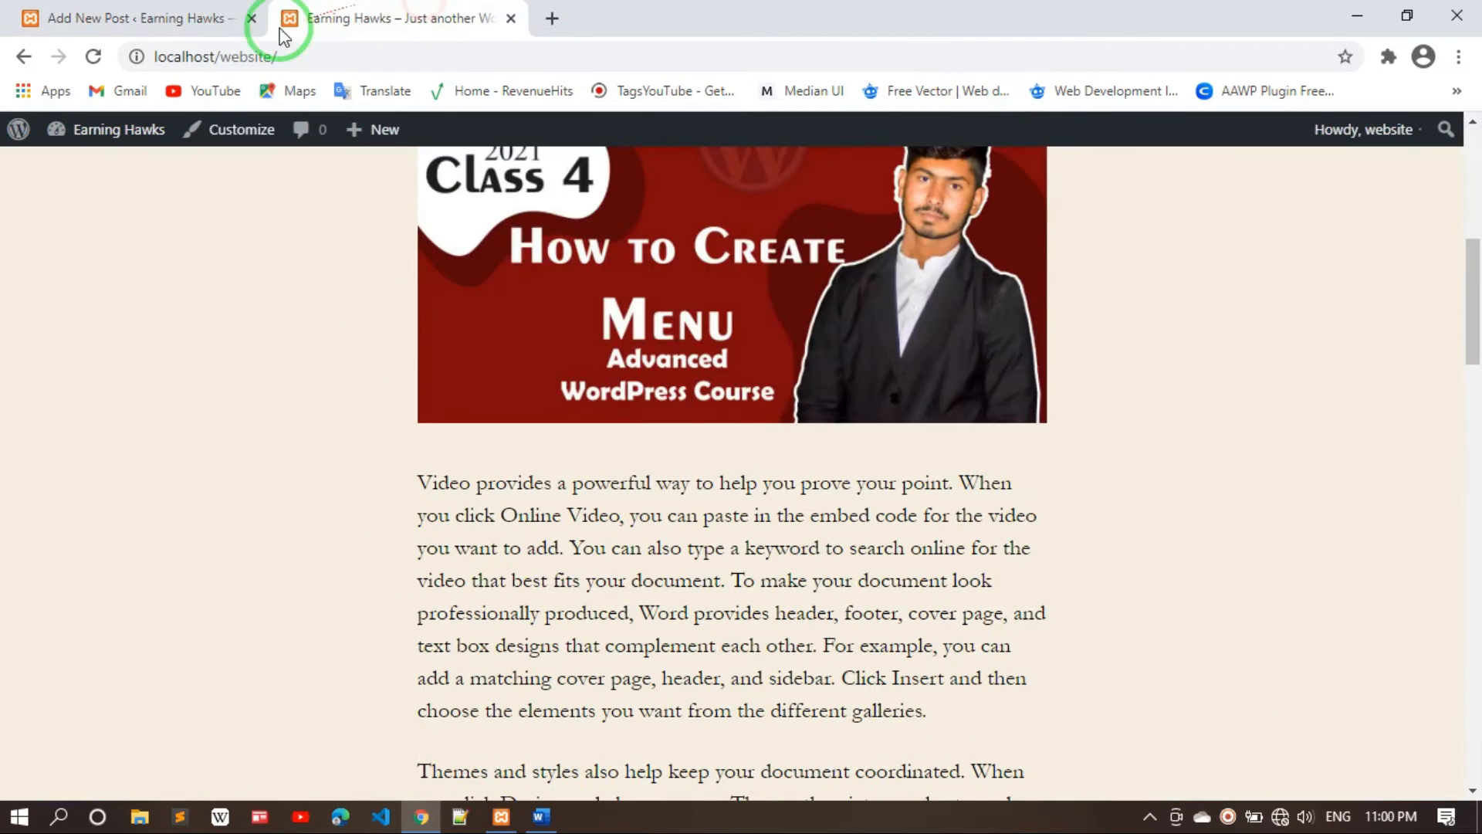
left_click(93, 59)
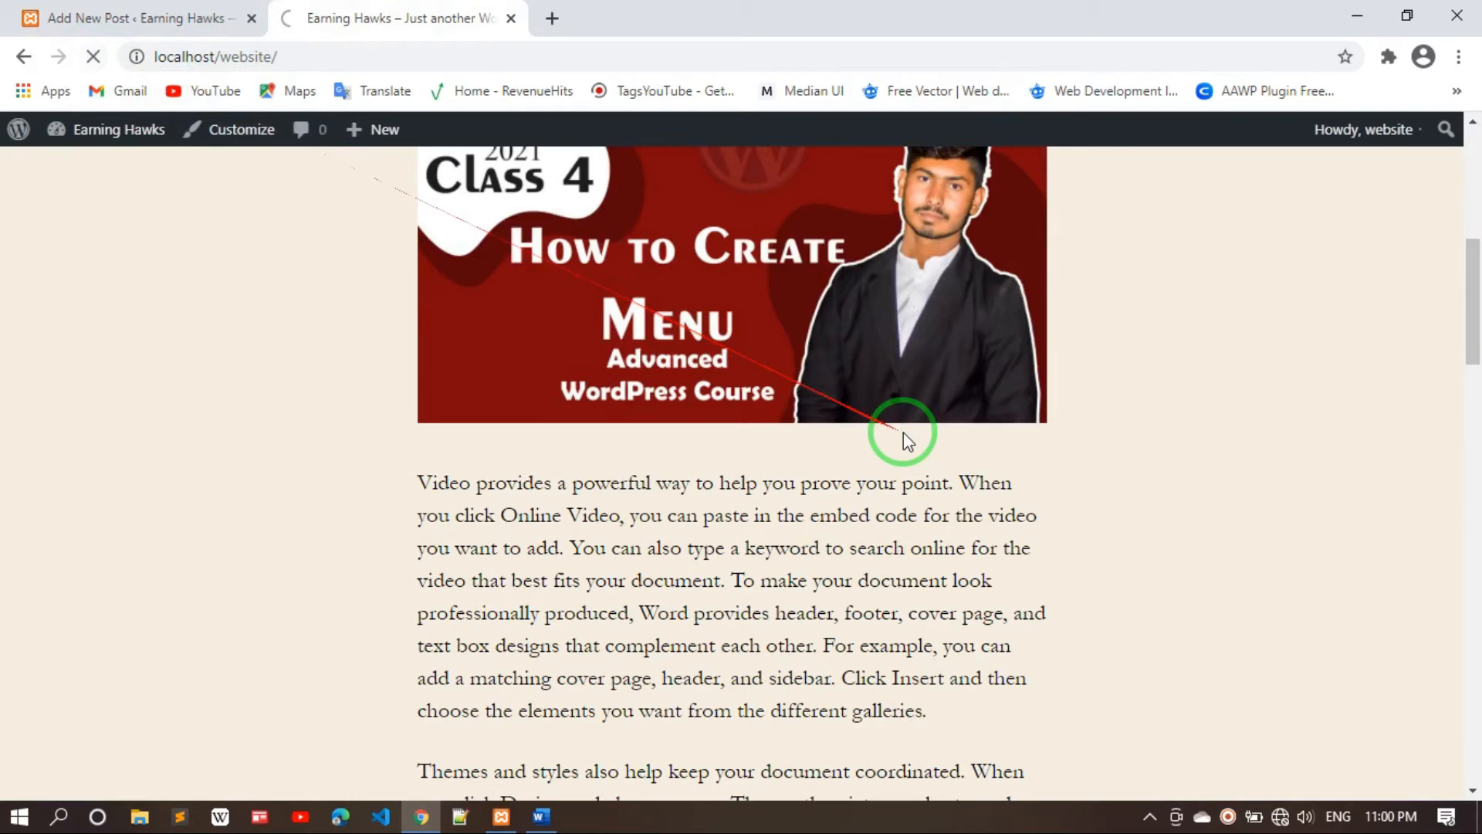
scroll(990, 533, "down", 4)
scroll(979, 615, "up", 5)
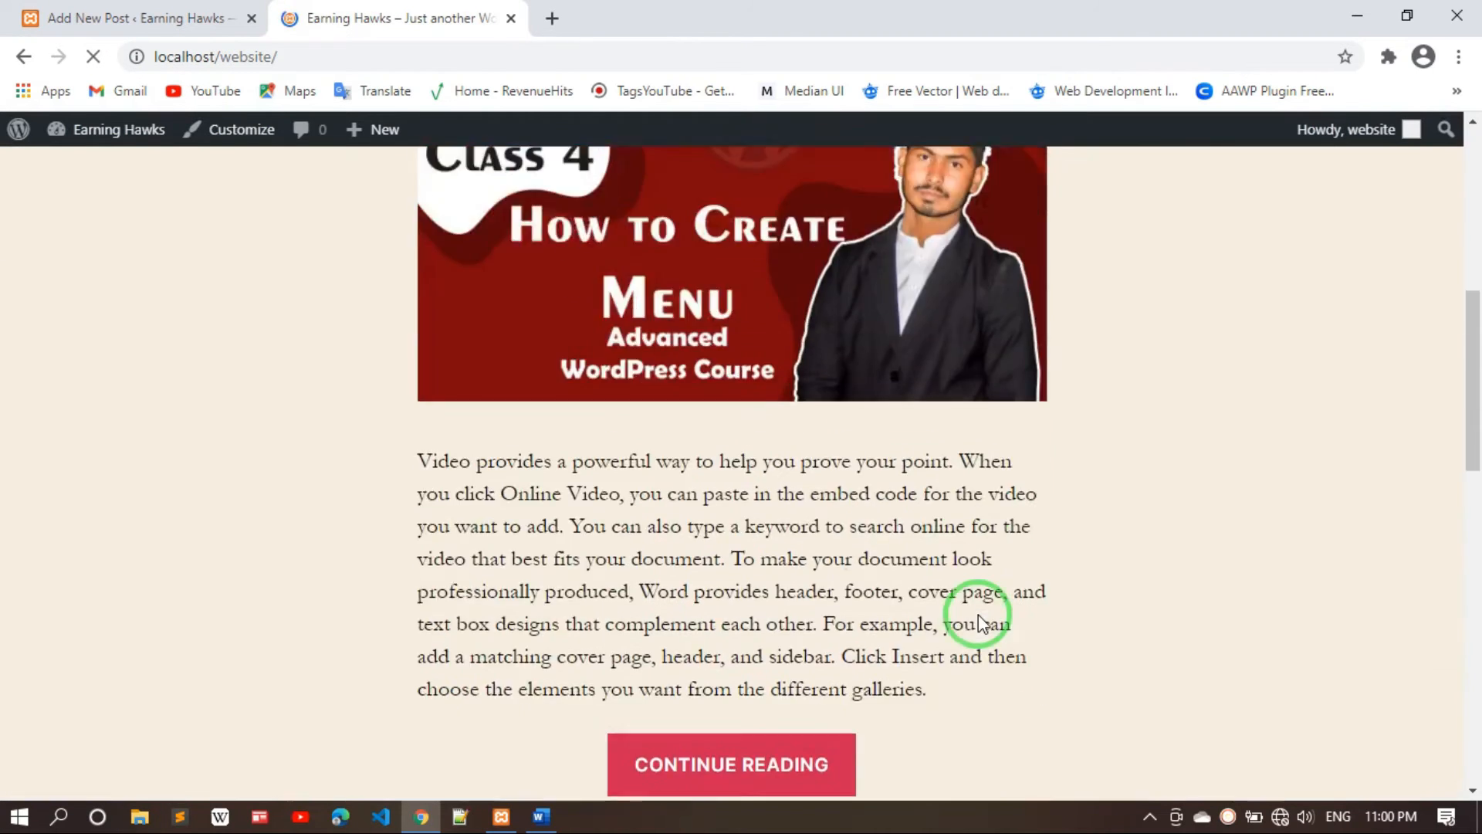
scroll(979, 615, "down", 4)
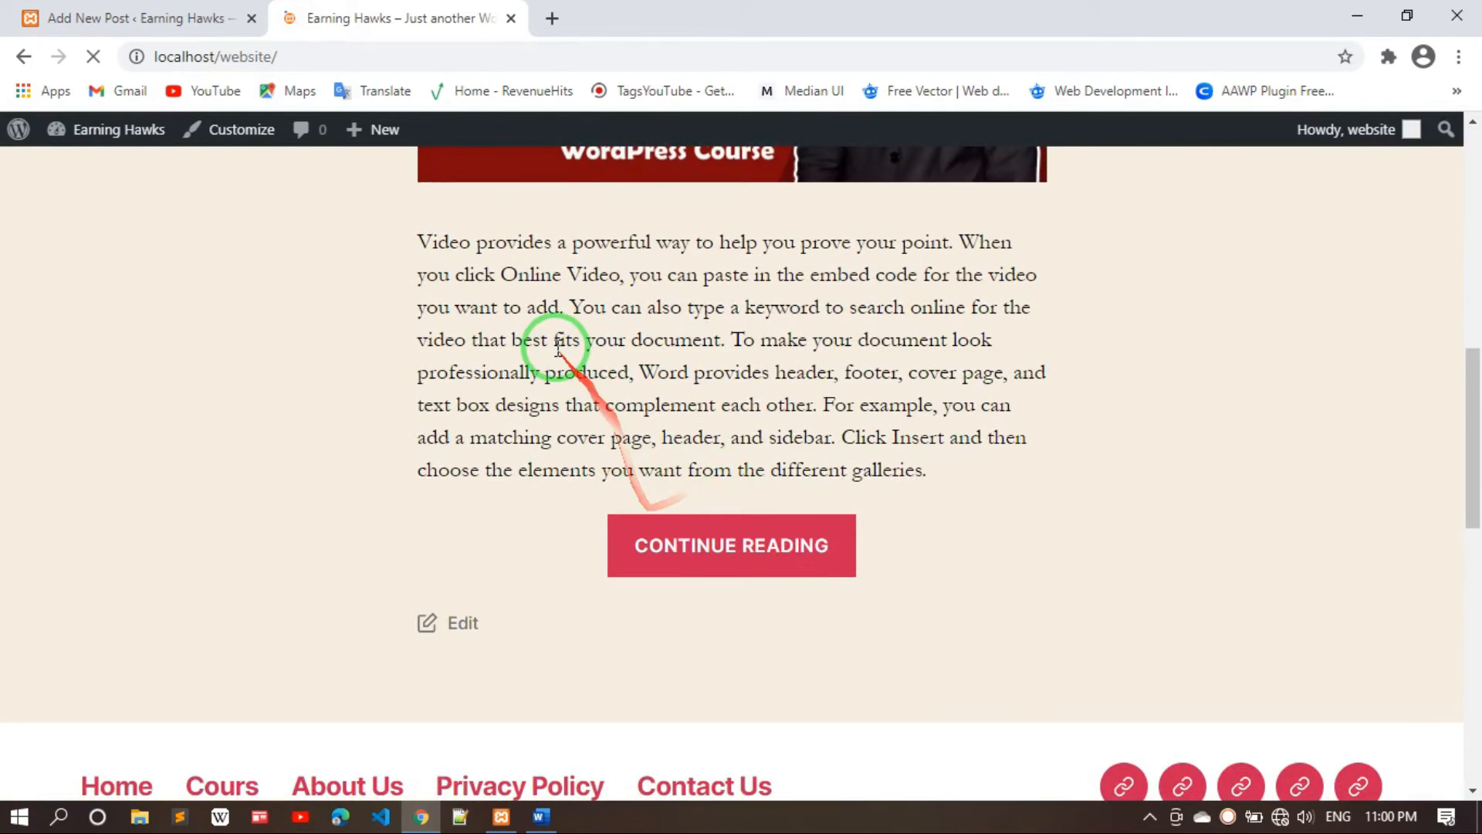
scroll(766, 300, "up", 3)
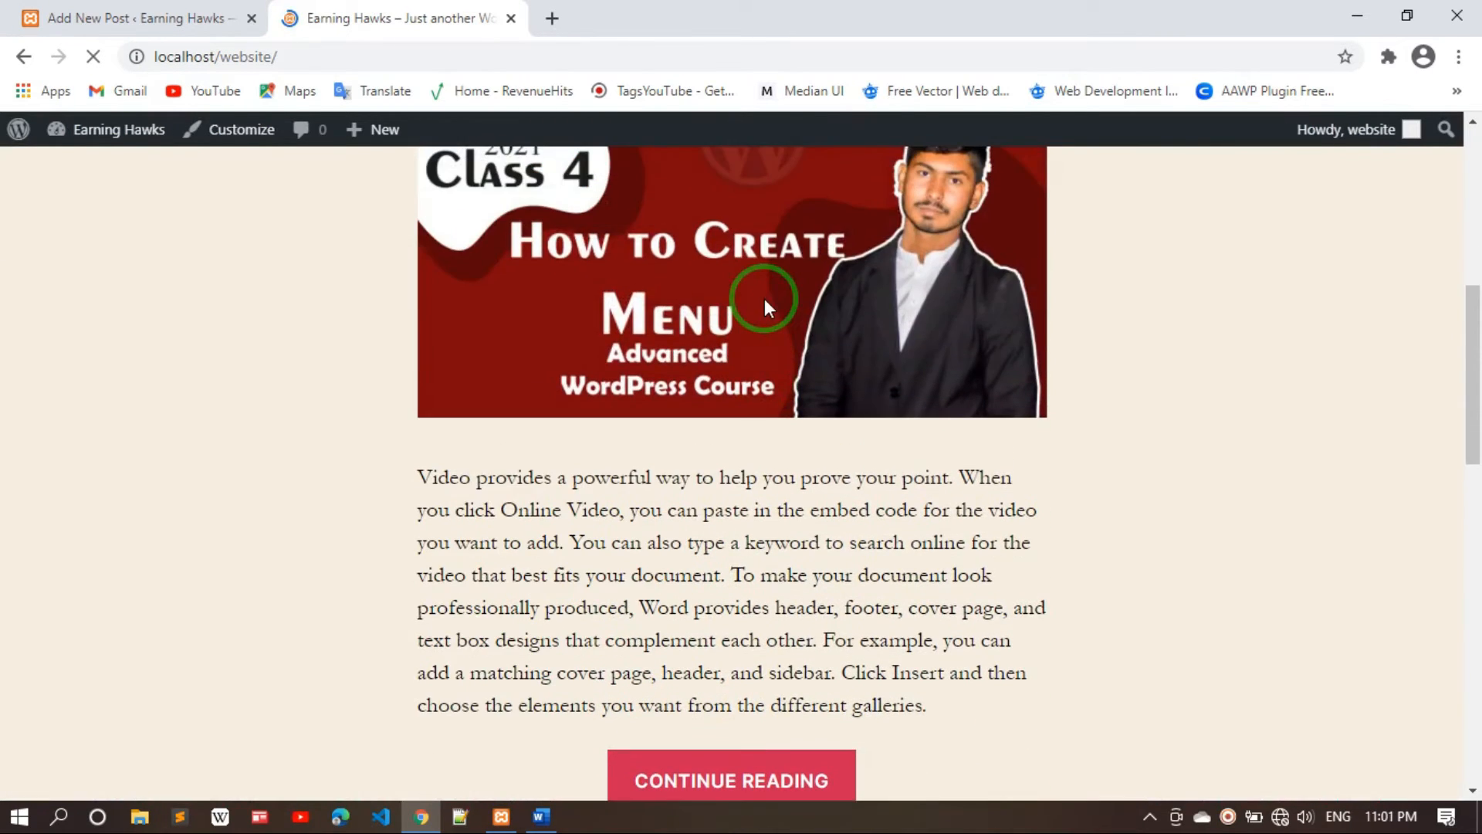
scroll(688, 471, "down", 1)
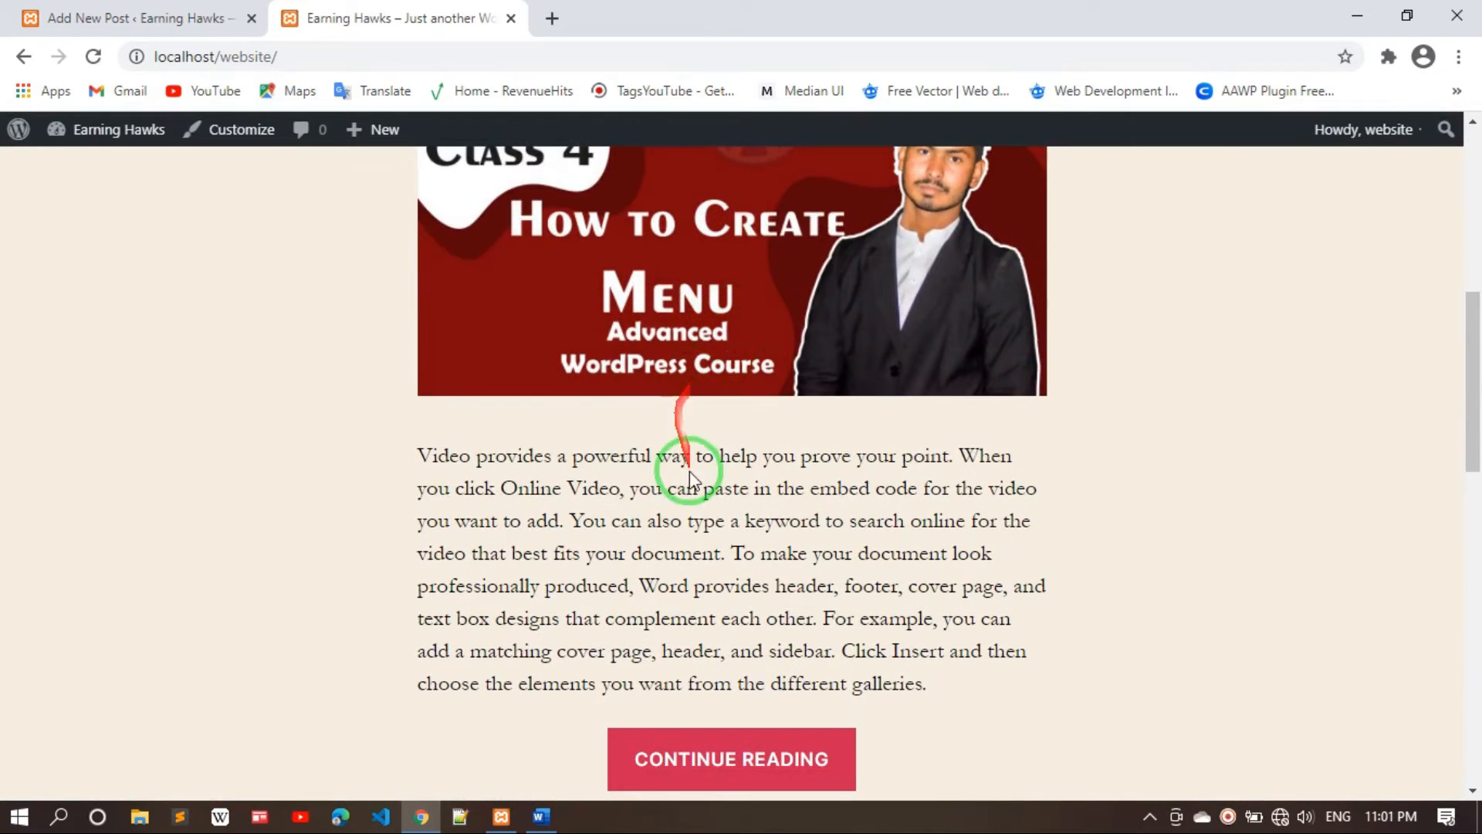
Open the full post through its Continue Reading link, look through its text, and return to the home page
scroll(705, 571, "down", 2)
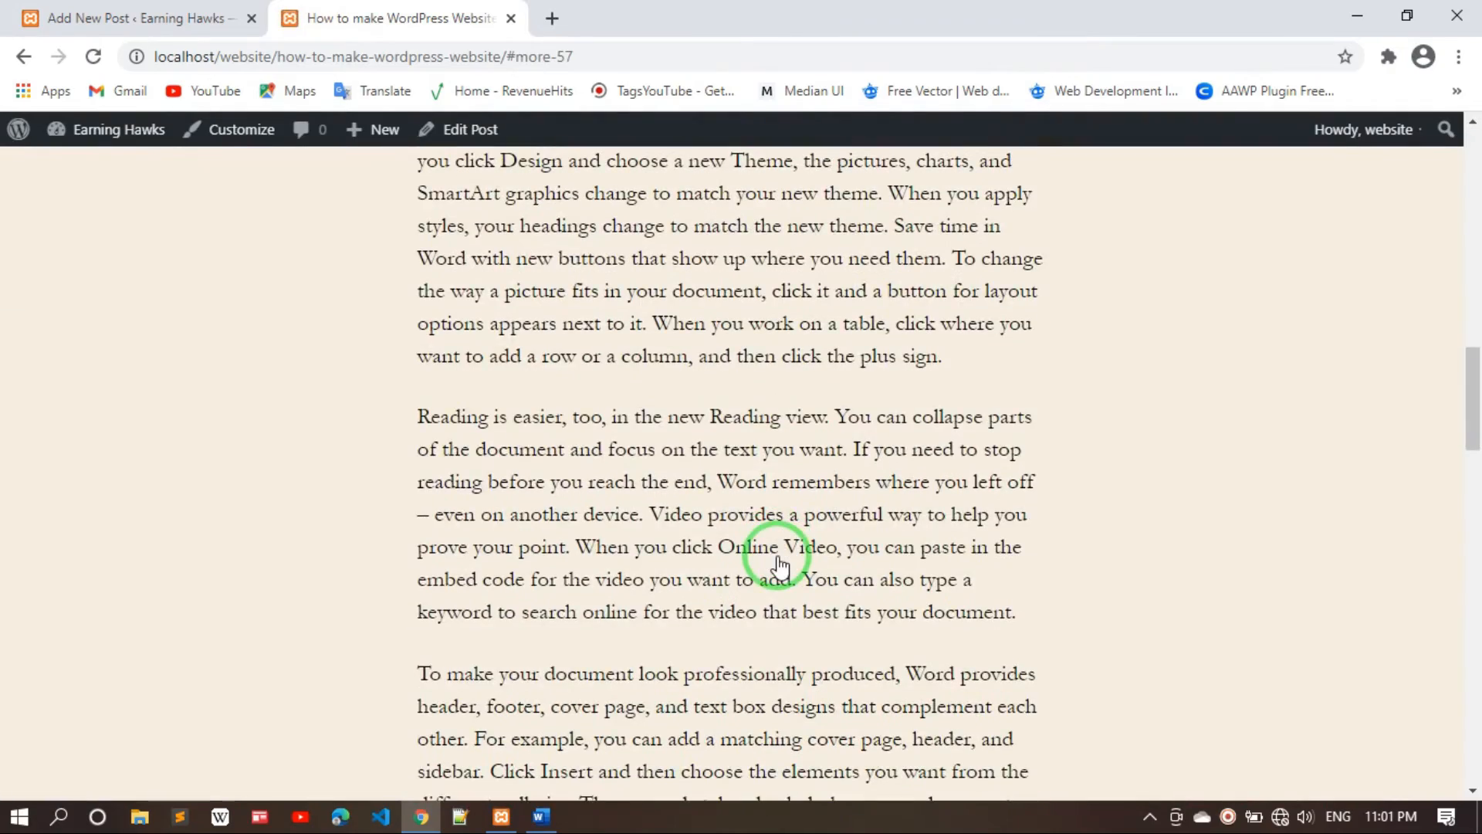
scroll(780, 566, "down", 15)
scroll(780, 566, "up", 18)
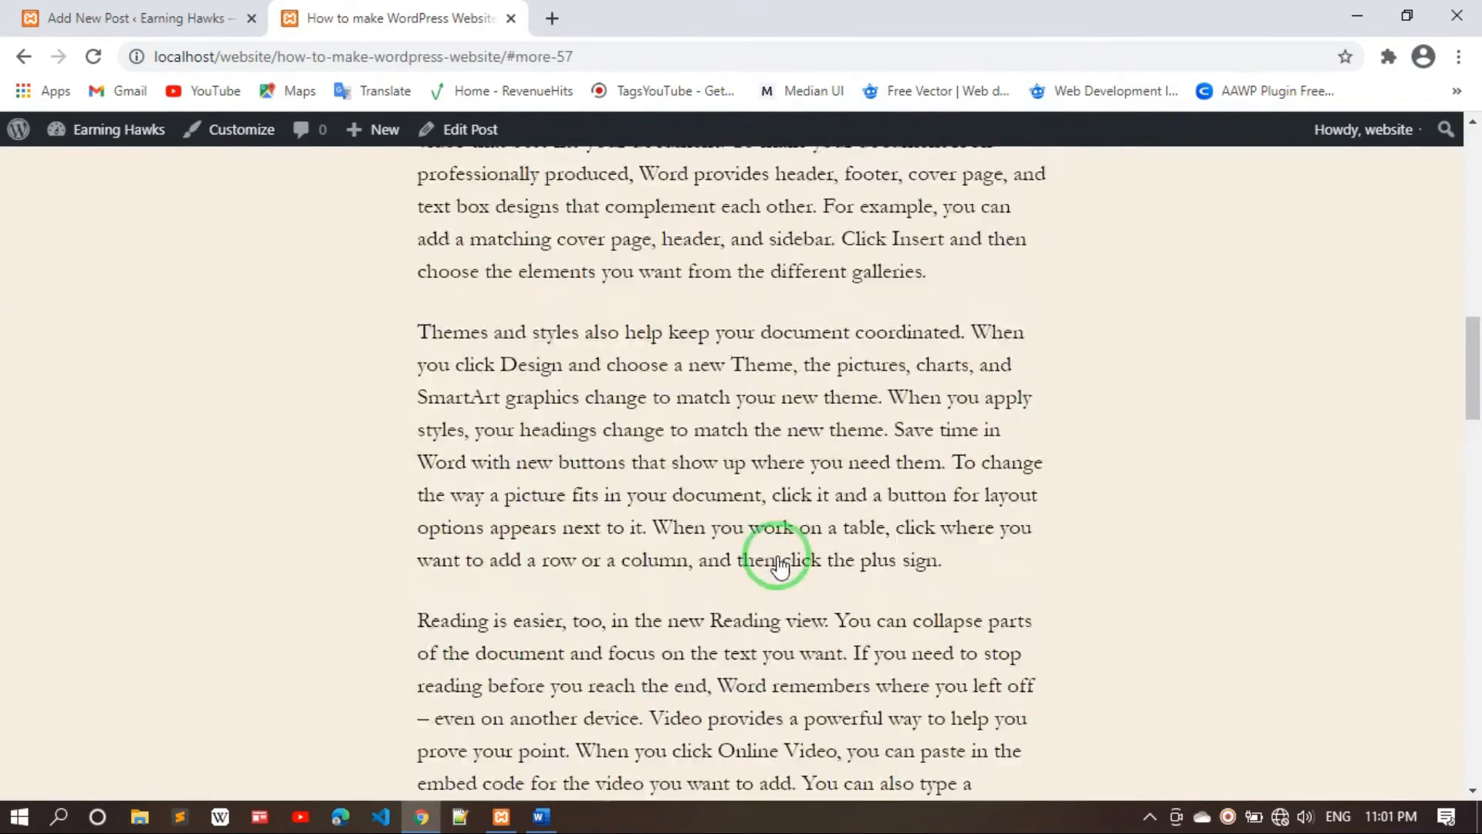
scroll(780, 566, "up", 12)
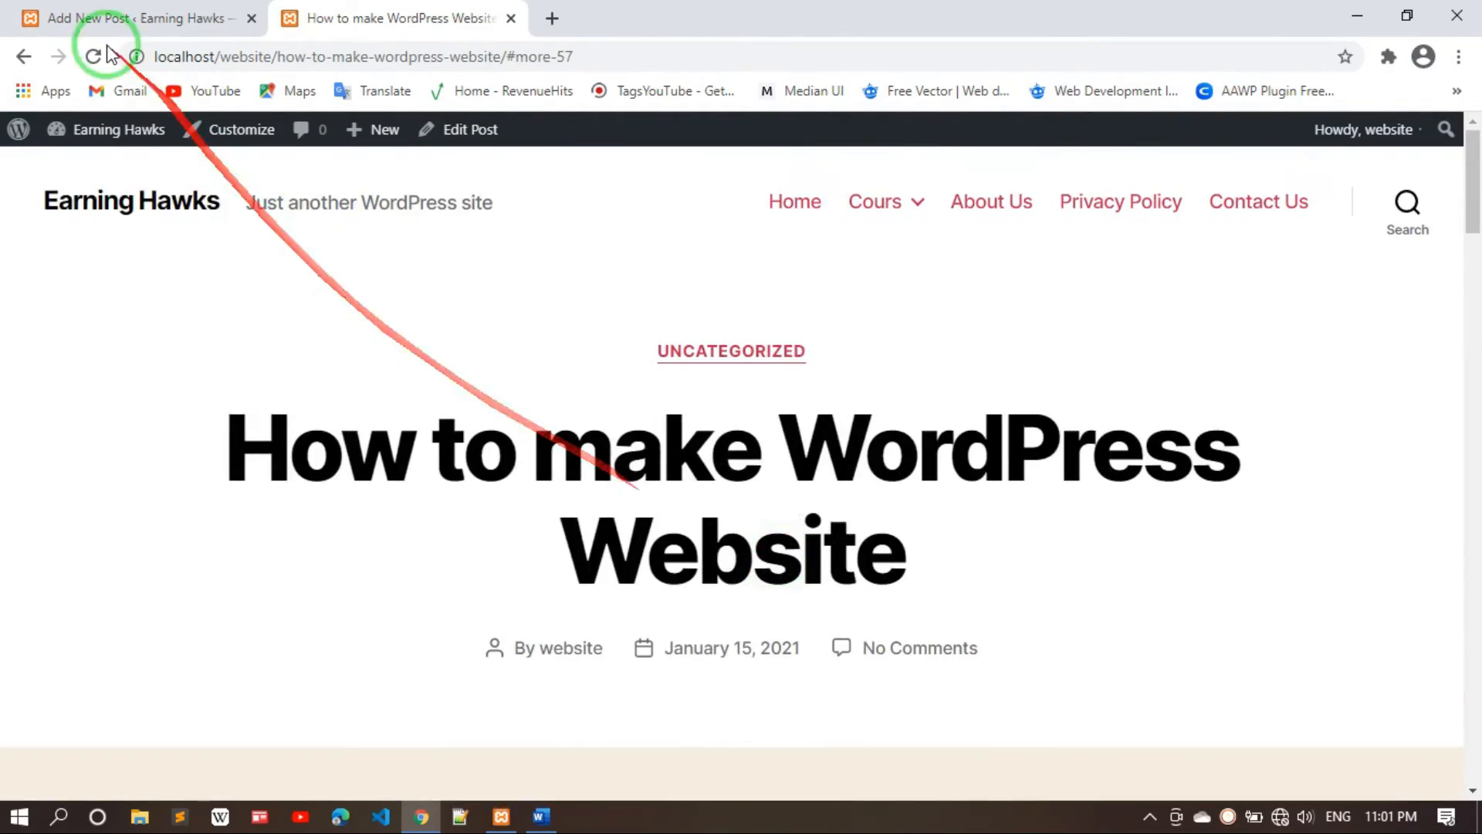
left_click(22, 59)
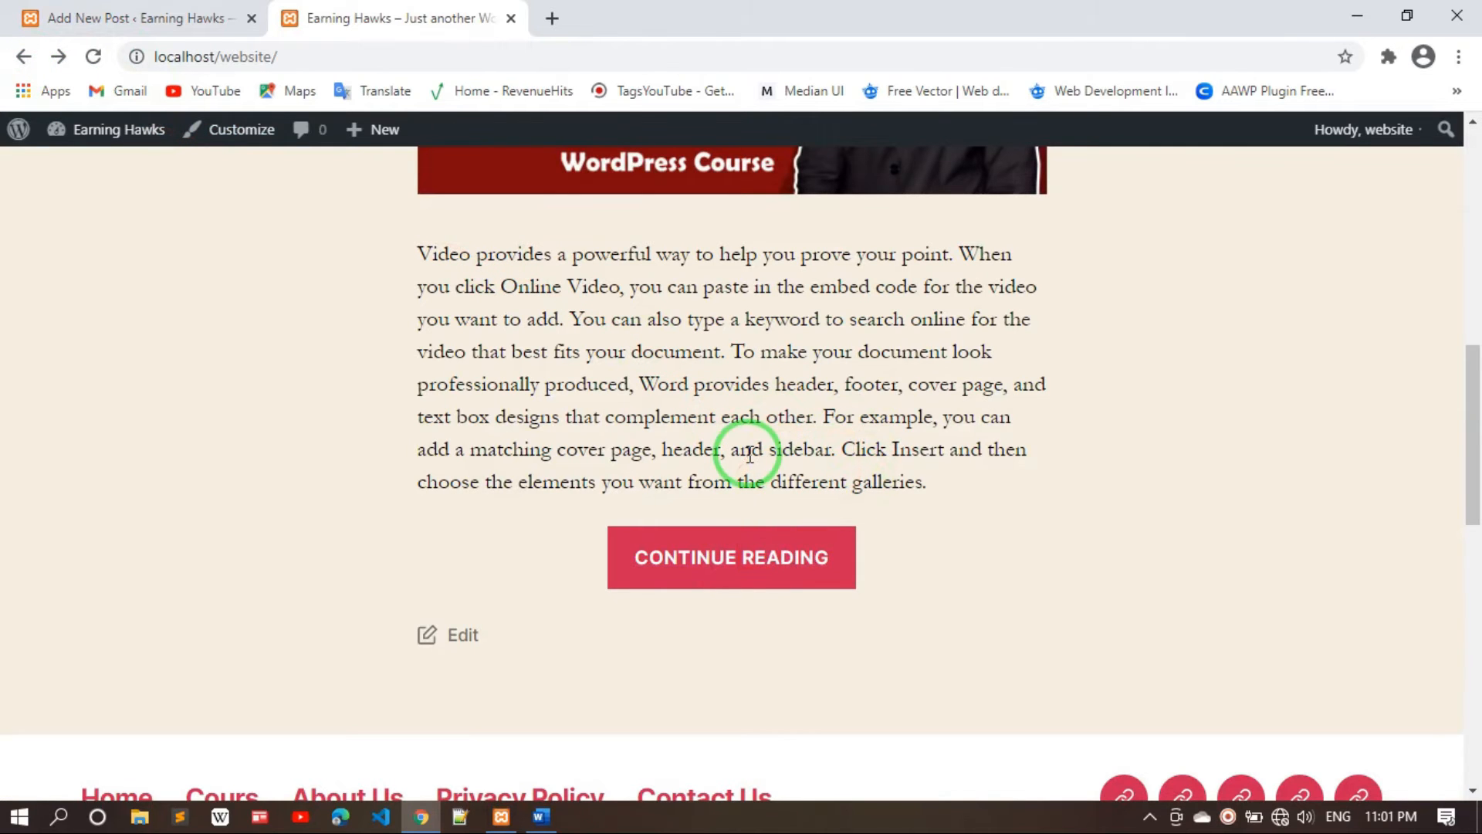
scroll(750, 454, "up", 2)
Return to the post editor, retype the More block's label as "READ MORE", and update the post
left_click(109, 16)
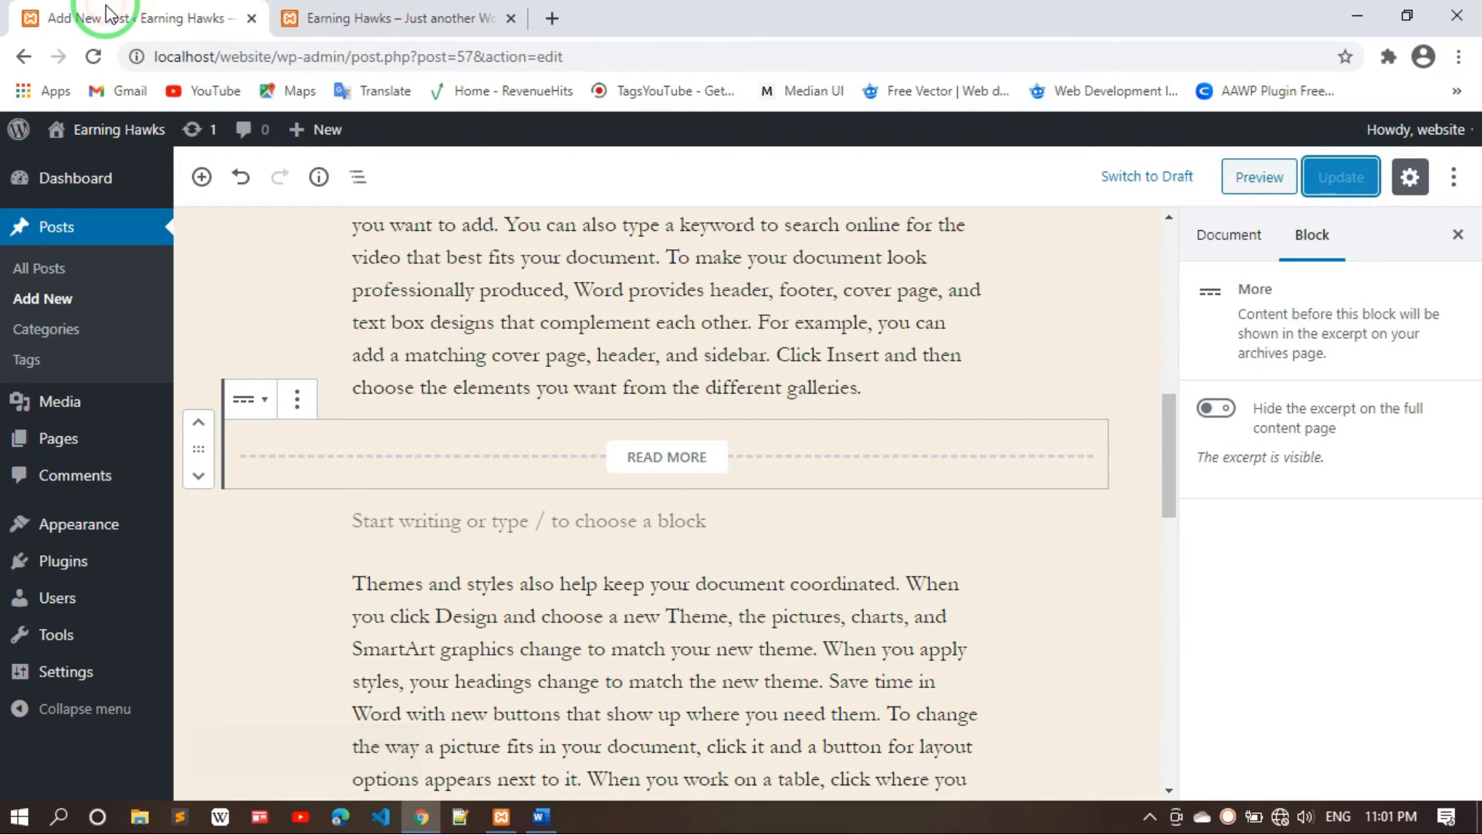
double_click(706, 457)
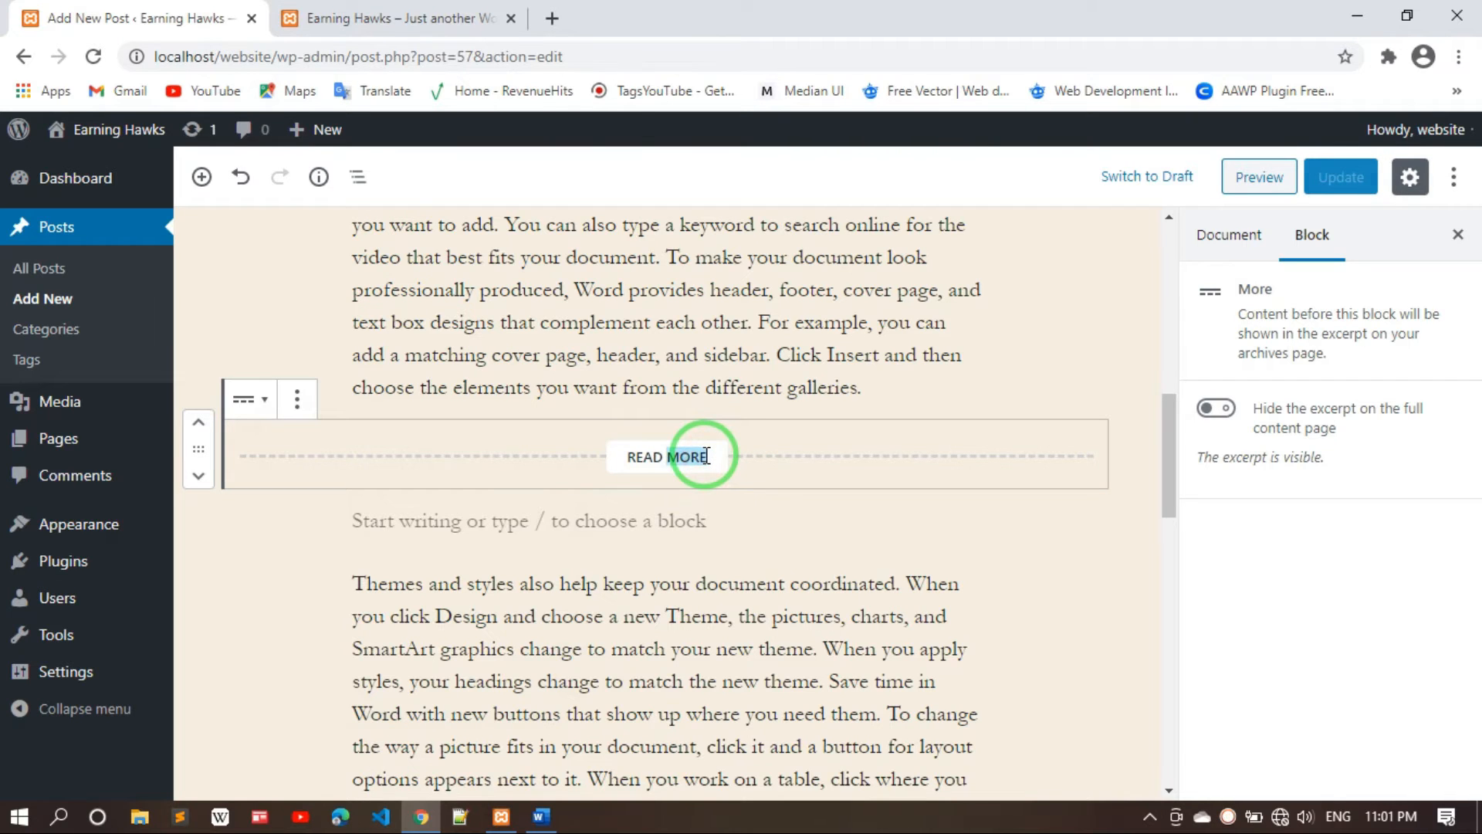
key("BackSpace")
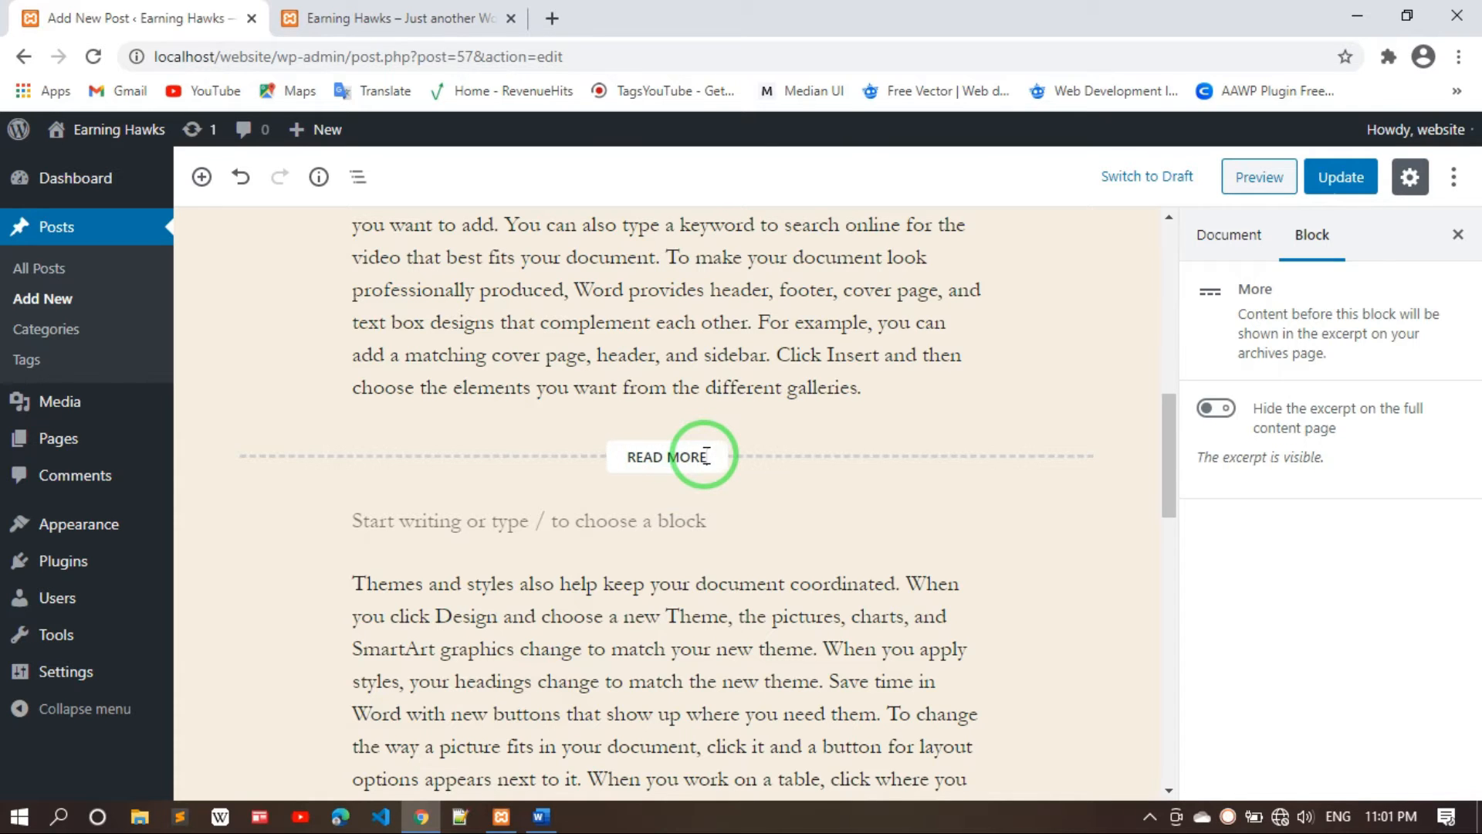
left_click(870, 448)
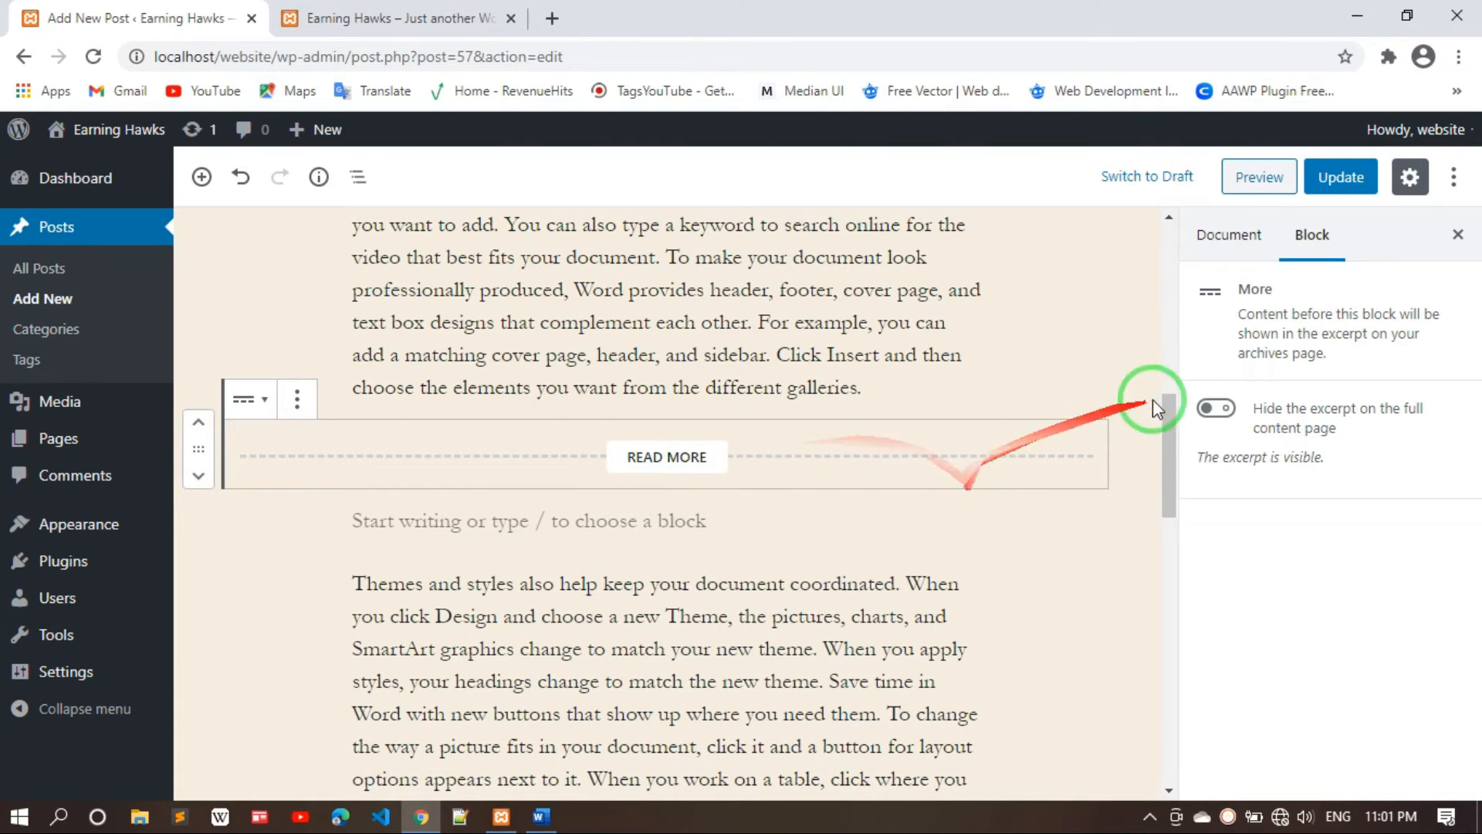
left_click(1347, 196)
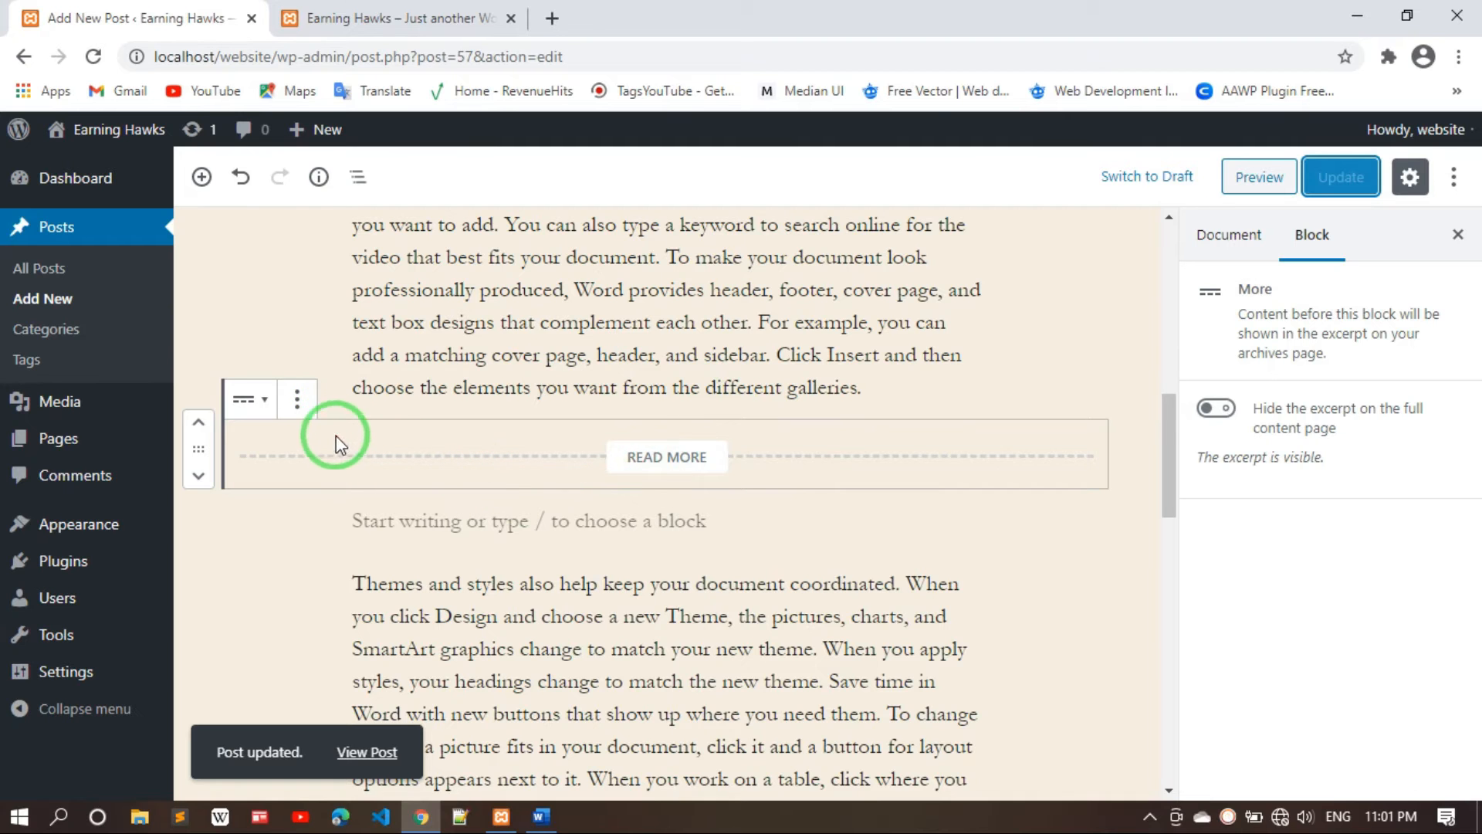
Reload the site's home page and check the label of the link below the post's excerpt
left_click(412, 17)
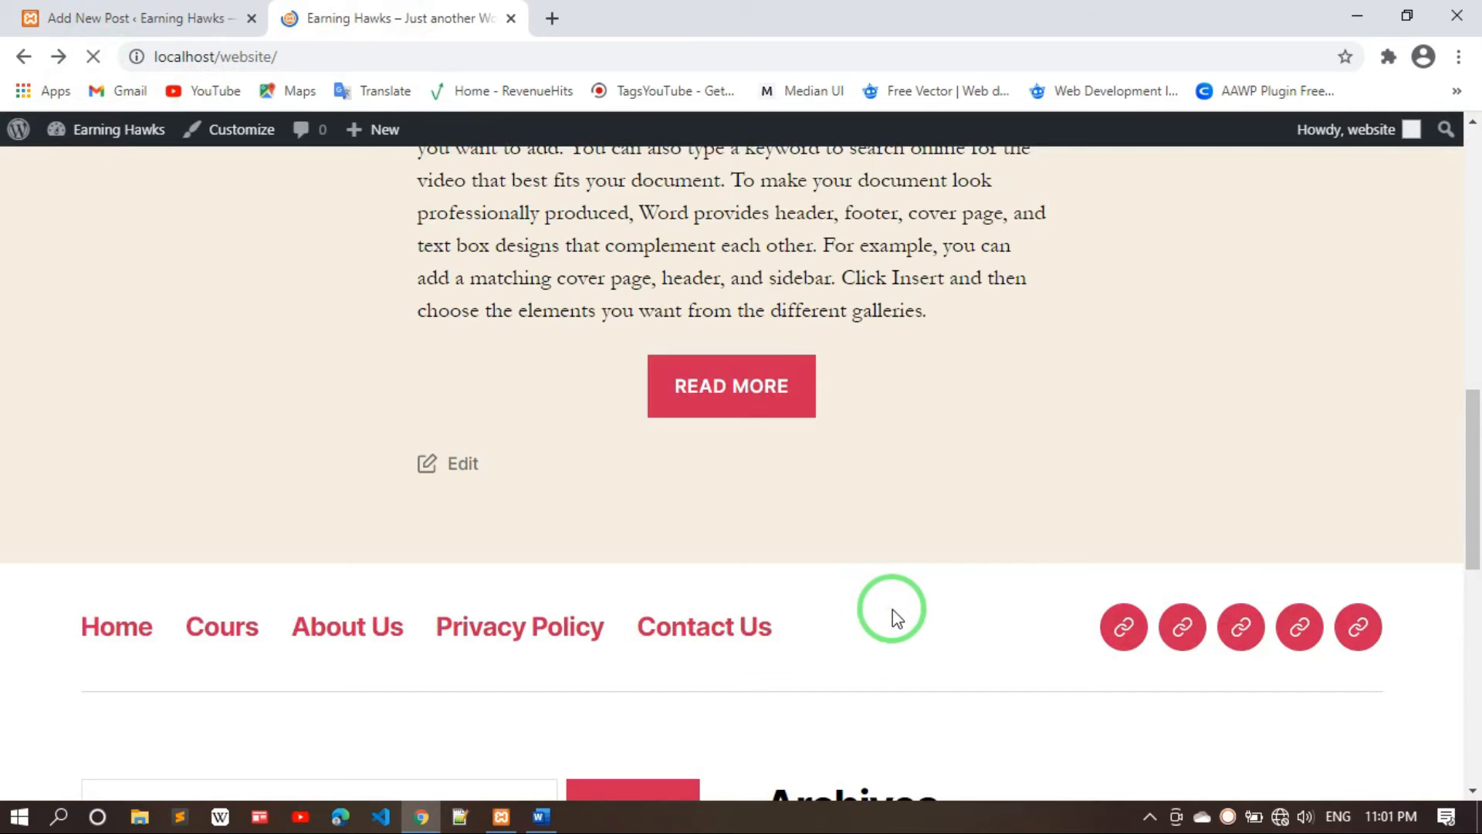
scroll(893, 609, "up", 4)
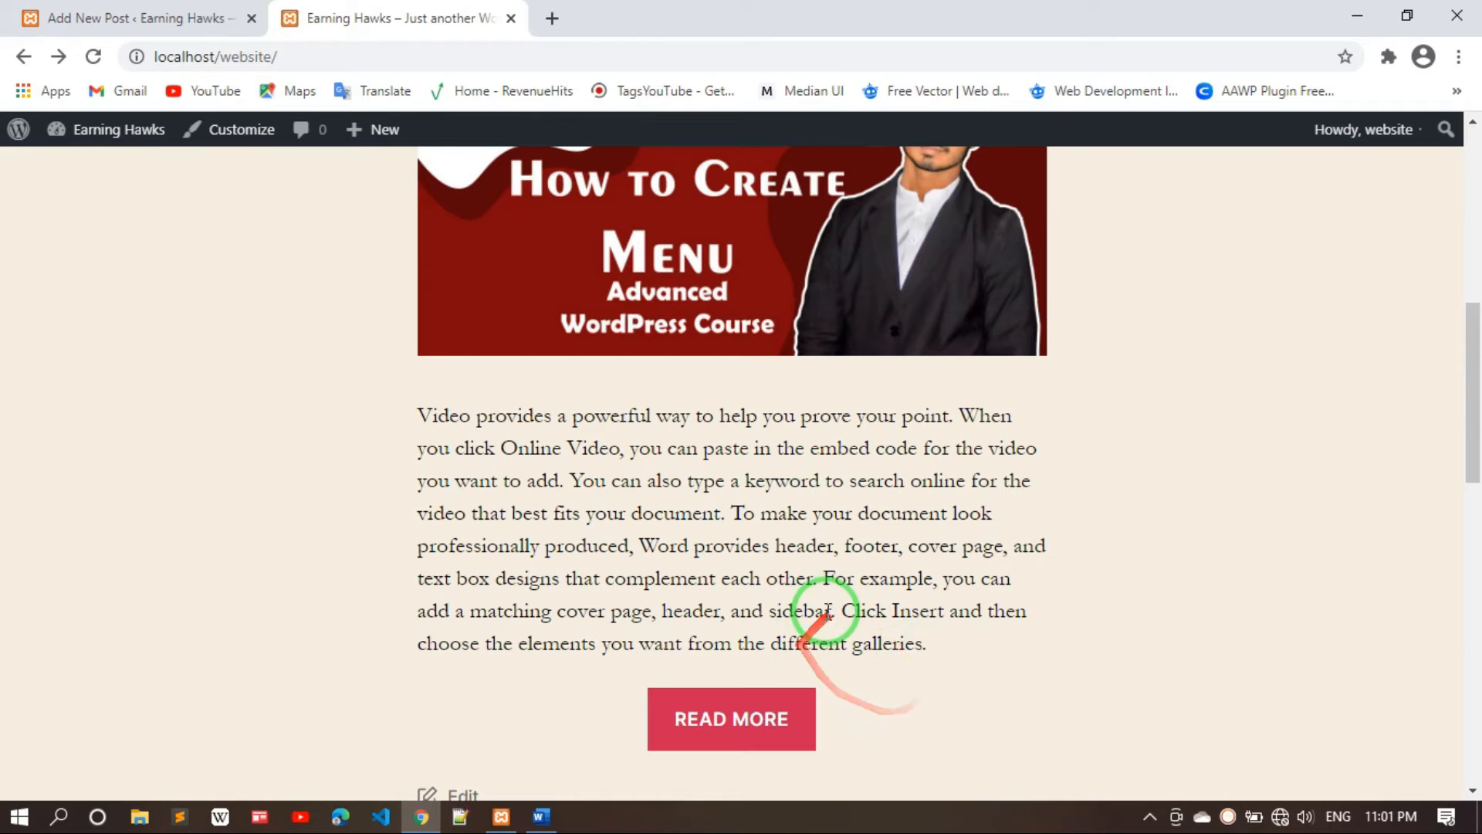
scroll(826, 610, "up", 3)
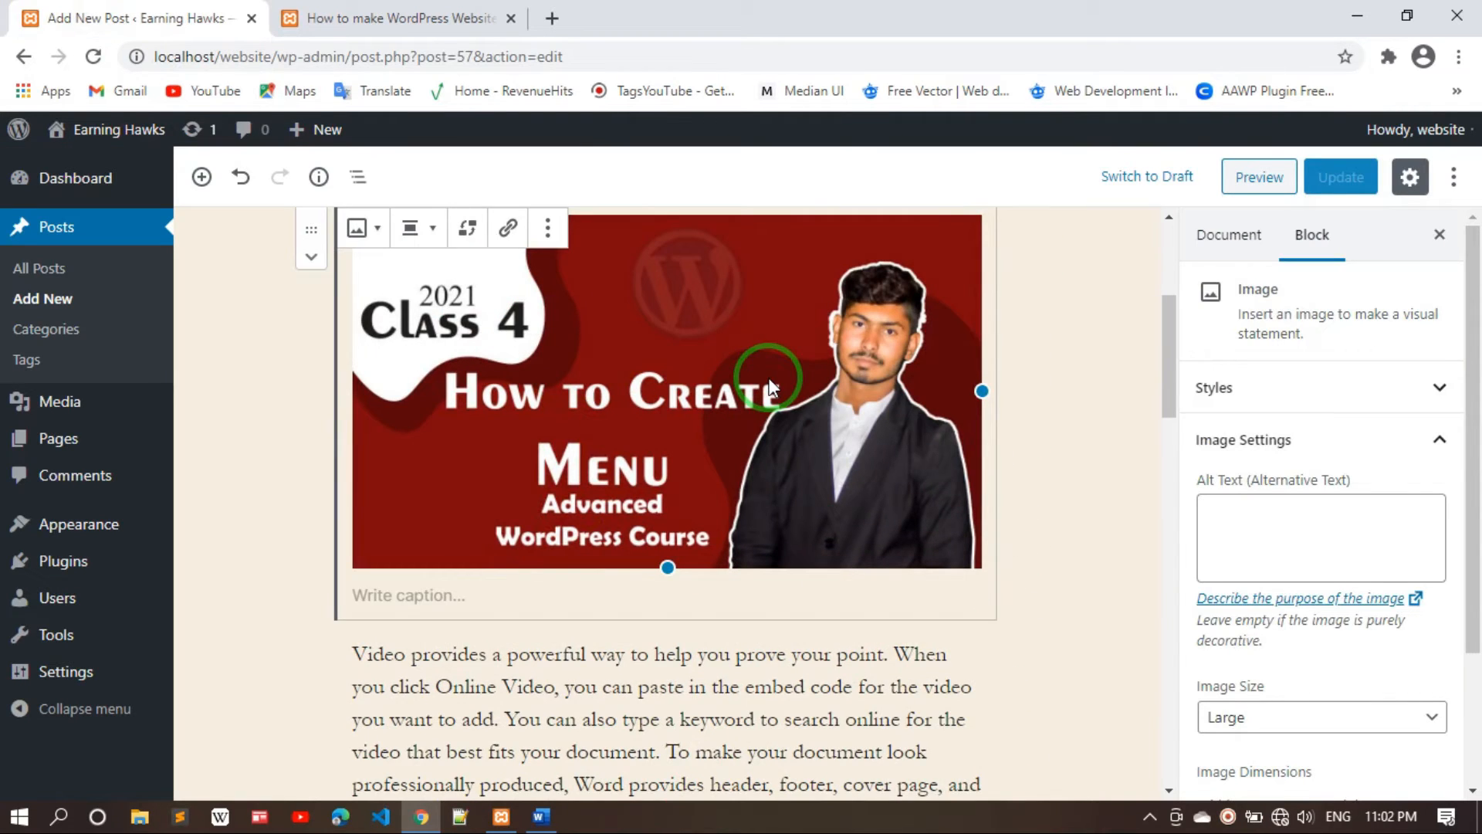
scroll(769, 378, "up", 3)
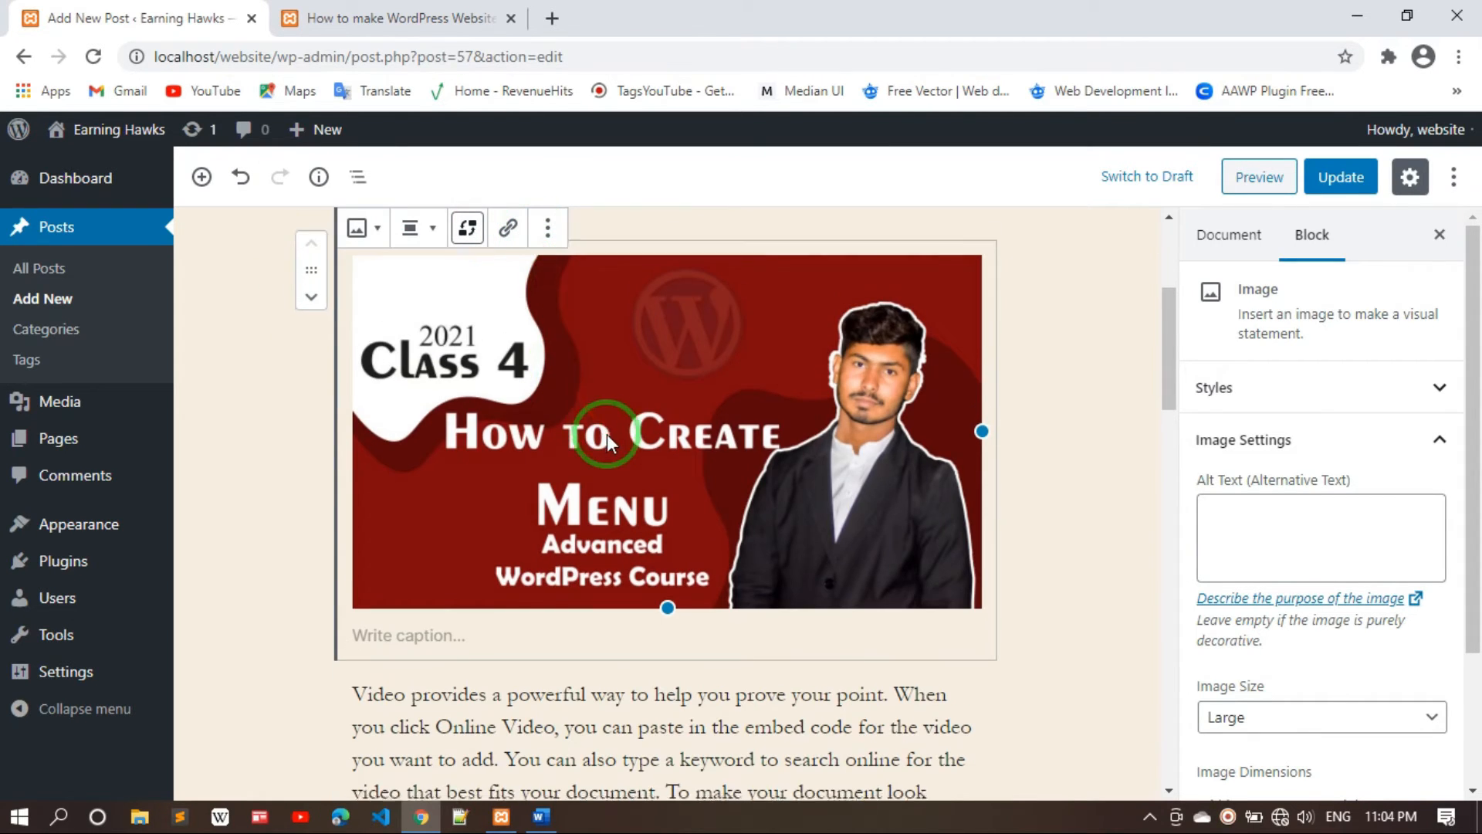
scroll(602, 433, "down", 5)
left_click(705, 537)
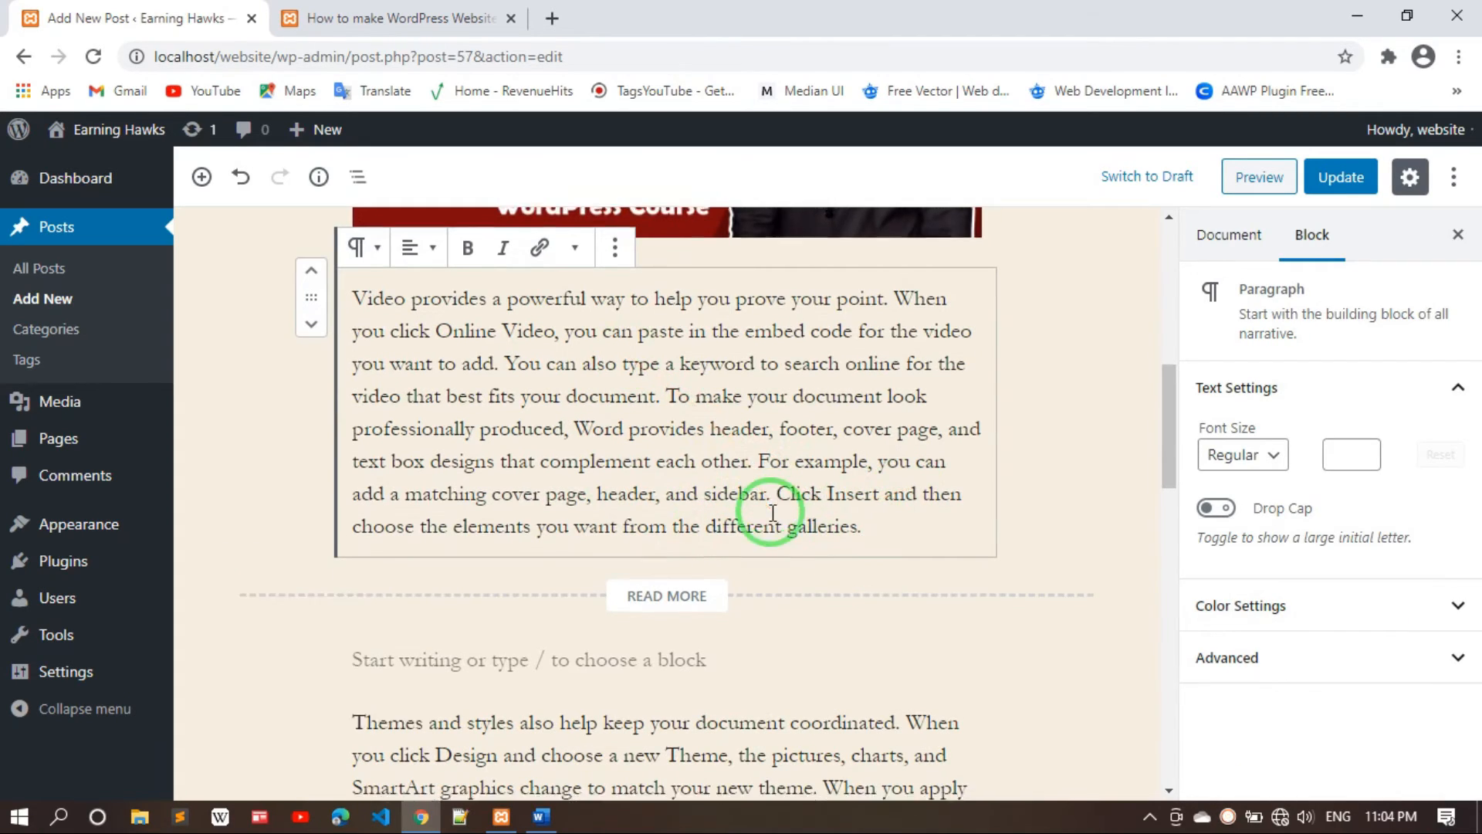
scroll(769, 509, "down", 7)
scroll(772, 512, "up", 7)
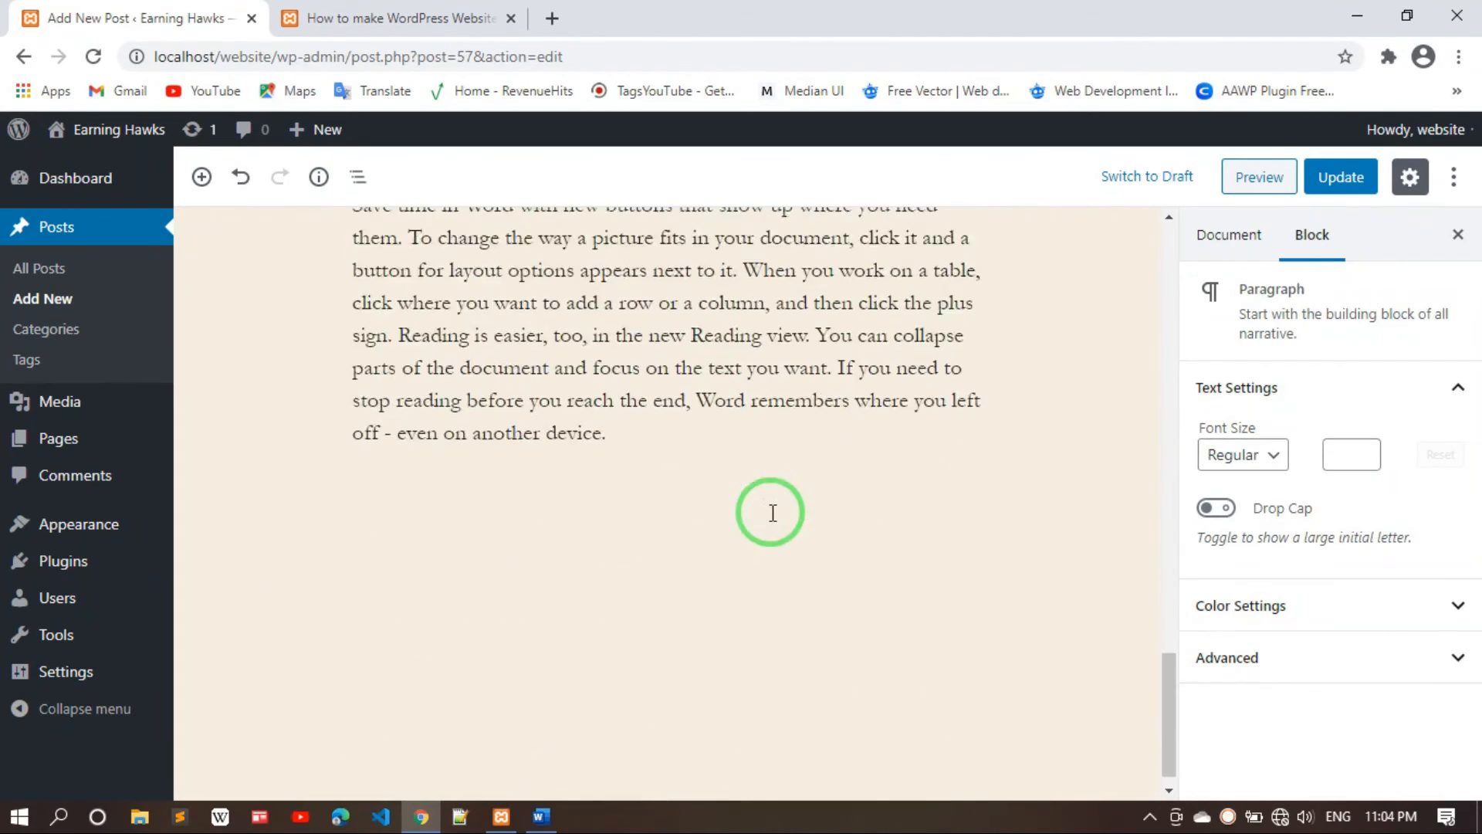
scroll(772, 512, "down", 8)
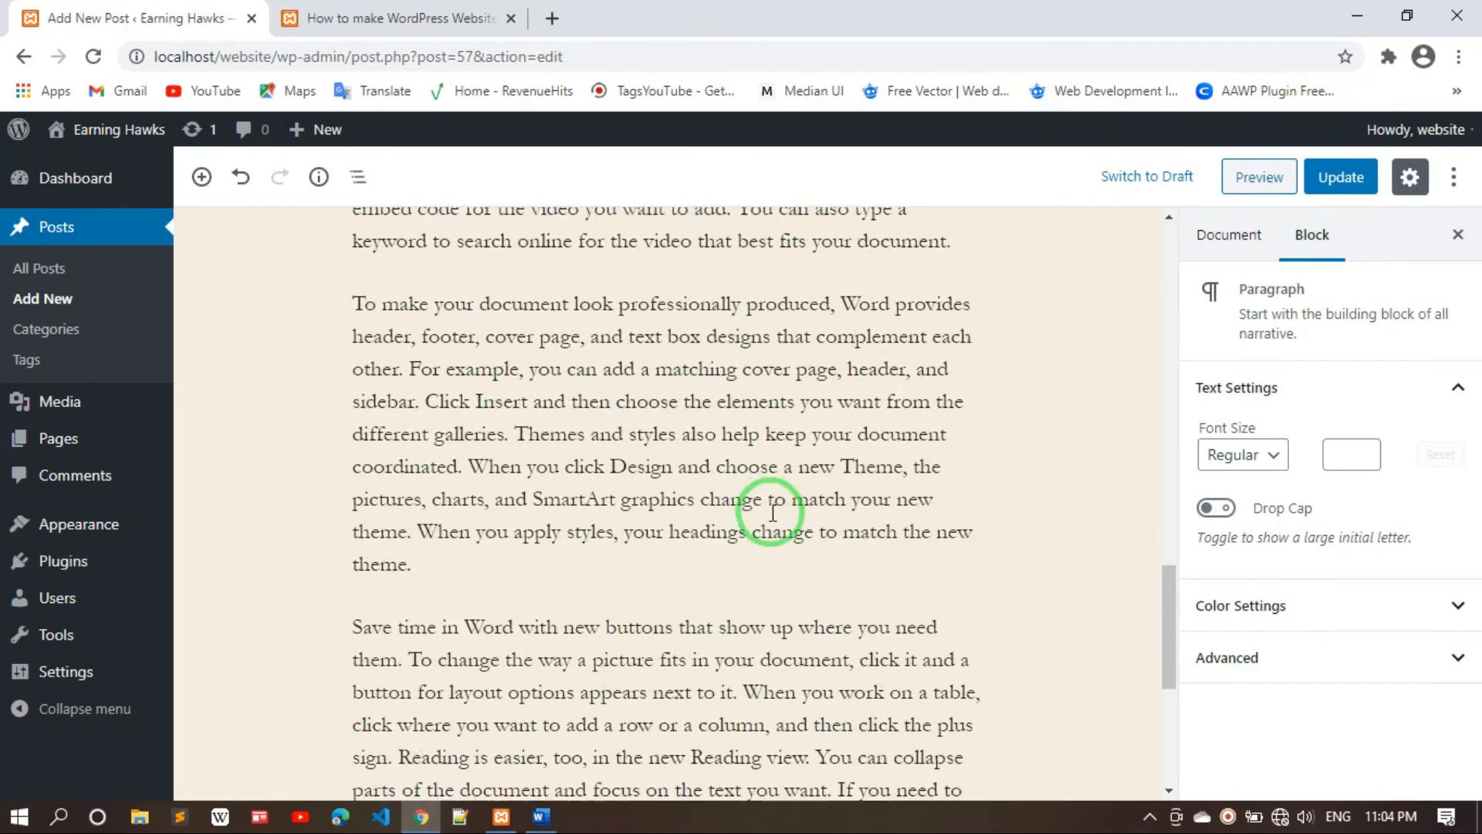
left_click(526, 525)
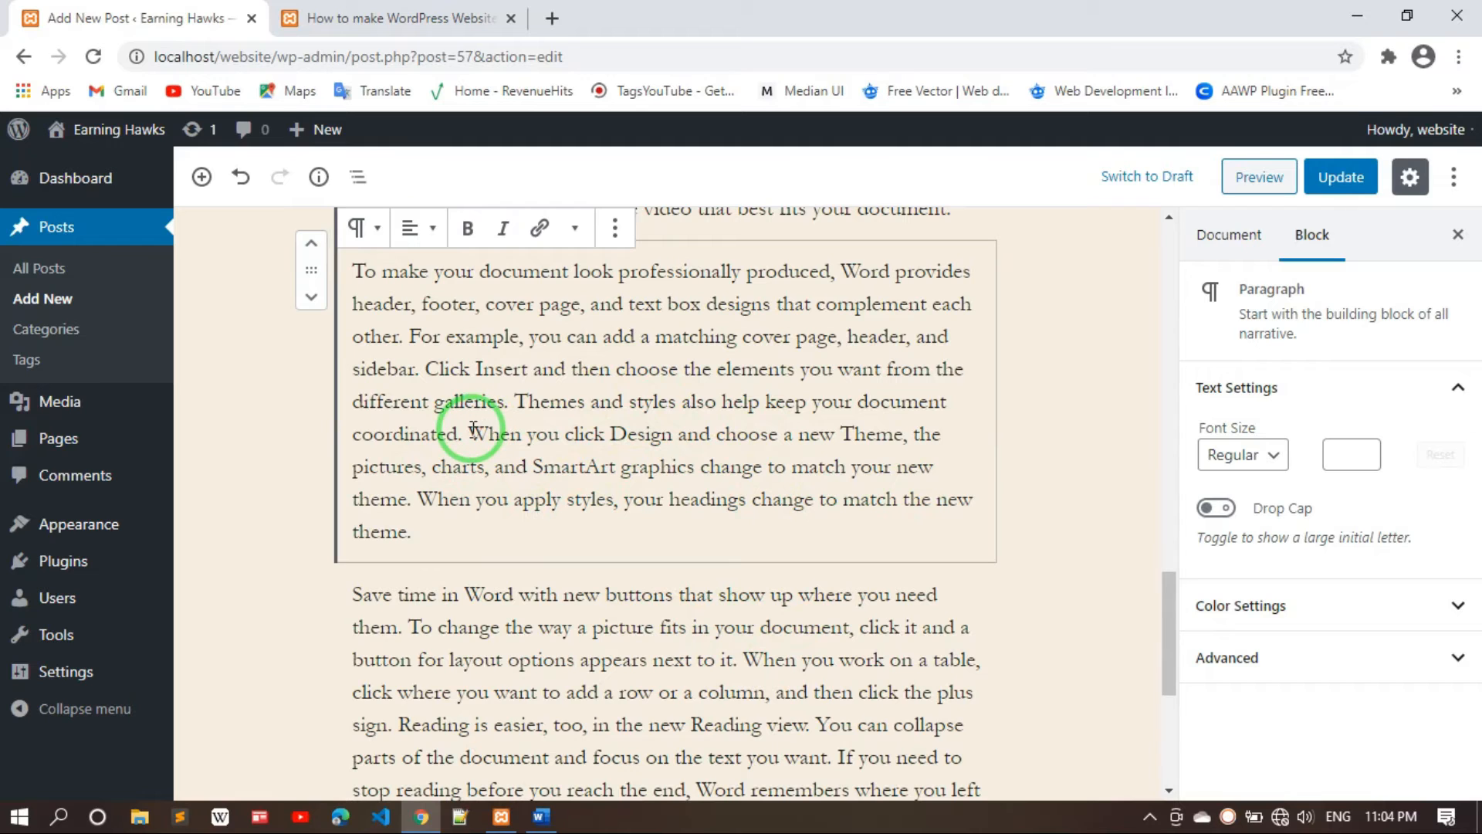
left_click_drag(470, 429, 777, 445)
left_click(538, 228)
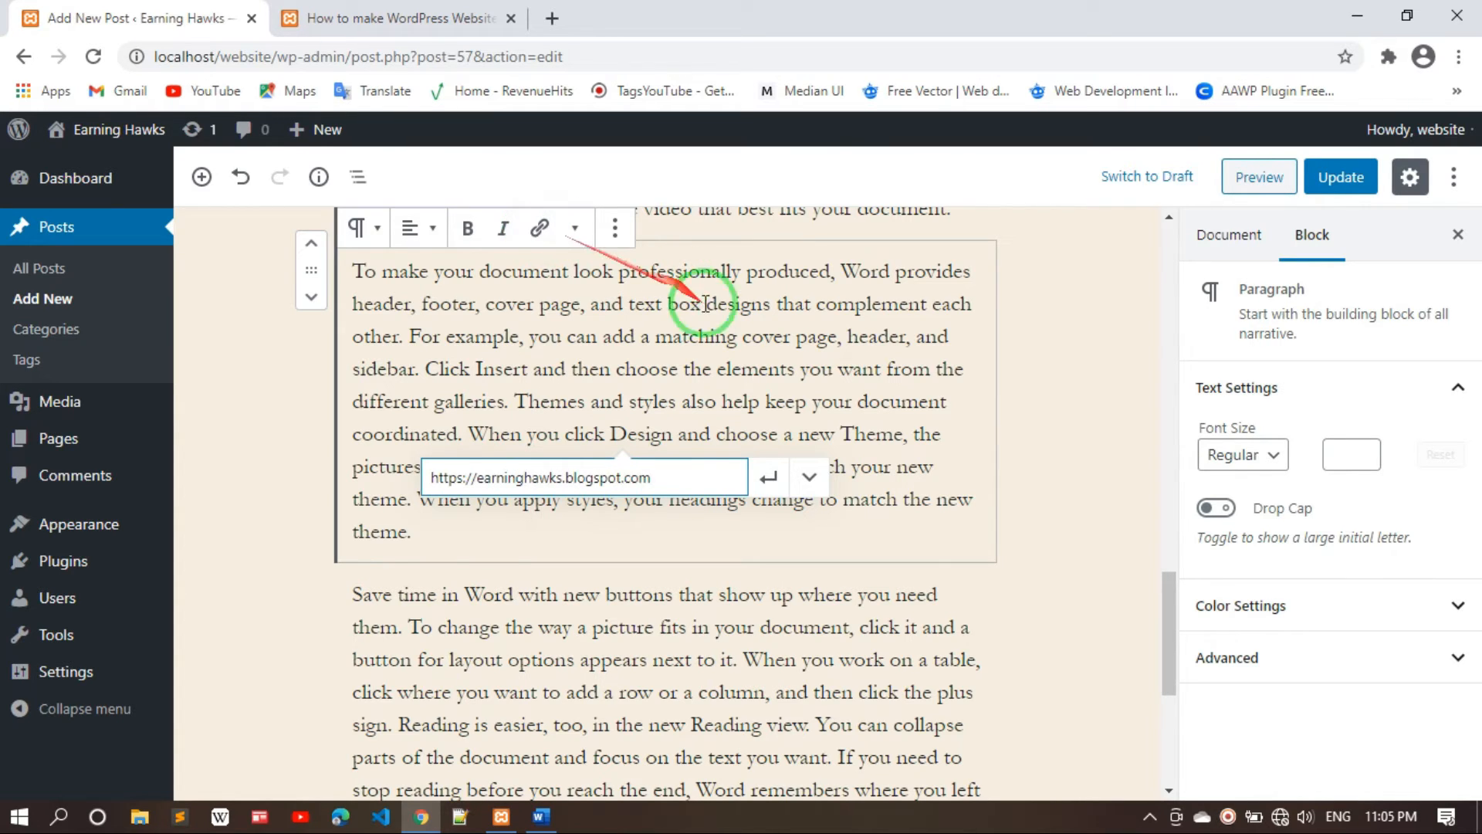
left_click(769, 477)
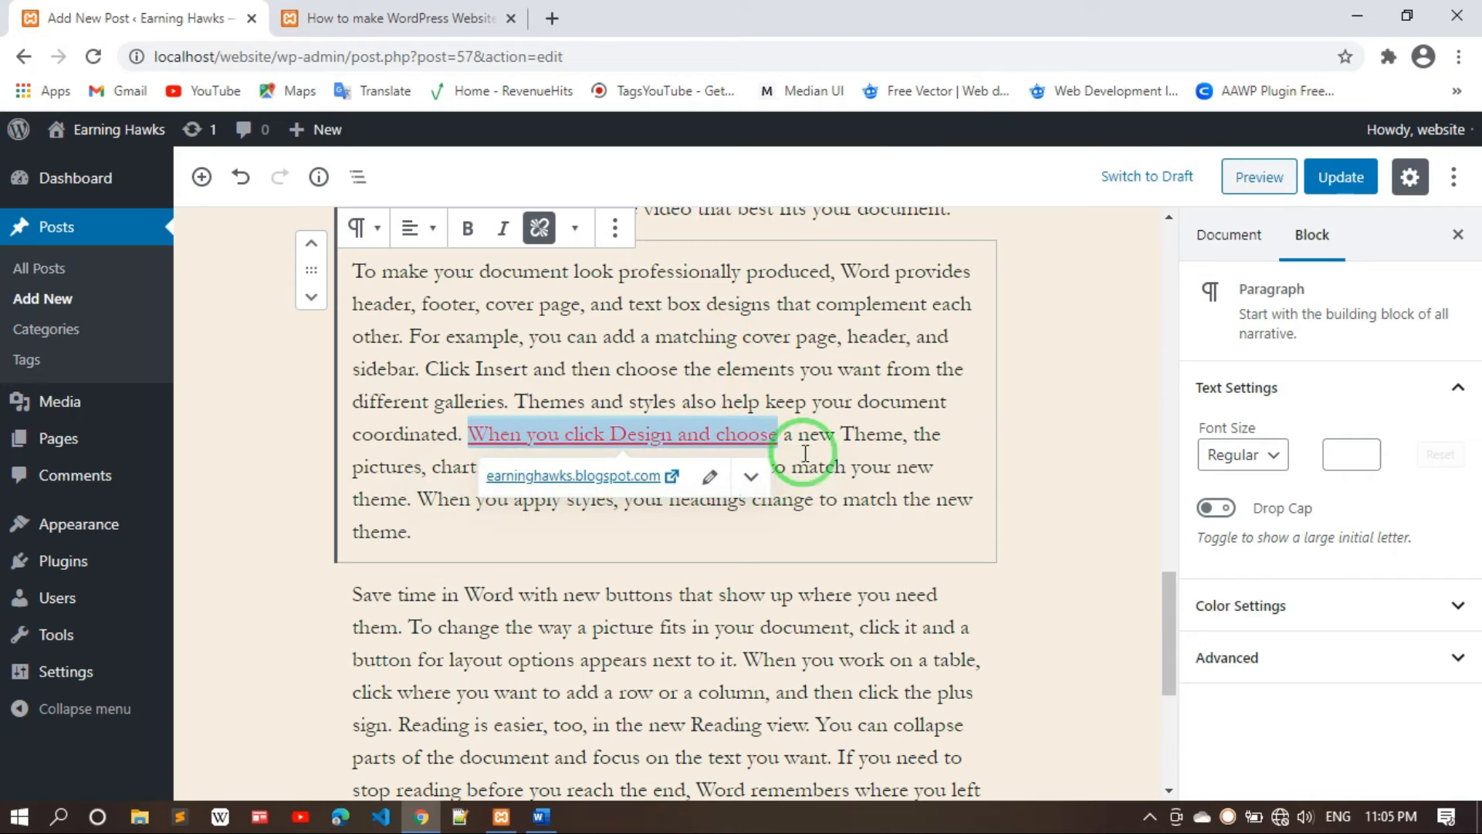
left_click(1346, 187)
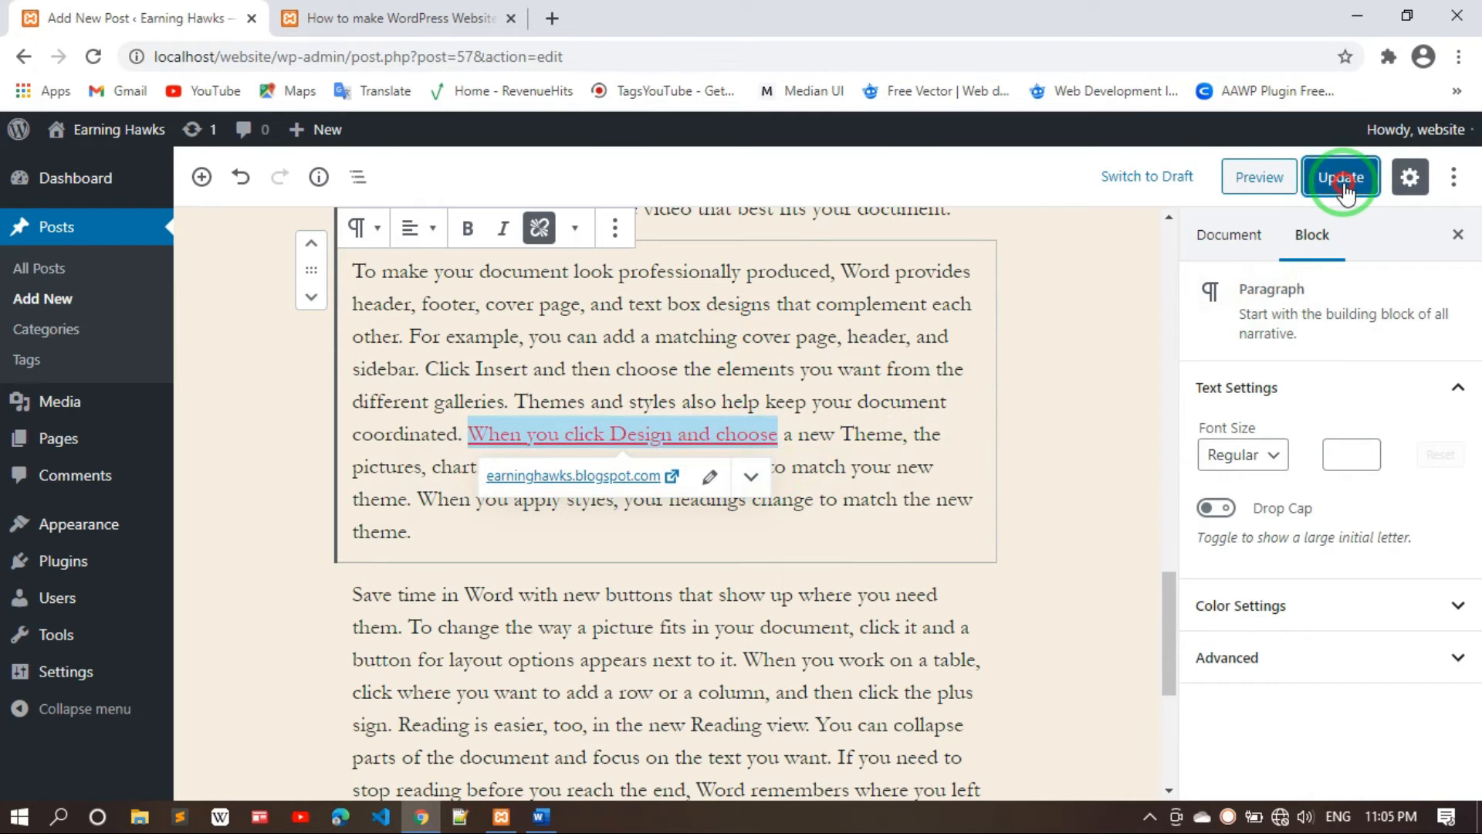
Go back from the old post page to the home page and open the full post through its Read More link
left_click(472, 19)
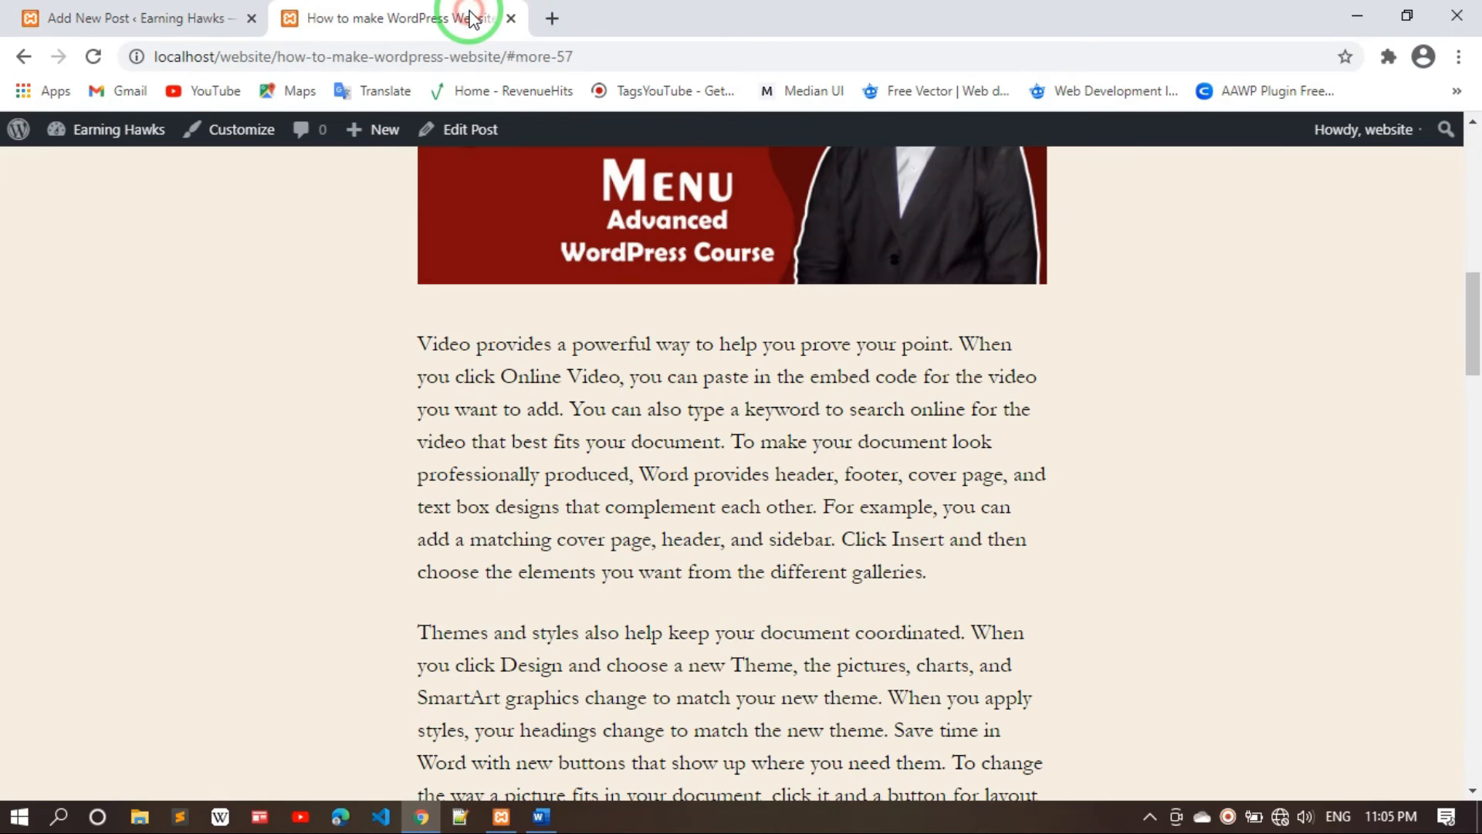
left_click(30, 58)
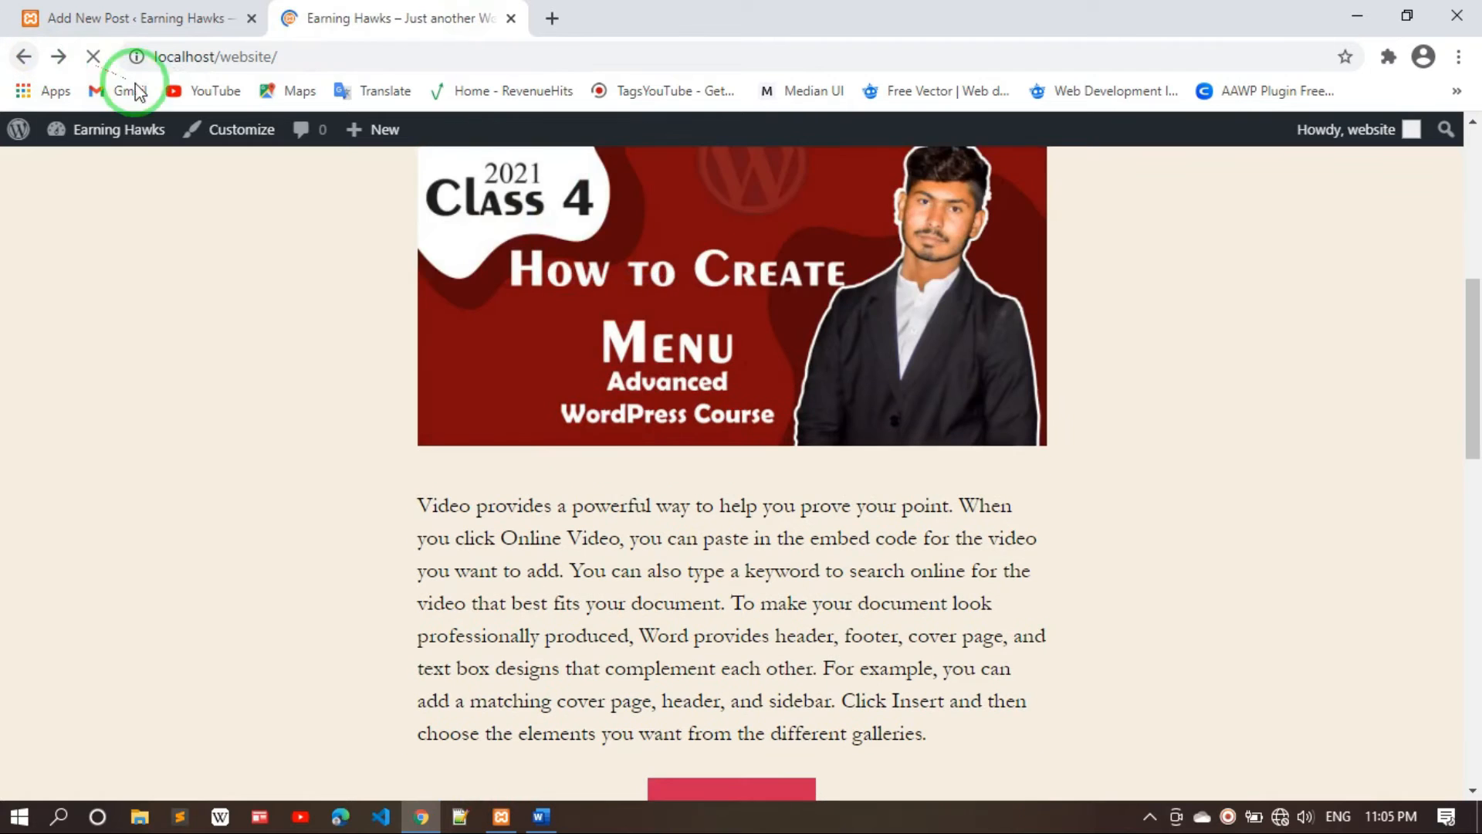
left_click(721, 775)
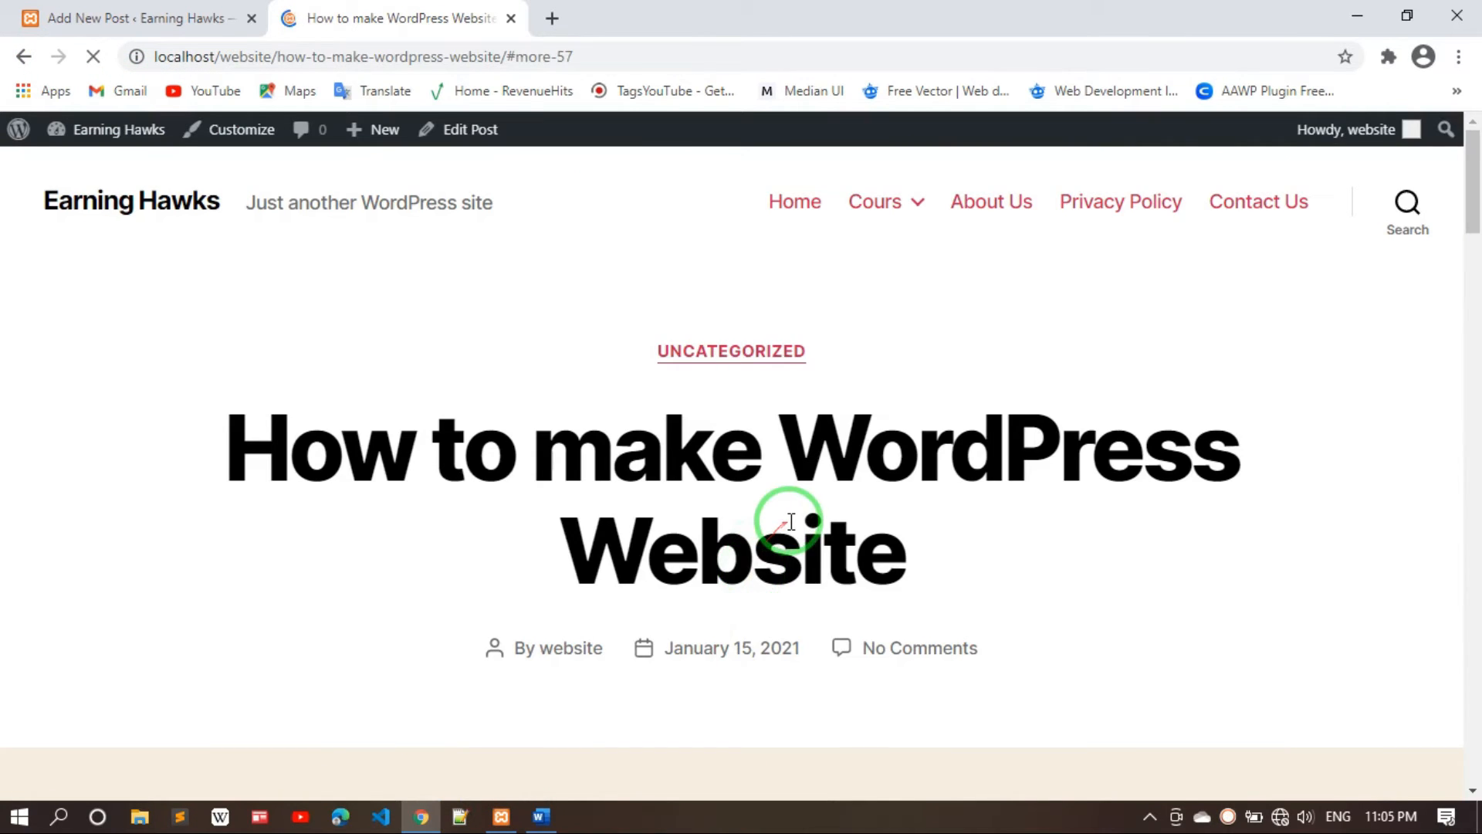
Test the "When you click Design and choose" link in the live post, check the network connection, and return to the post page
scroll(772, 540, "down", 10)
scroll(789, 520, "down", 10)
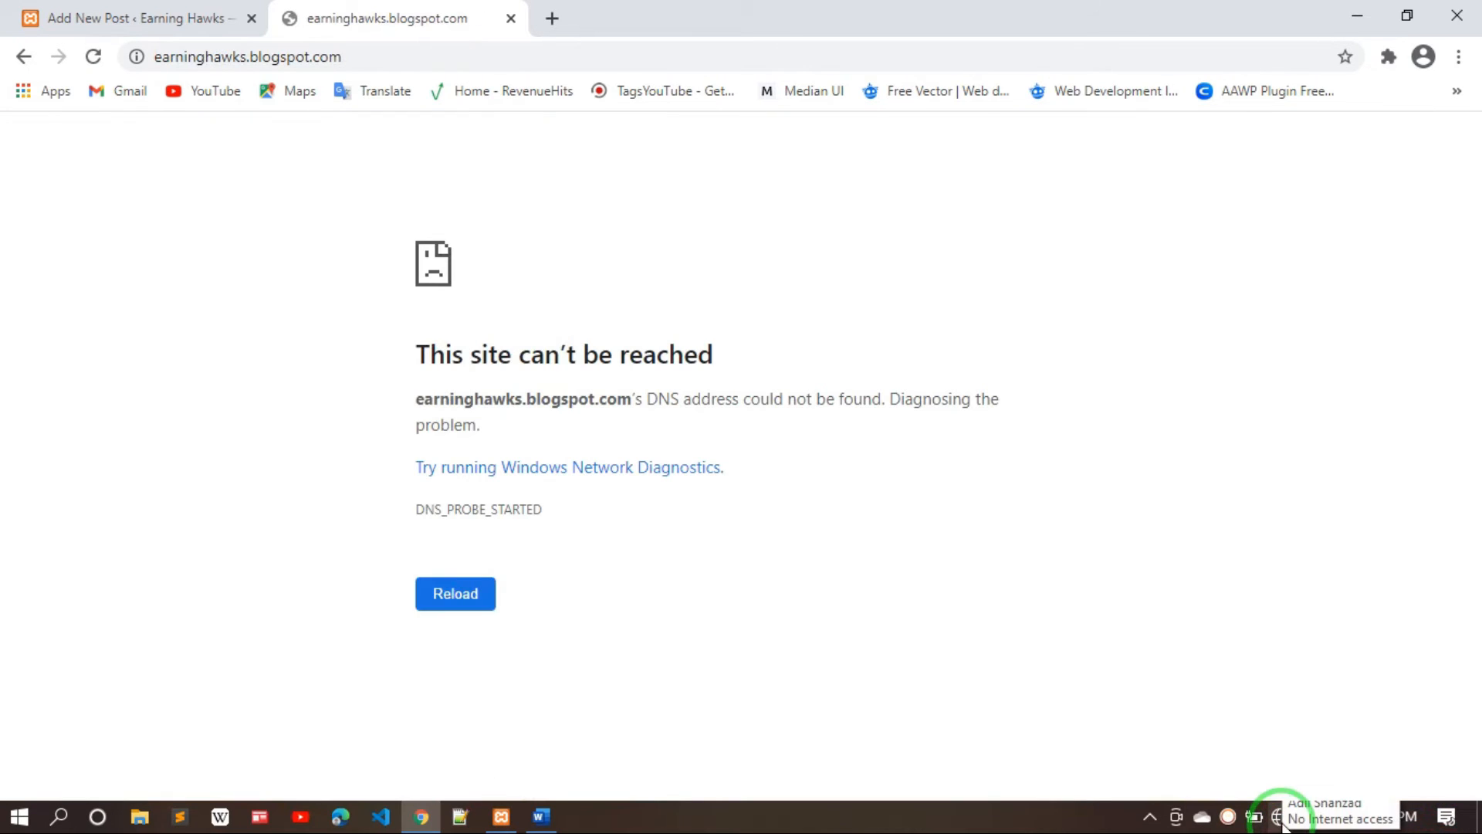
left_click(1280, 818)
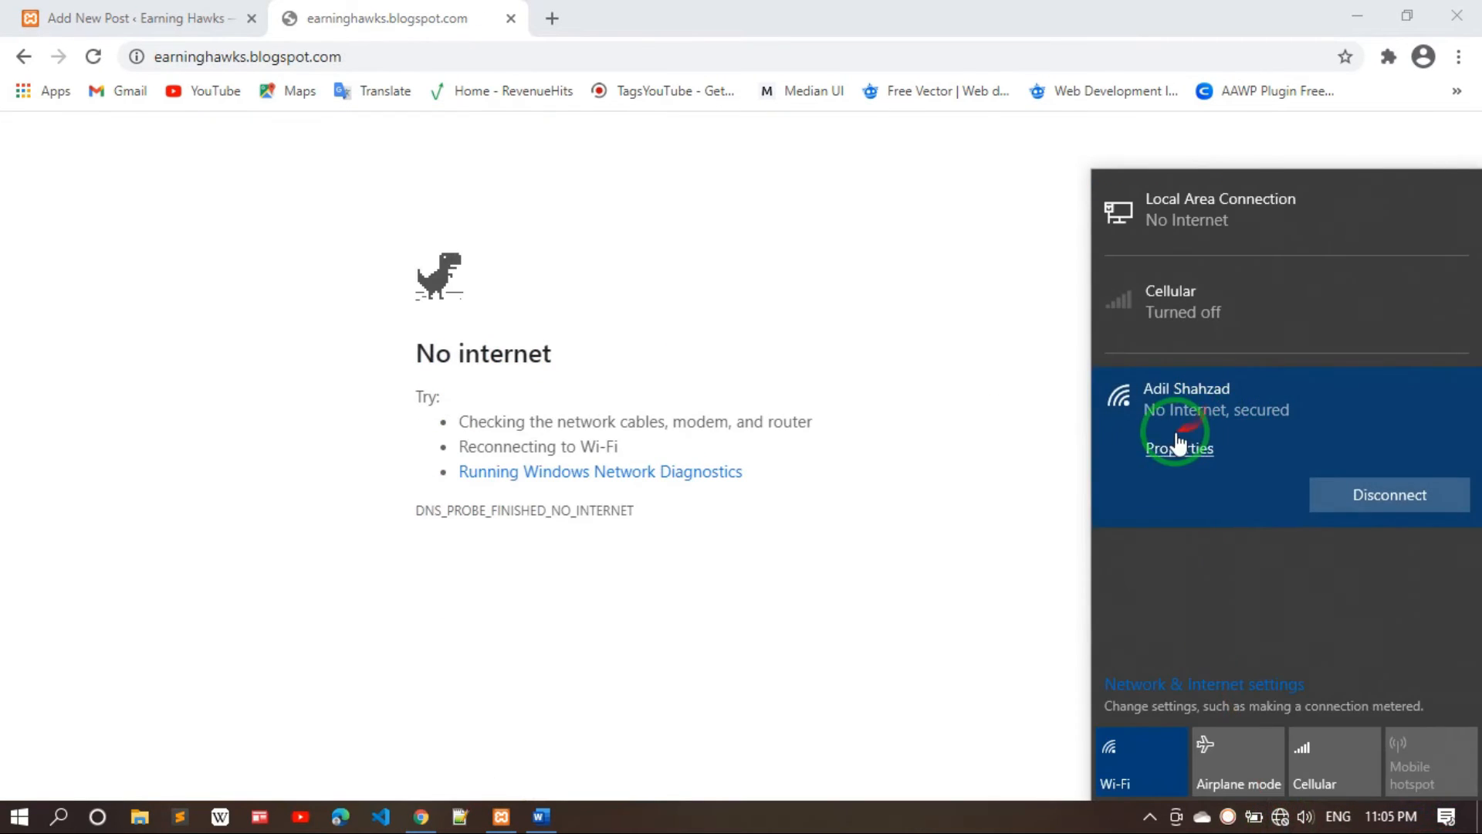
left_click(913, 369)
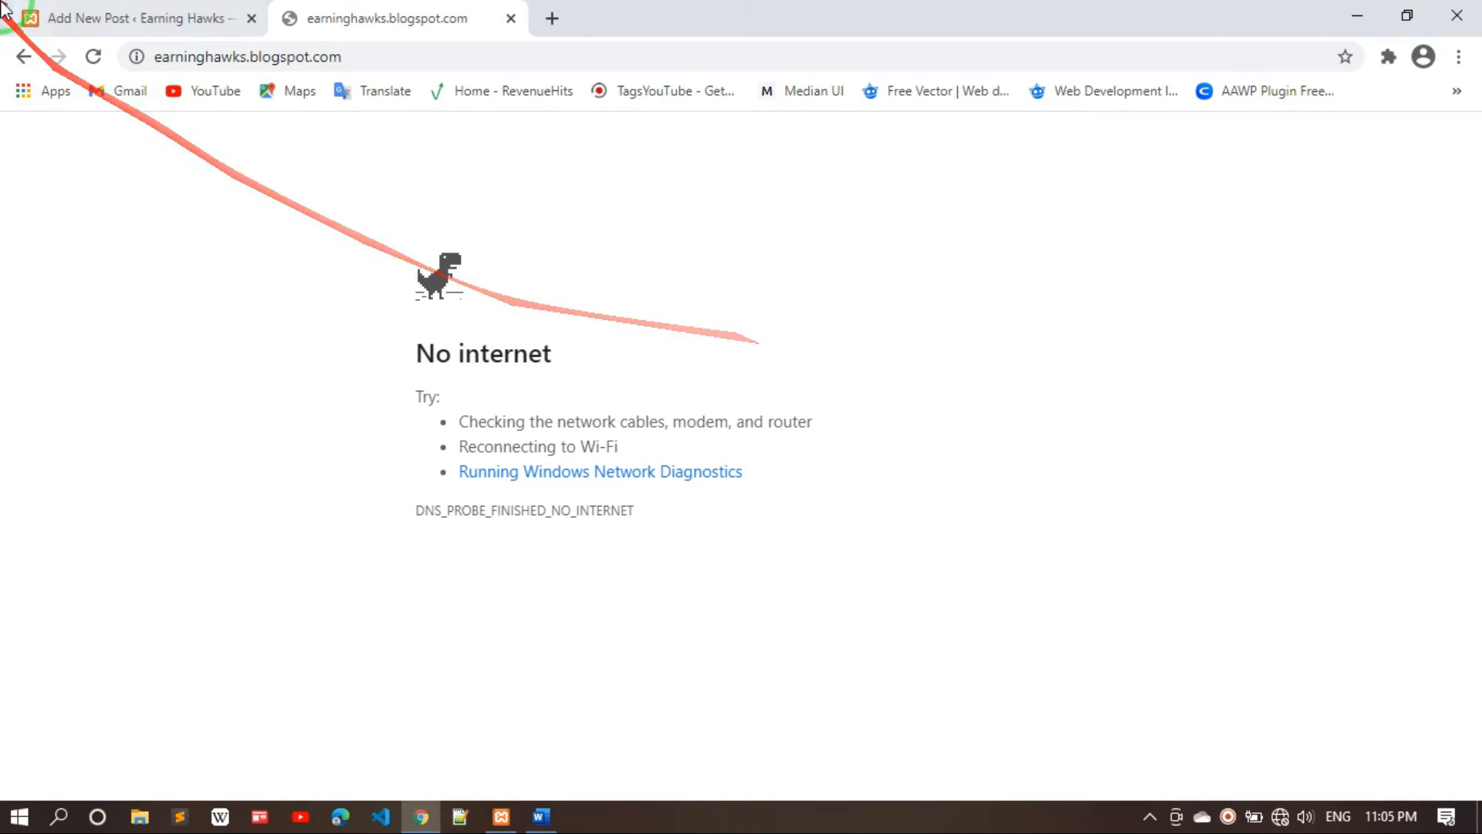
left_click(24, 57)
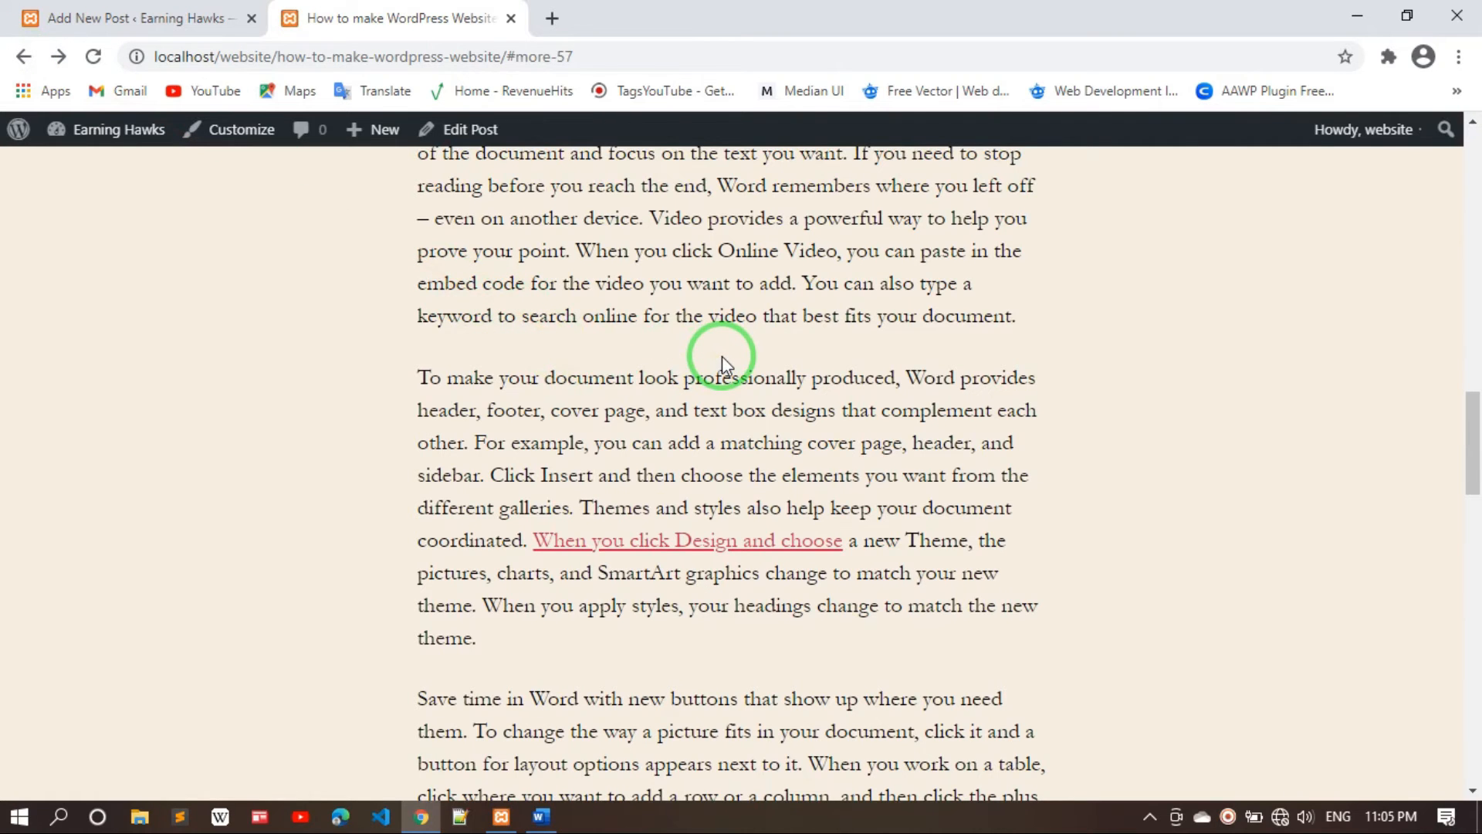
scroll(721, 355, "up", 2)
scroll(721, 355, "down", 2)
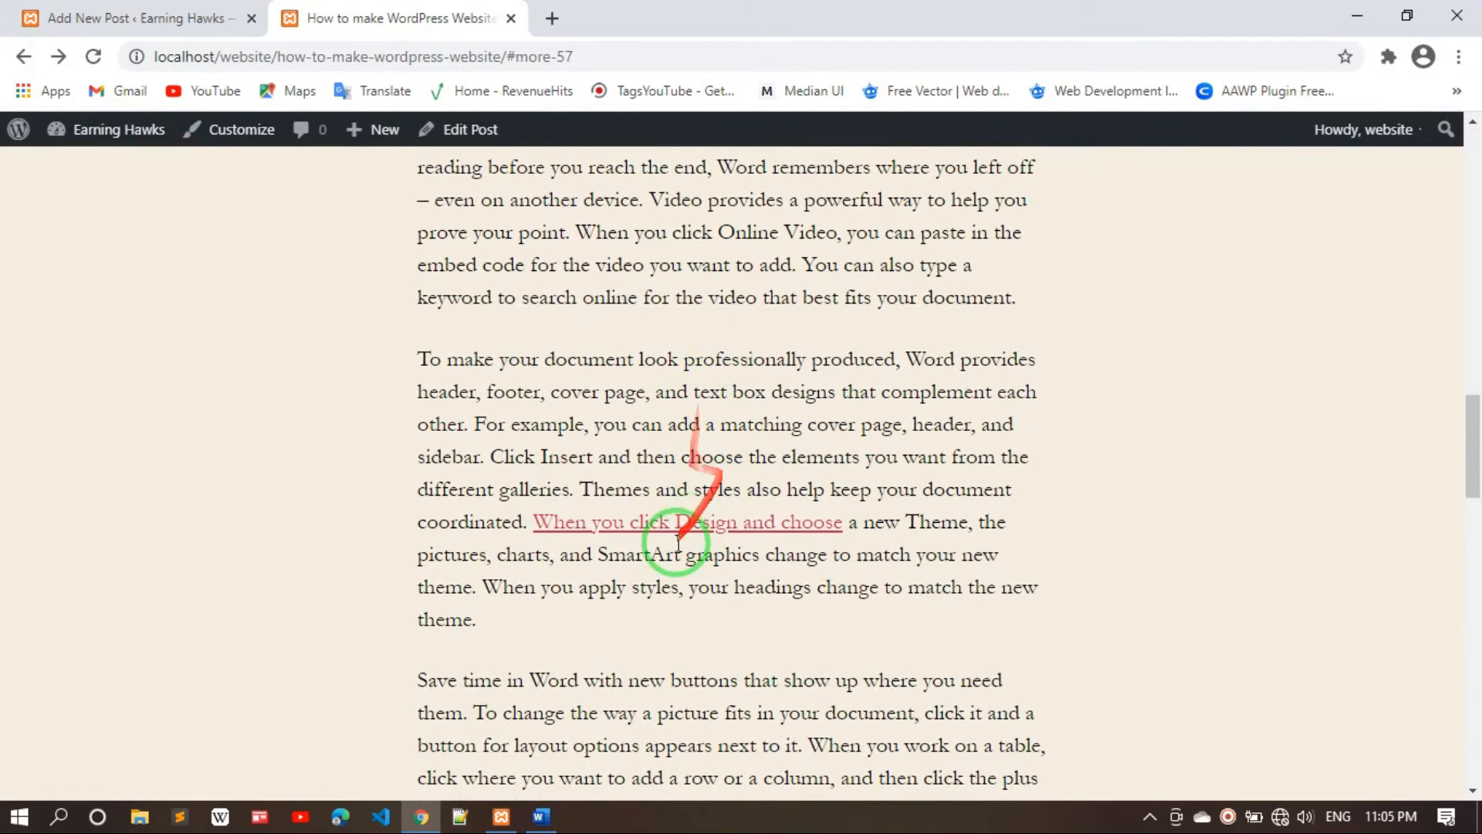
Return to the post editor and add a Button block below the last paragraph
left_click(199, 17)
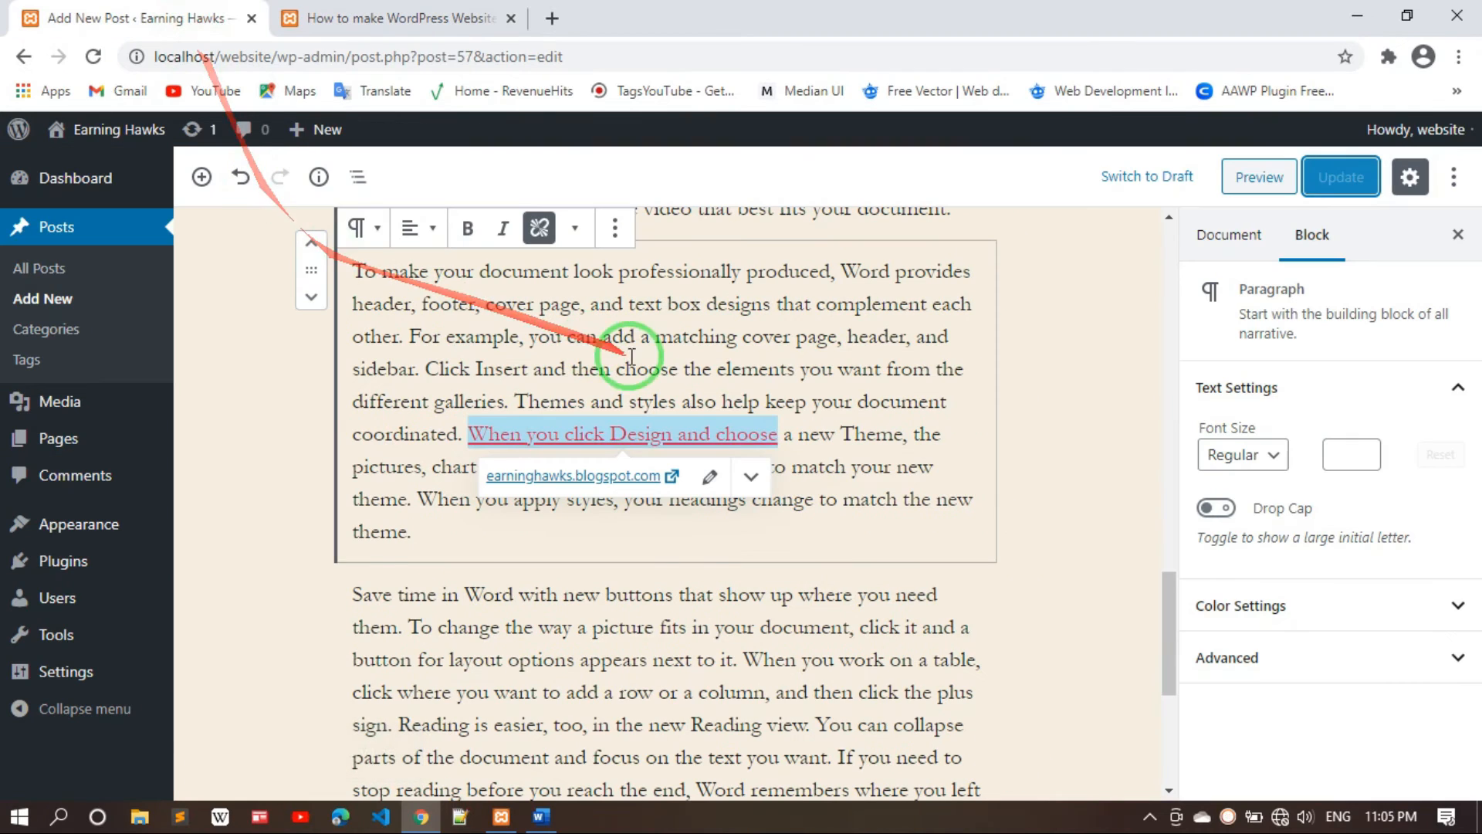
left_click(757, 601)
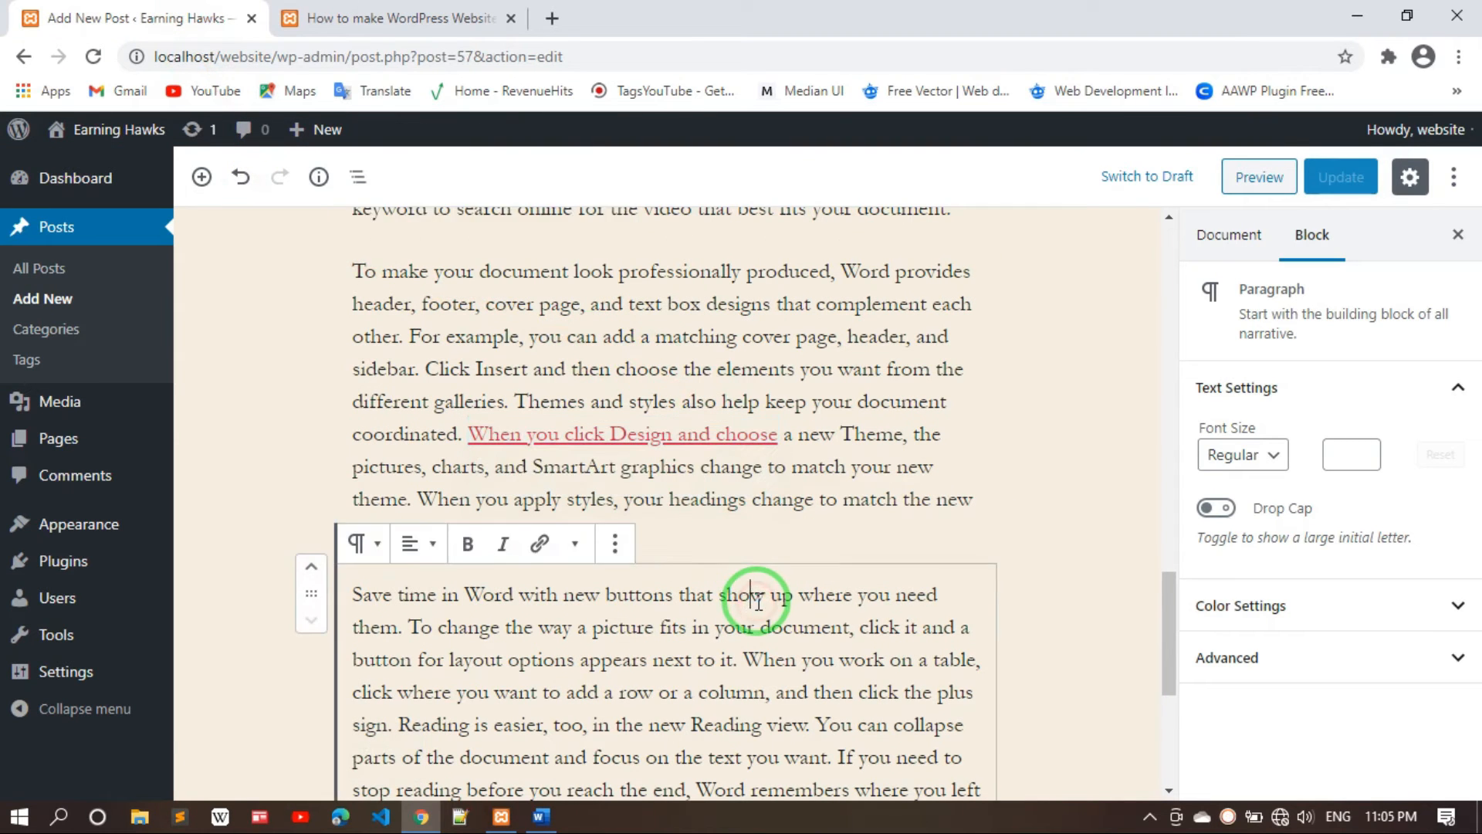
scroll(757, 601, "down", 5)
scroll(759, 601, "up", 2)
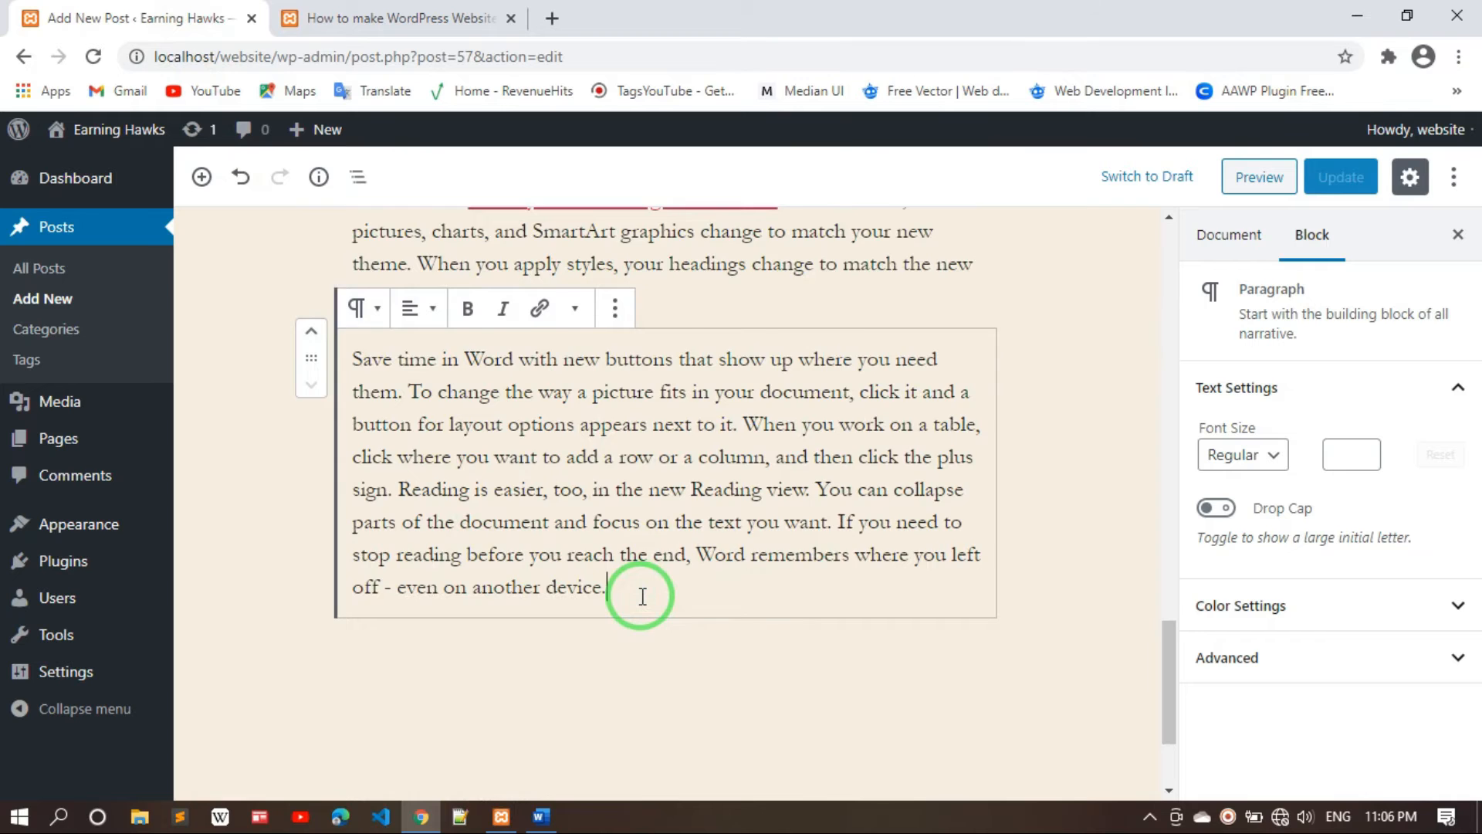
key("Return")
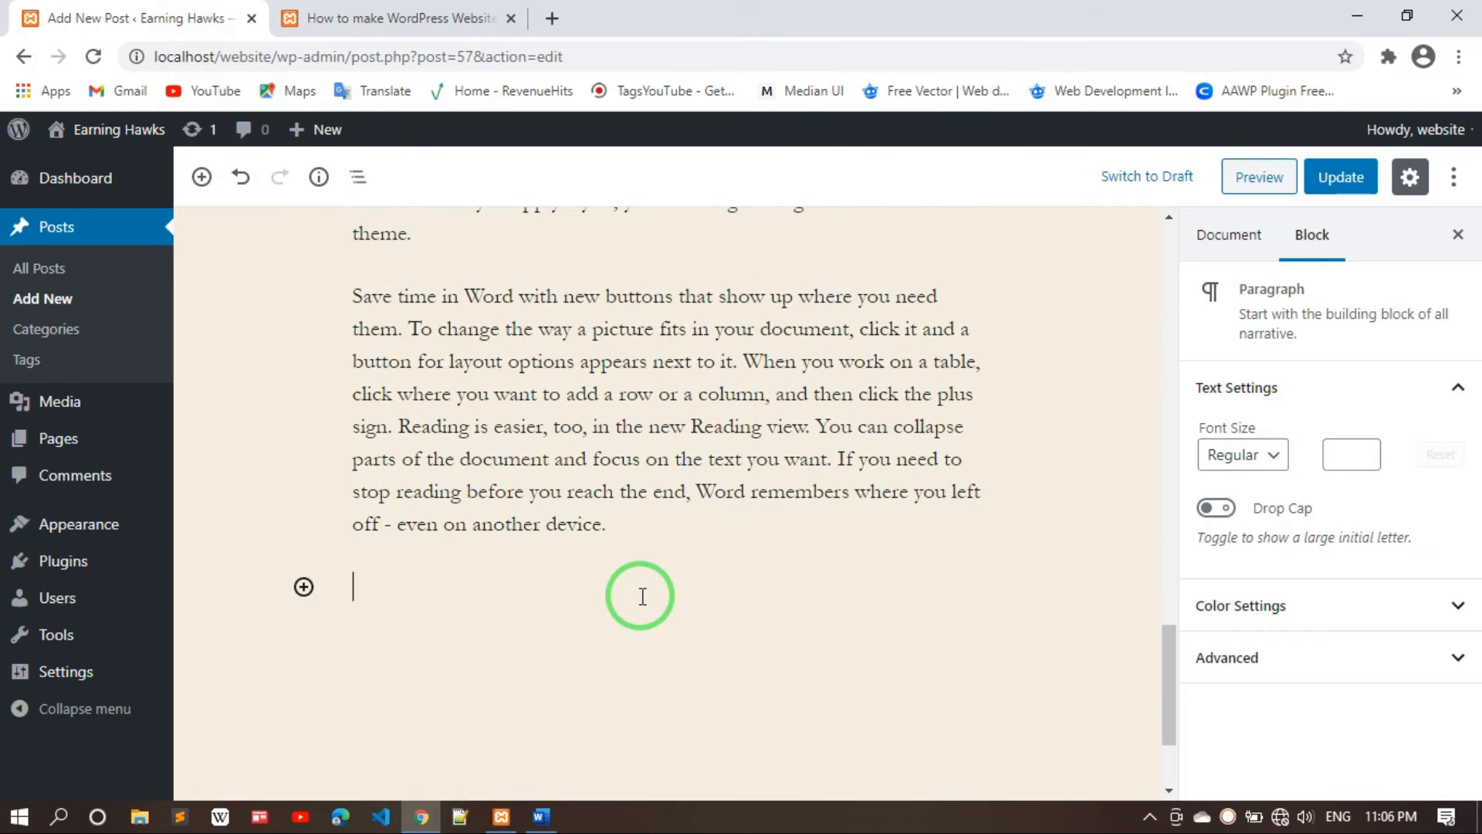
left_click(304, 587)
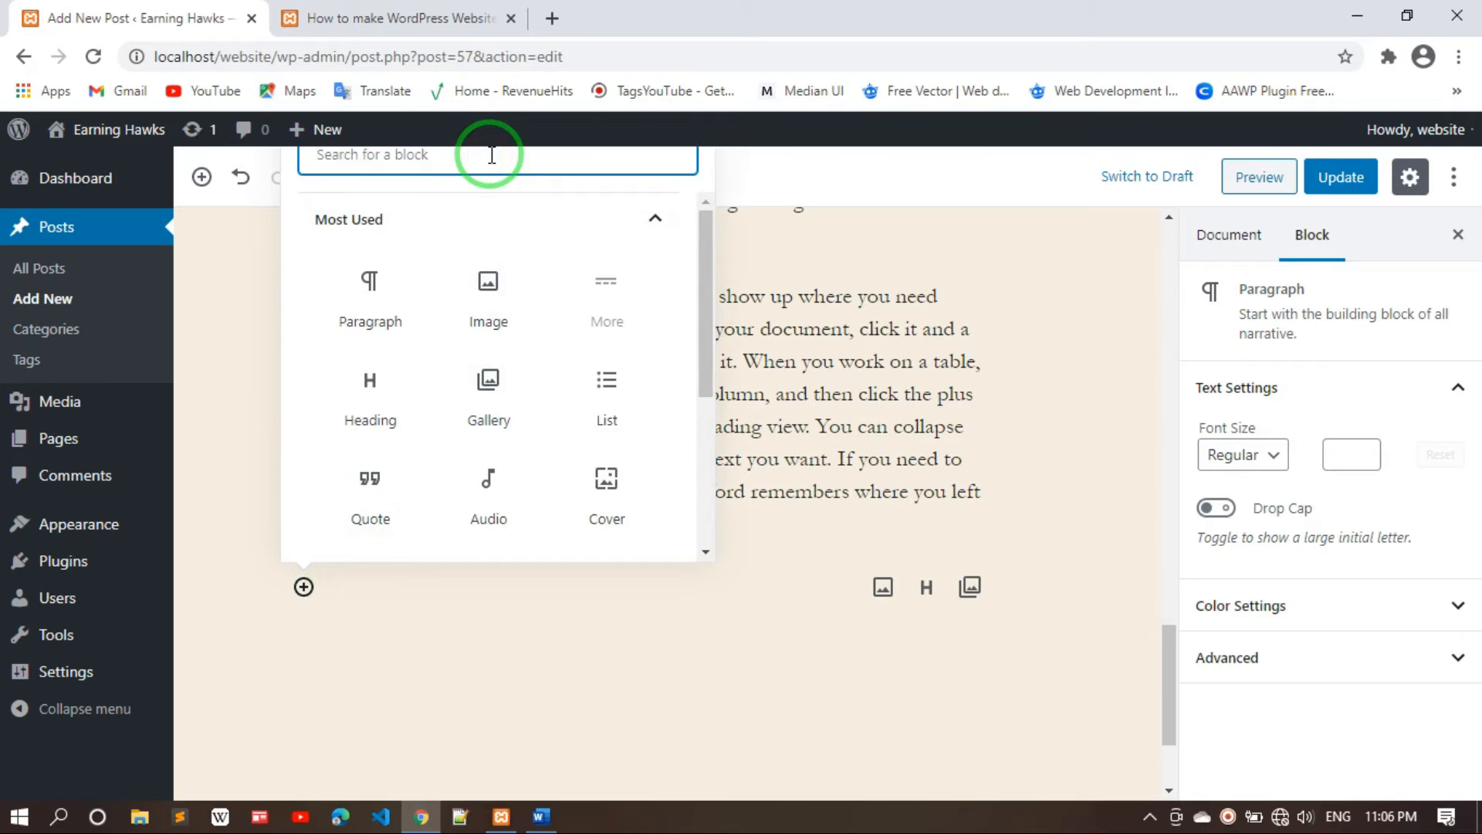
type("but")
left_click(374, 292)
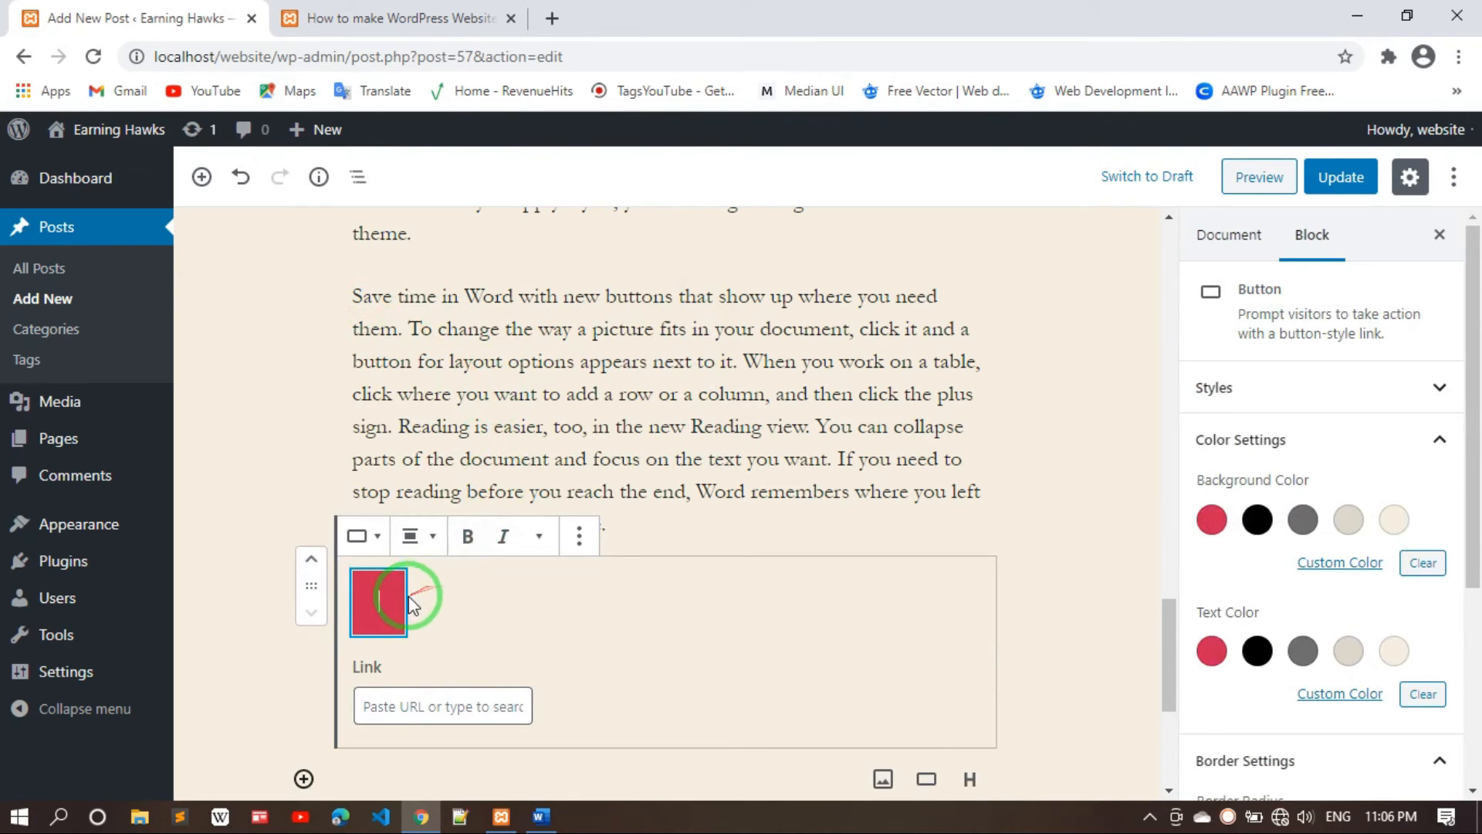
type("A")
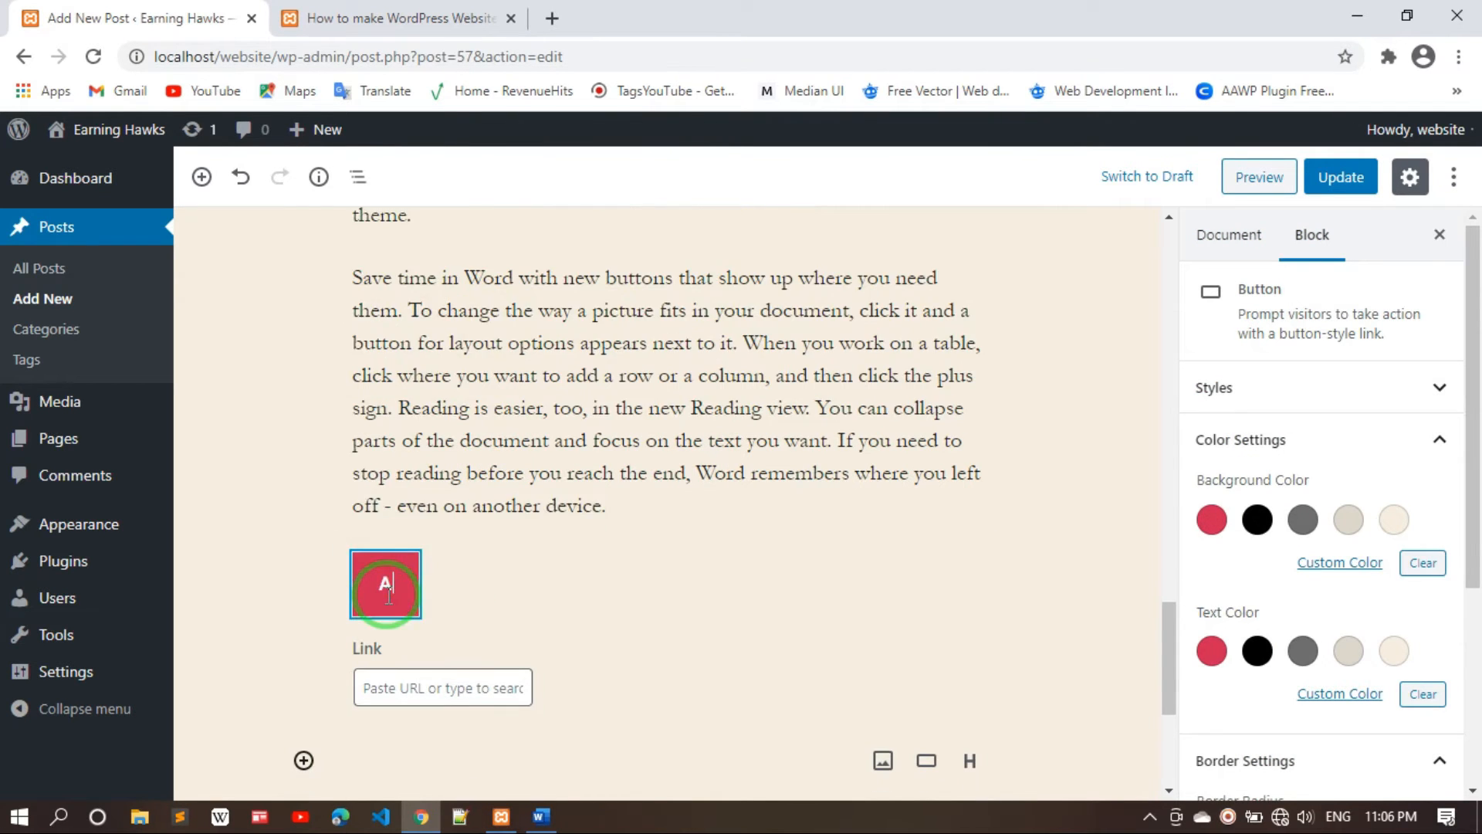
type("PPLY NOW")
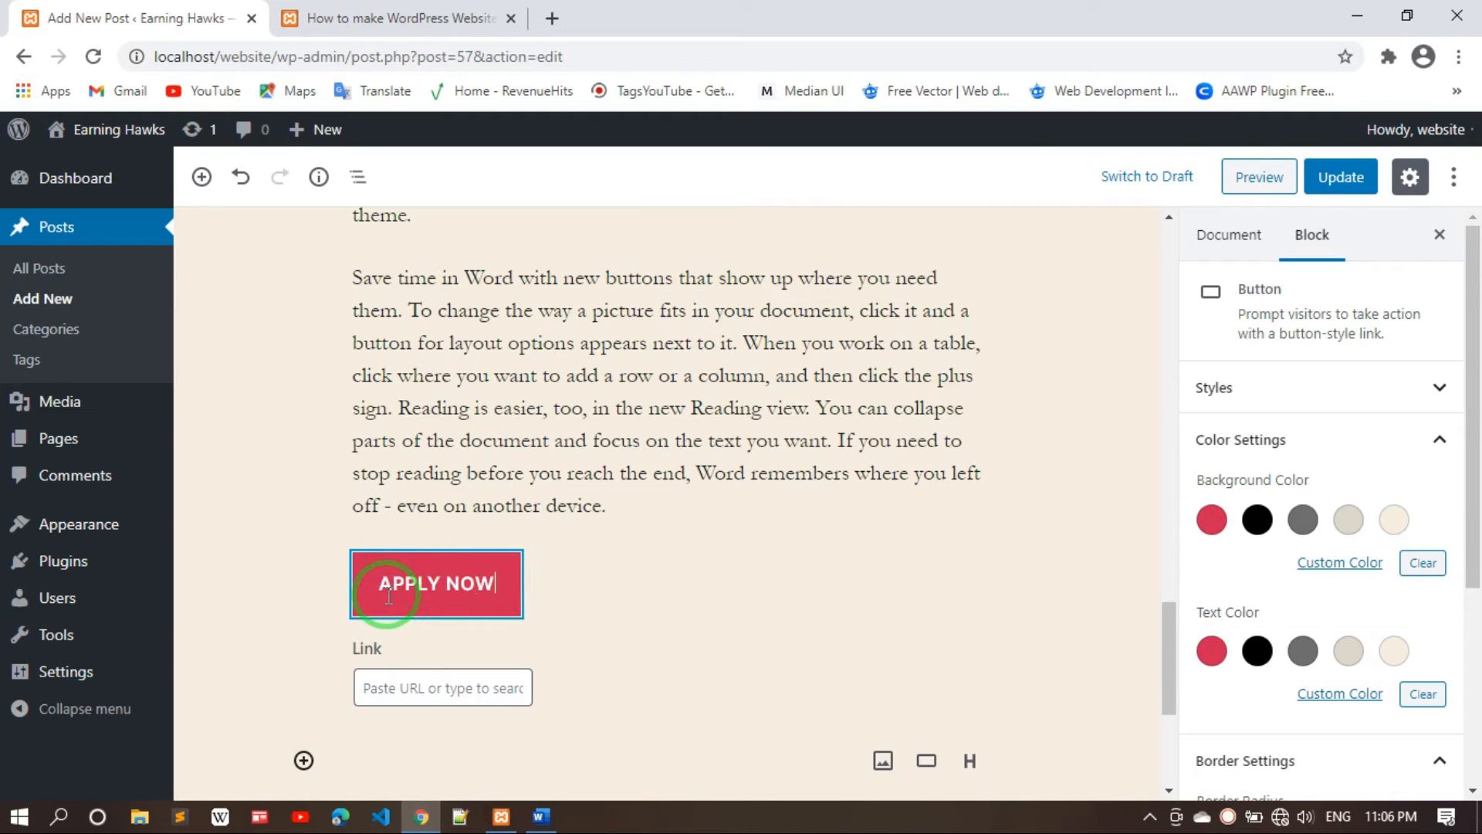
left_click(462, 690)
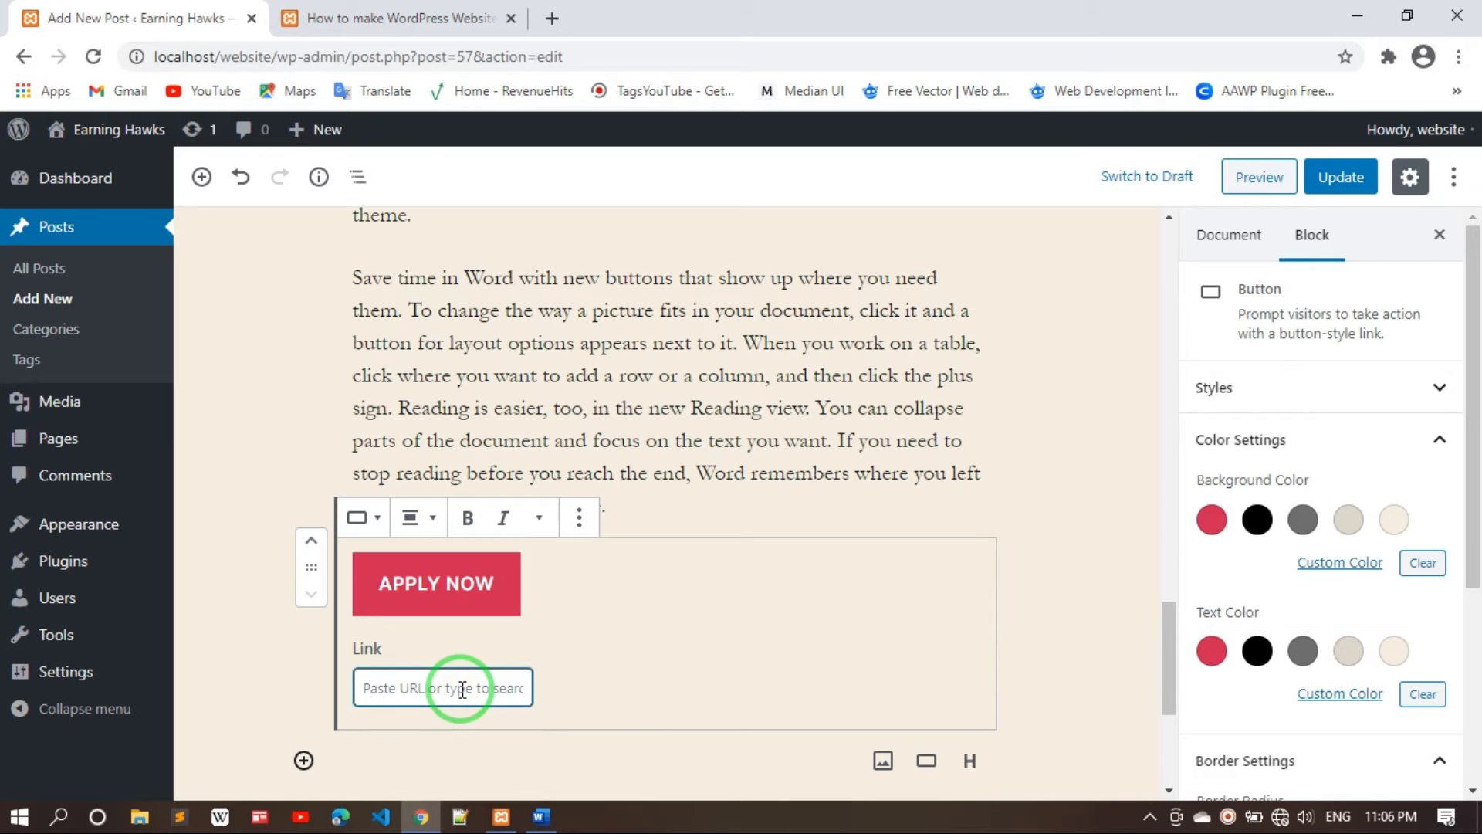
type("h")
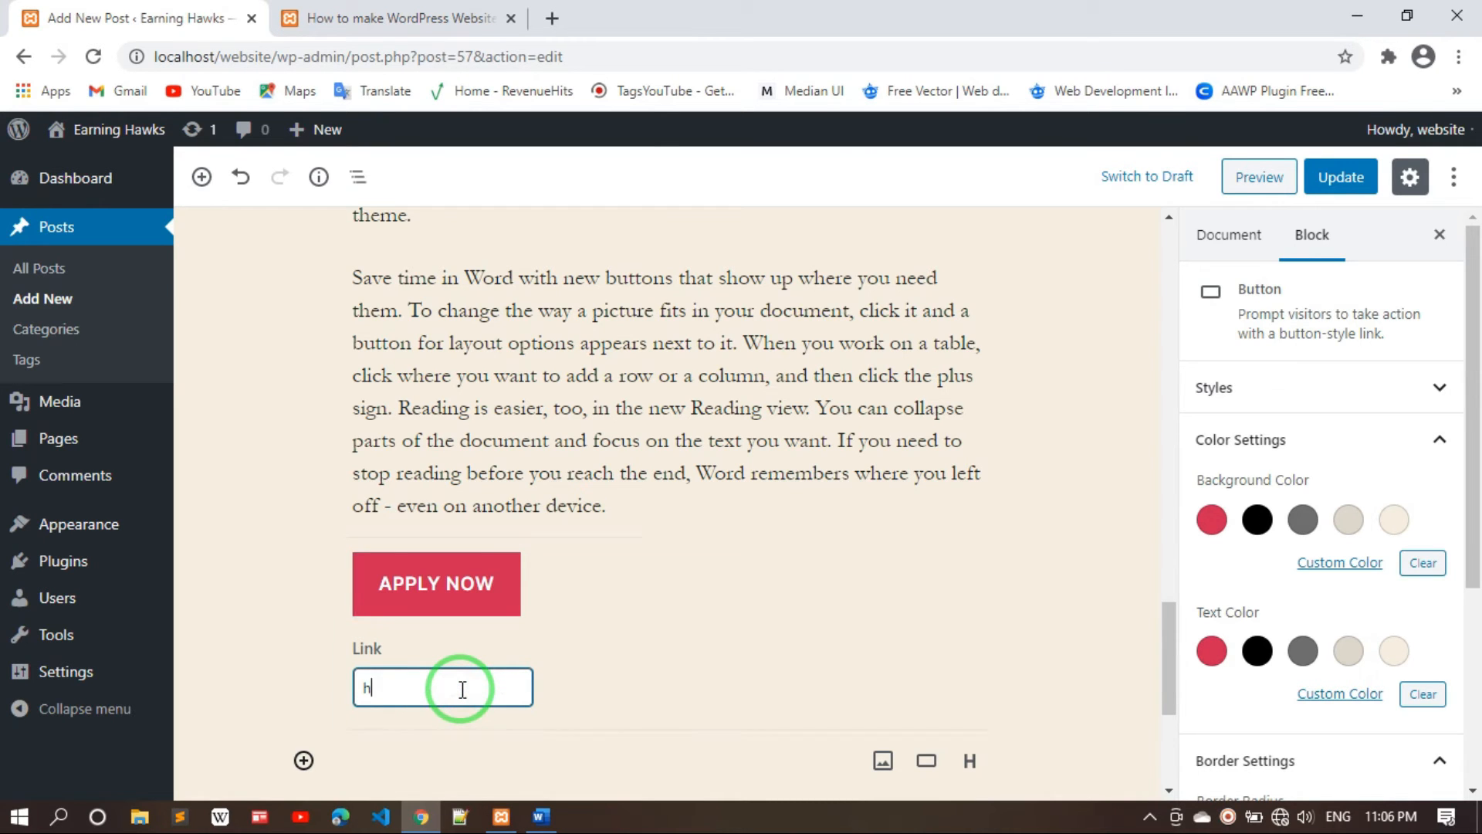
type("ttps://youtube.com")
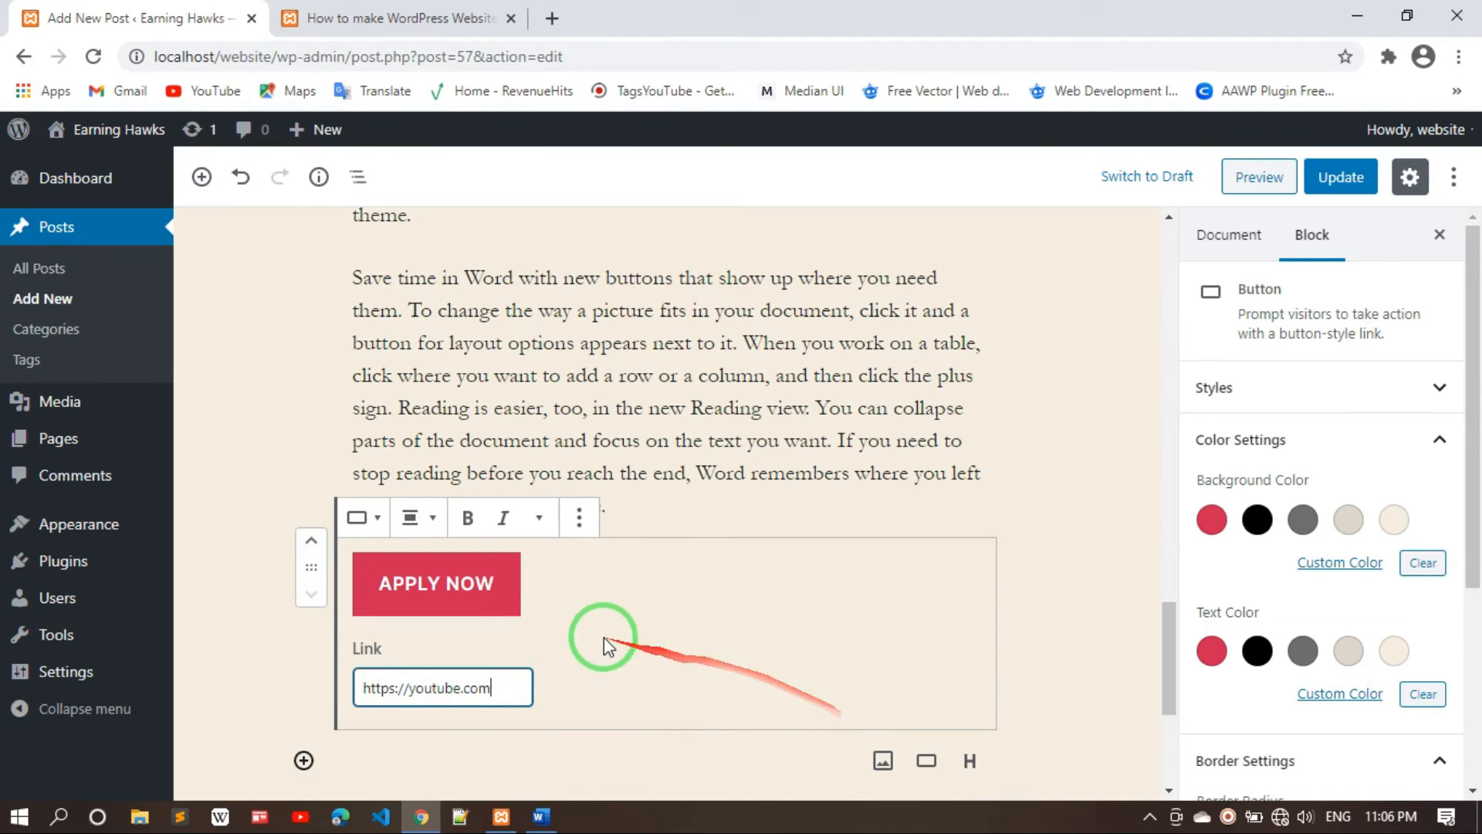
Center-align the APPLY NOW button and update the post
left_click(410, 517)
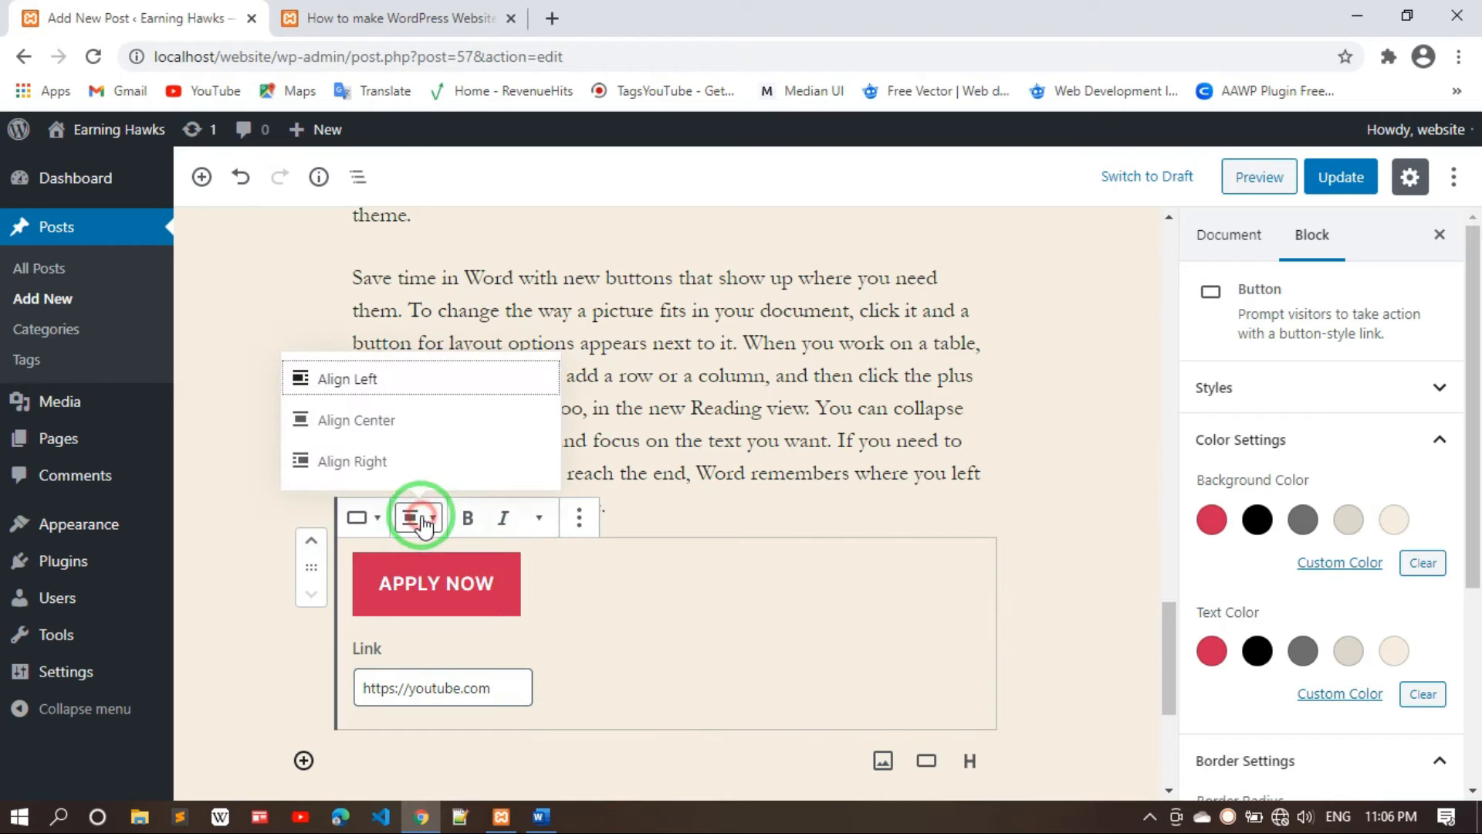
left_click(386, 421)
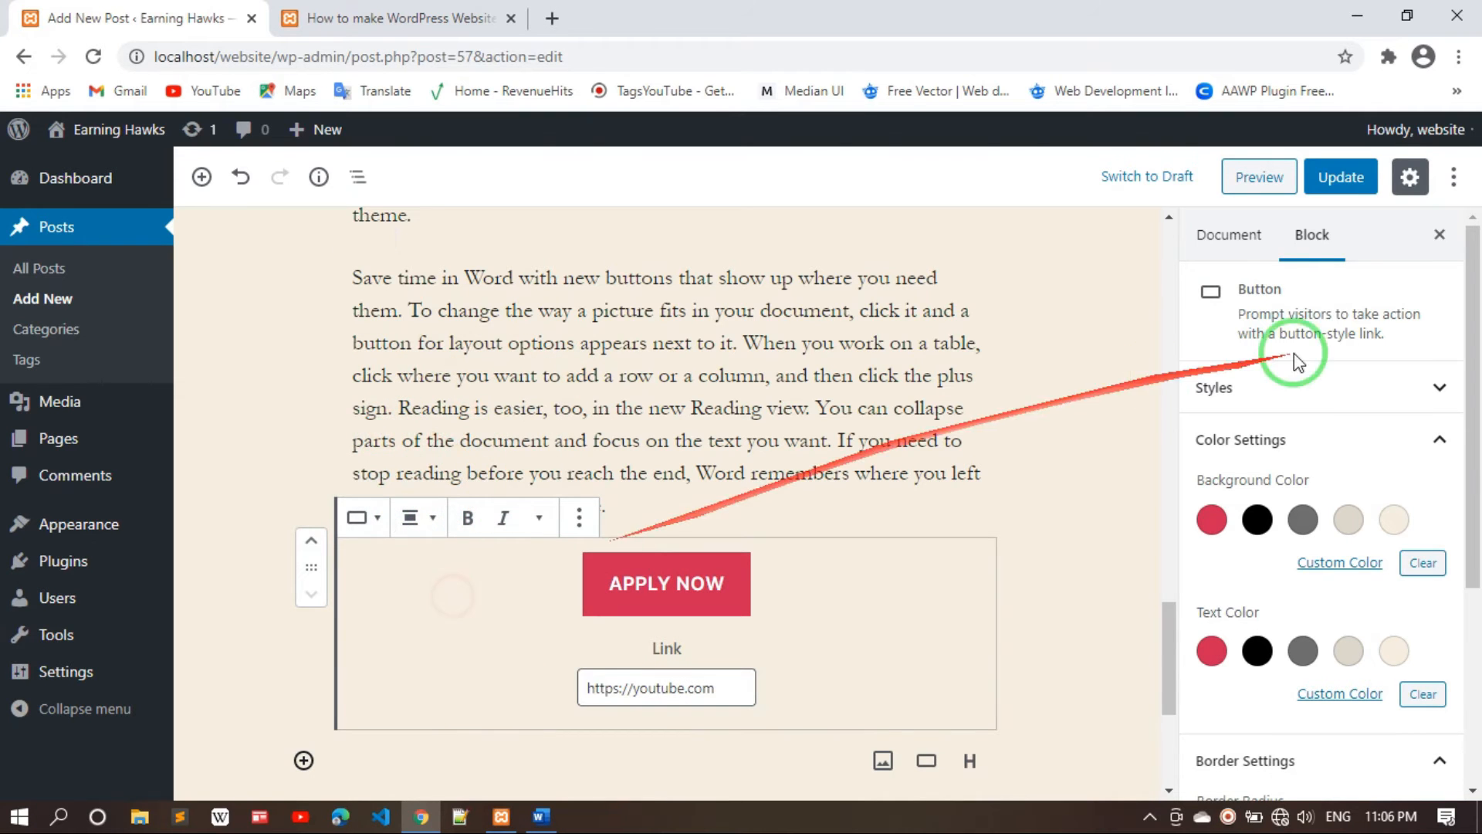
left_click(1345, 179)
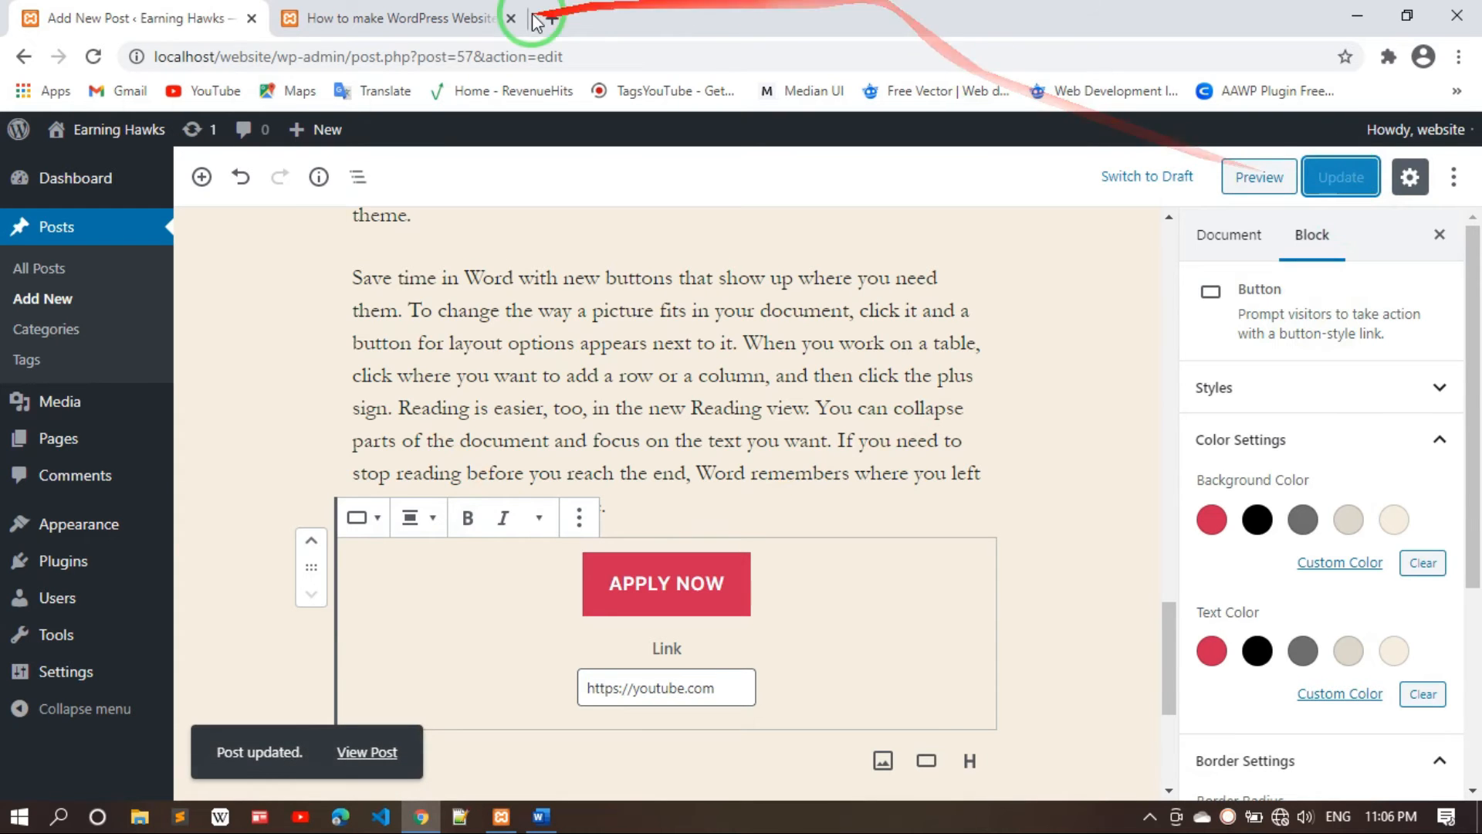
Reload the live post, test the APPLY NOW button's link, and return to the post page
left_click(486, 18)
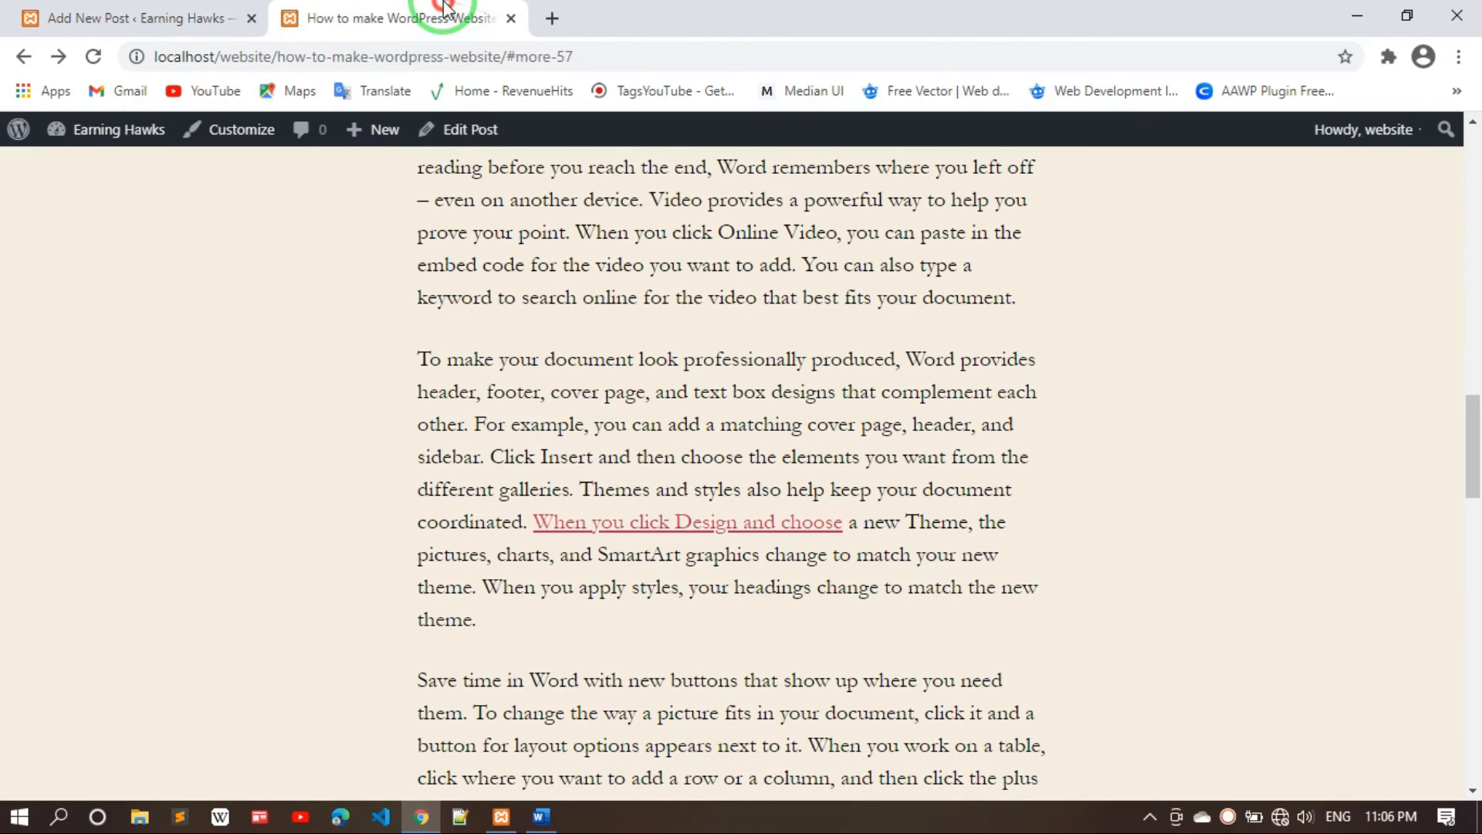
left_click(93, 56)
scroll(705, 408, "down", 3)
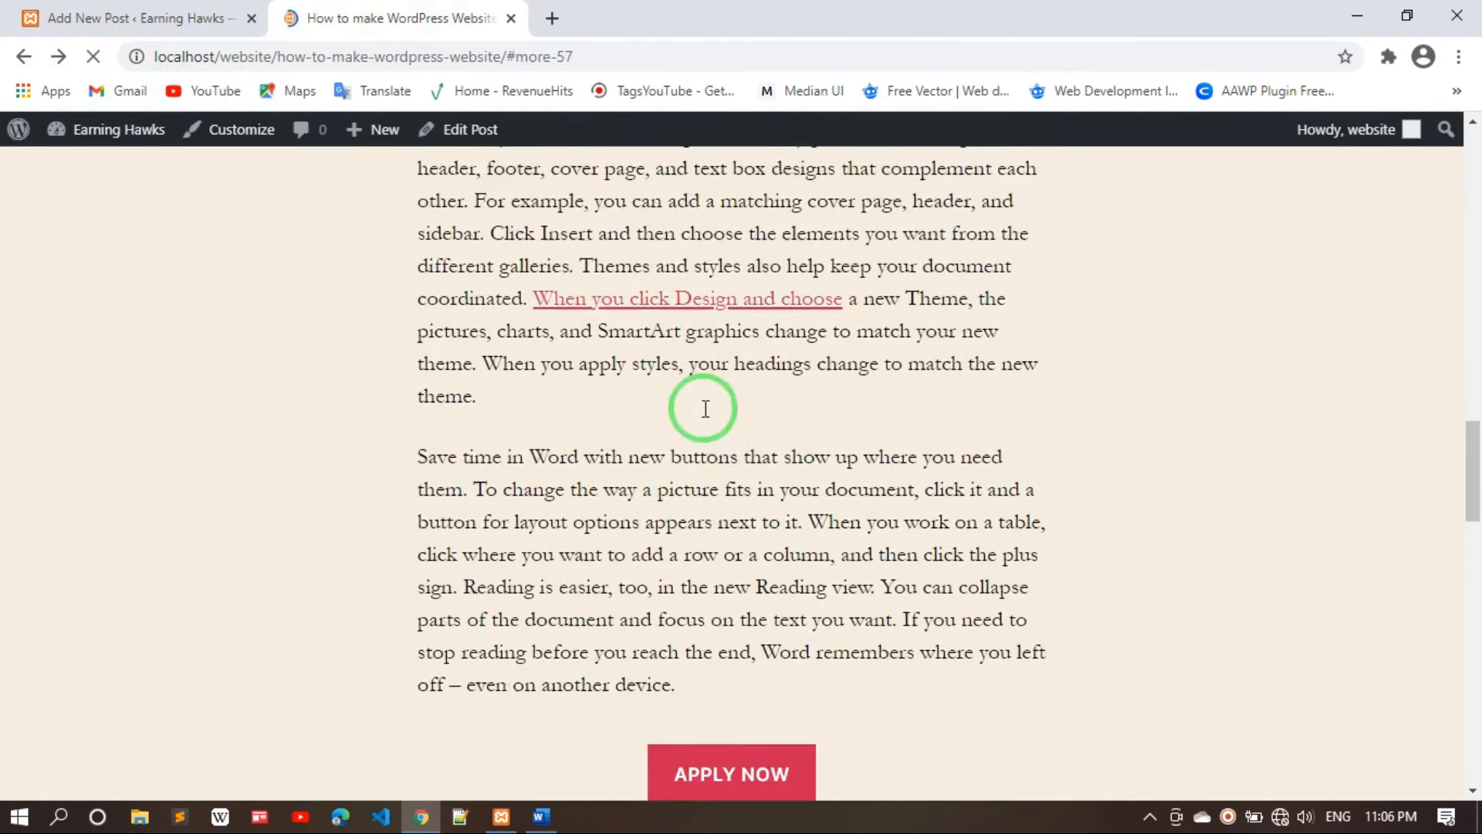
scroll(704, 409, "down", 3)
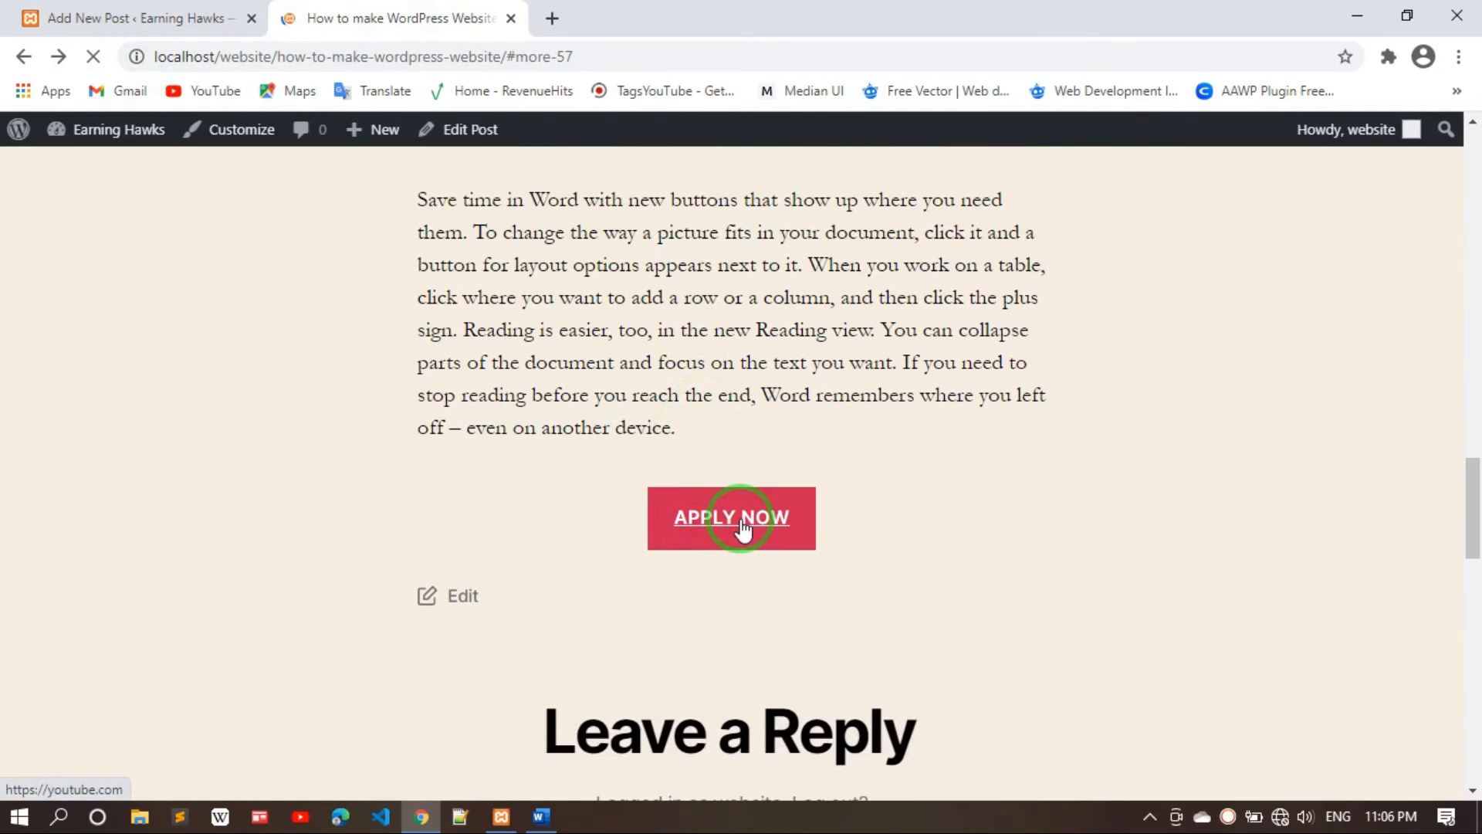
left_click(739, 519)
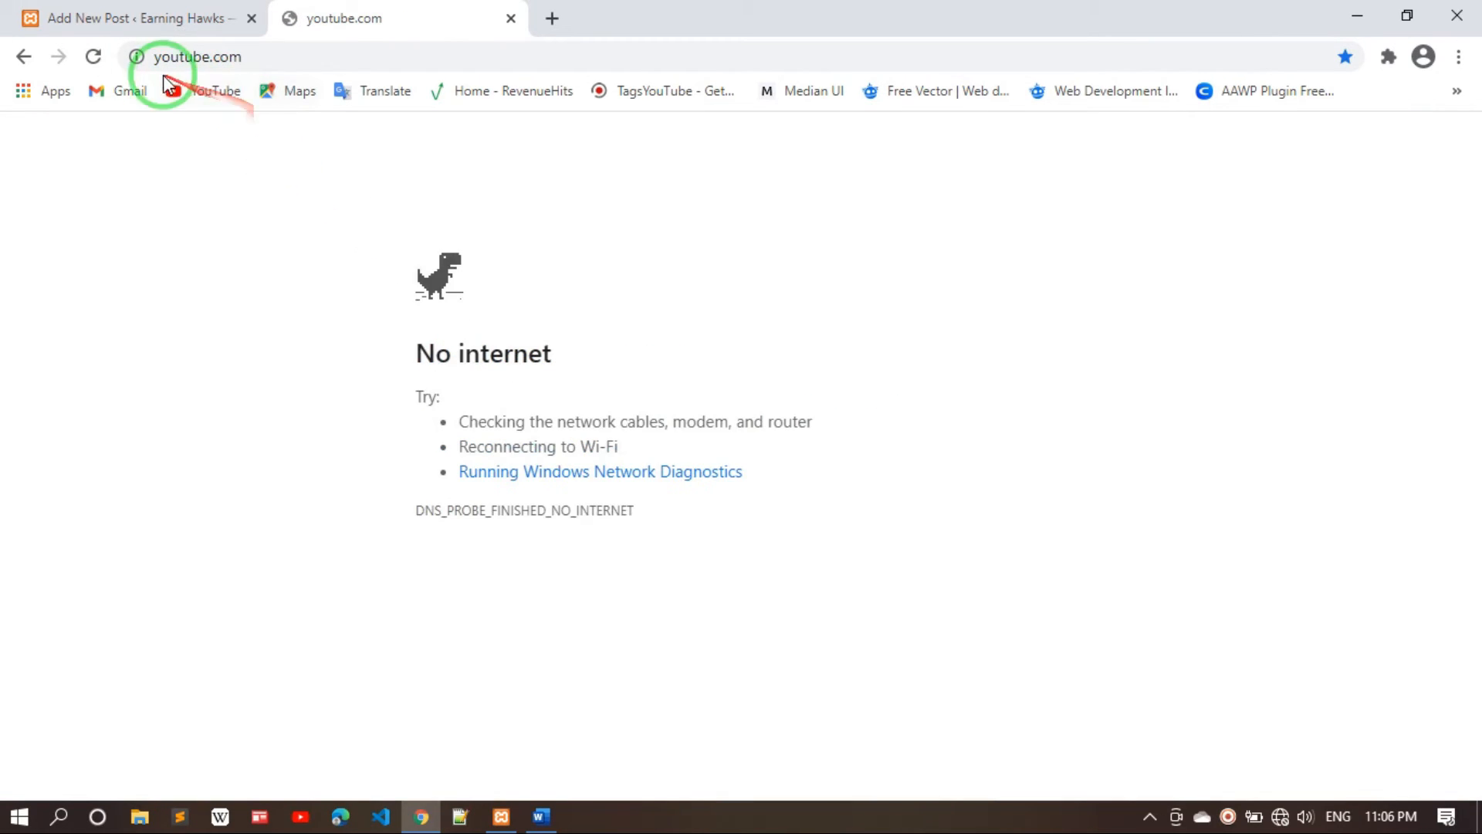
left_click(26, 57)
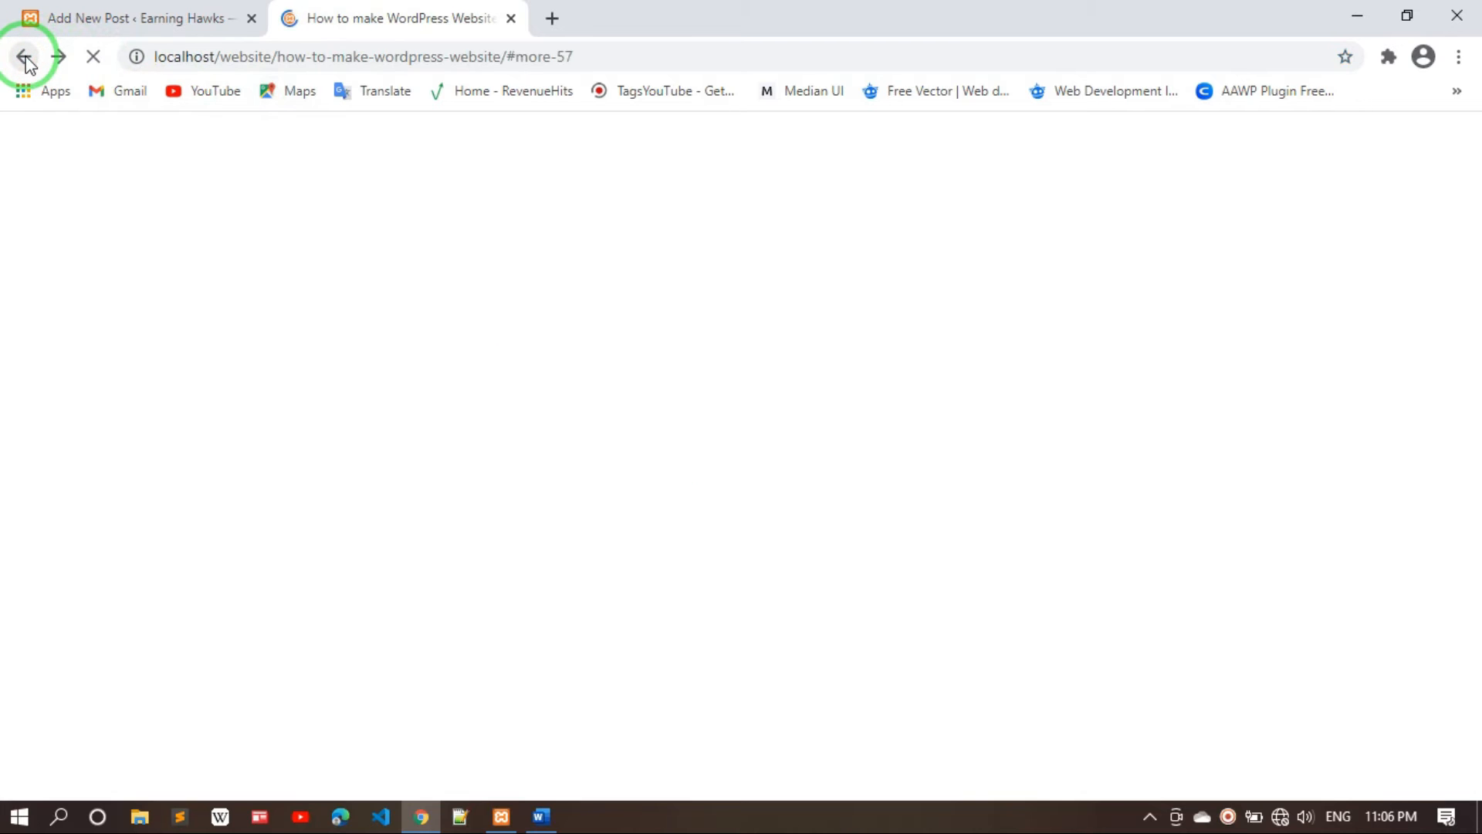
scroll(779, 730, "down", 3)
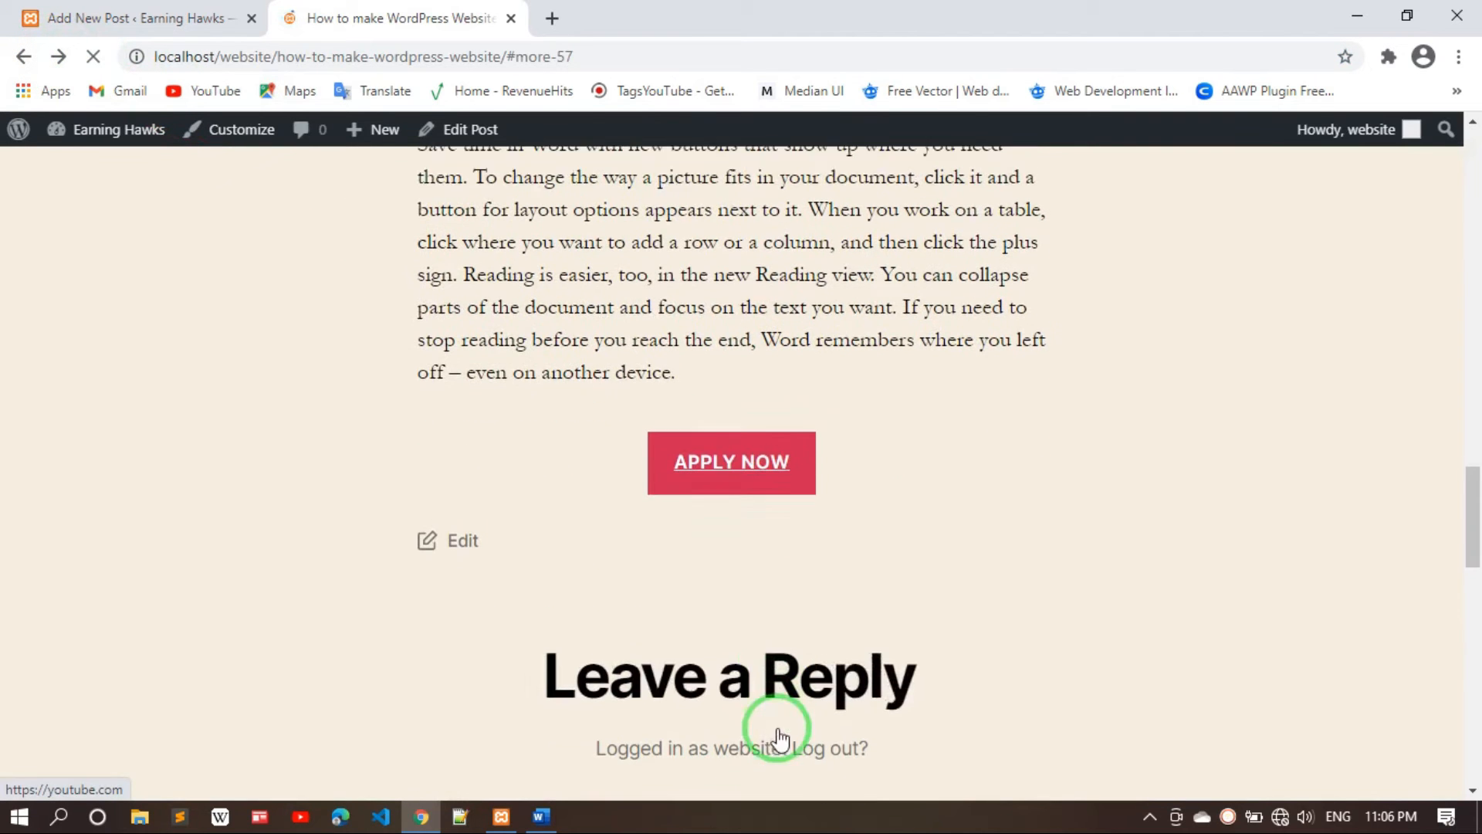
Back in the post editor, look over the available block types and review the post from its title down to the button
left_click(192, 10)
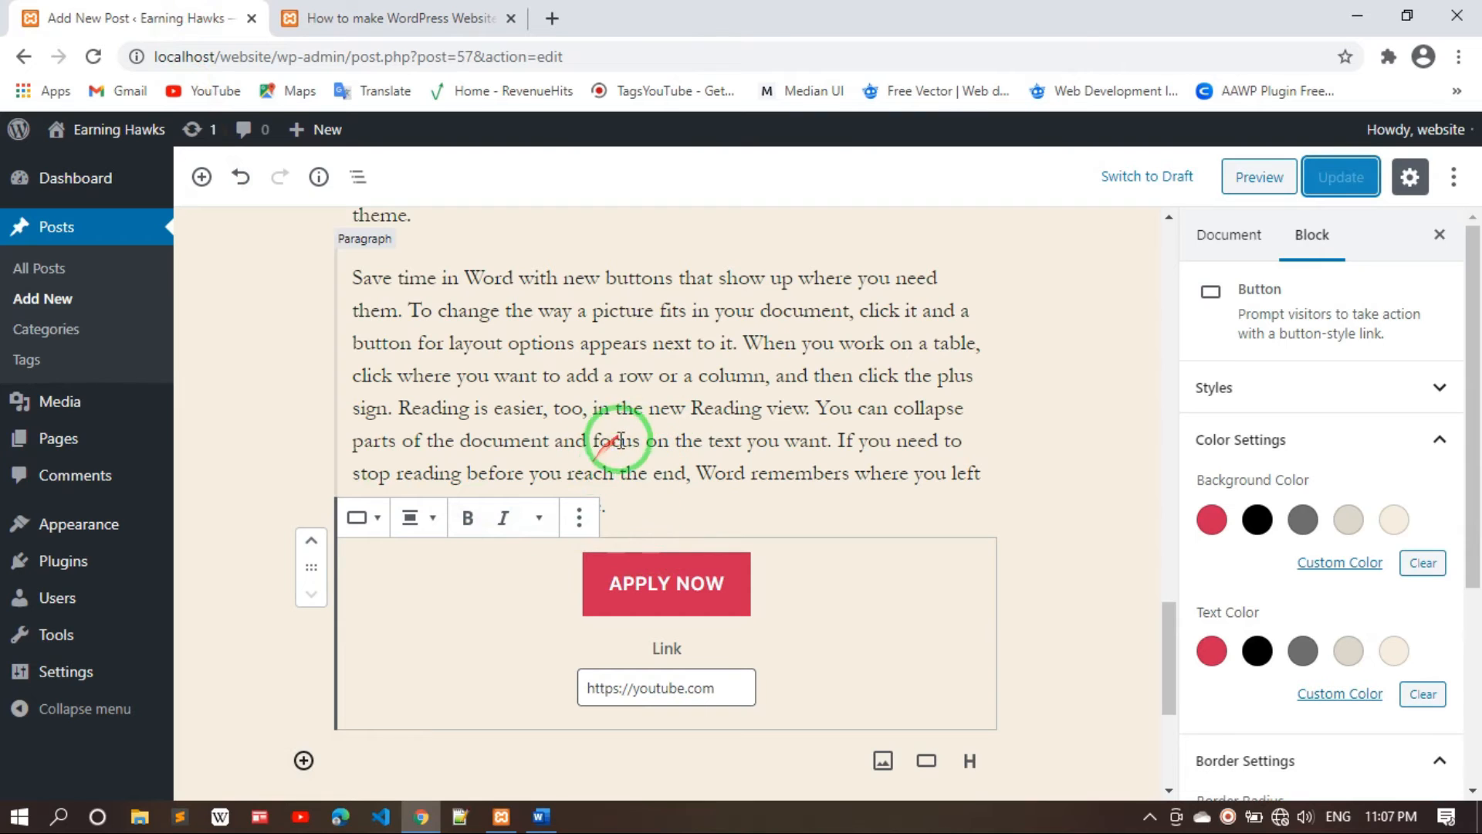
left_click(585, 408)
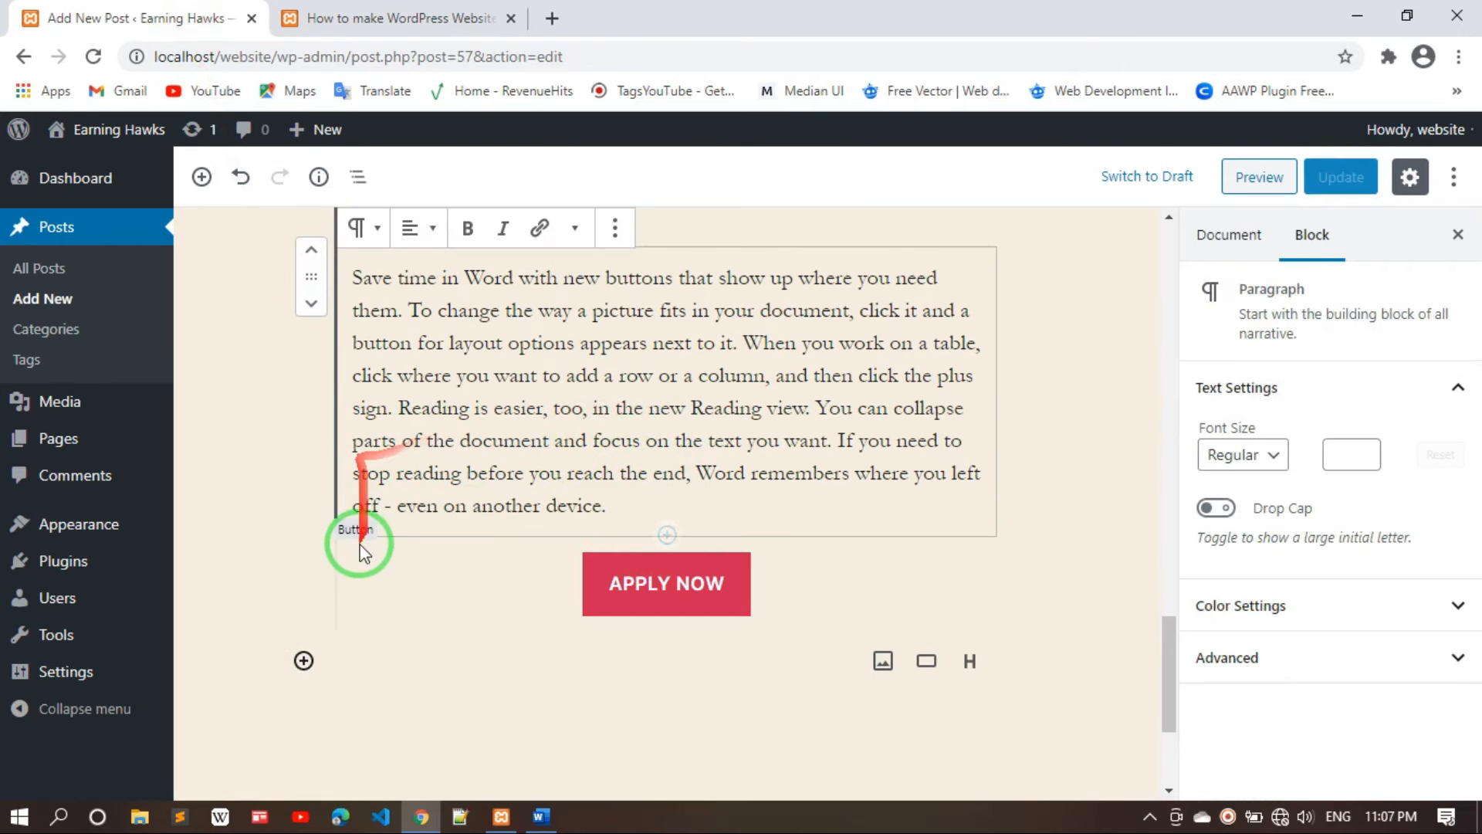
left_click(304, 660)
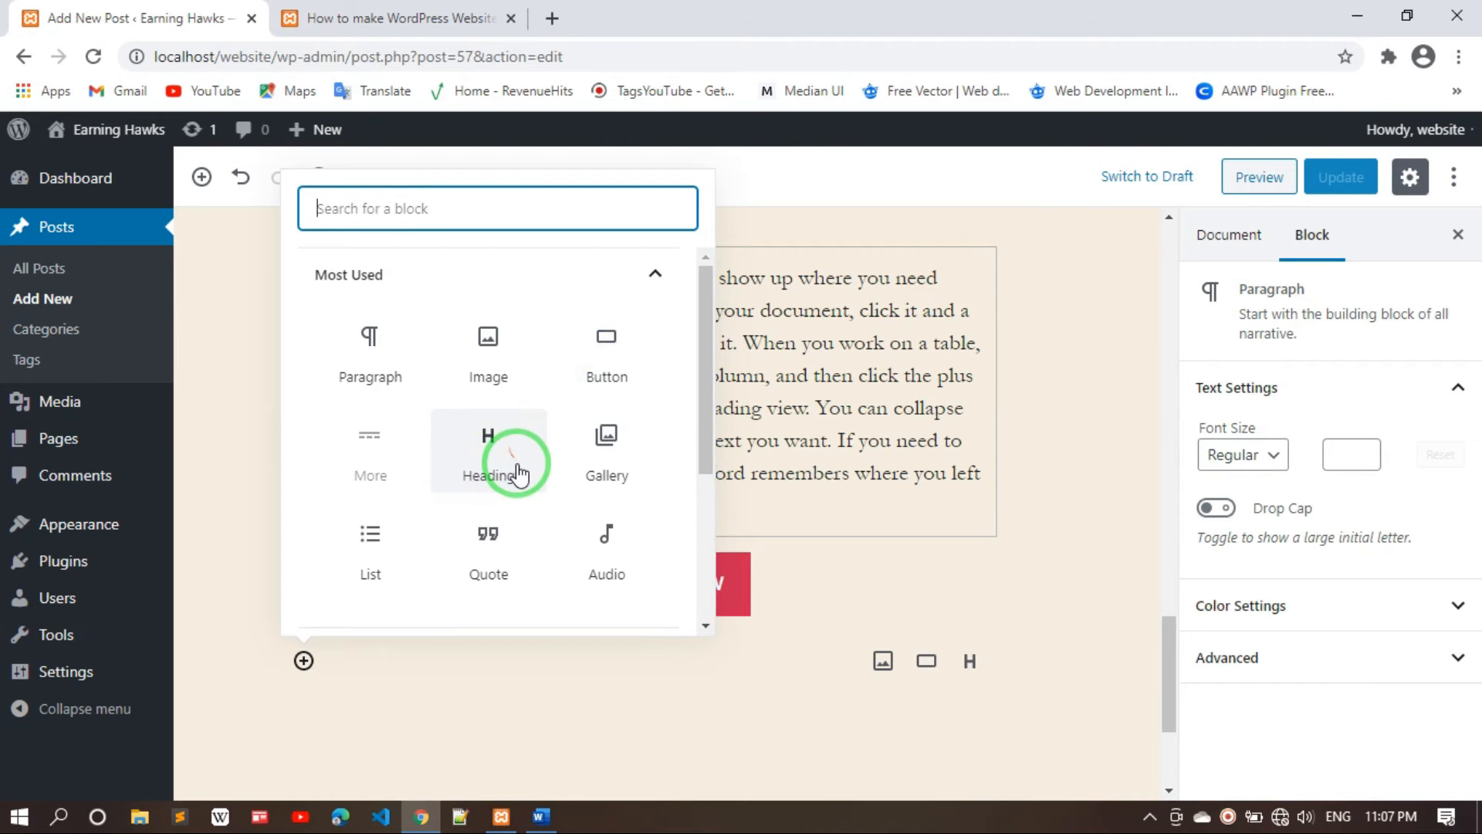
left_click(772, 398)
scroll(781, 394, "up", 5)
scroll(778, 395, "up", 5)
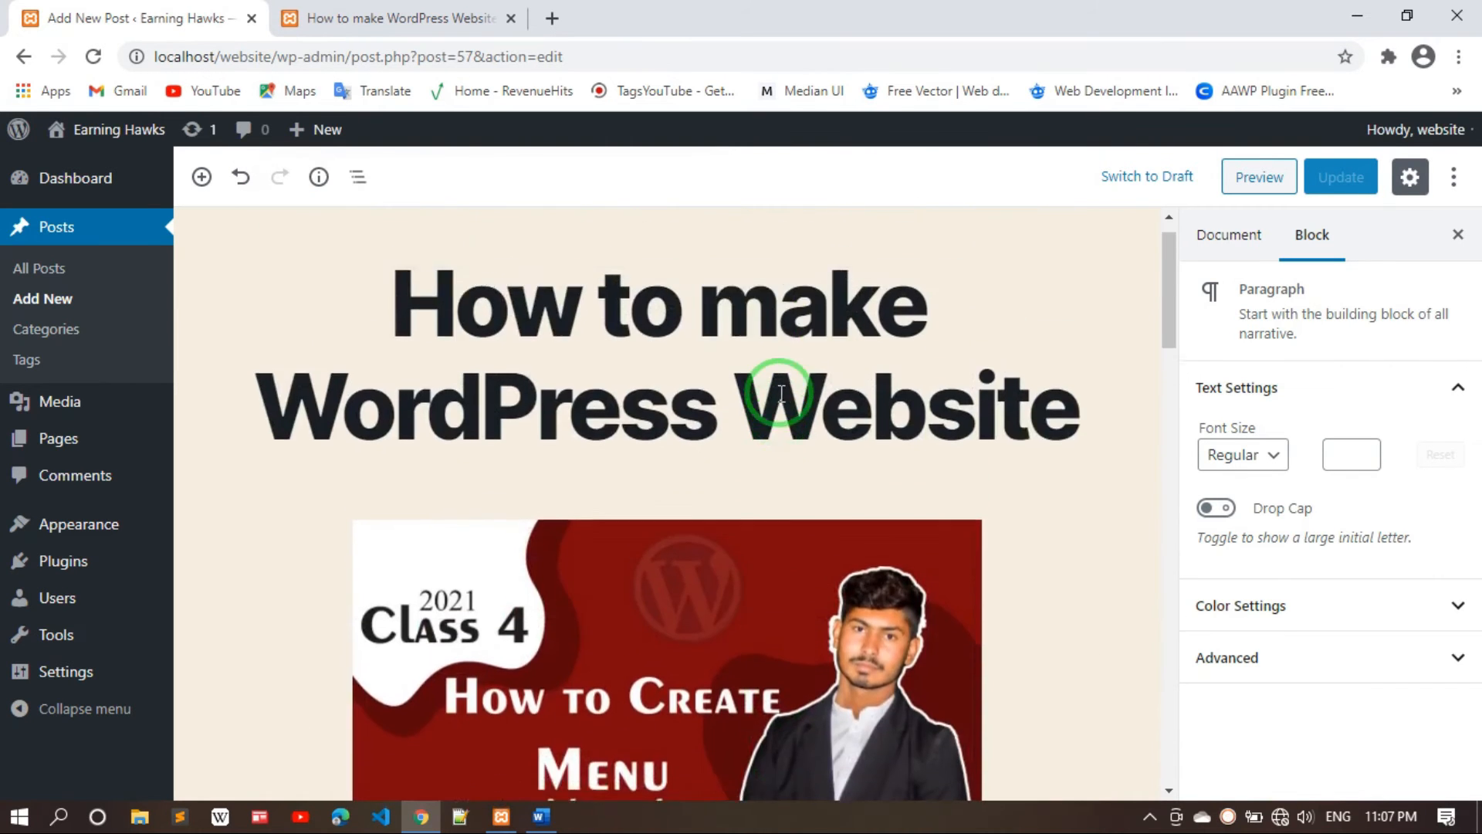
scroll(781, 393, "down", 5)
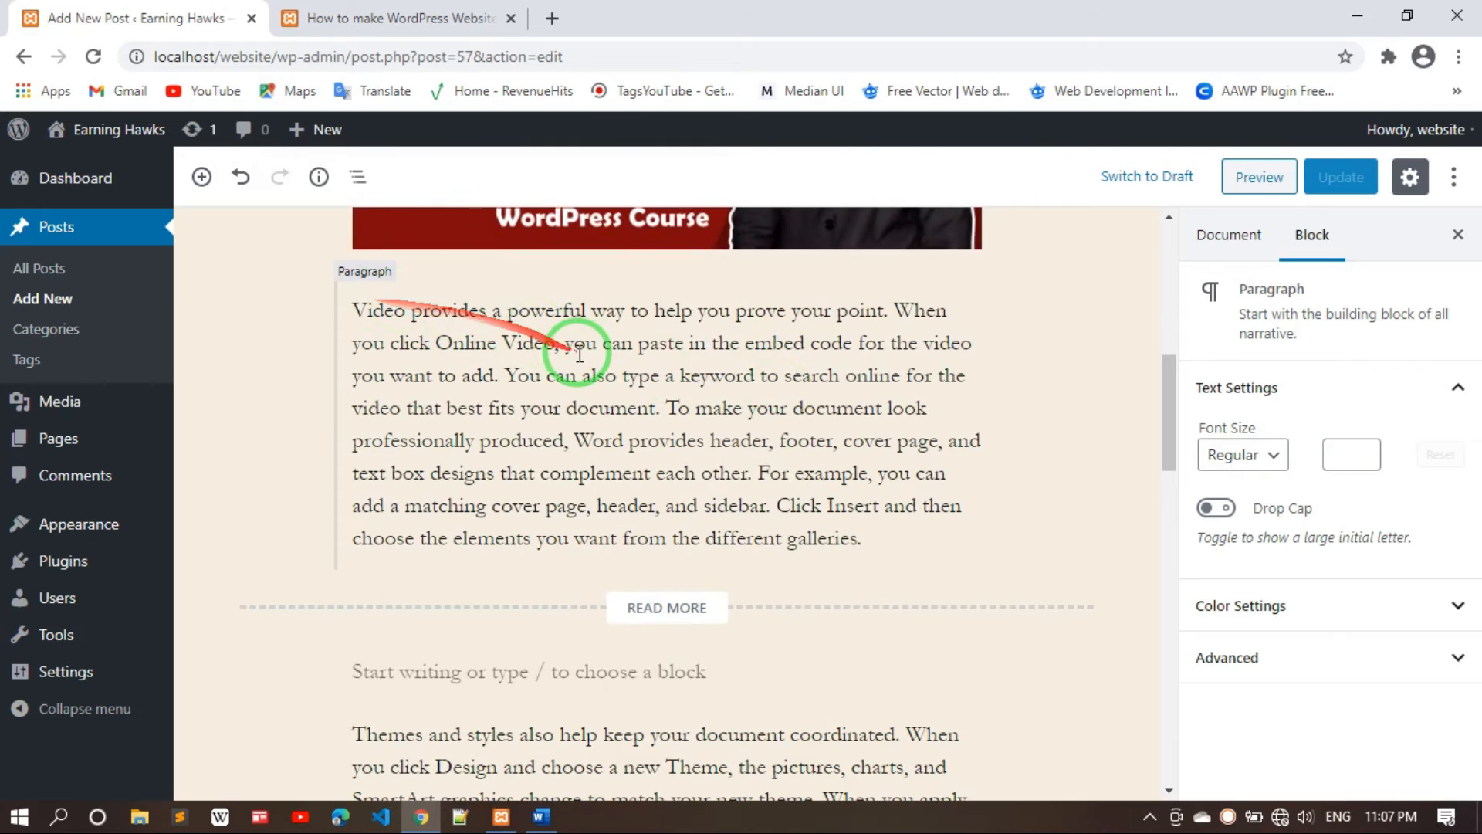
scroll(463, 347, "up", 2)
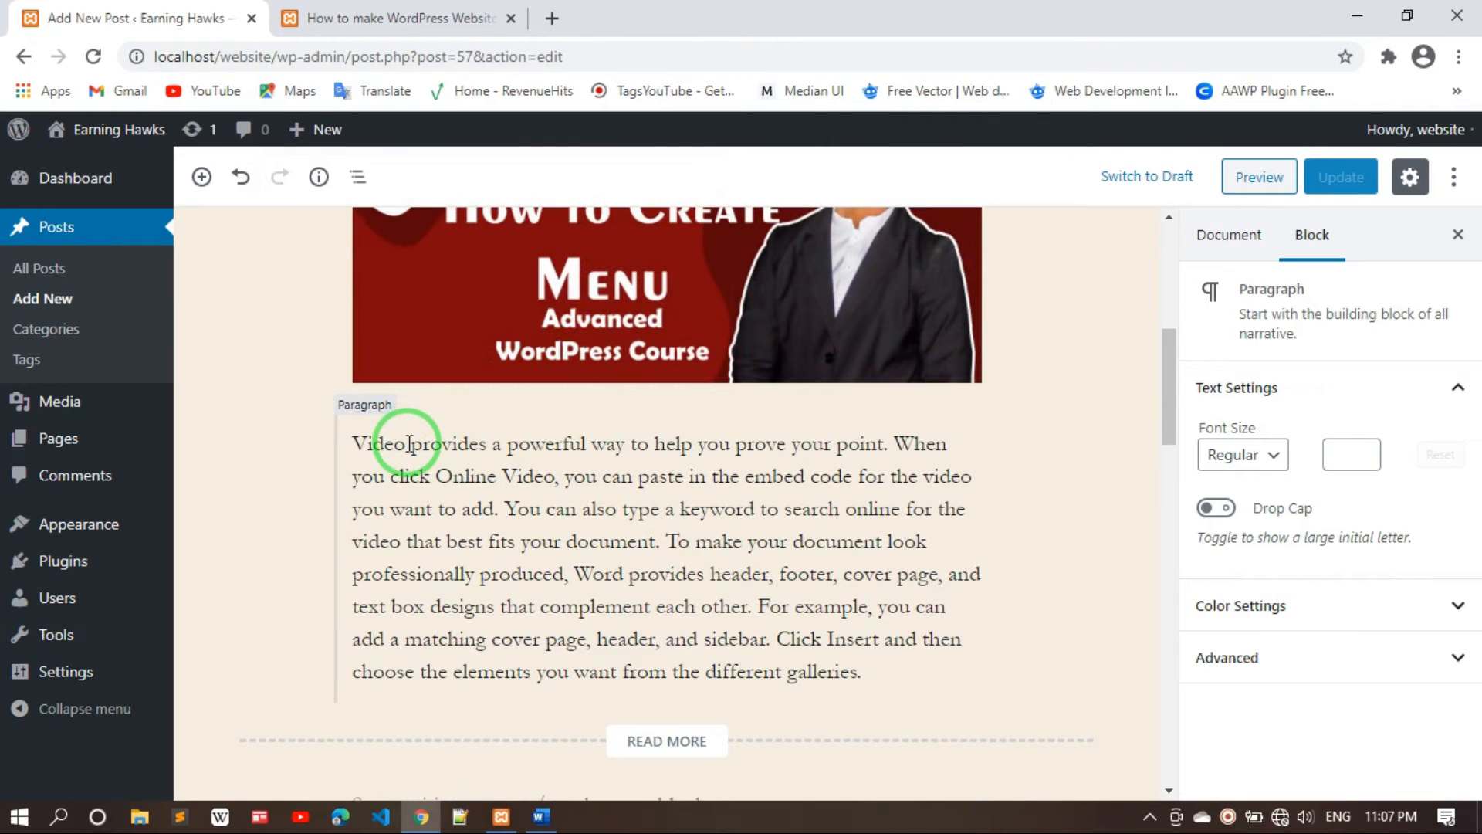
left_click(409, 446)
scroll(629, 548, "down", 15)
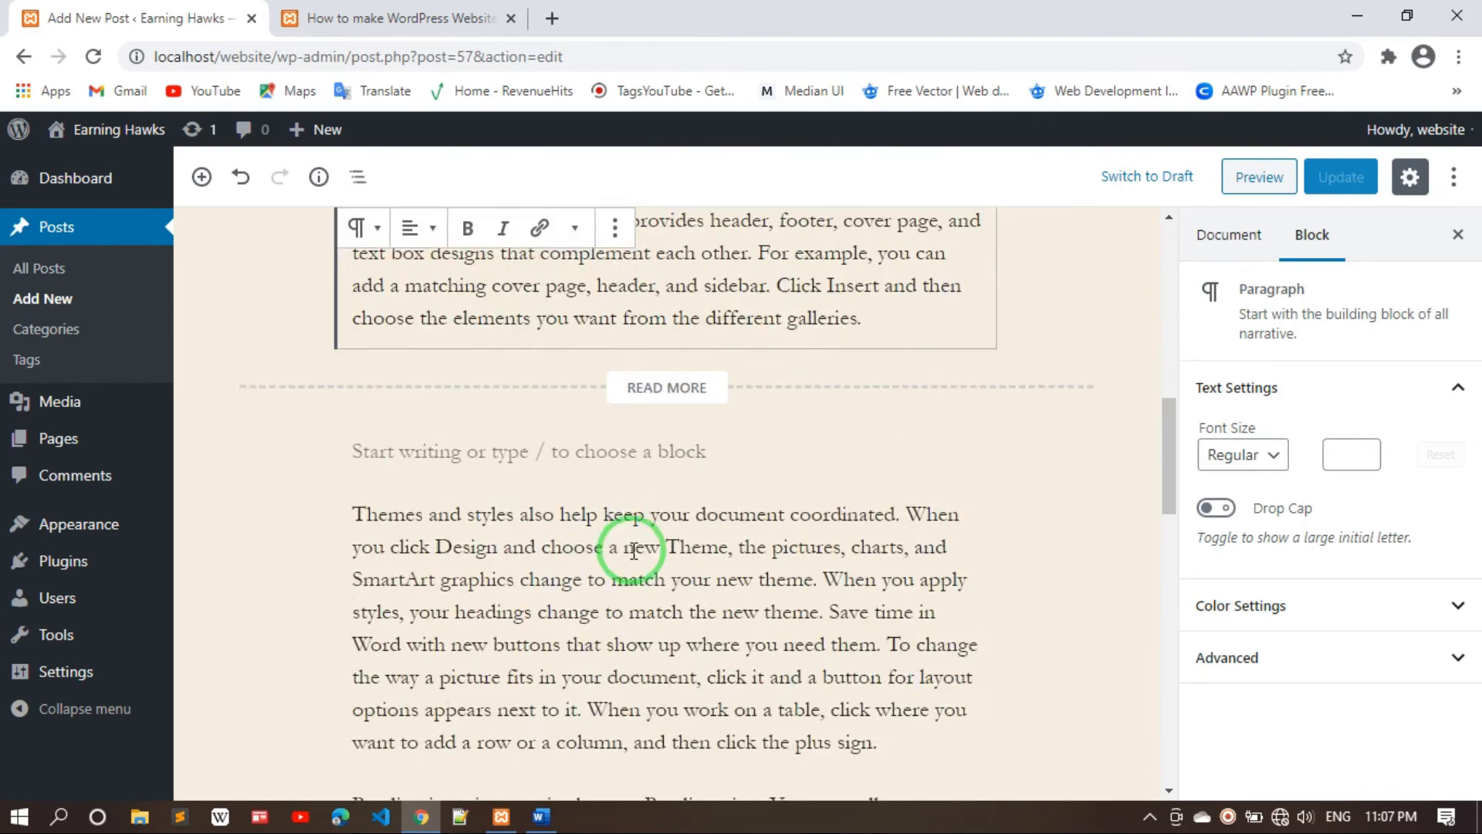
scroll(633, 549, "down", 2)
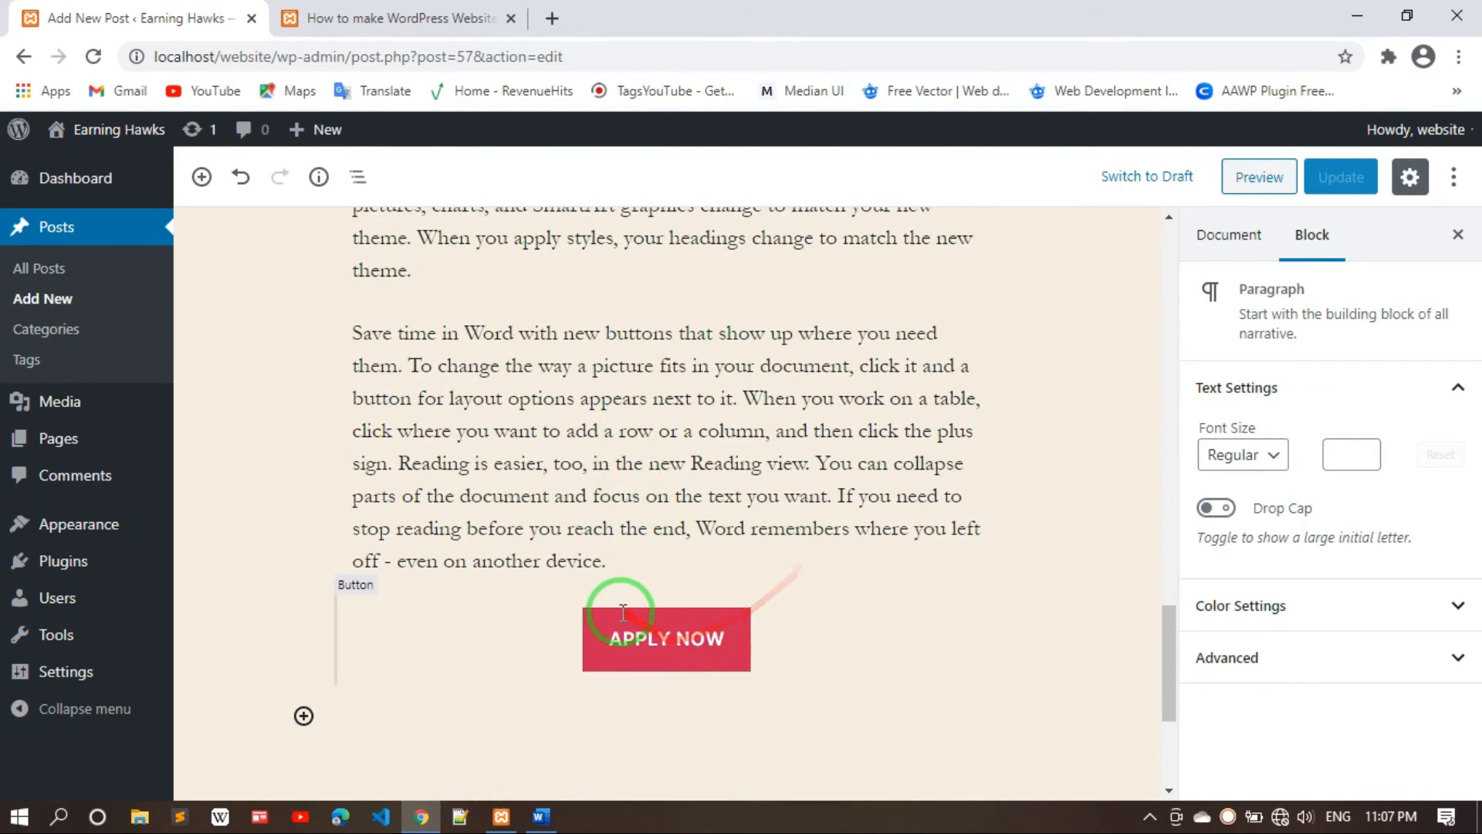
Delete the text of the paragraph directly above the APPLY NOW button and of the one starting "Reading is easier"
left_click_drag(579, 532, 404, 384)
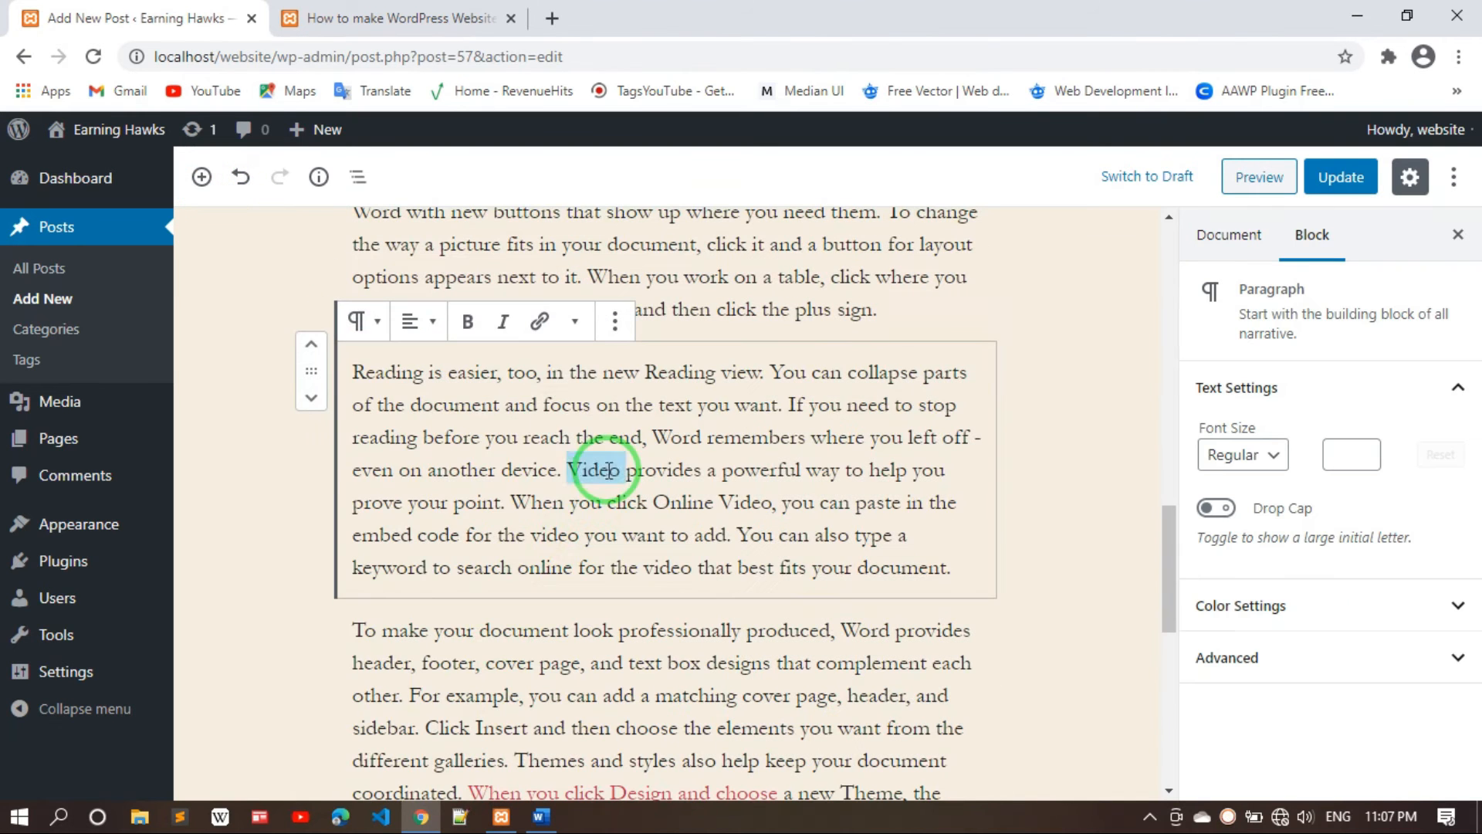
triple_click(608, 469)
key("BackSpace")
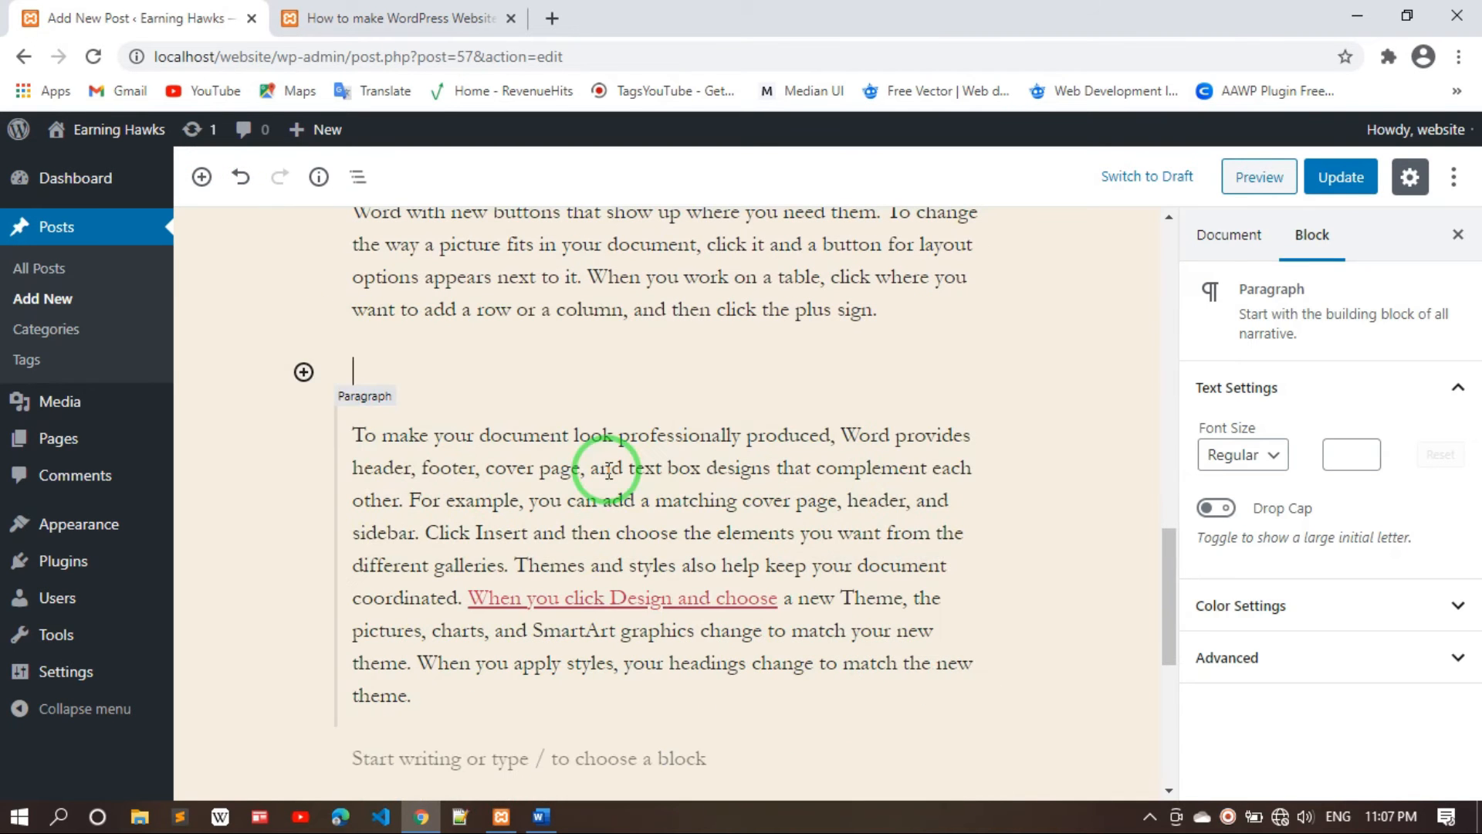
Delete the text of the paragraphs starting "To make your document look" and "Themes and styles also help" below the Read More break
triple_click(690, 521)
key("BackSpace")
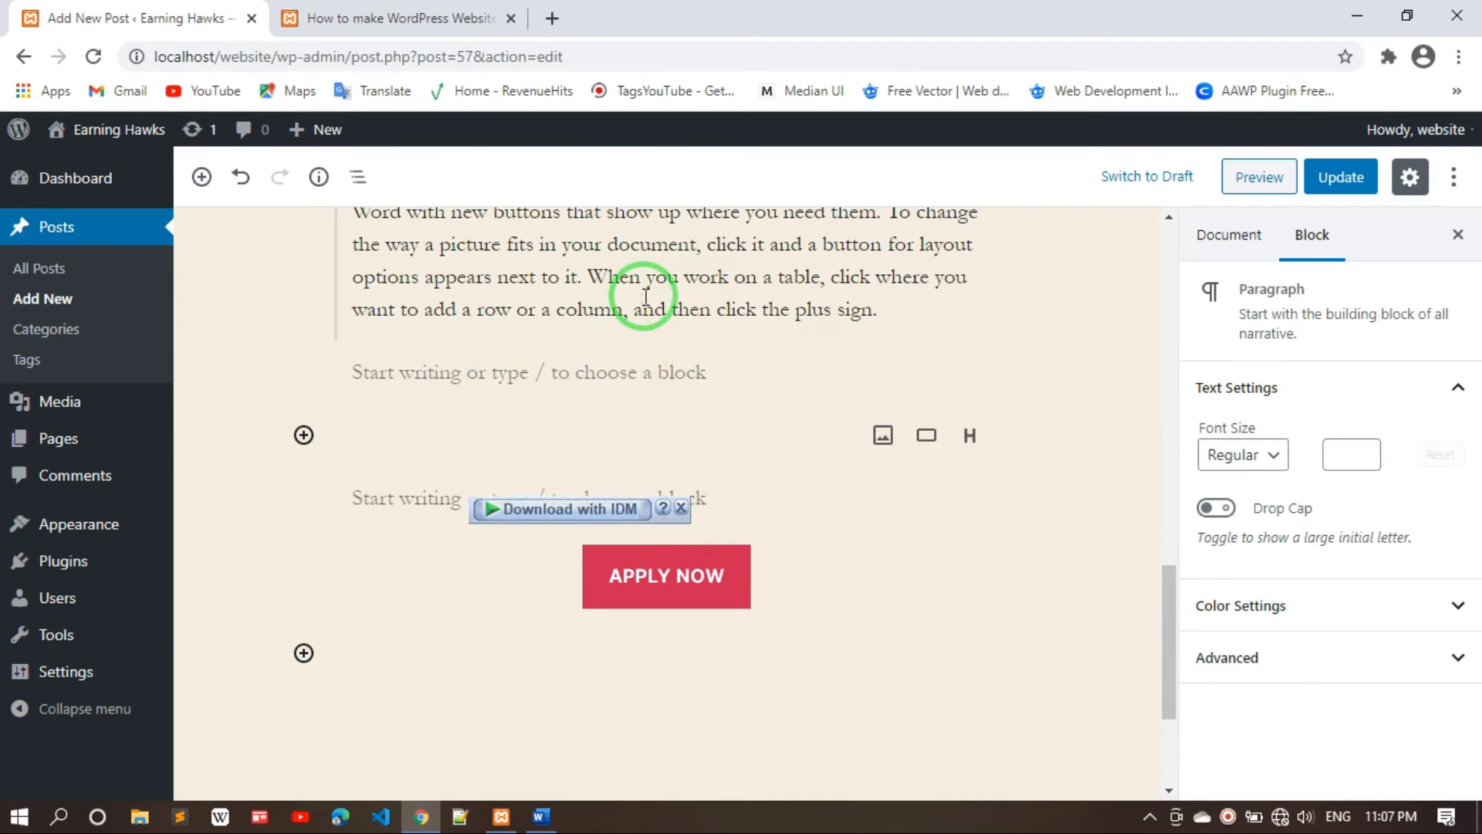
scroll(646, 309, "up", 5)
scroll(646, 297, "down", 1)
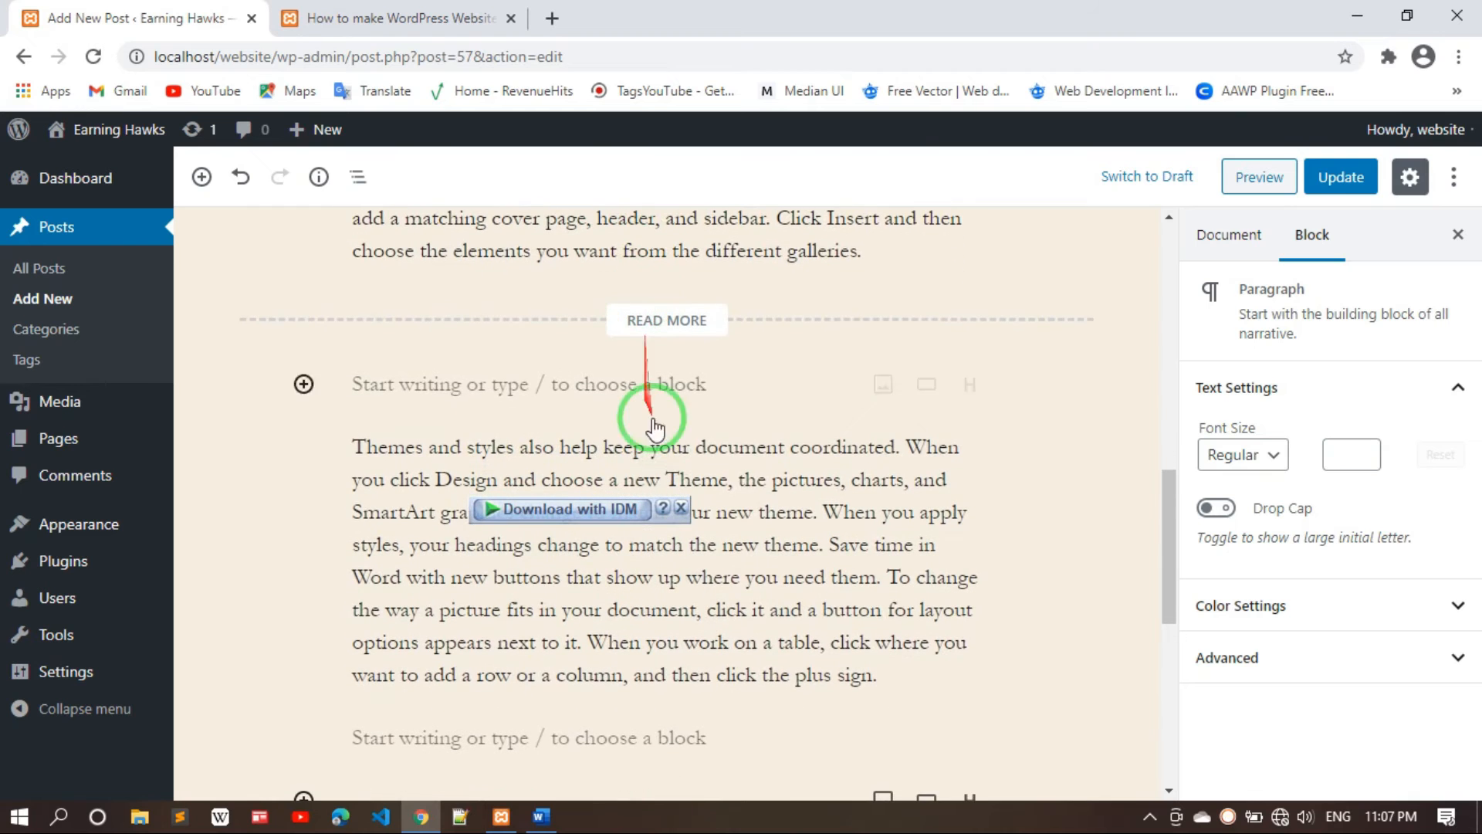
left_click(815, 525)
key("ctrl+a")
key("BackSpace")
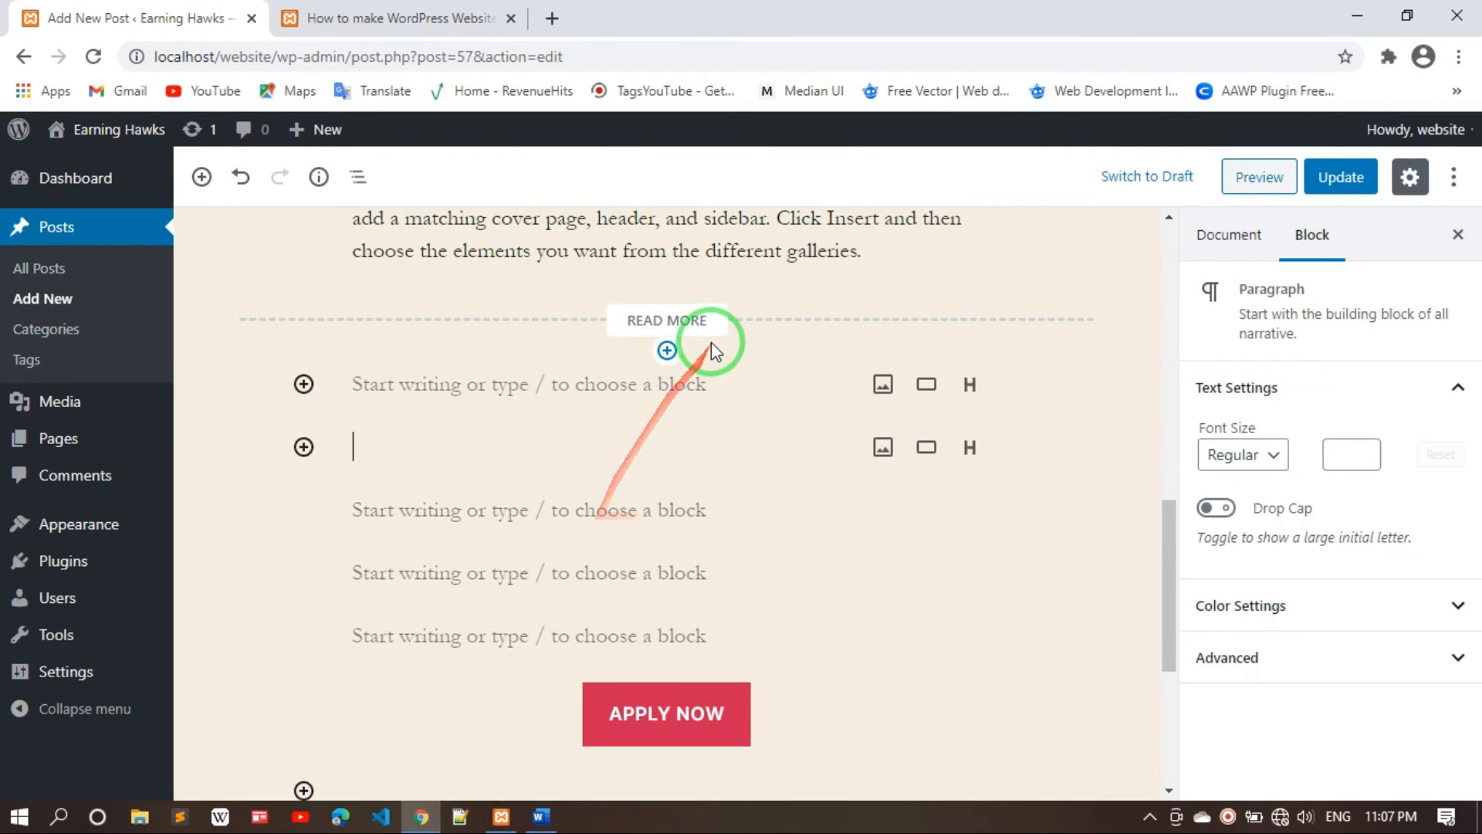
Add a paragraph reading "How to make money online" between the image and the paragraph starting "Video provides a powerful way"
scroll(706, 336, "up", 6)
left_click(610, 336)
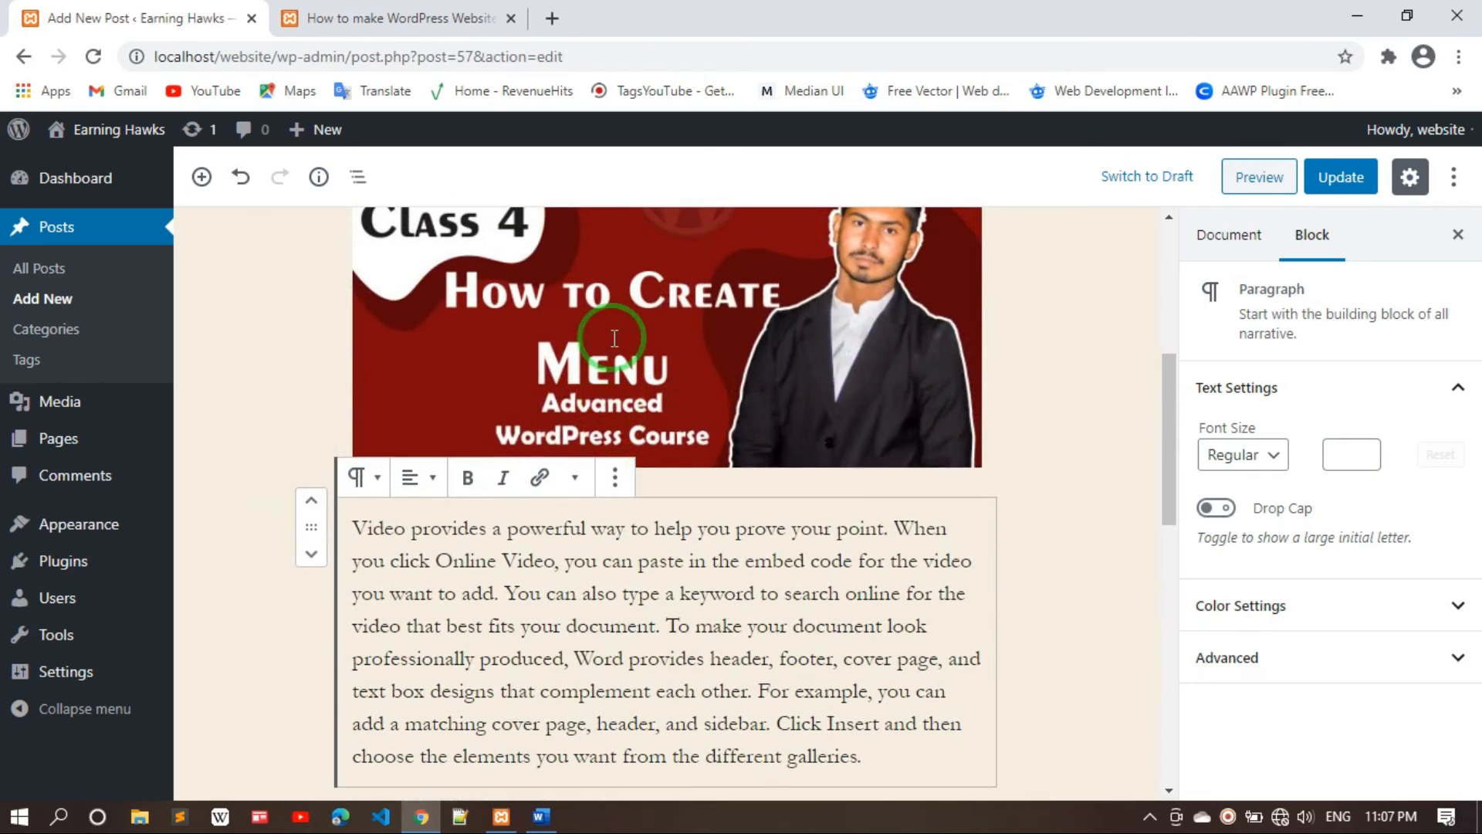
left_click(363, 525)
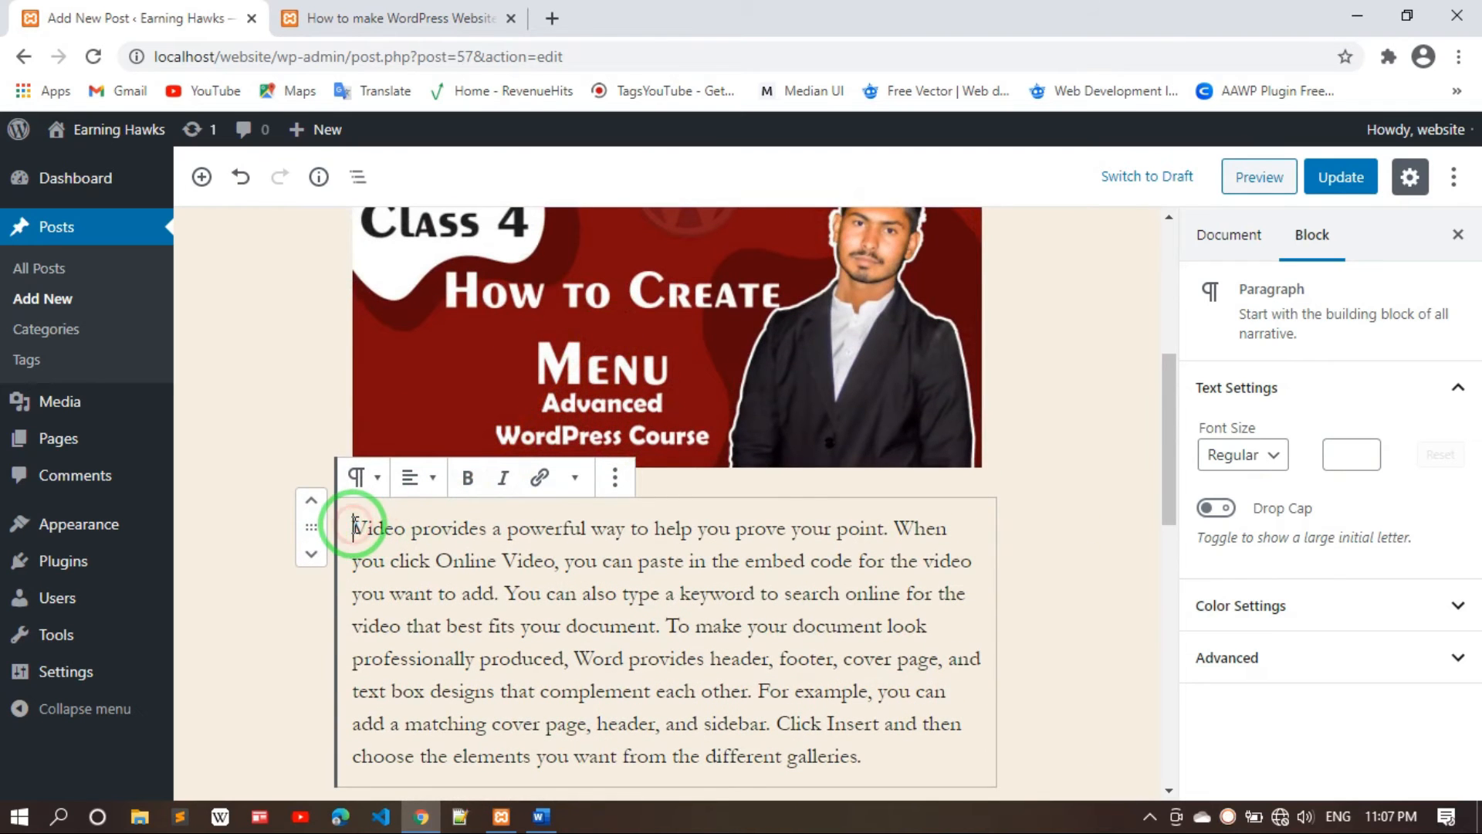
key("Return")
key("Up")
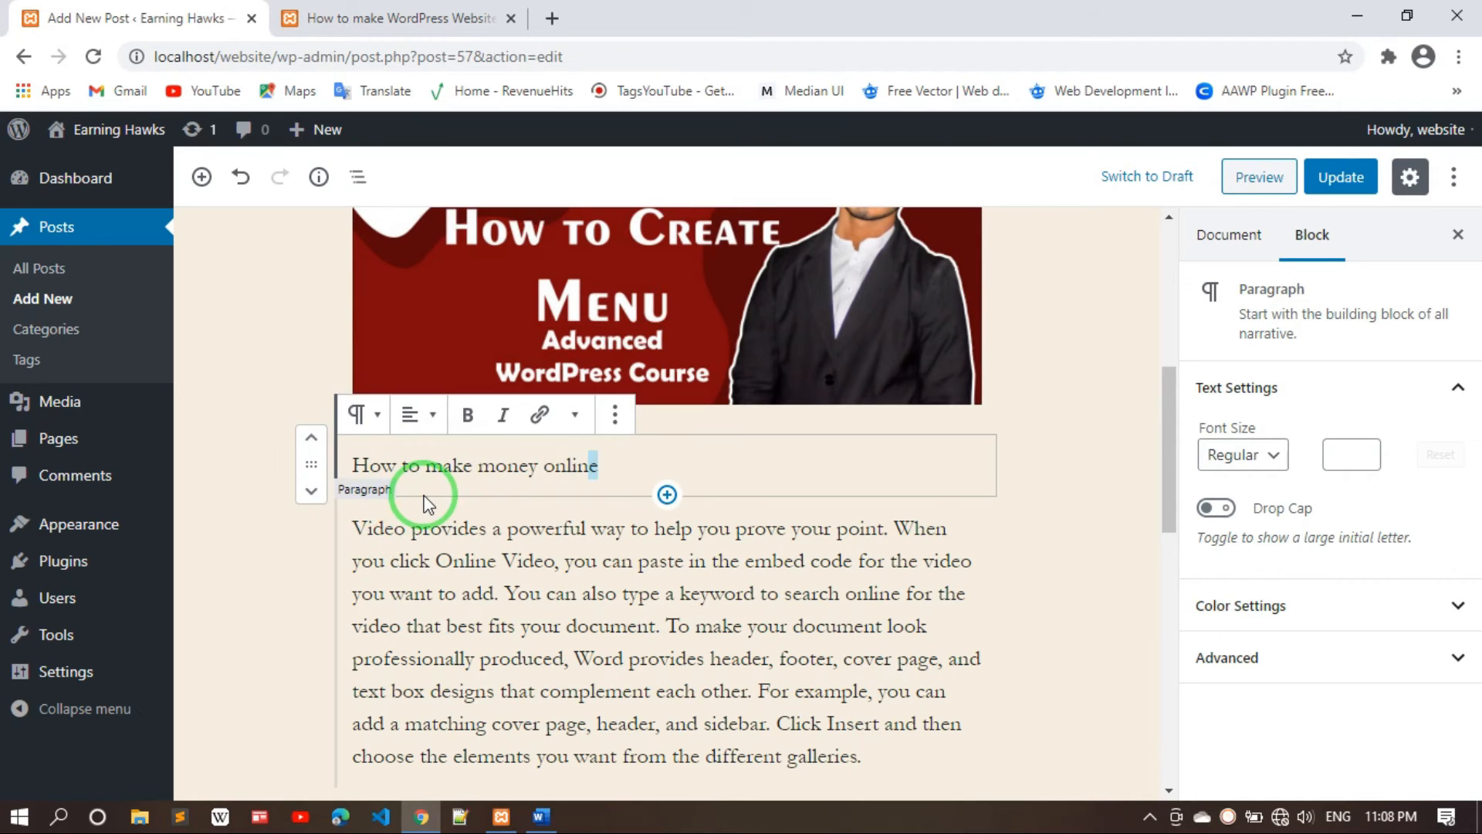
key("shift+Left")
key("shift+Left")
key("shift+Left")
key("shift+Left")
key("shift+Left")
key("shift+Left")
key("shift+Left")
key("shift+Left")
key("shift+Left")
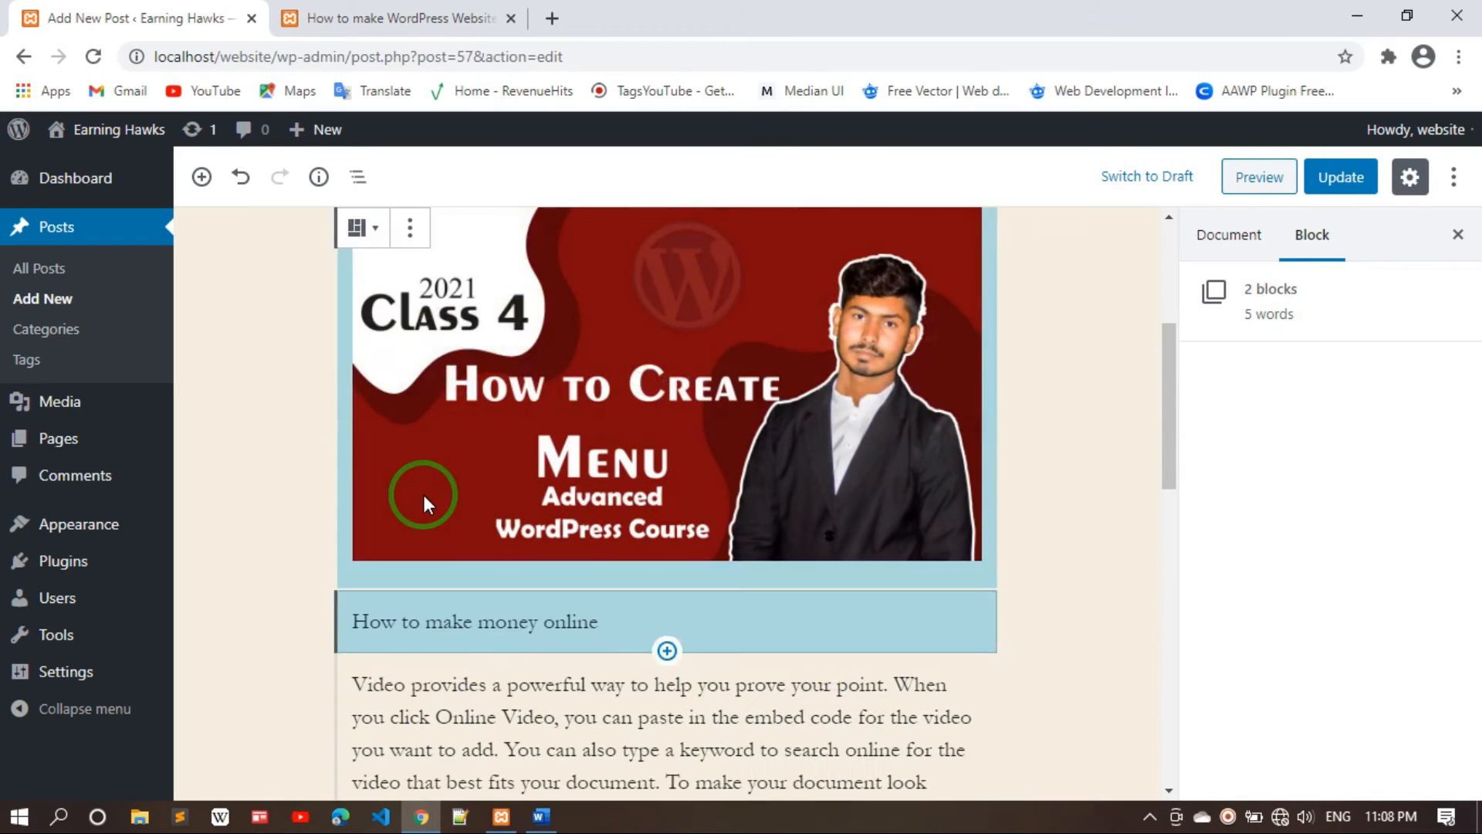
key("Right")
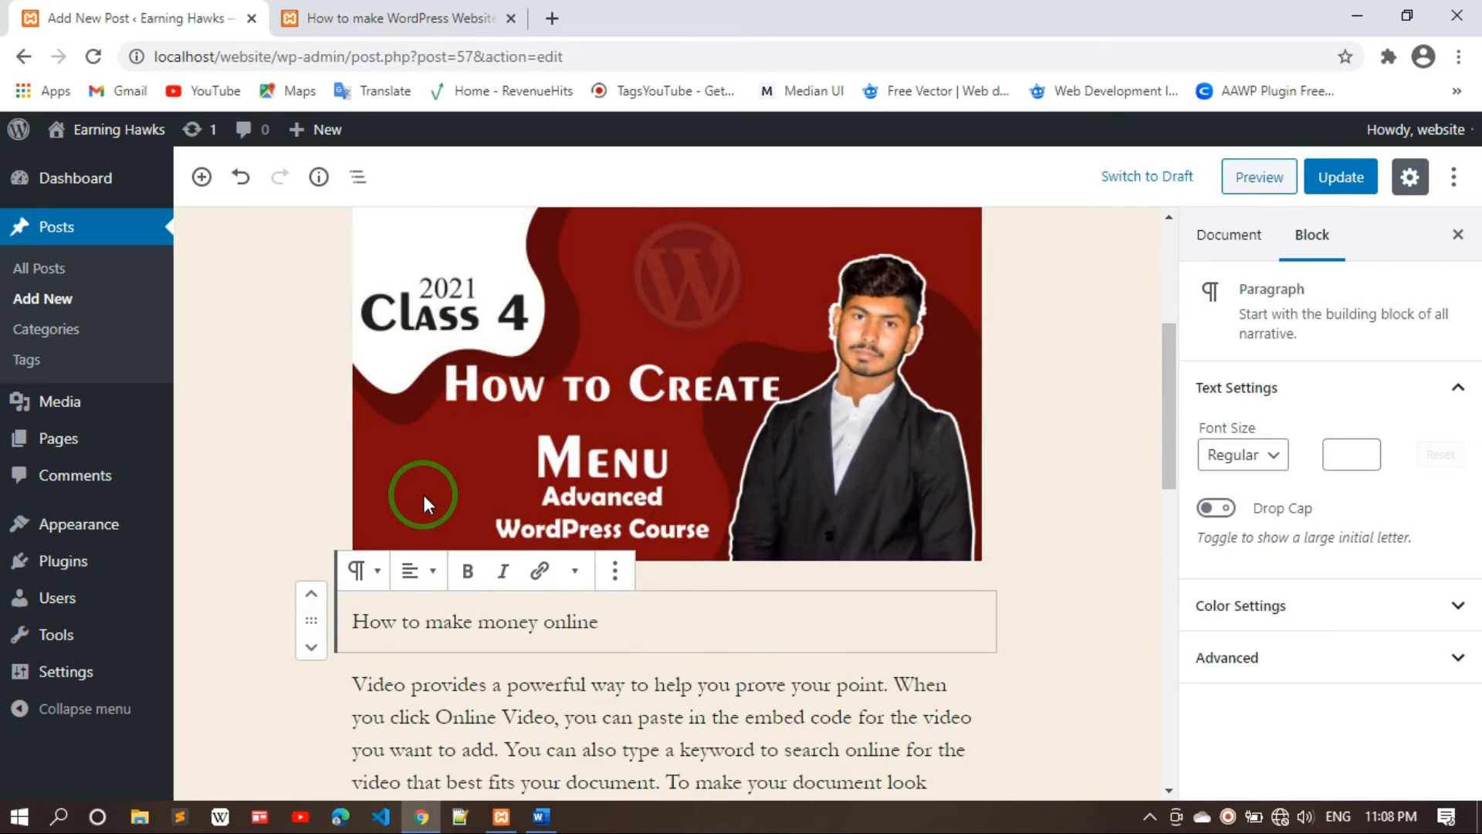
Select the whole "How to make money online" line and transform its block into a Heading
key("shift+Right")
key("shift+Right")
key("shift+Right")
key("shift+Right")
key("shift+Right")
key("shift+Right")
key("shift+Right")
key("shift+Right")
key("shift+Right")
key("shift+Right")
key("shift+Right")
key("shift+Right")
key("shift+Right")
key("shift+Right")
key("shift+Right")
key("shift+Right")
key("shift+Right")
key("shift+Right")
key("shift+Right")
key("shift+Right")
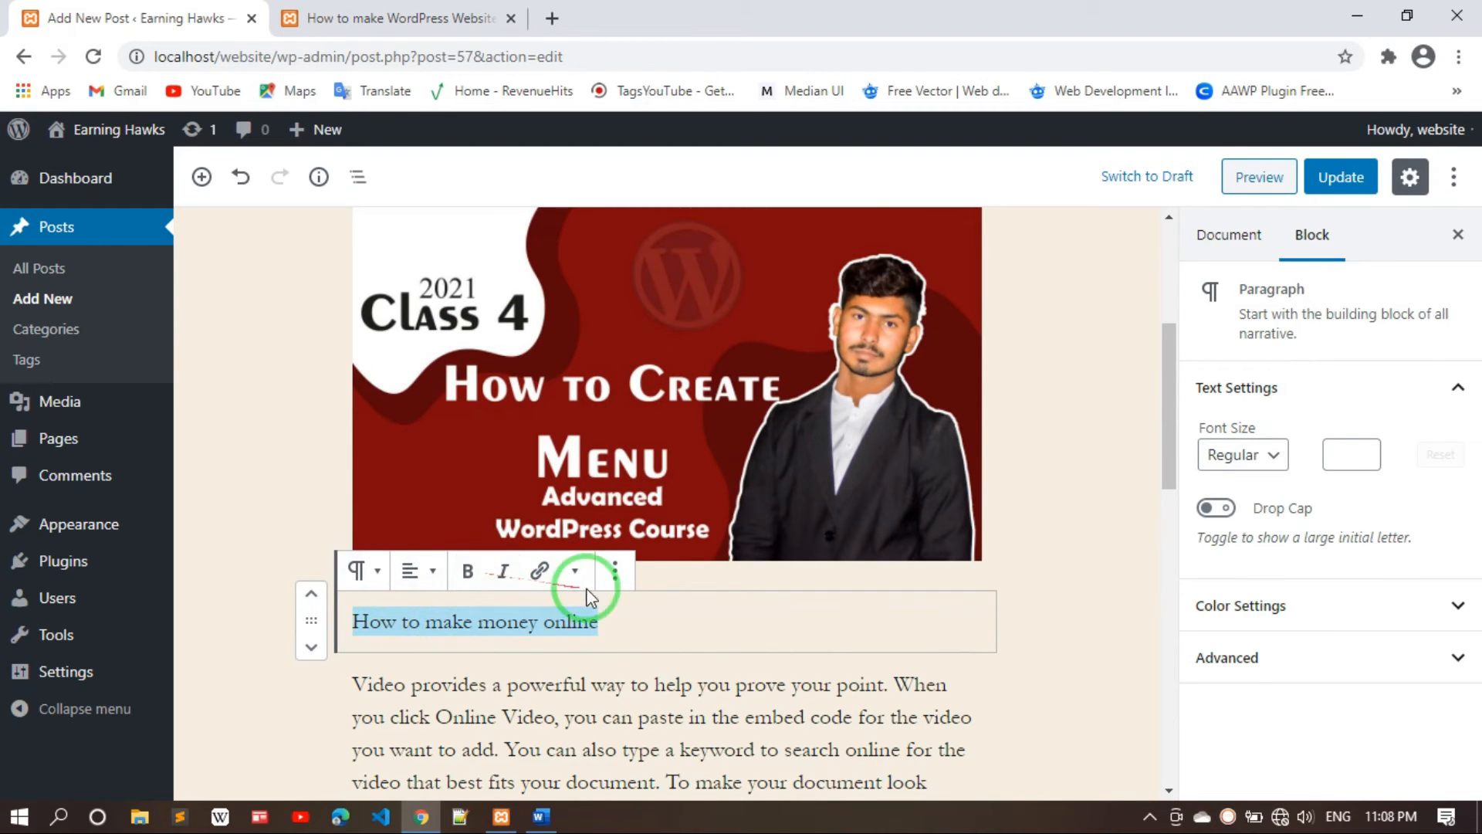
left_click(616, 572)
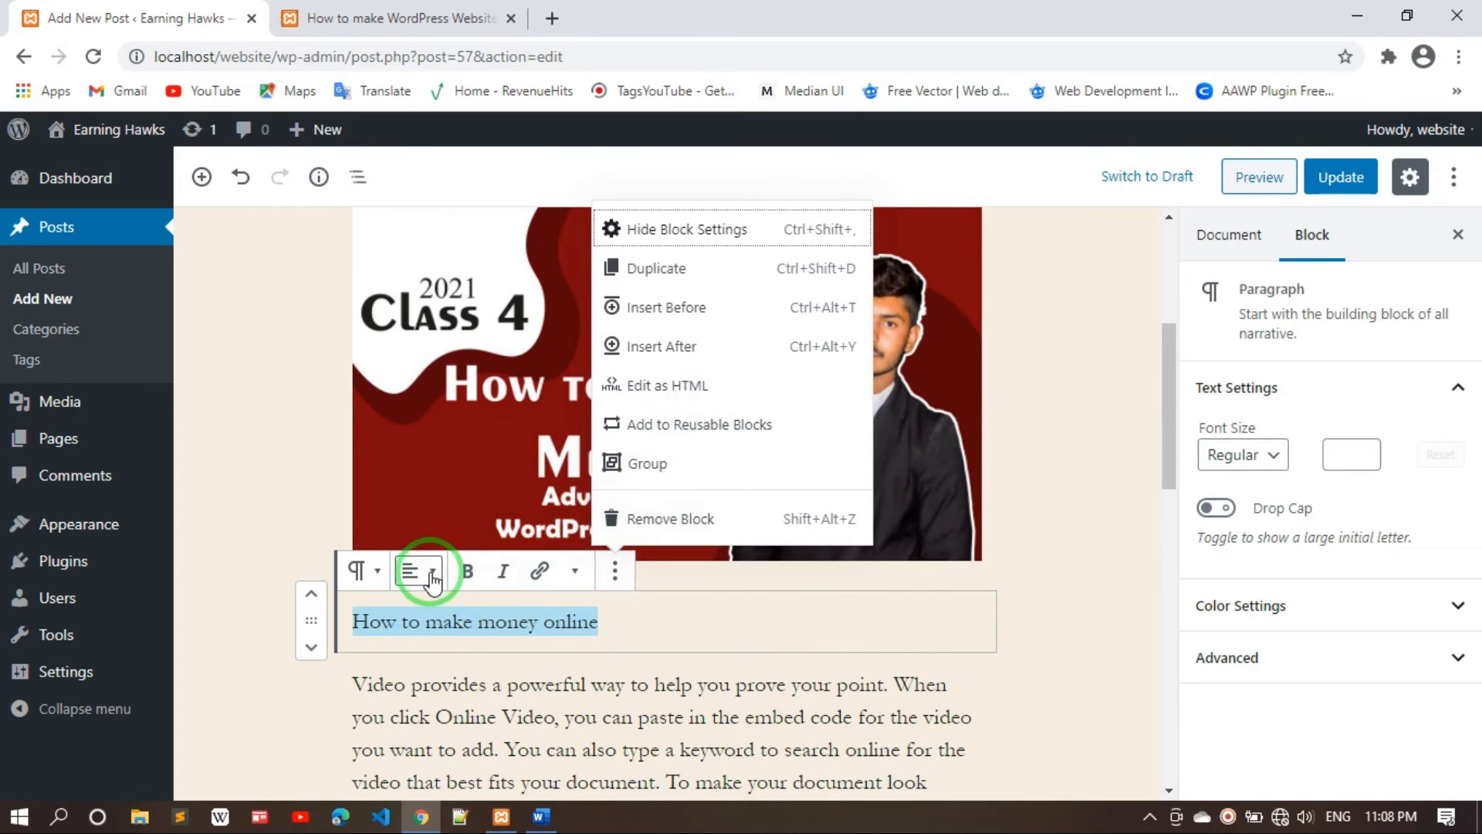
left_click(385, 575)
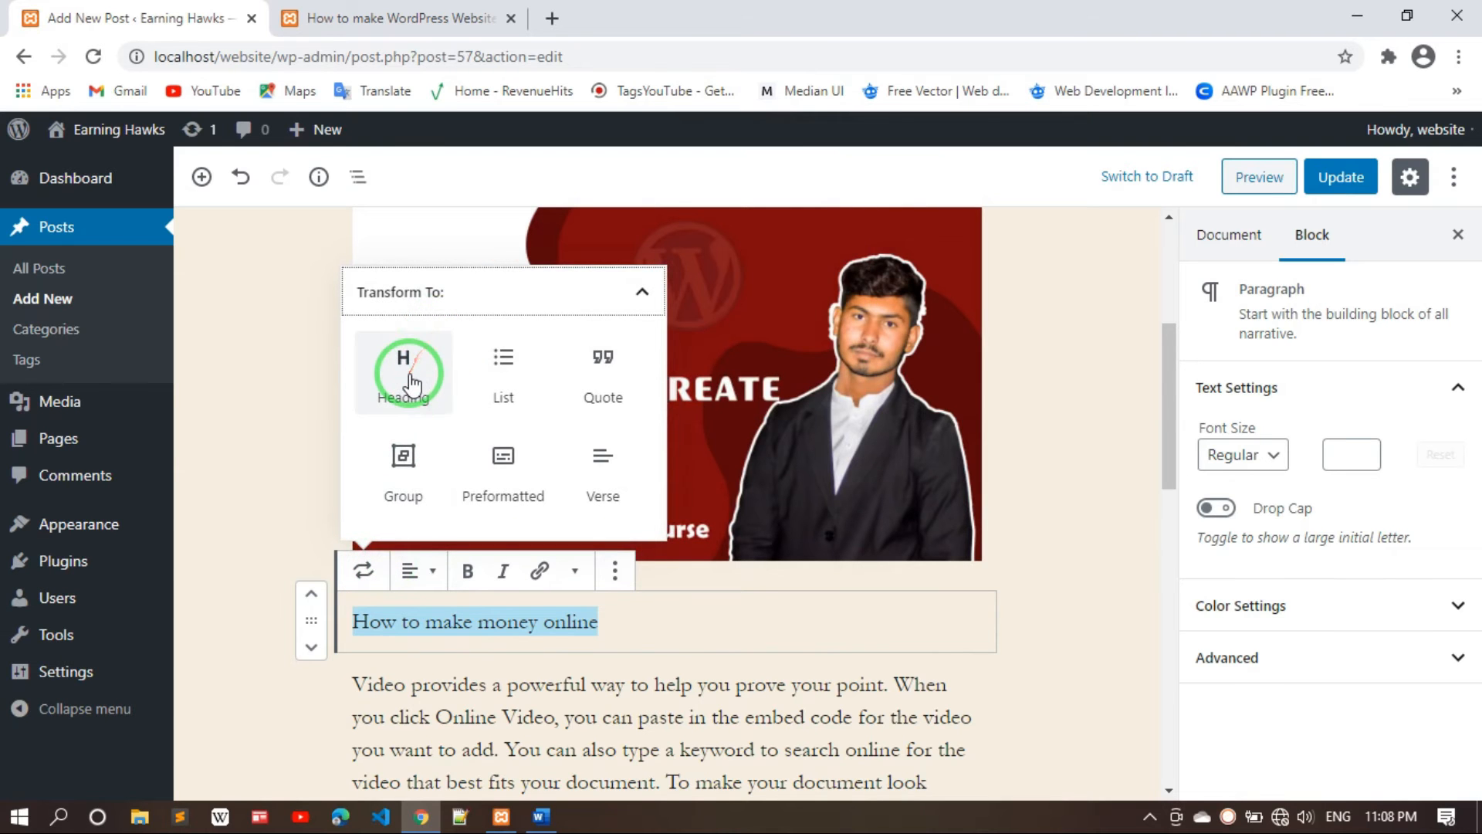
left_click(409, 378)
left_click(595, 744)
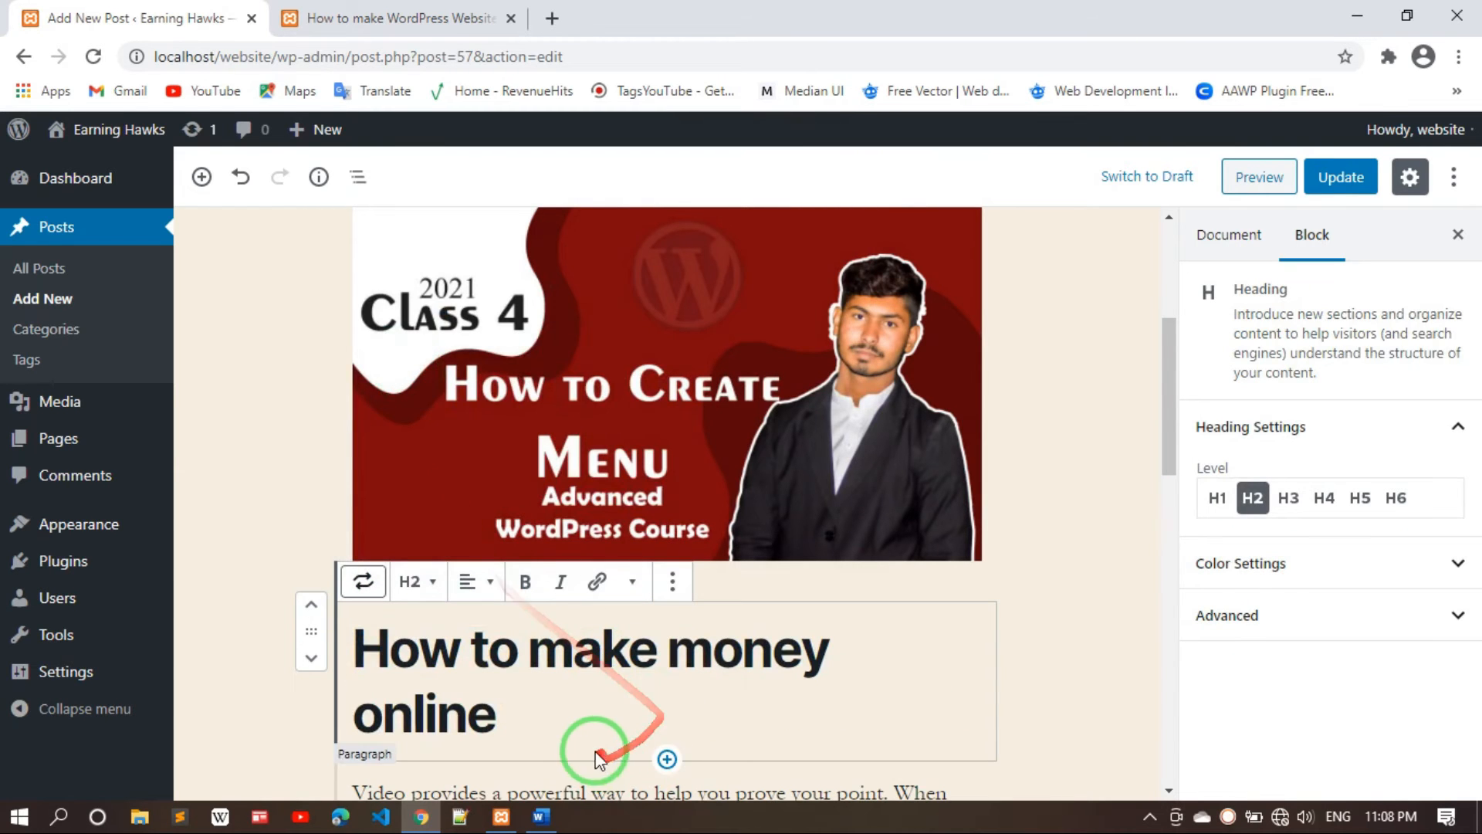
Look over the heading levels offered for "How to make money online" and compare the heading with the paragraph below it
scroll(588, 717, "down", 3)
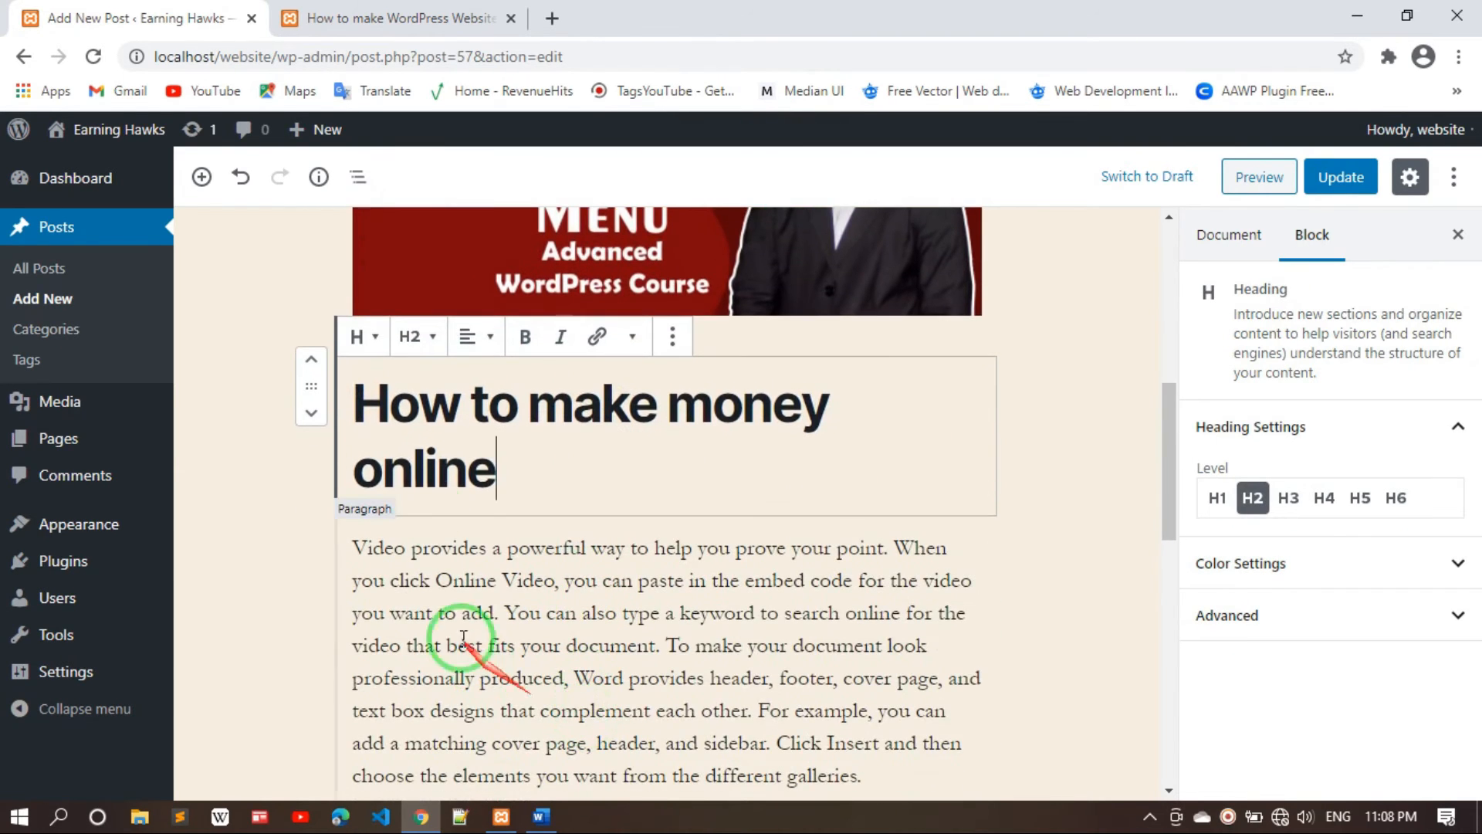
left_click(426, 340)
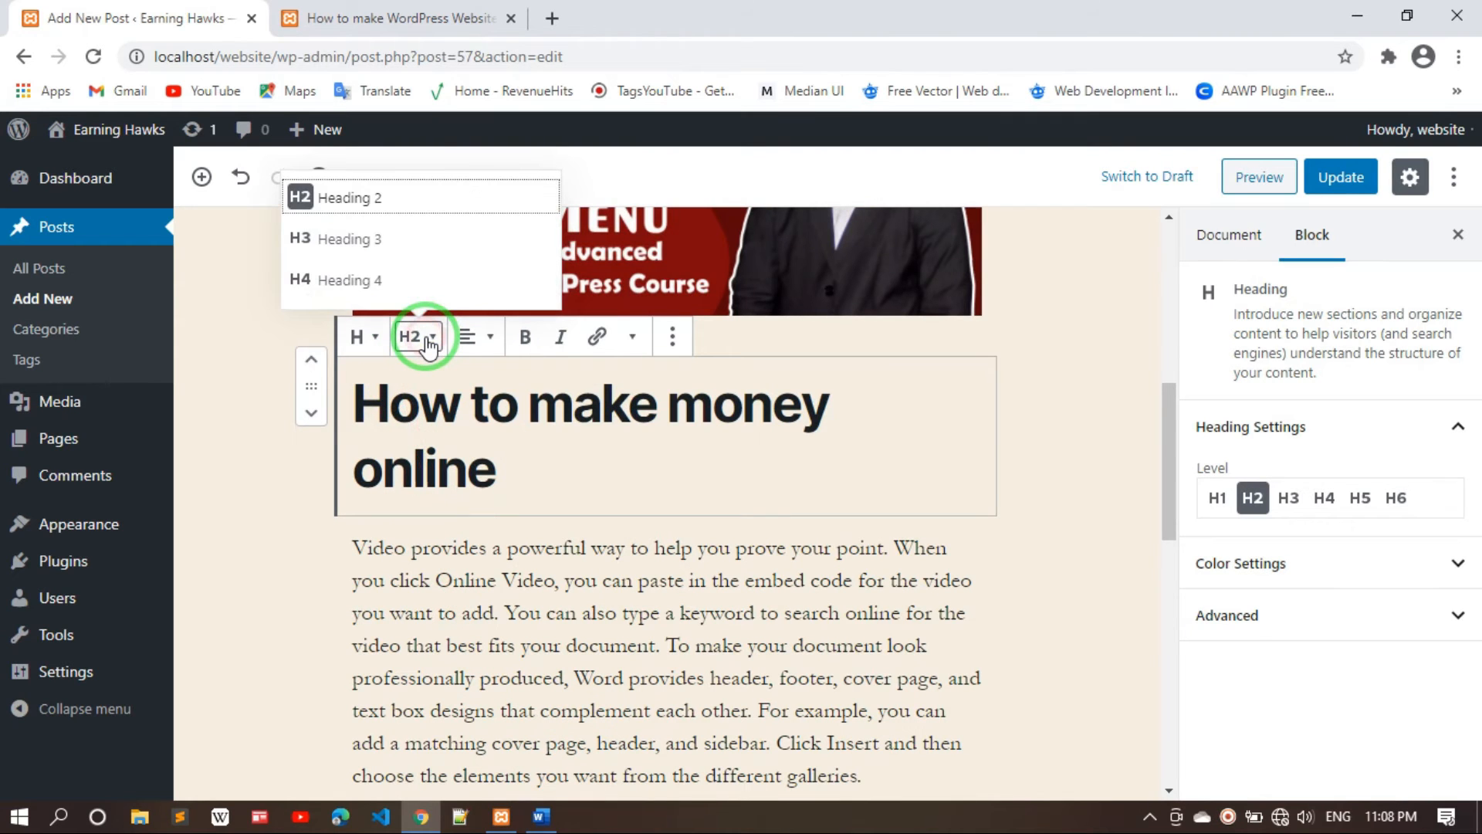
left_click(569, 454)
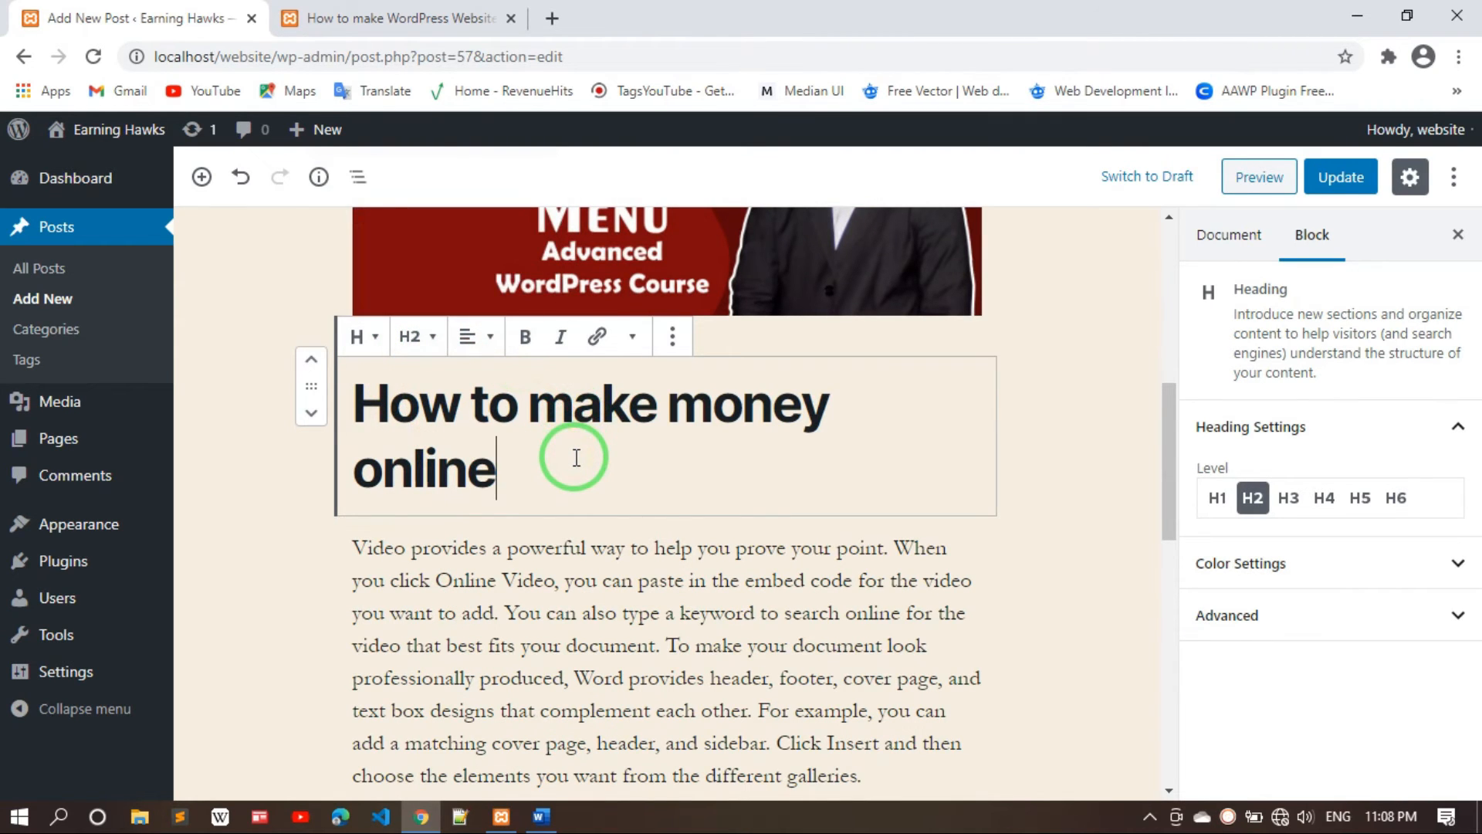
left_click(629, 612)
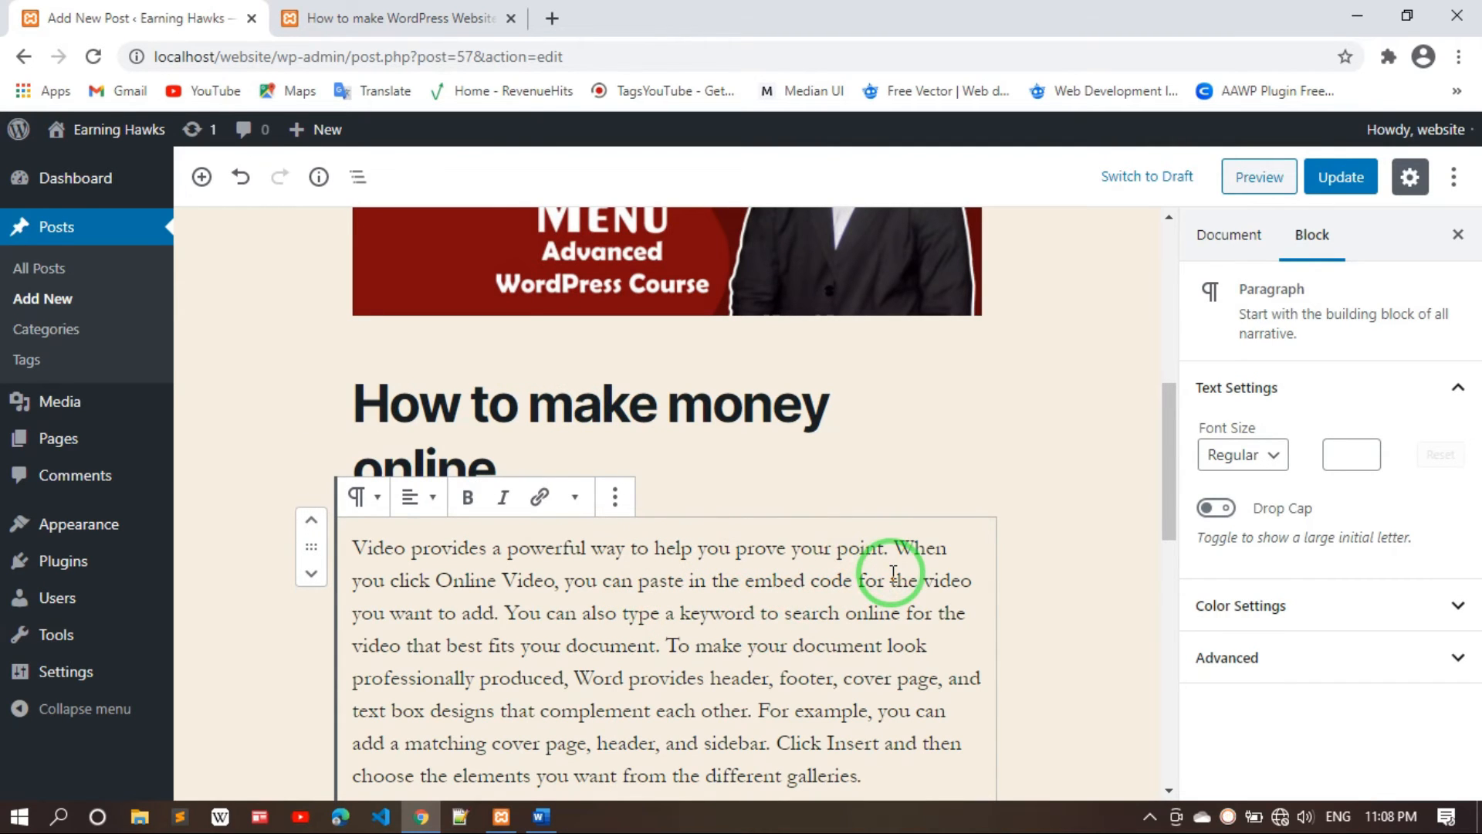
left_click(803, 409)
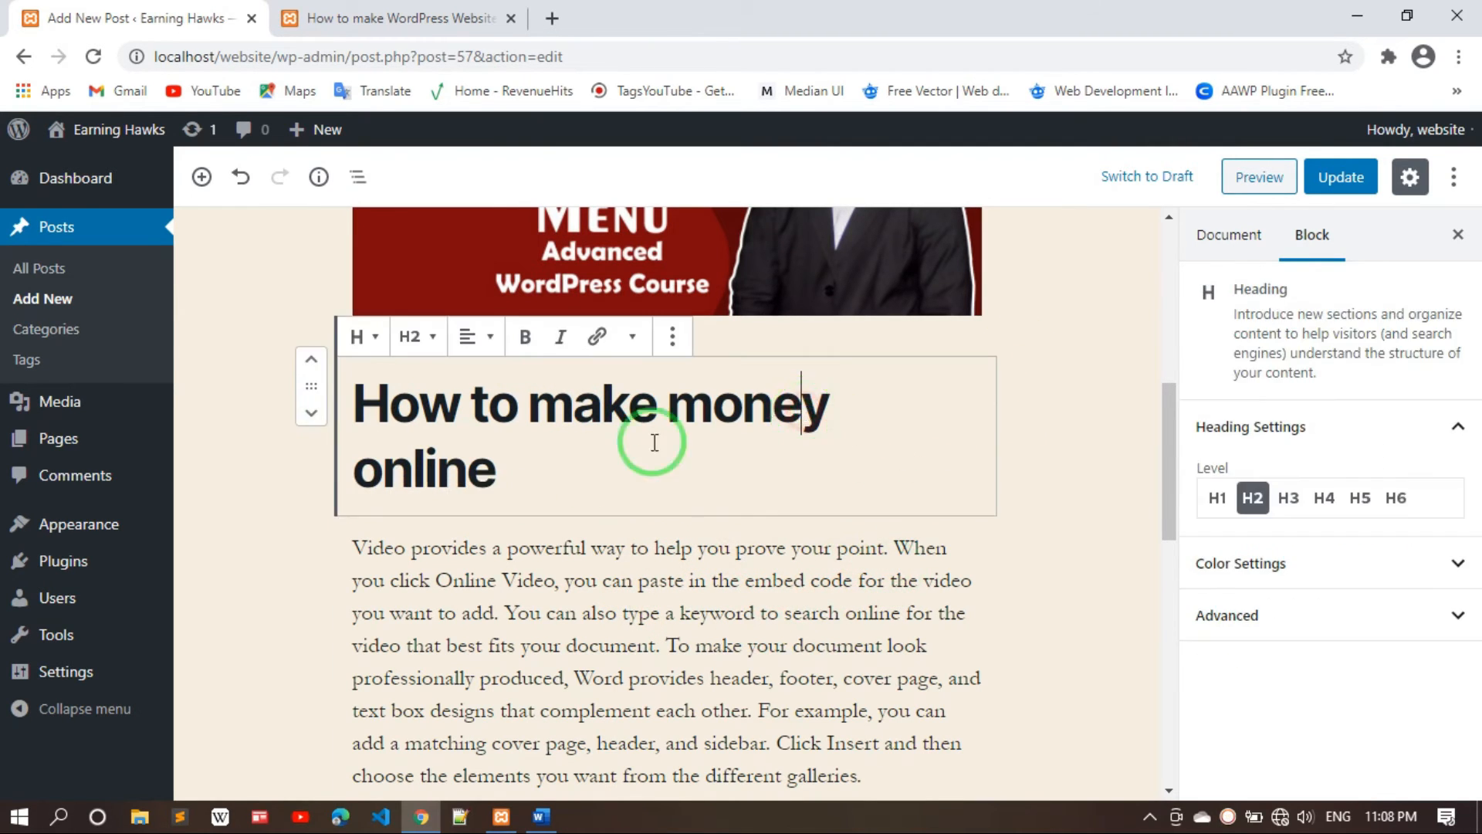
Delete all the text of the paragraph starting "Video provides a powerful way" below the heading
left_click(353, 547)
left_click_drag(353, 547, 891, 437)
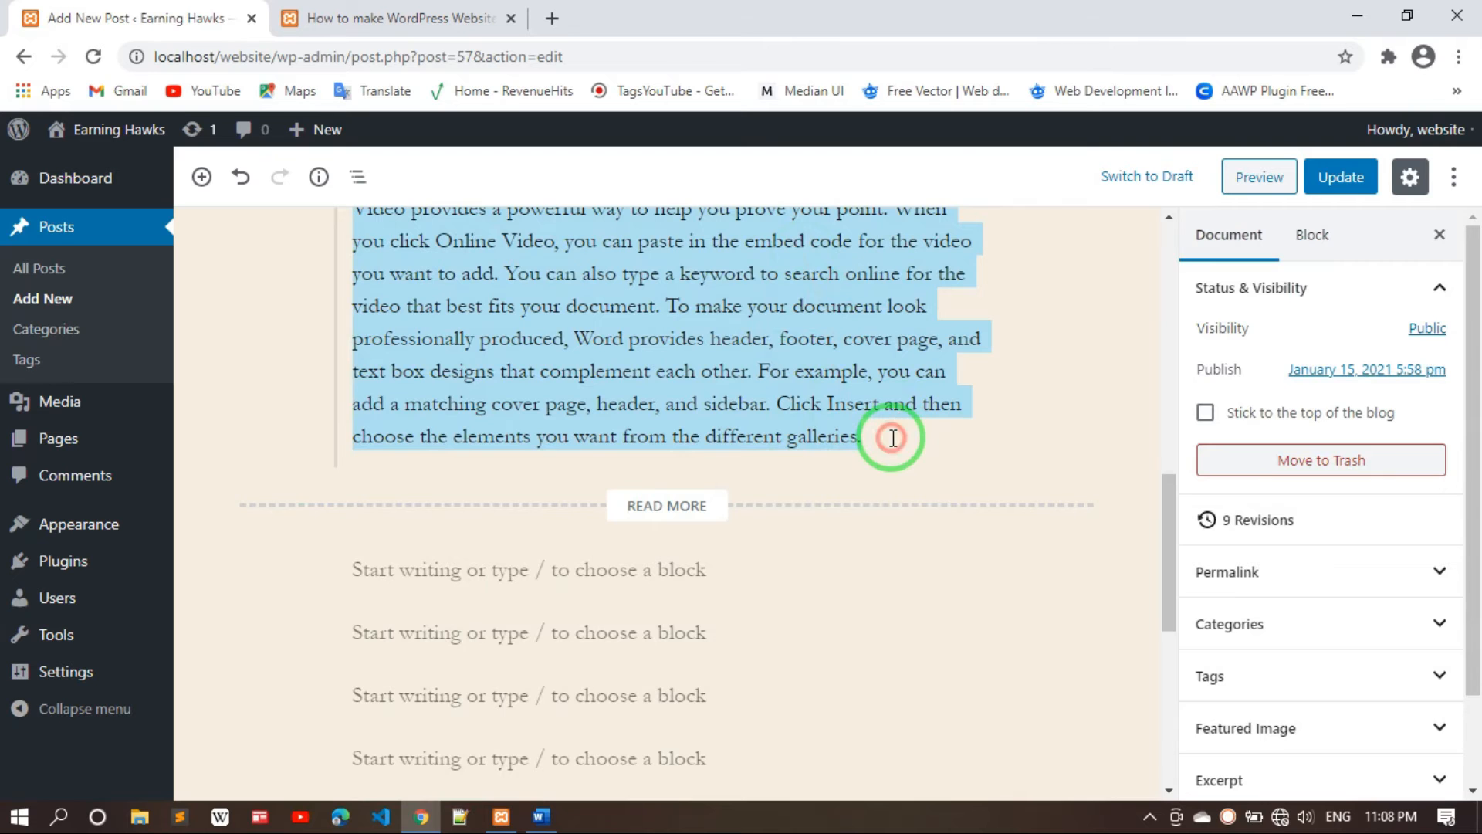
left_click(767, 355)
key("BackSpace")
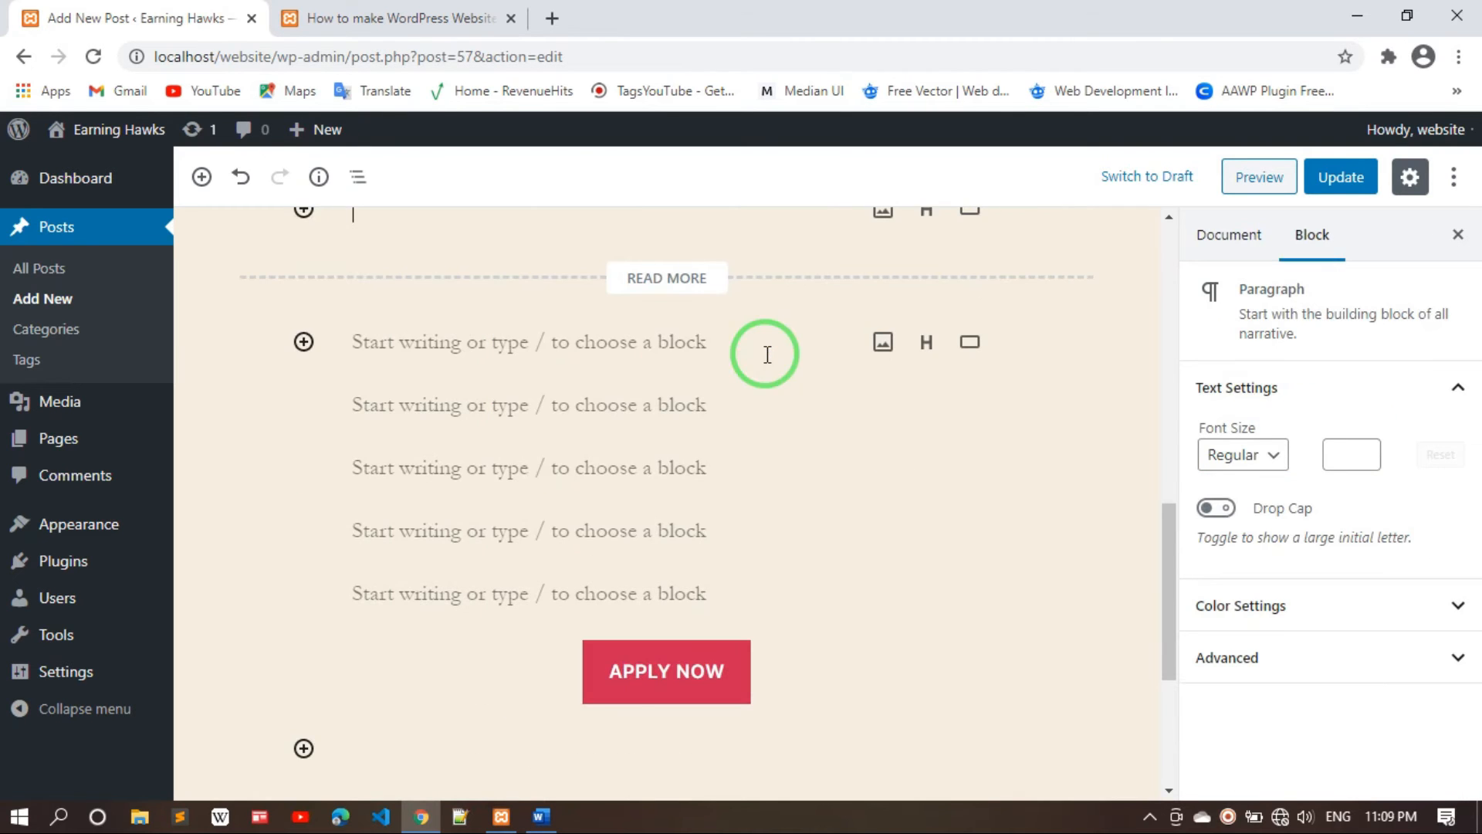
Write three separate paragraphs under the heading: "From Youtube", "From Google" and "From Facebook"
scroll(699, 351, "up", 4)
left_click(454, 546)
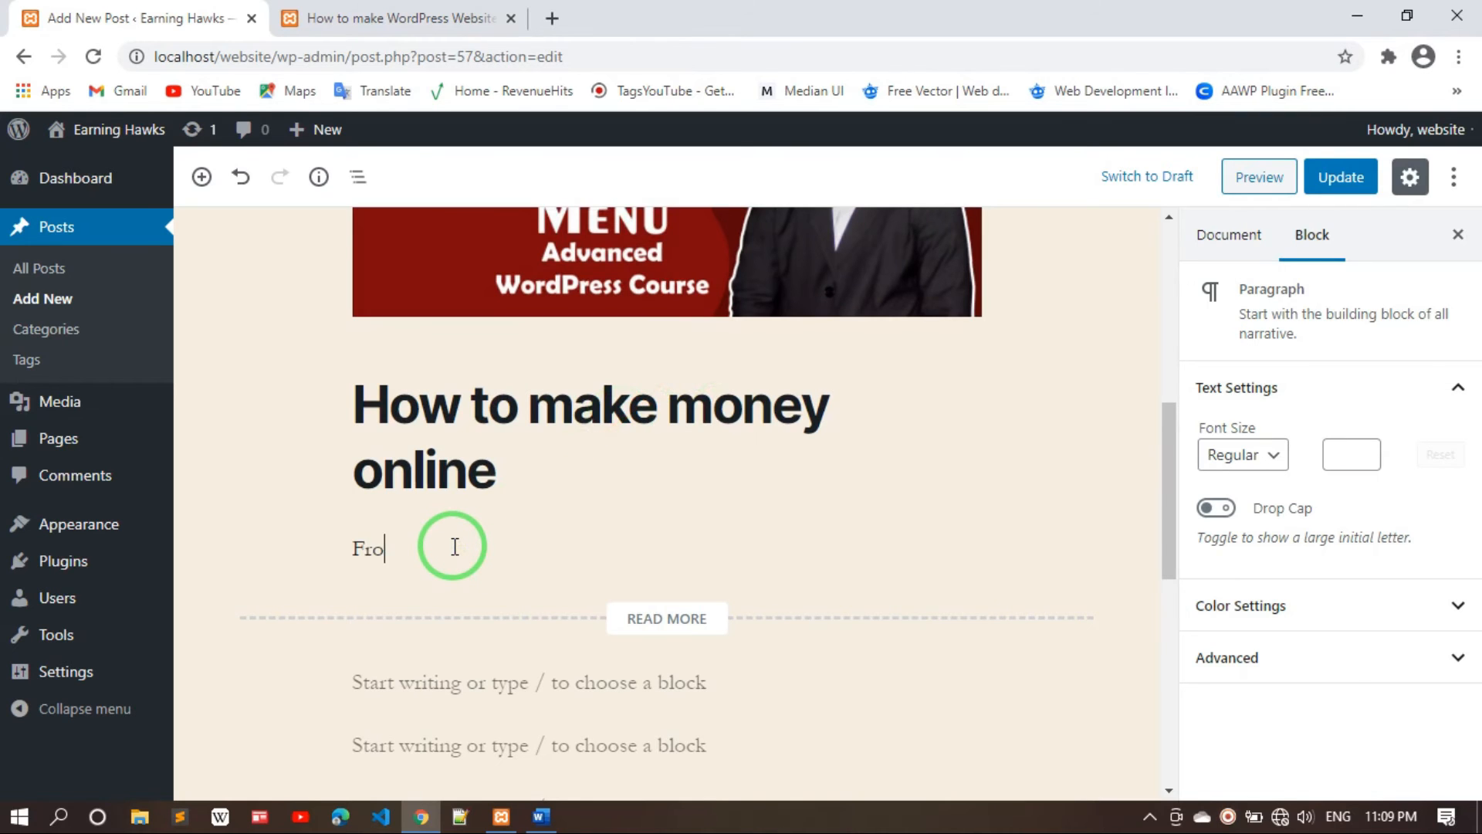
type("From Youtube")
key("Return")
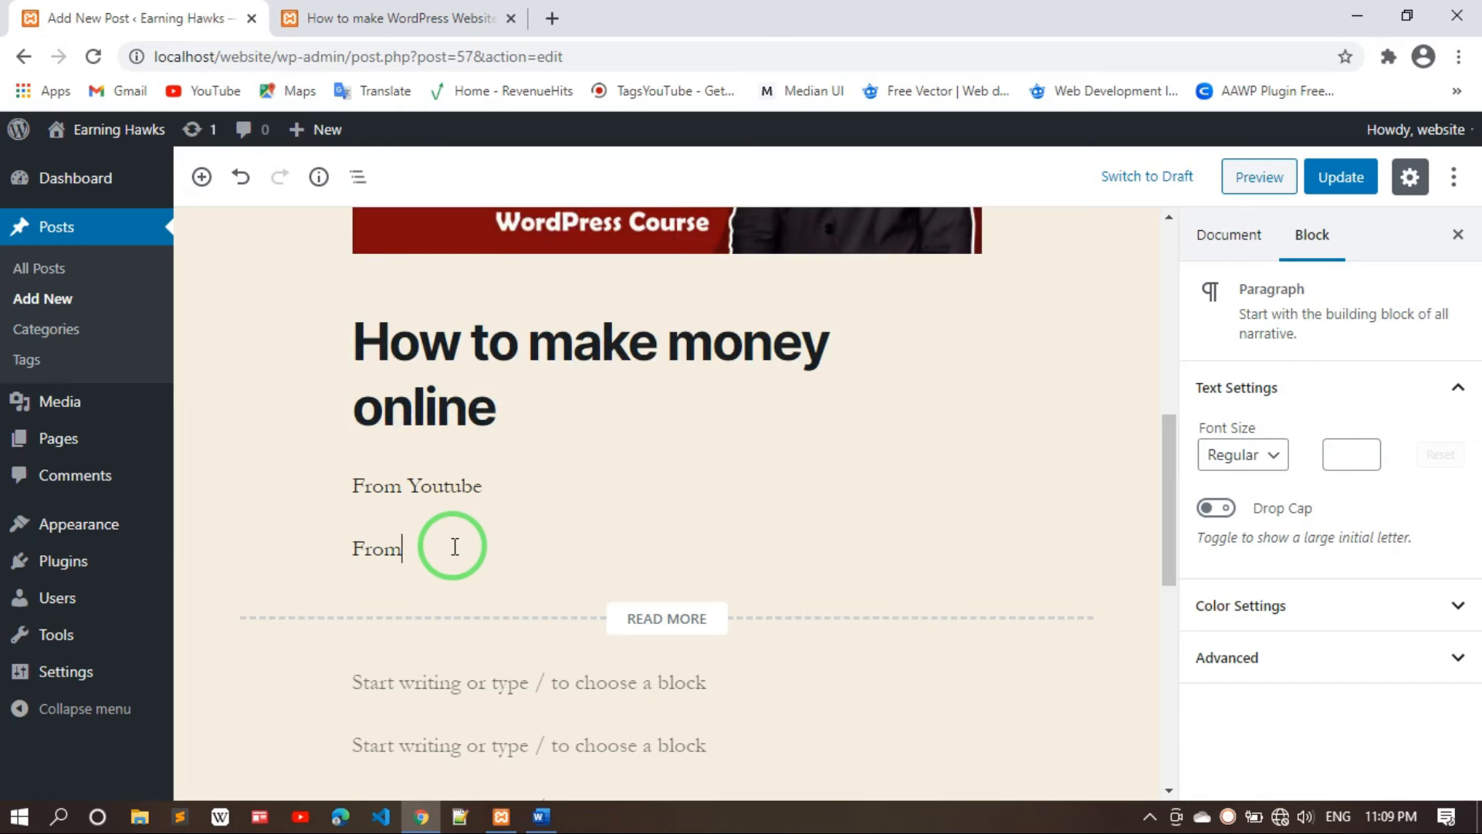
type("From Google")
key("Return")
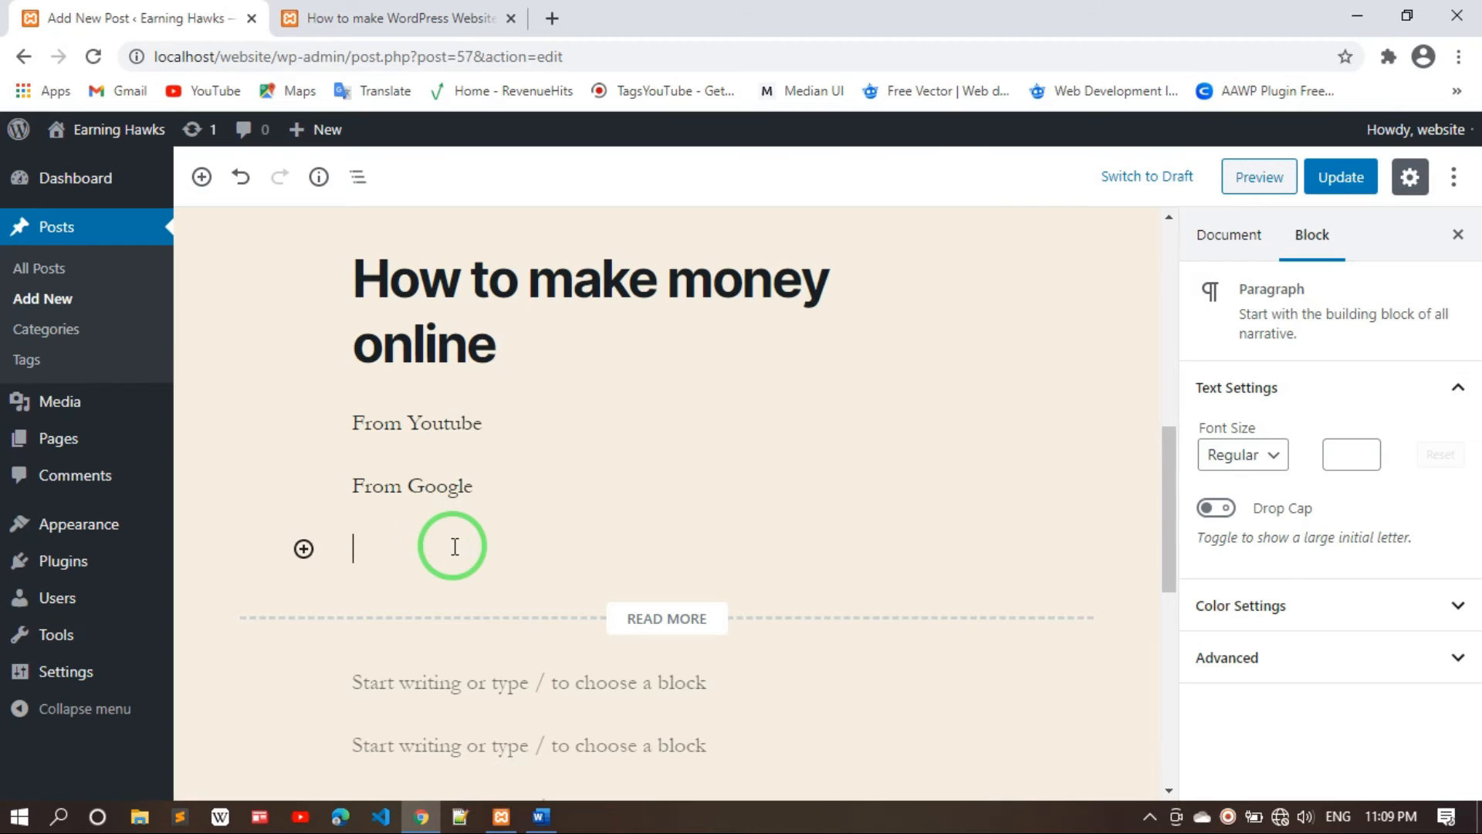
type("From Facebook")
Transform the "From Youtube" and "From Google" paragraphs into bulleted List blocks
left_click_drag(349, 424, 502, 578)
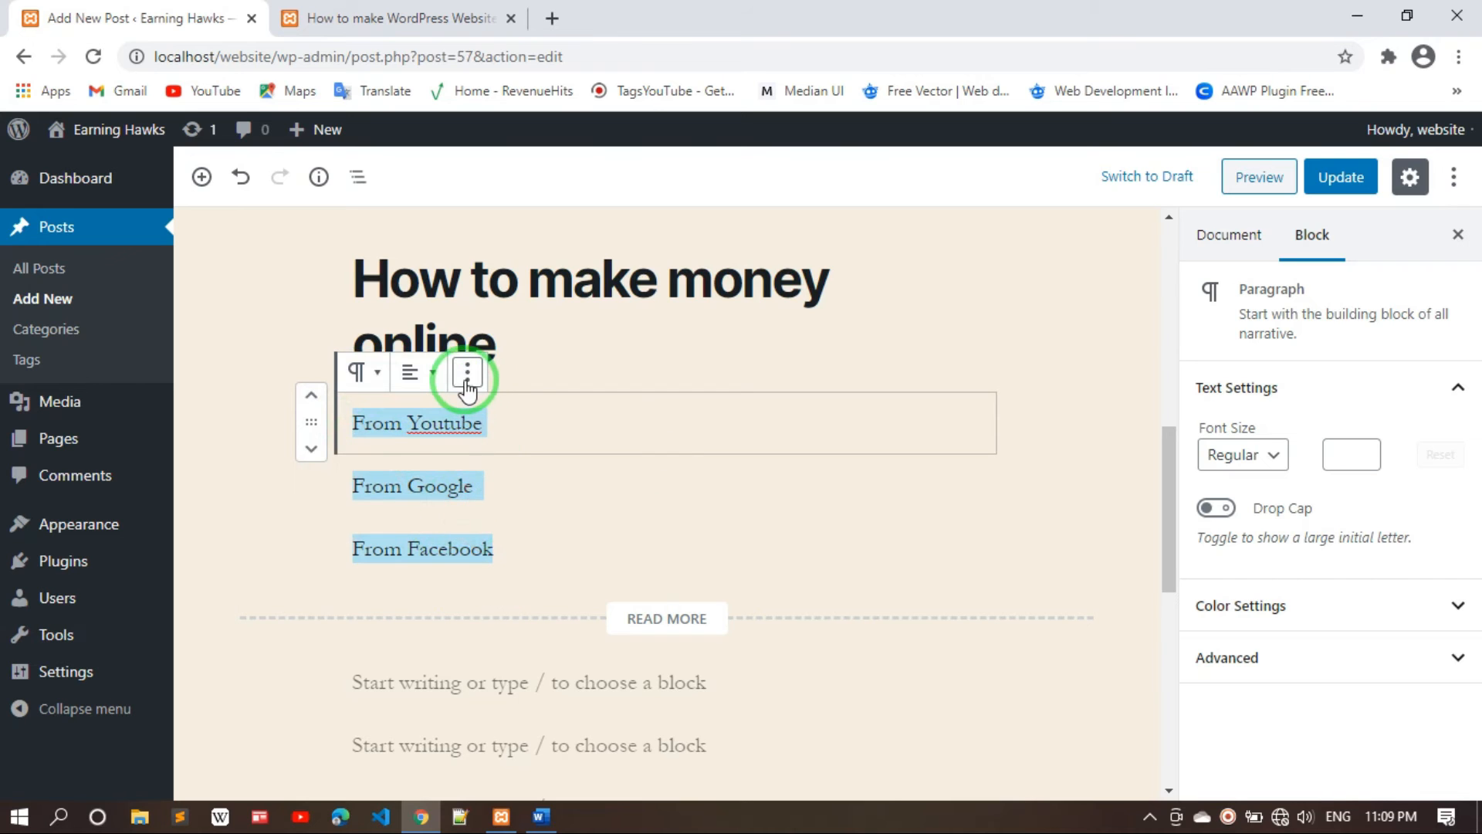
left_click(360, 373)
left_click(502, 513)
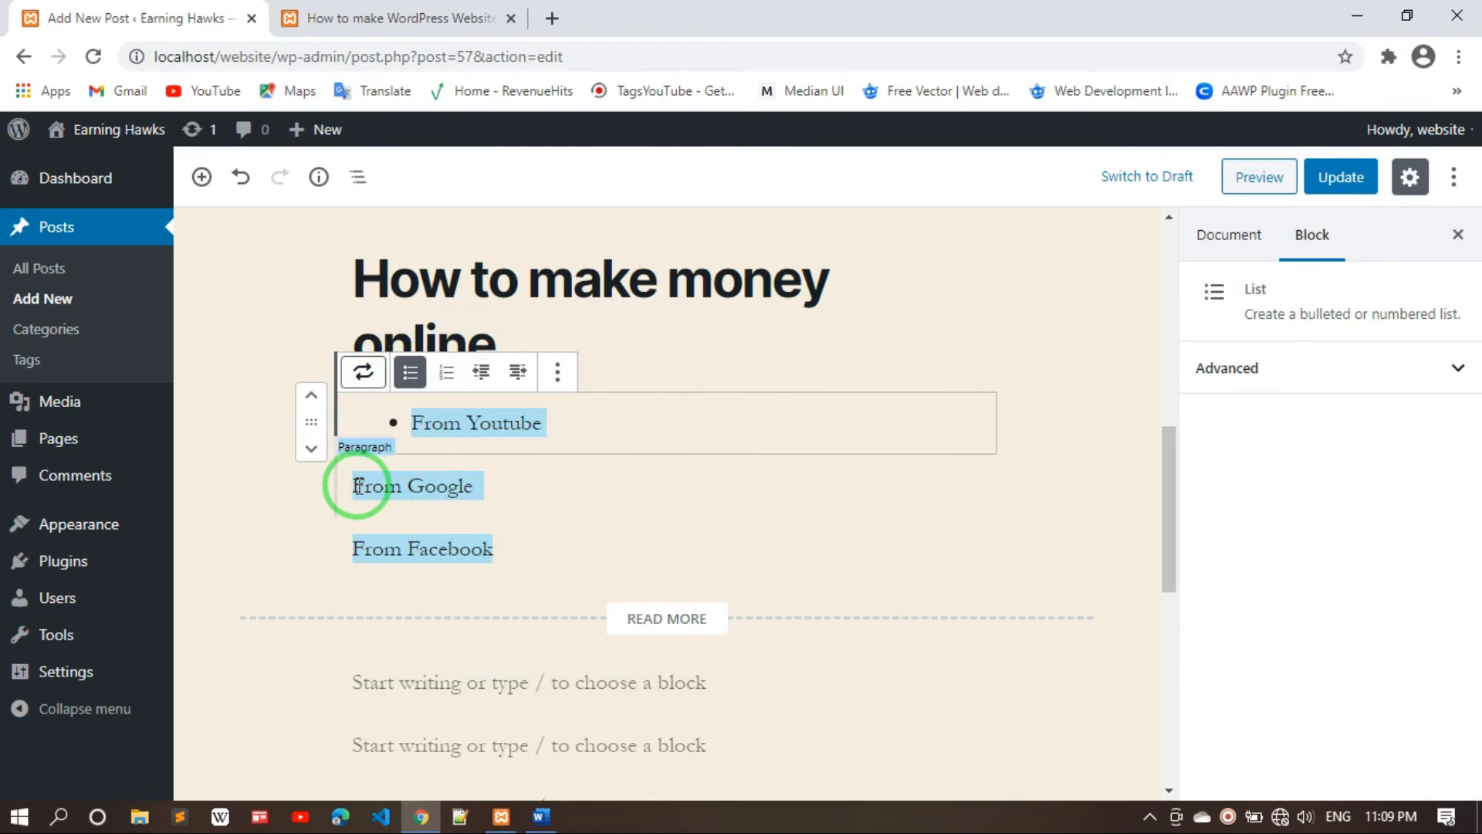
left_click(356, 487)
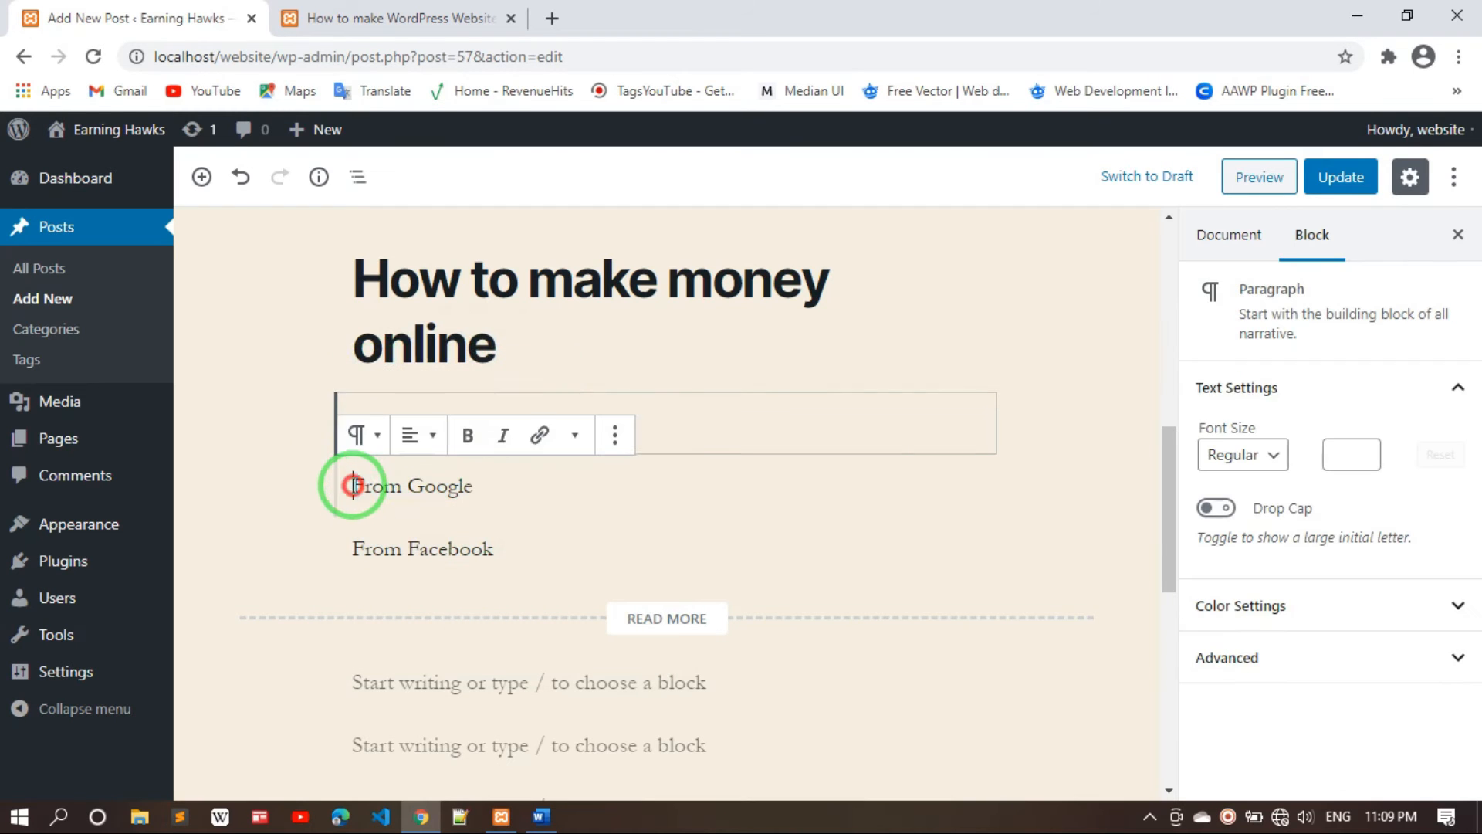
left_click(370, 433)
left_click(492, 562)
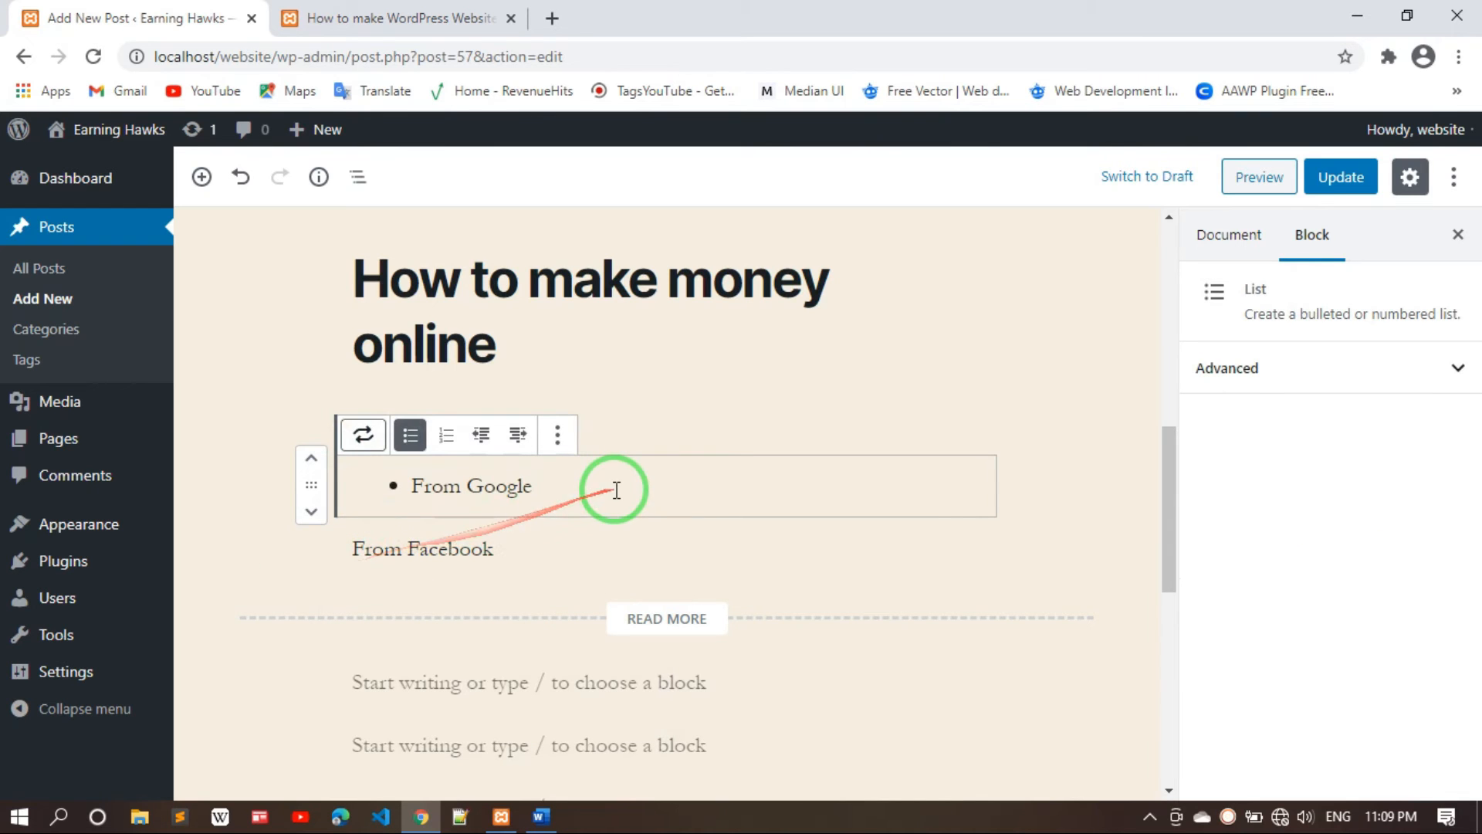
left_click(615, 490)
left_click(715, 358)
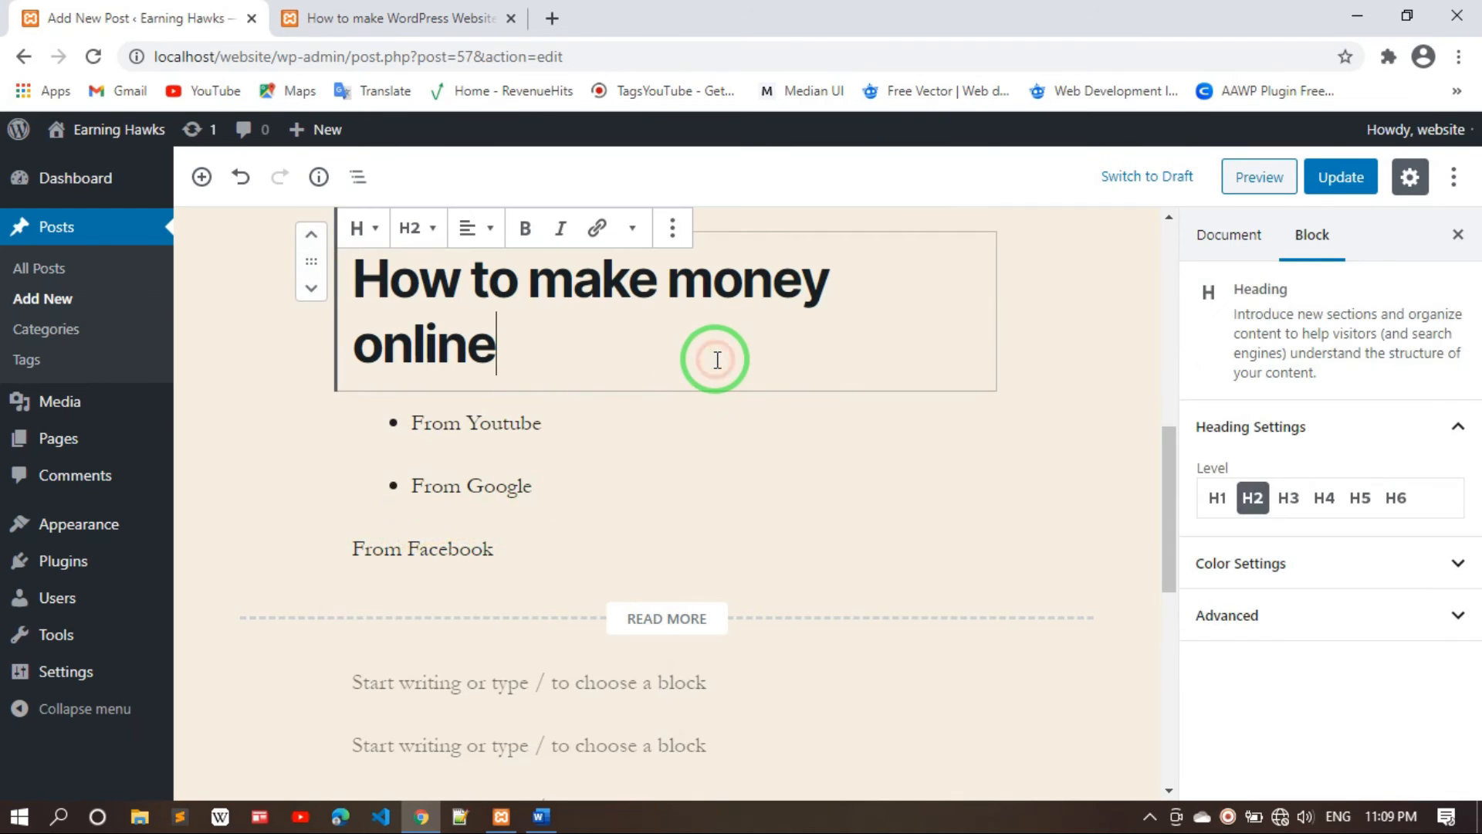
Insert a List block between "From Google" and "From Facebook" and write "youtube" as its first item
left_click(363, 549)
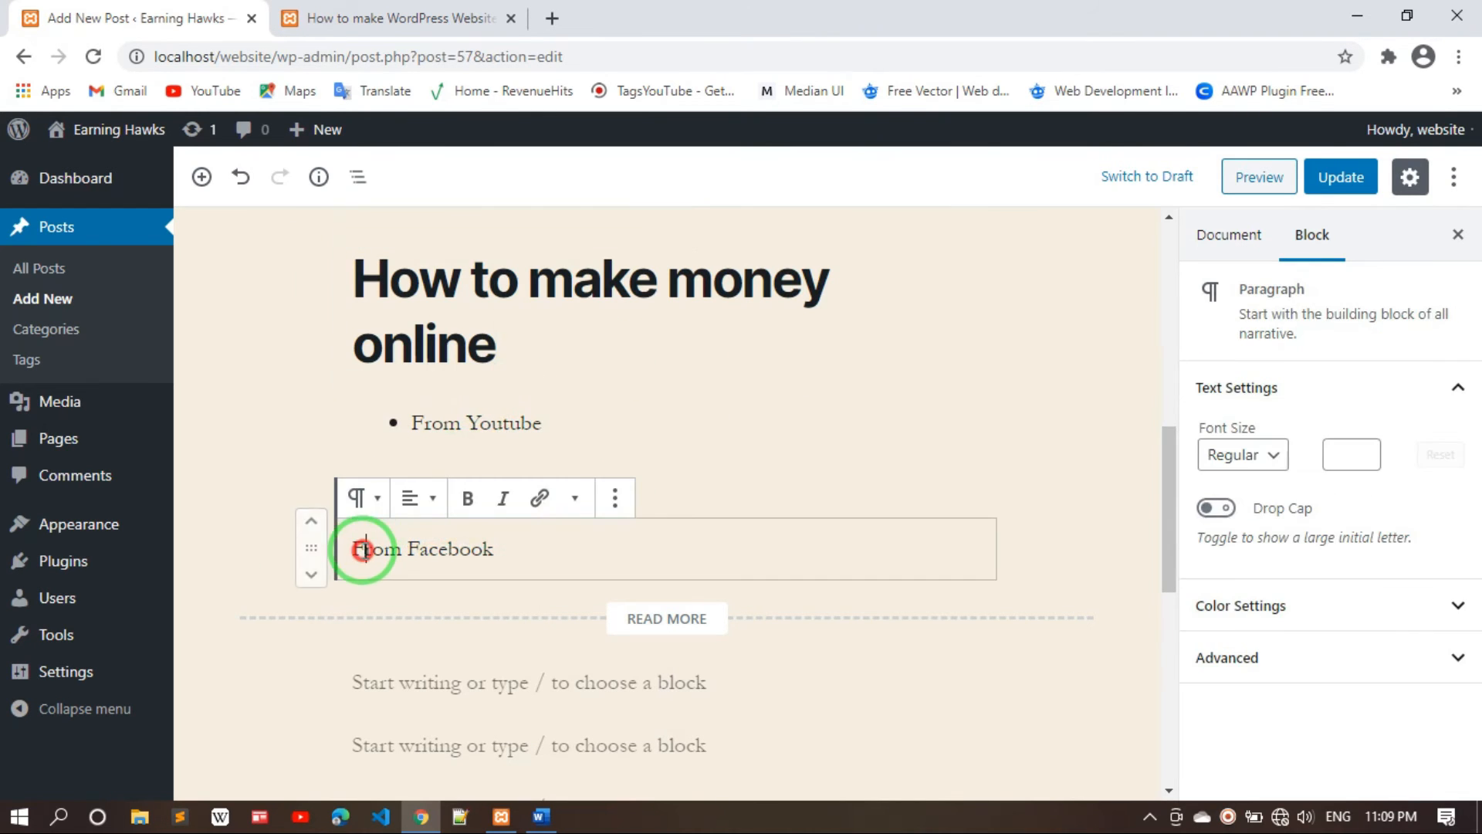
left_click(717, 318)
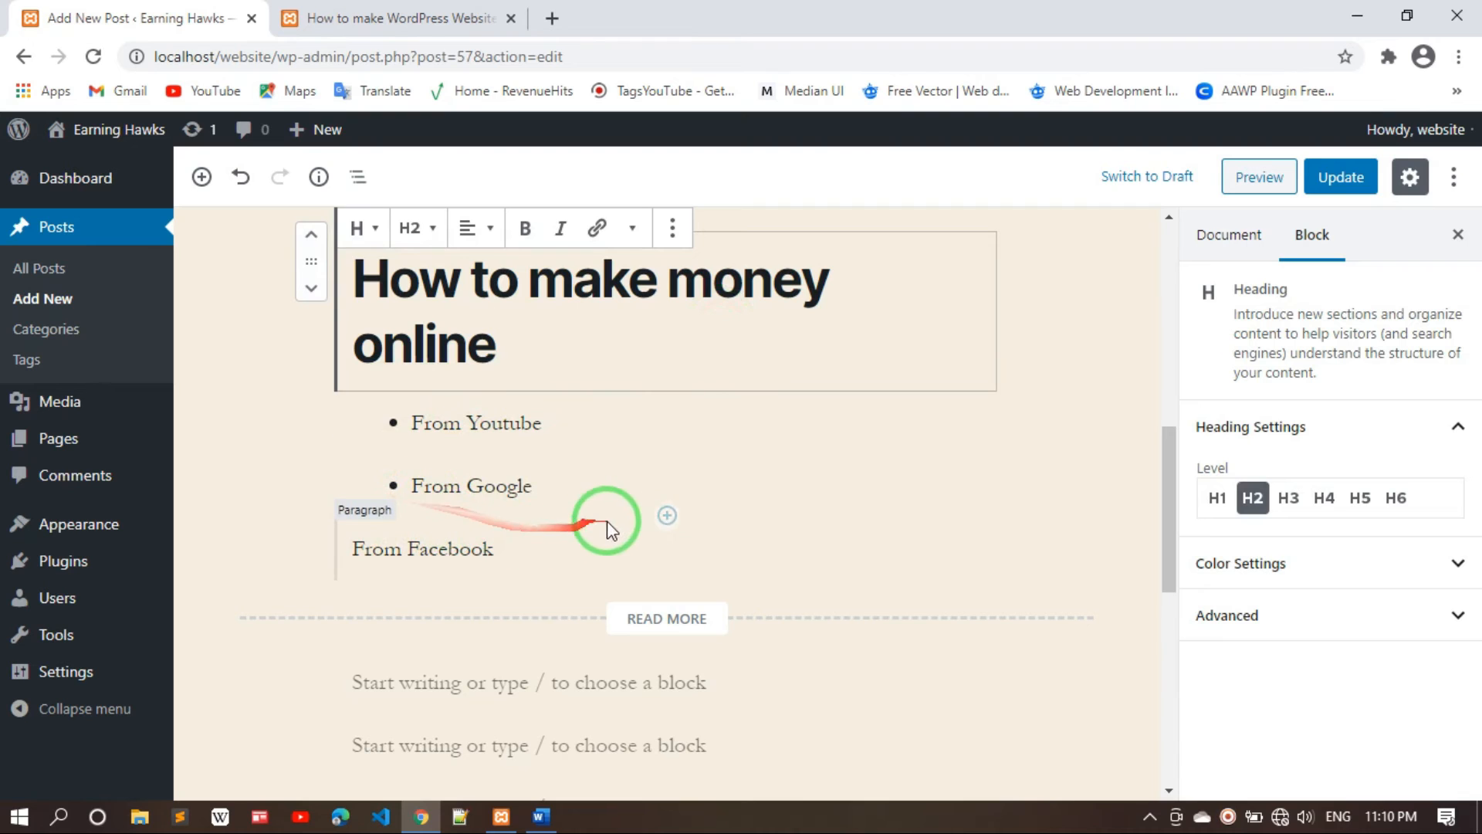
left_click(665, 515)
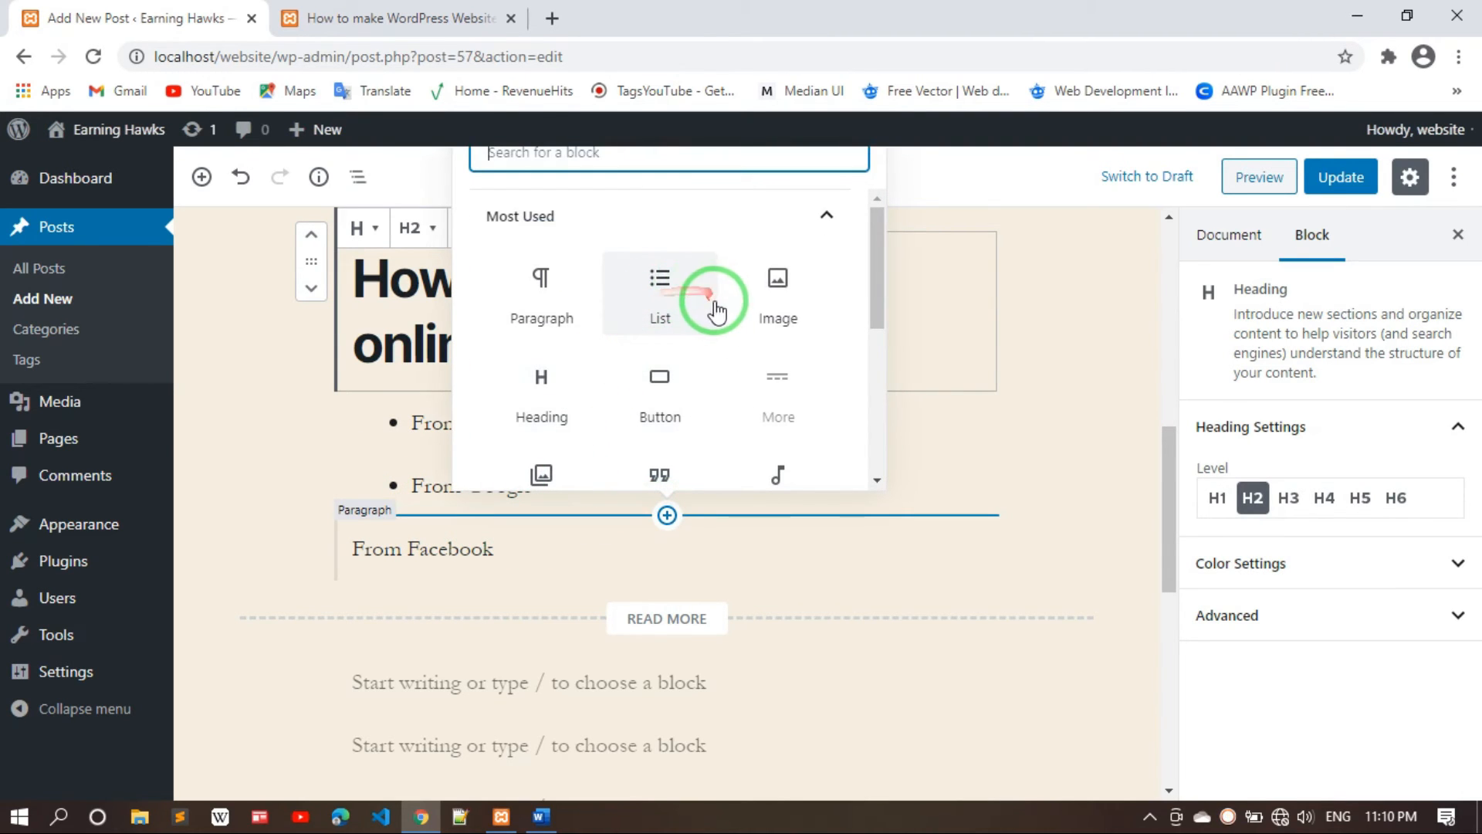
scroll(668, 322, "down", 3)
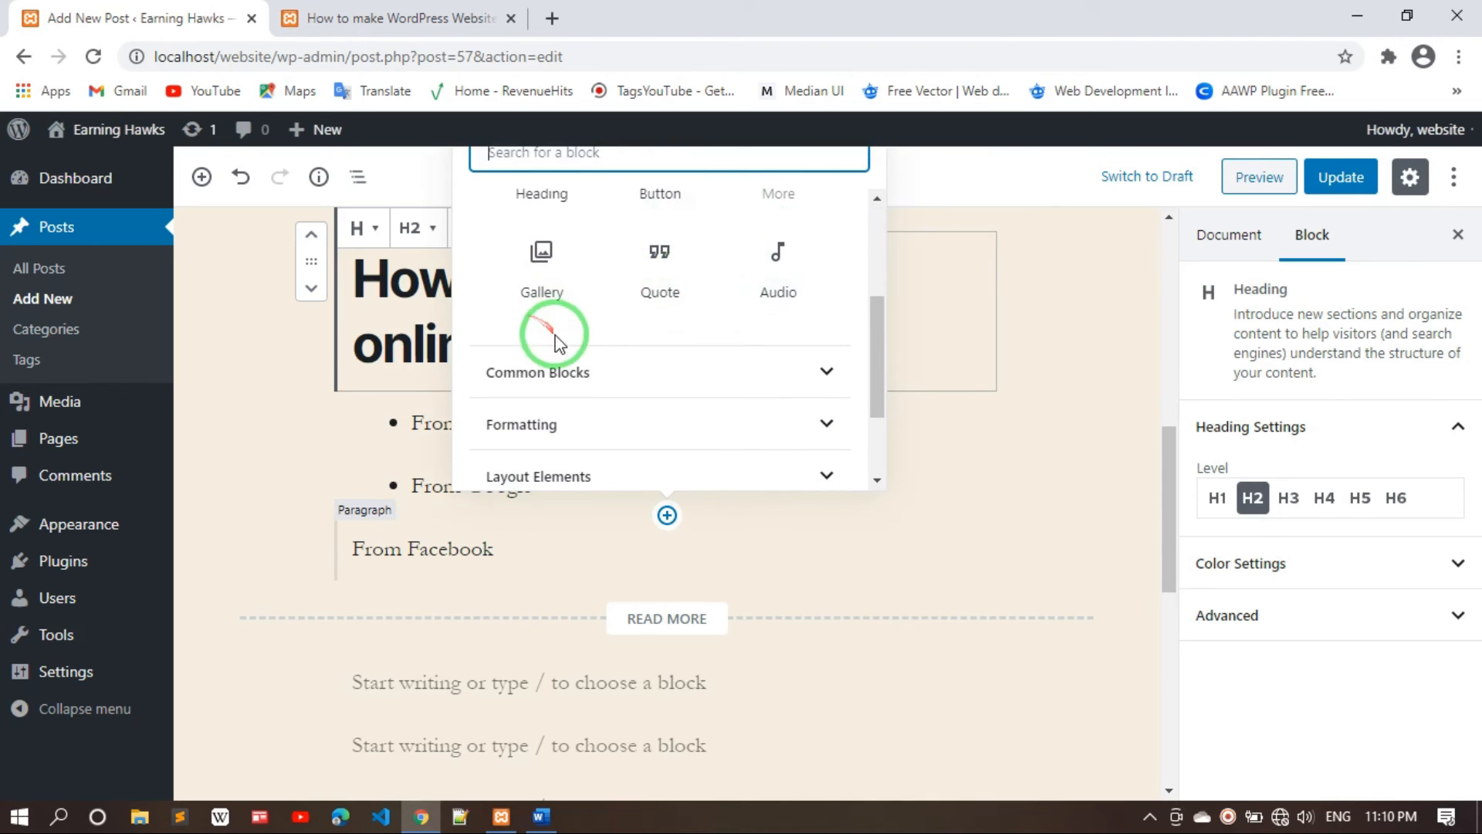
scroll(613, 337, "down", 1)
scroll(614, 337, "up", 4)
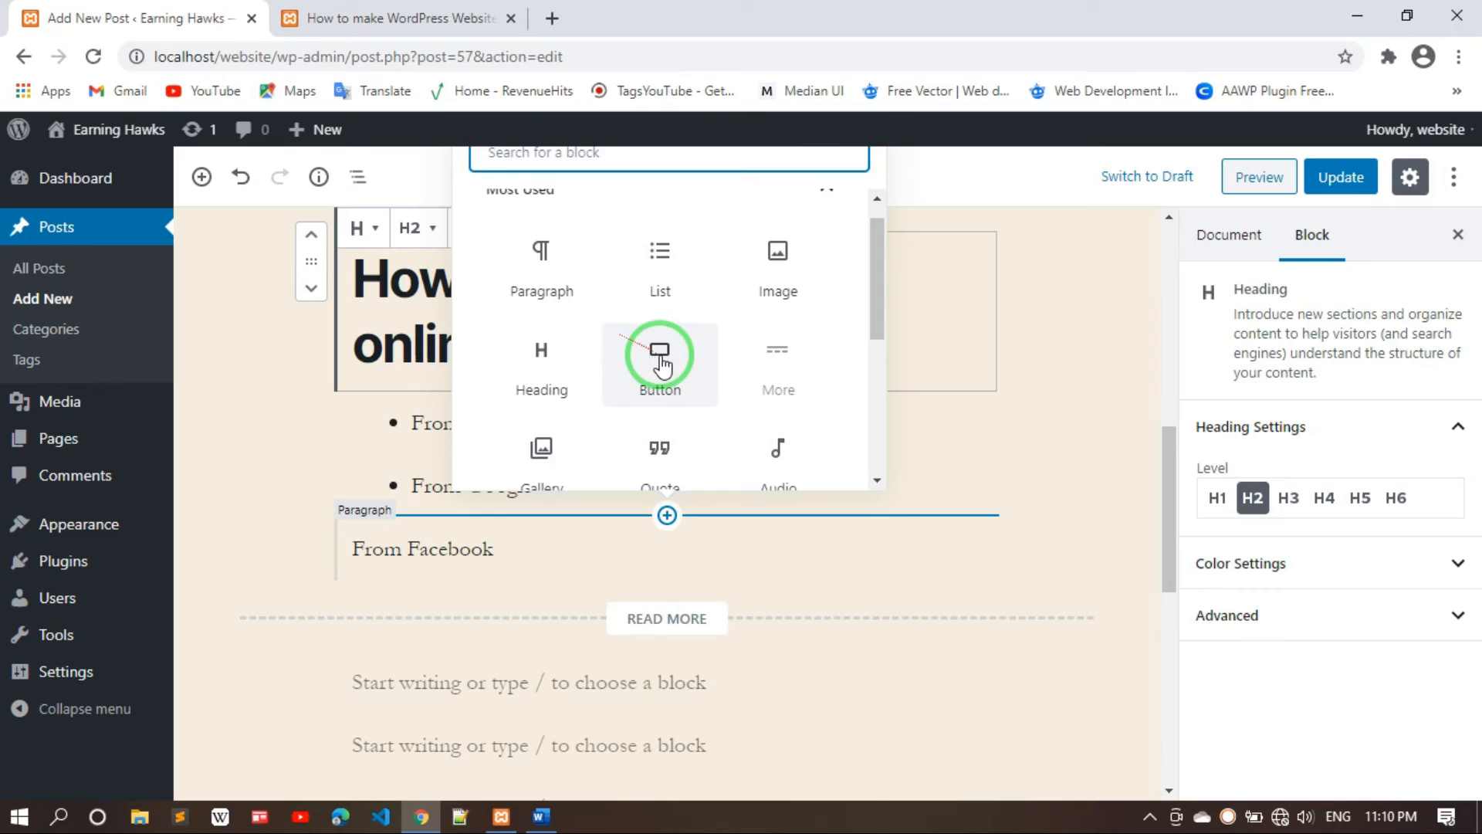
scroll(660, 356, "down", 1)
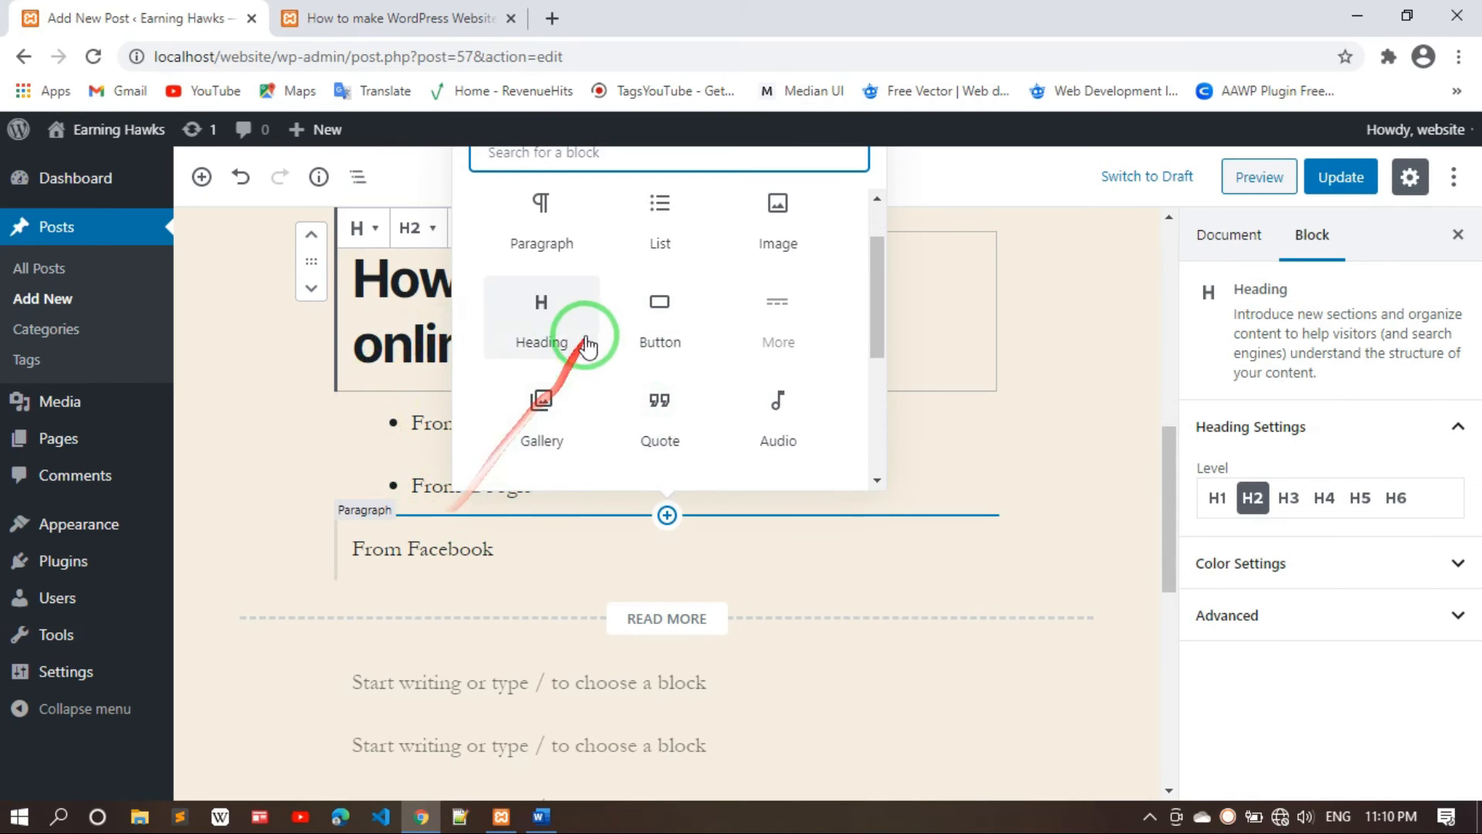
left_click(670, 222)
left_click(460, 540)
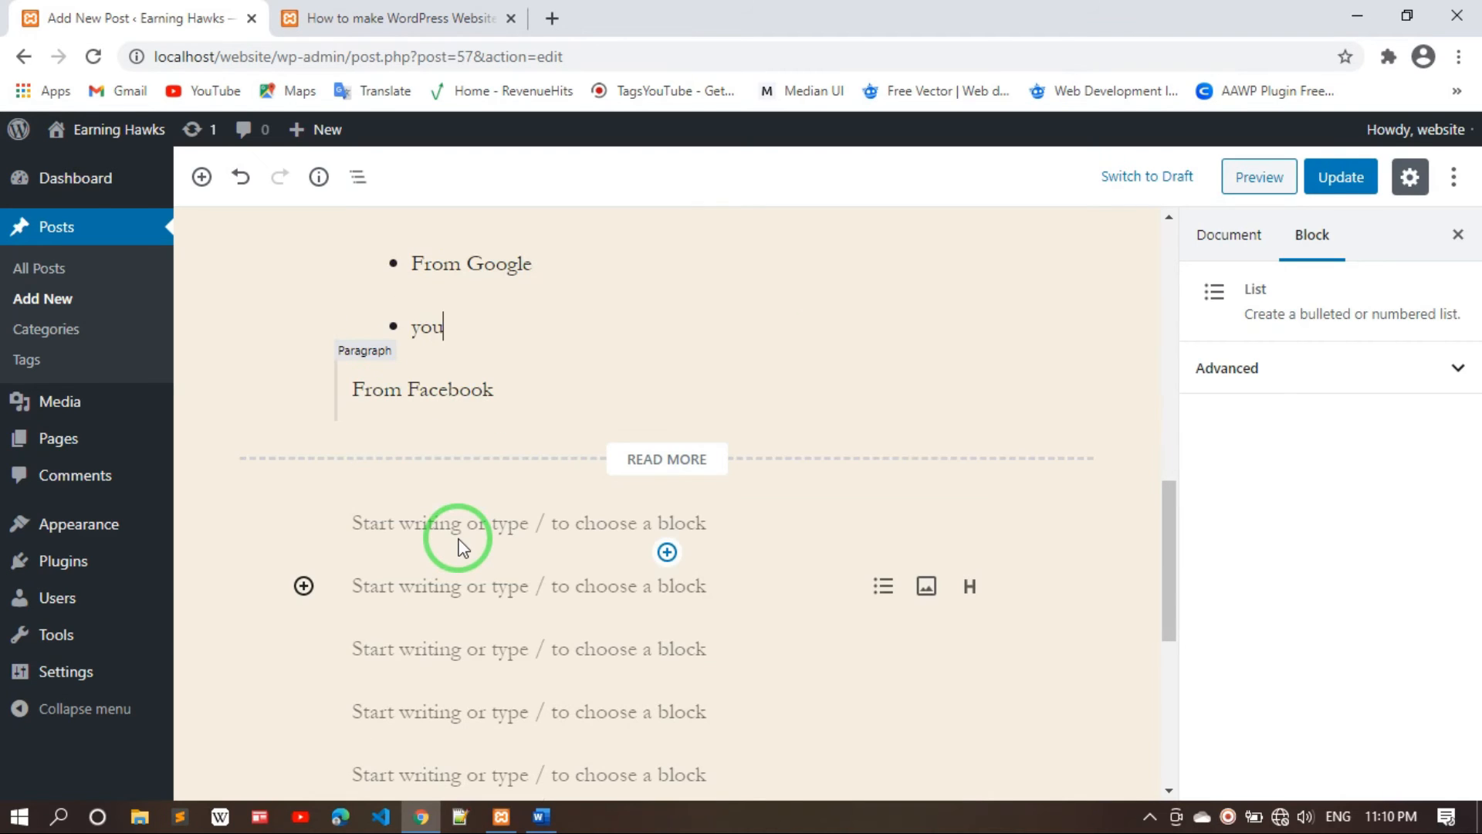
type("e")
key("Return")
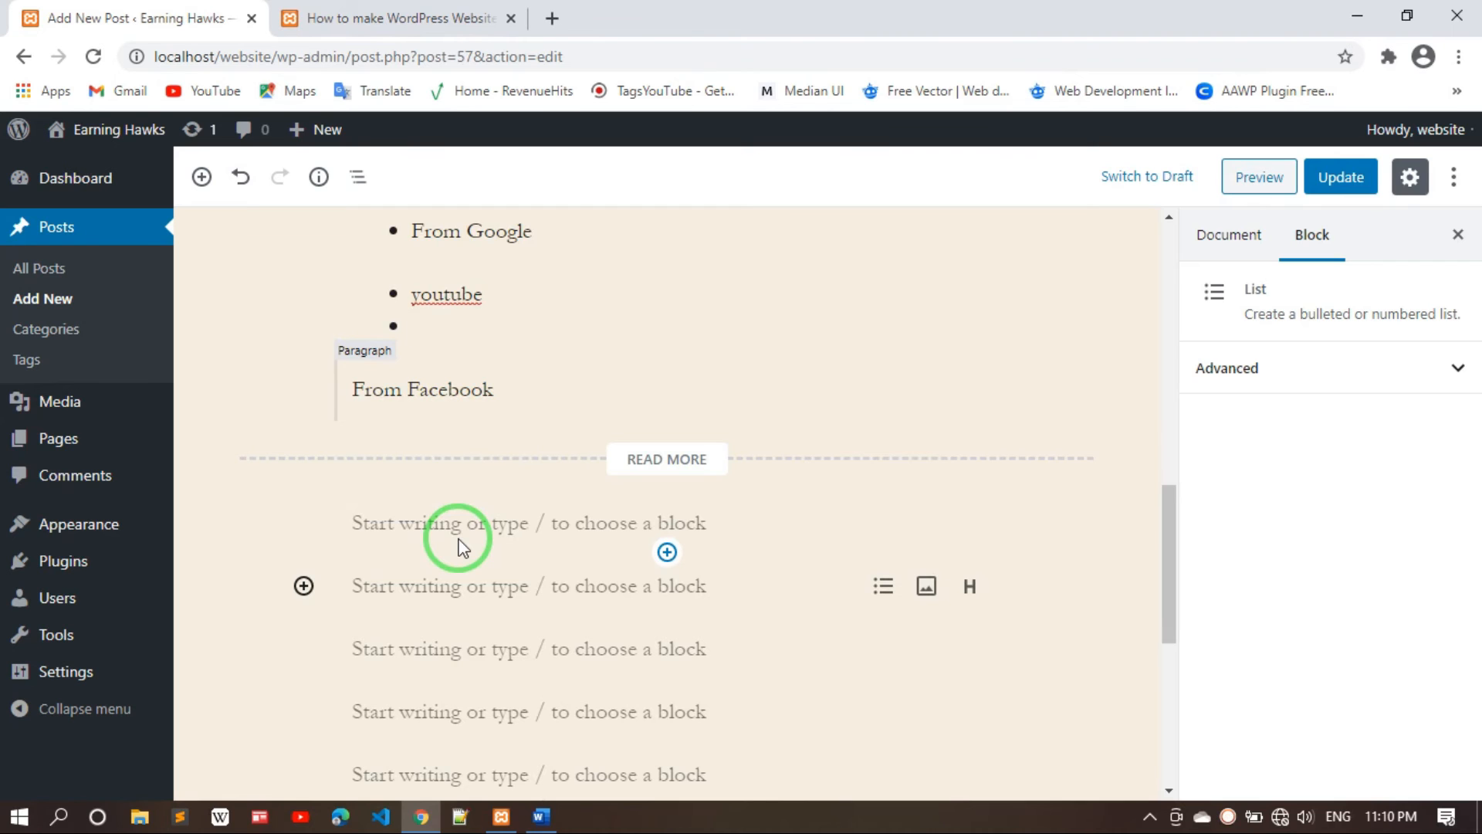
Add "facebook" and "google" as the second and third items of the new list
key("Return")
key("Return")
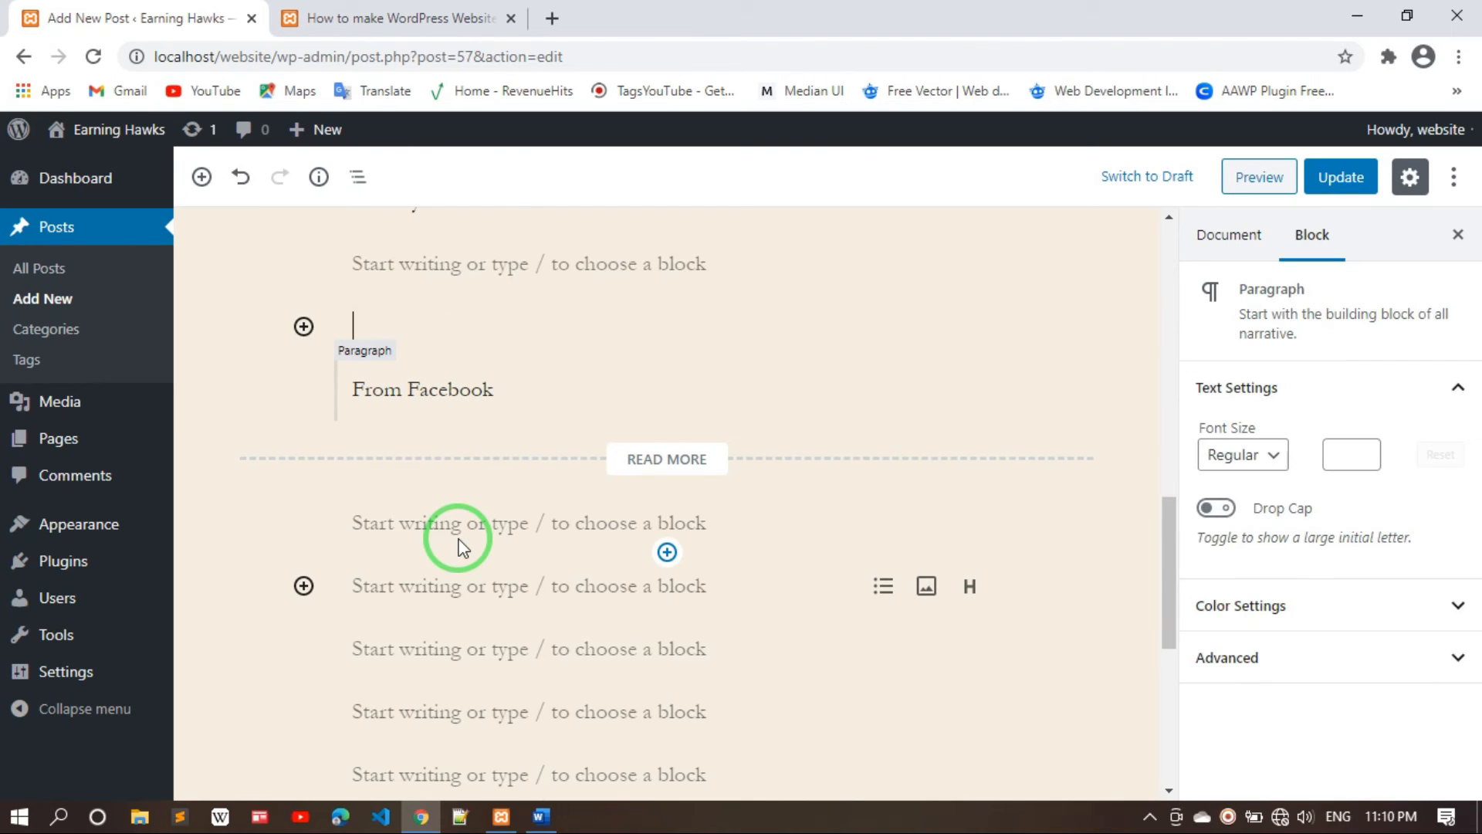
key("ctrl+z")
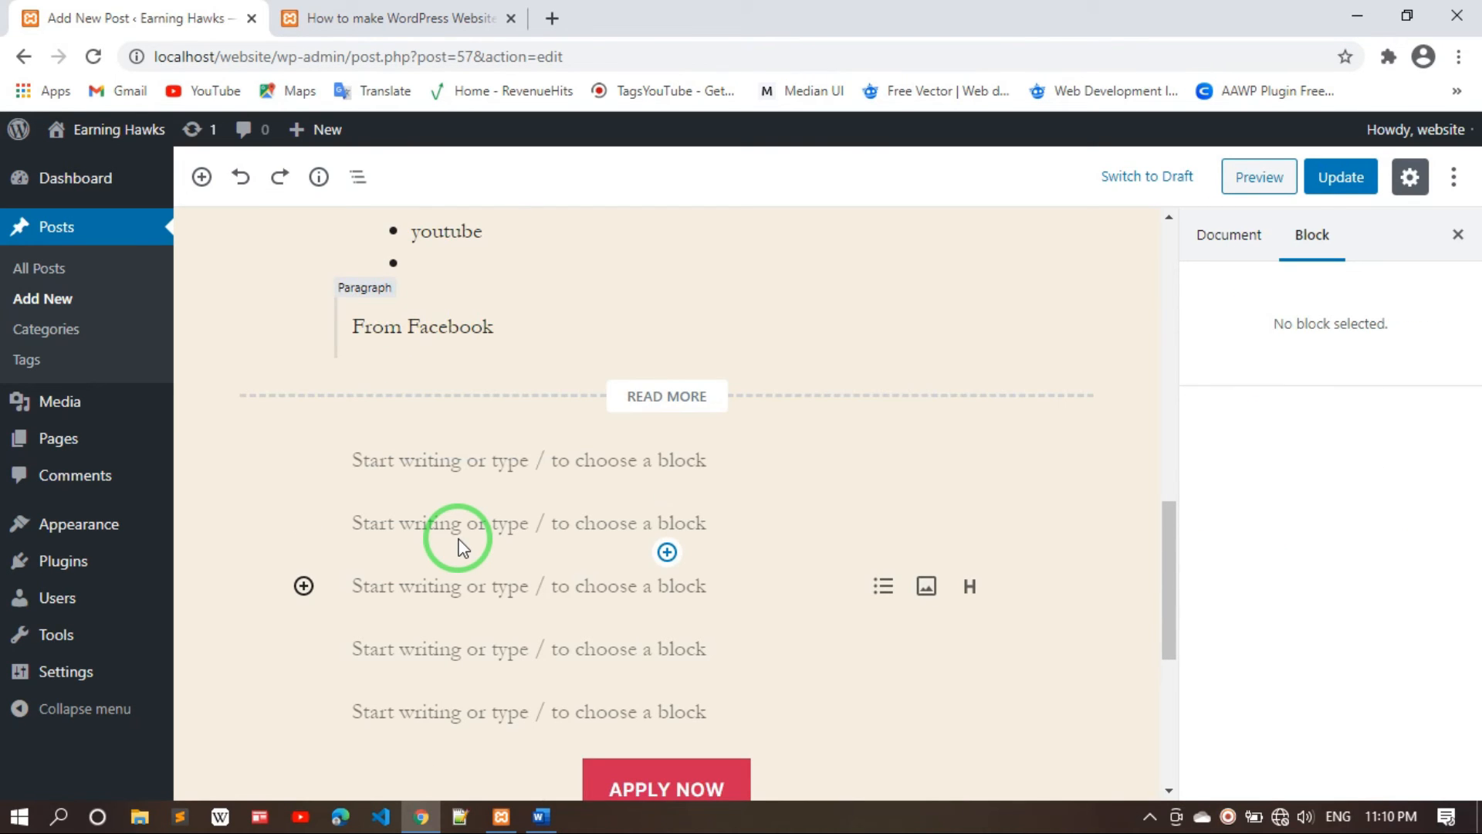
left_click(446, 269)
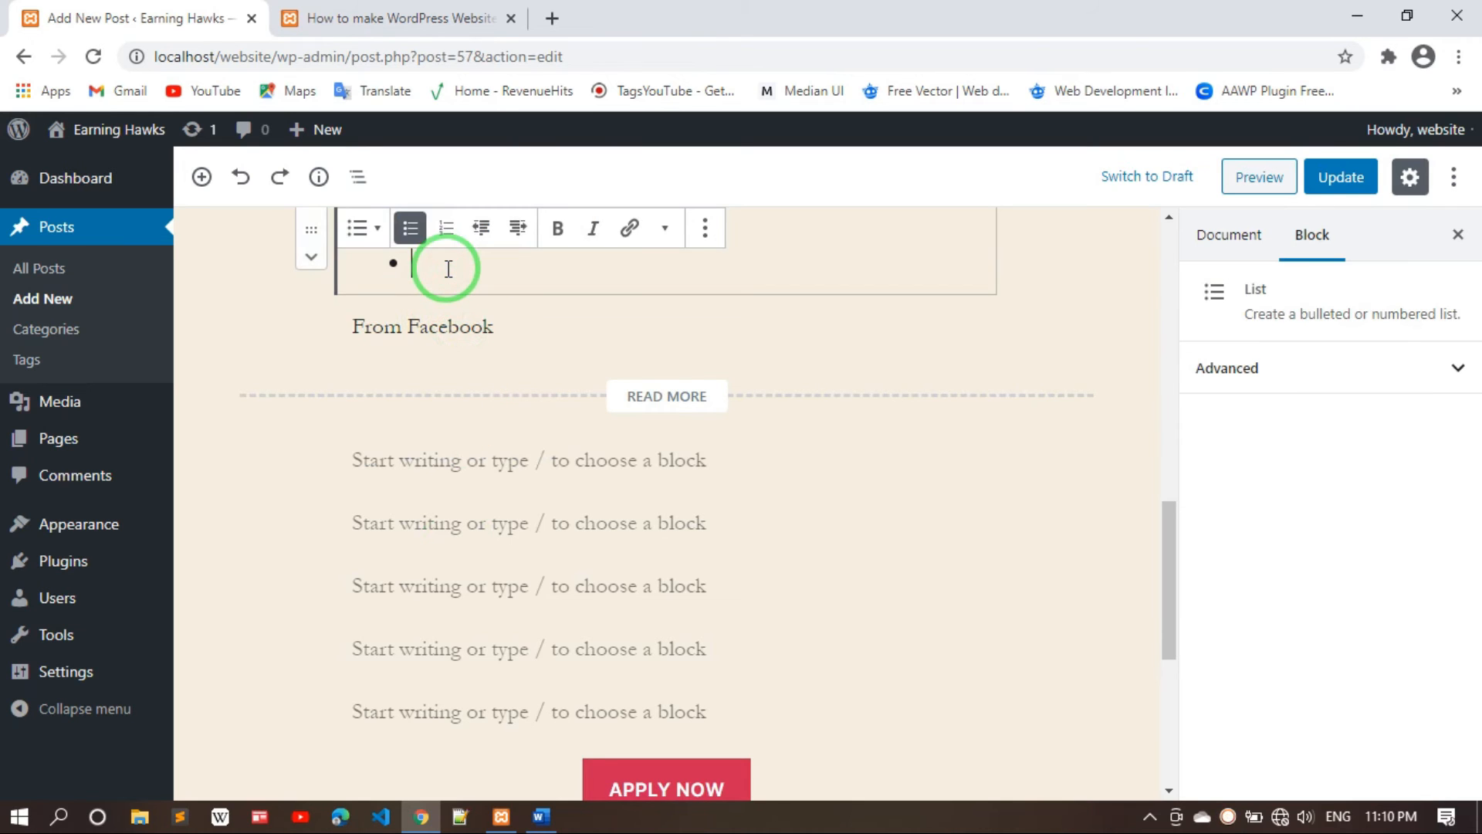
type("facebook")
key("Return")
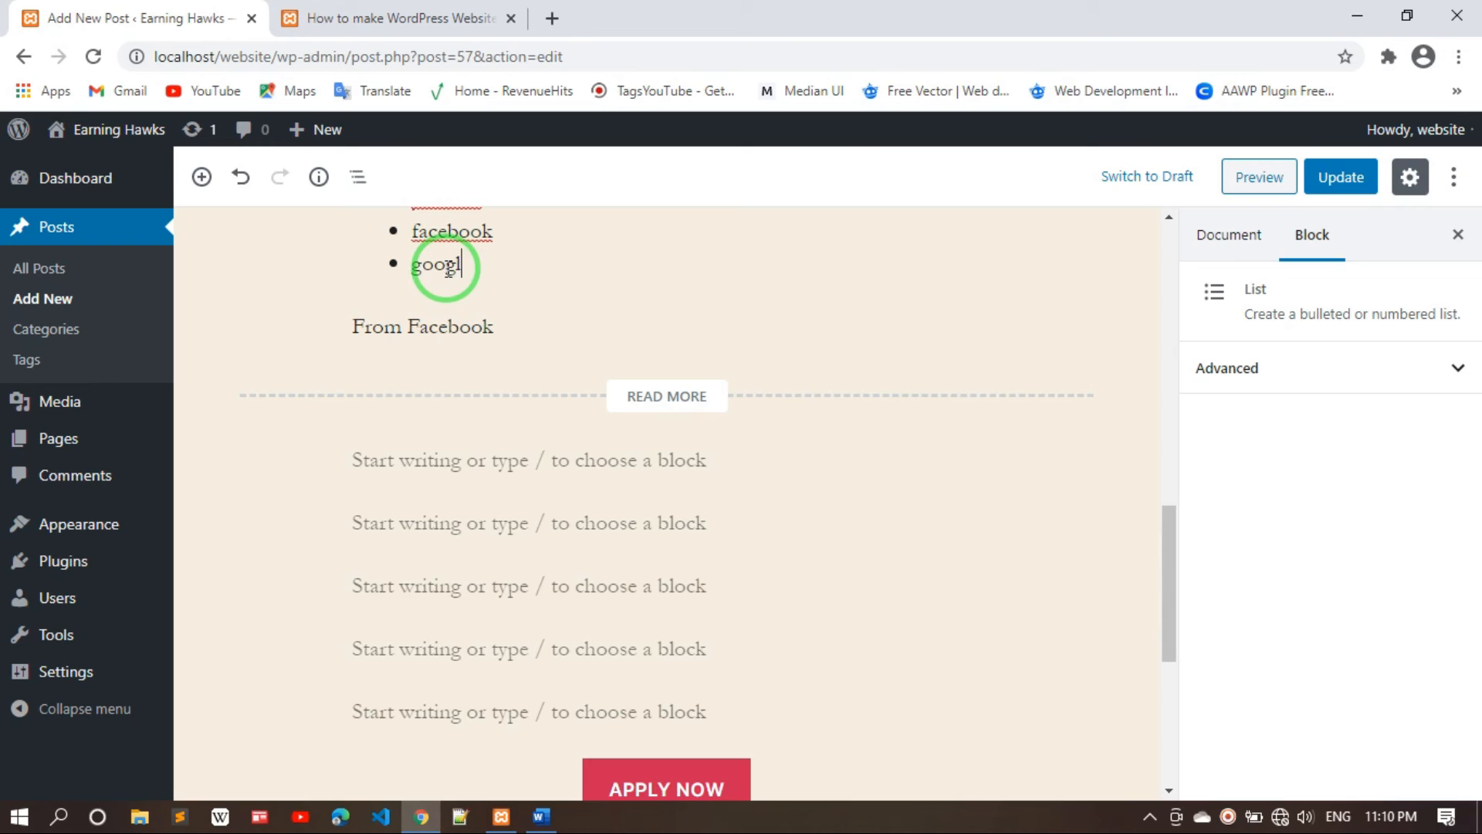
scroll(448, 271, "up", 2)
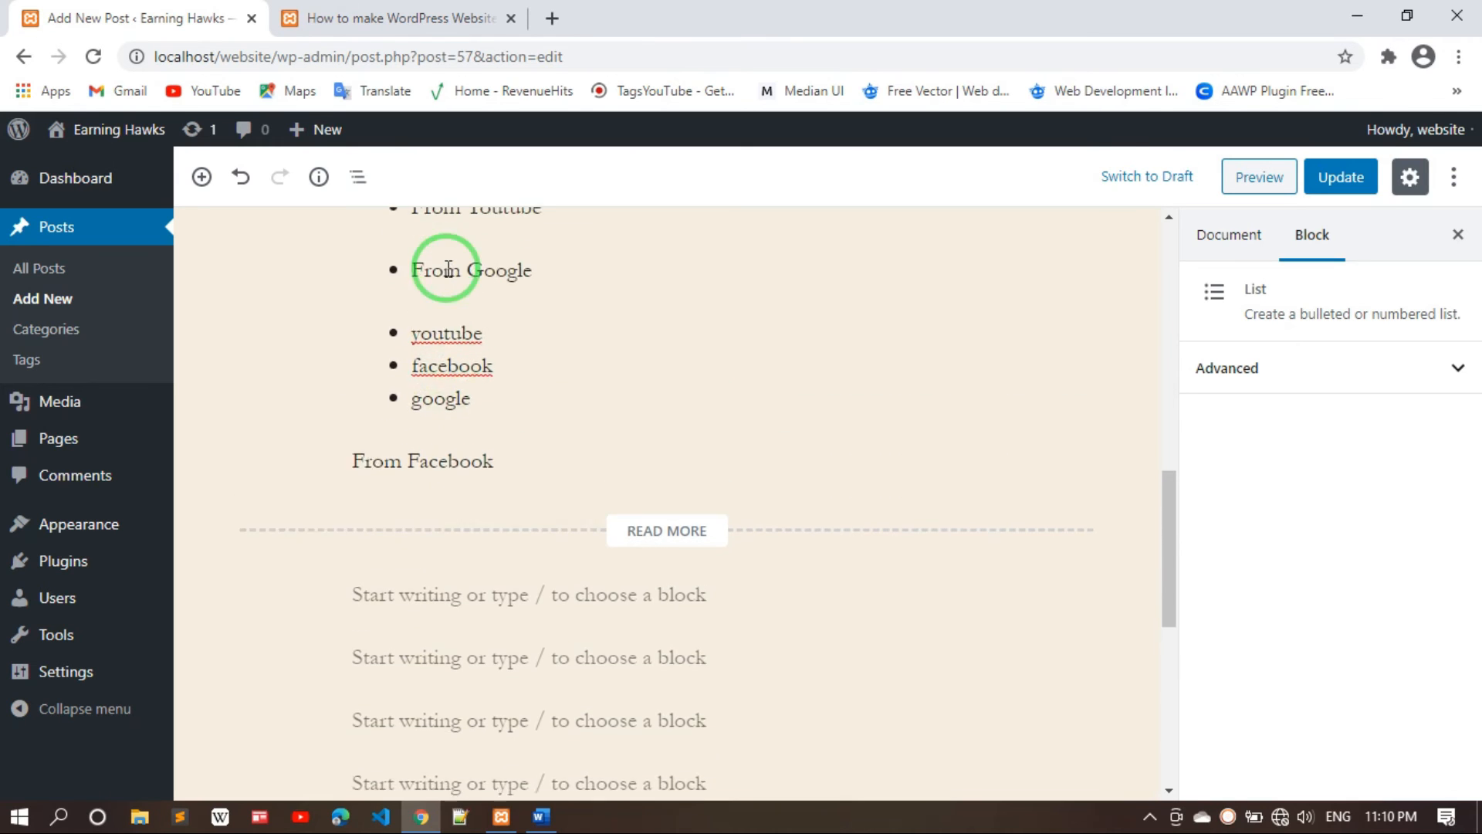
Try ending the list after "google" with empty paragraphs below it, and undo those additions
key("Return")
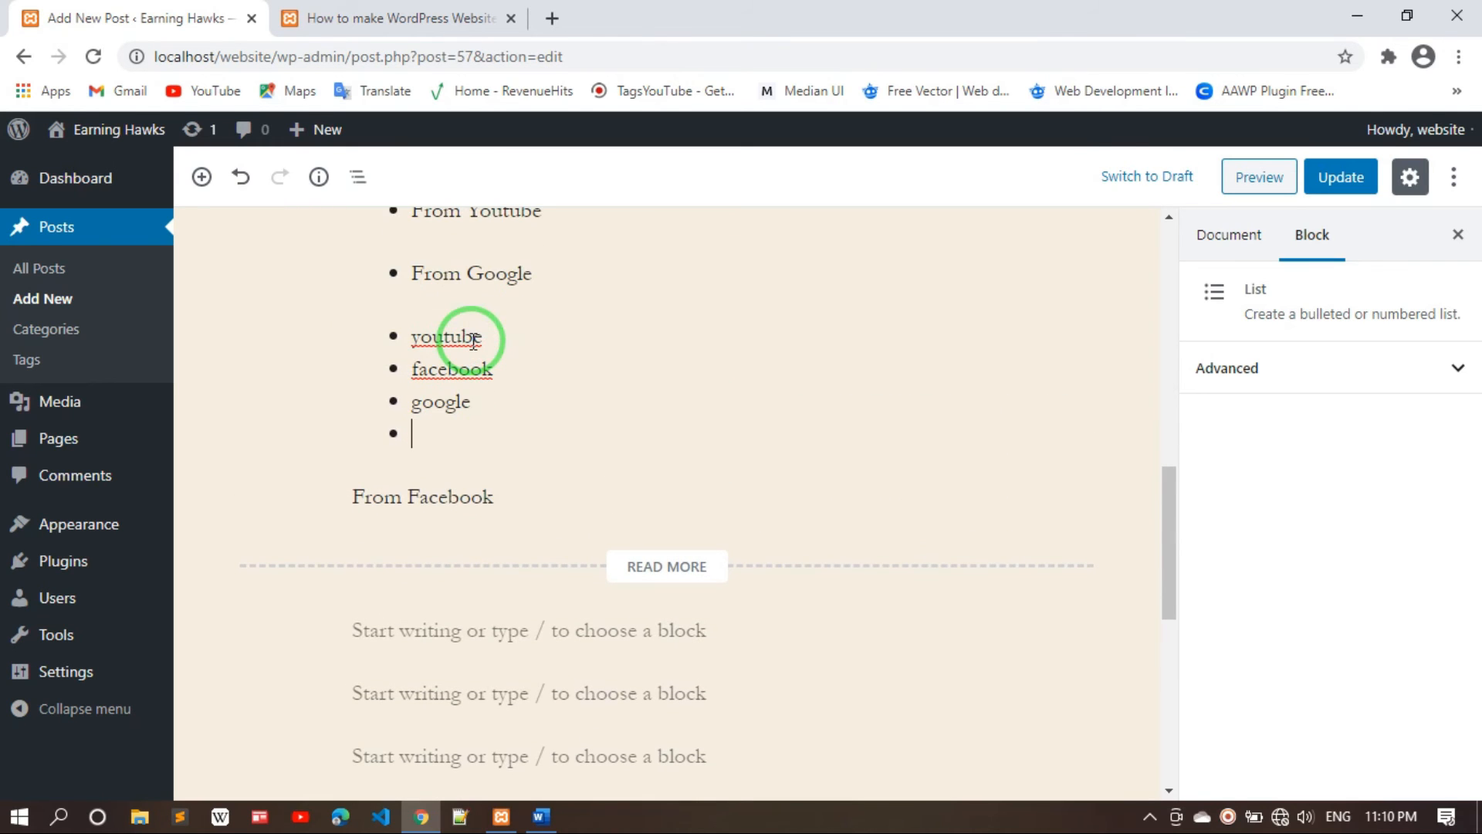
key("Return")
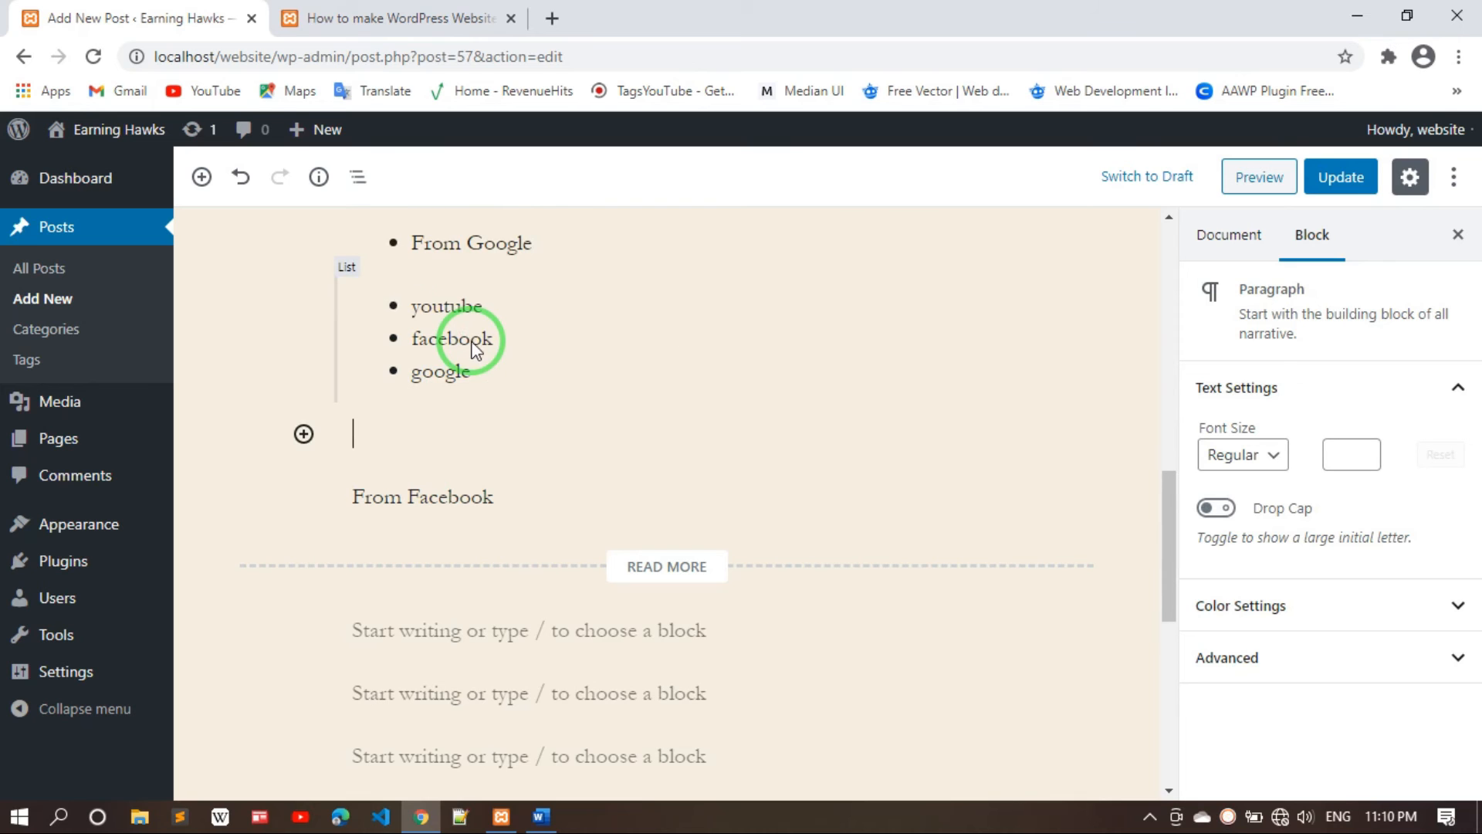
key("Return")
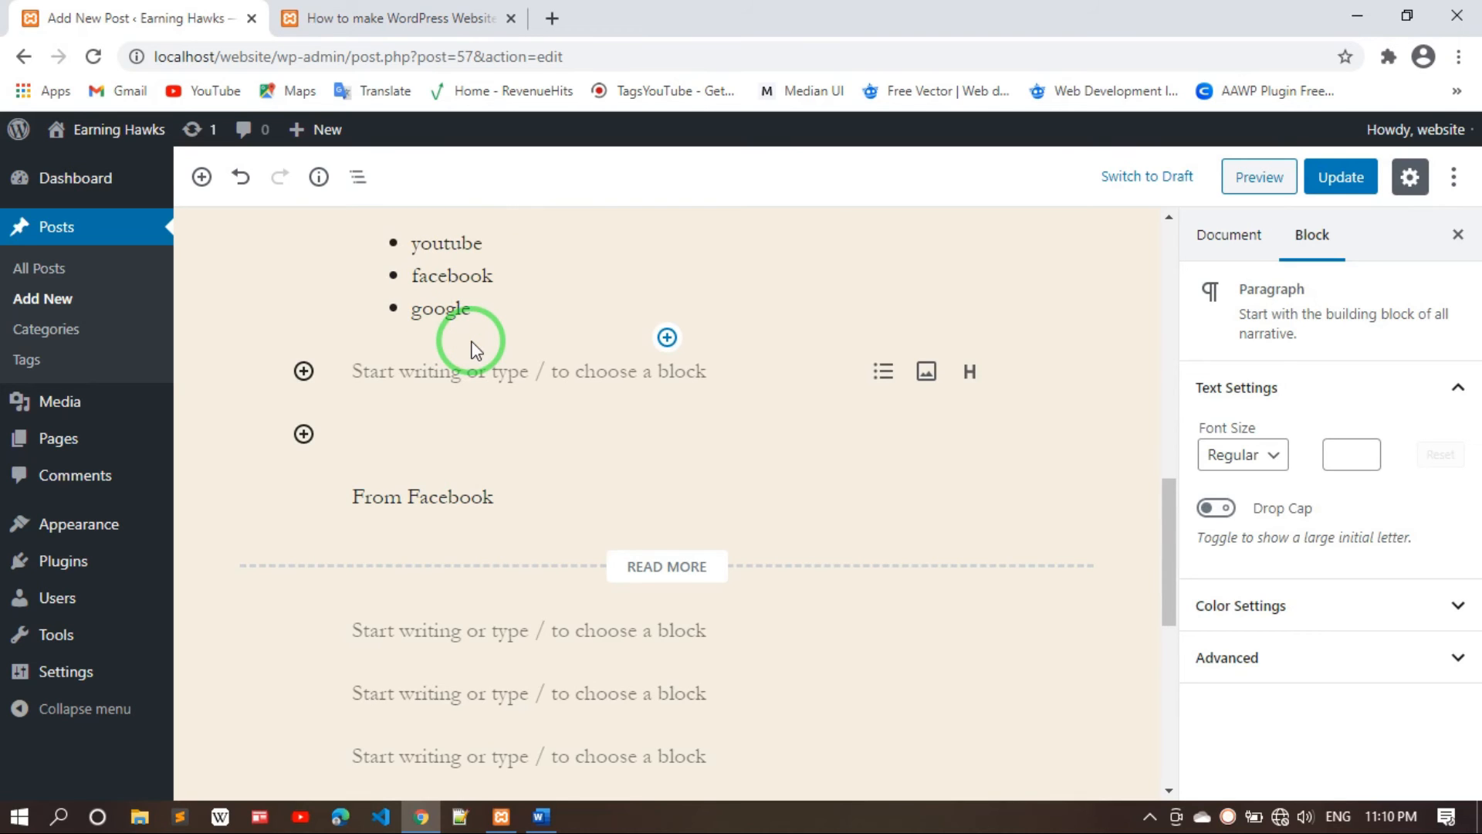
key("ctrl+z")
key("ctrl+z")
key("ctrl+z")
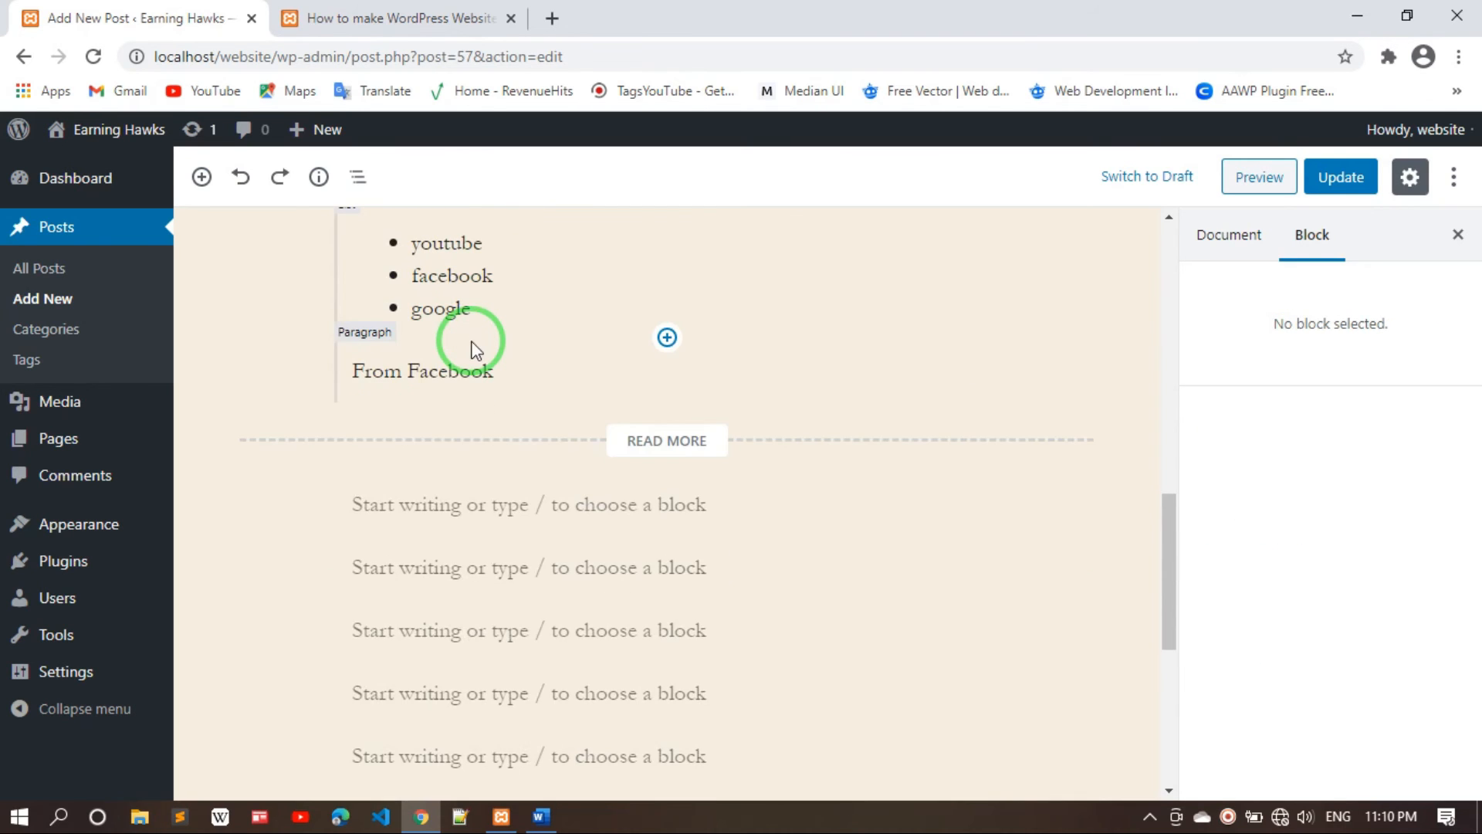
Convert the youtube, facebook and google bullets into an ordered, numbered list
left_click(575, 287)
scroll(576, 283, "up", 3)
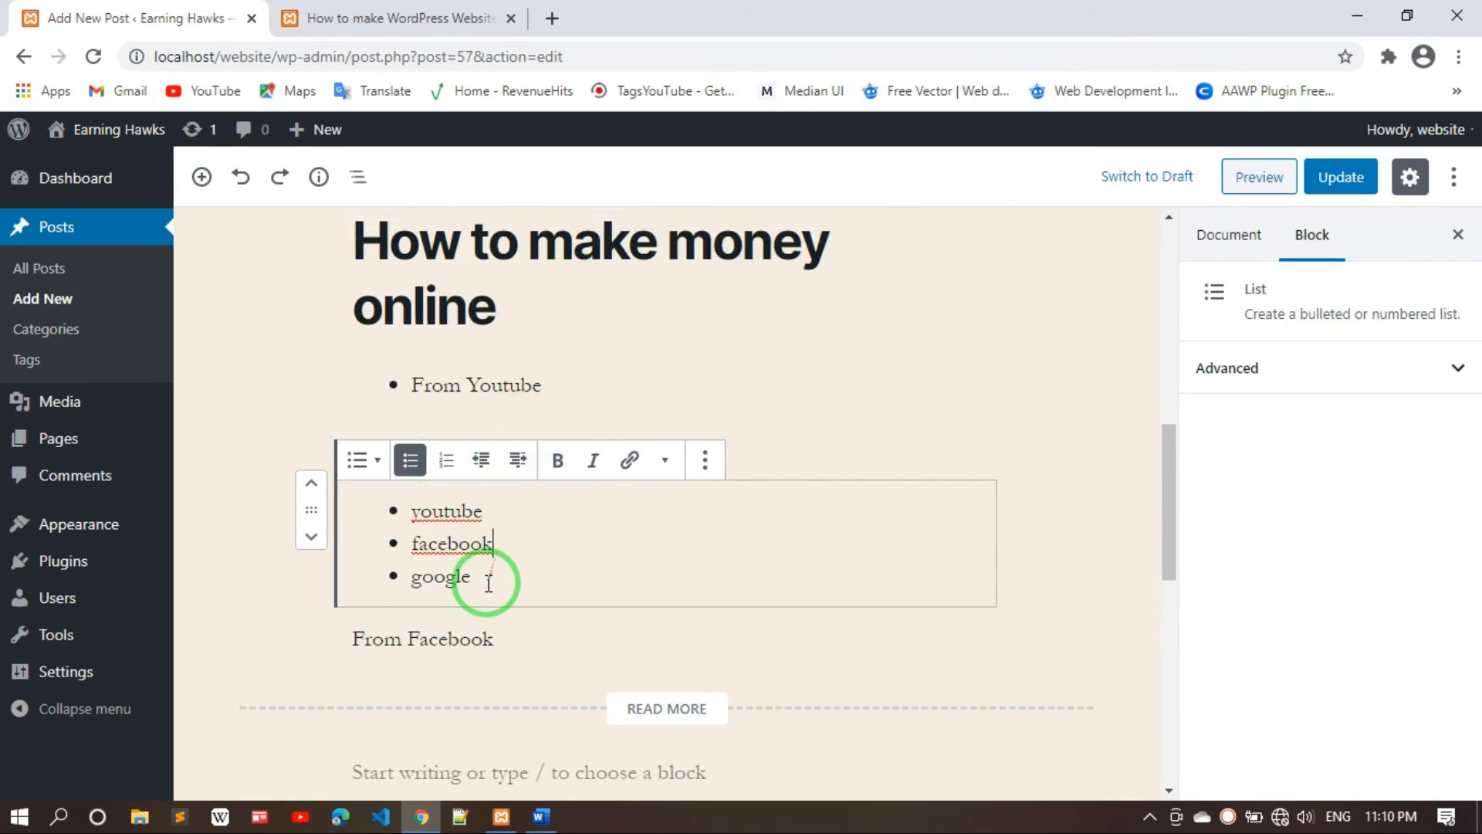
left_click_drag(487, 583, 408, 516)
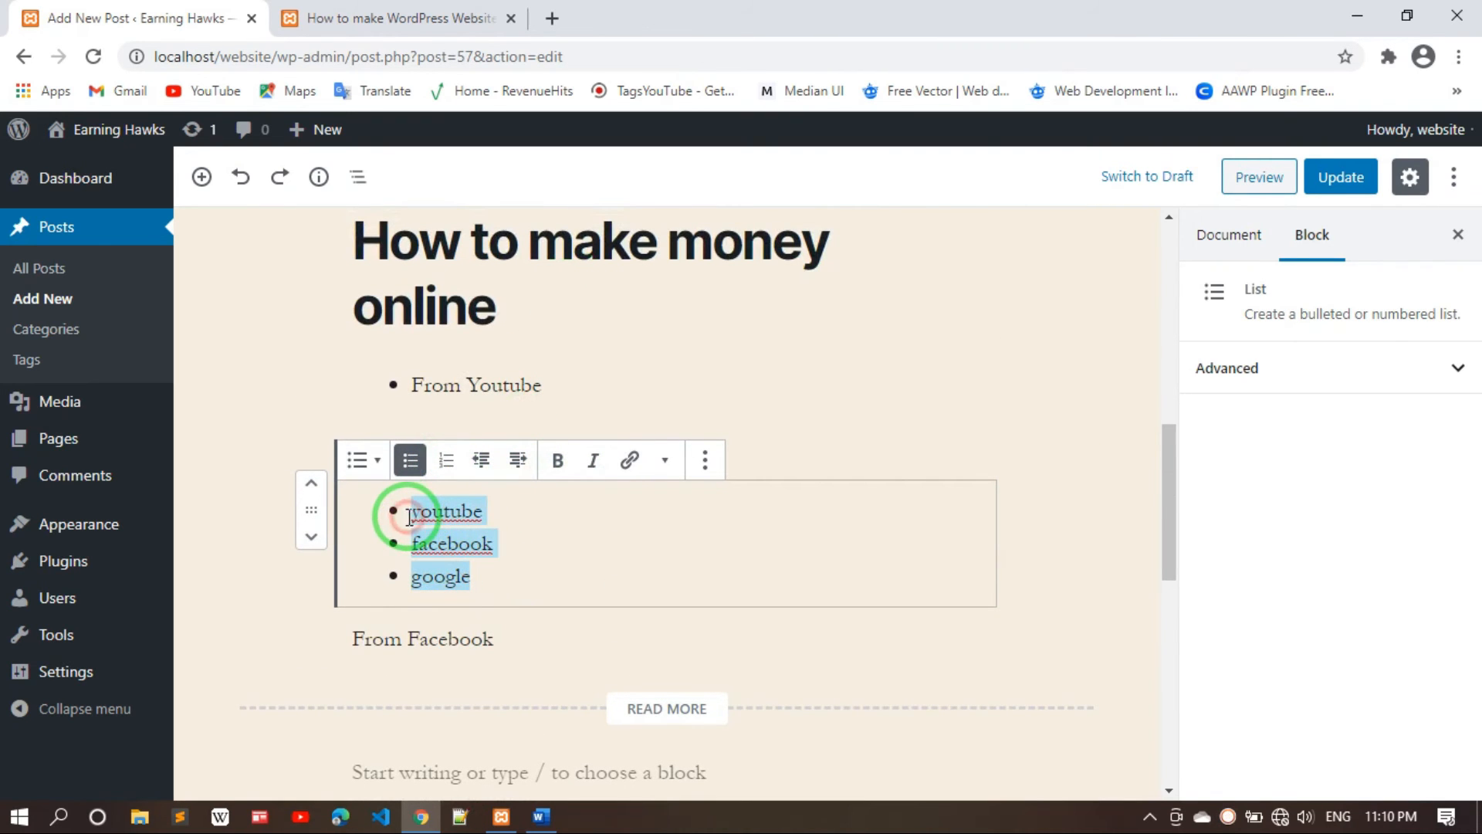
left_click(445, 463)
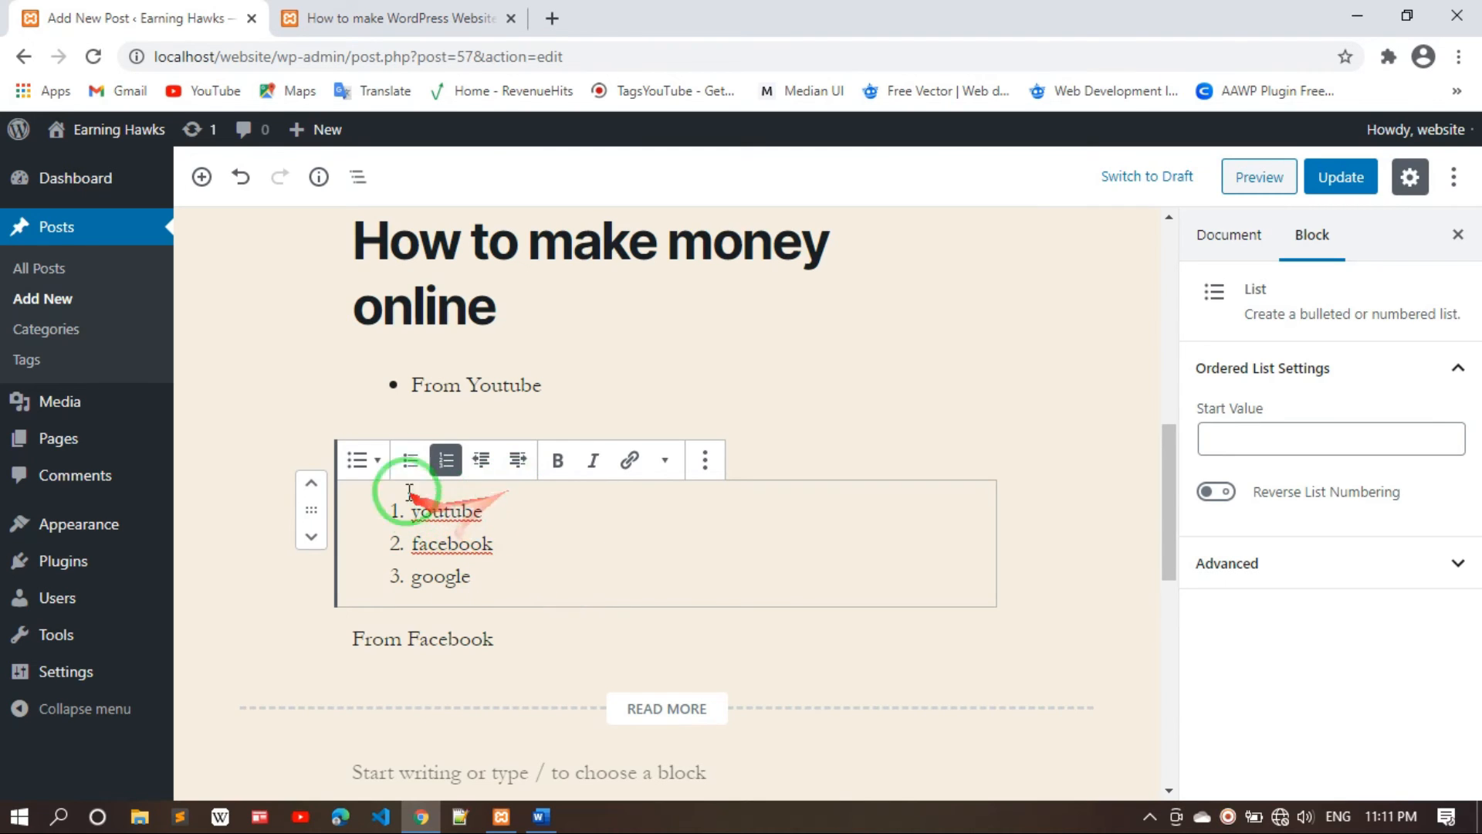
Transform the numbered list of youtube, facebook and google into a Quote block
left_click(369, 462)
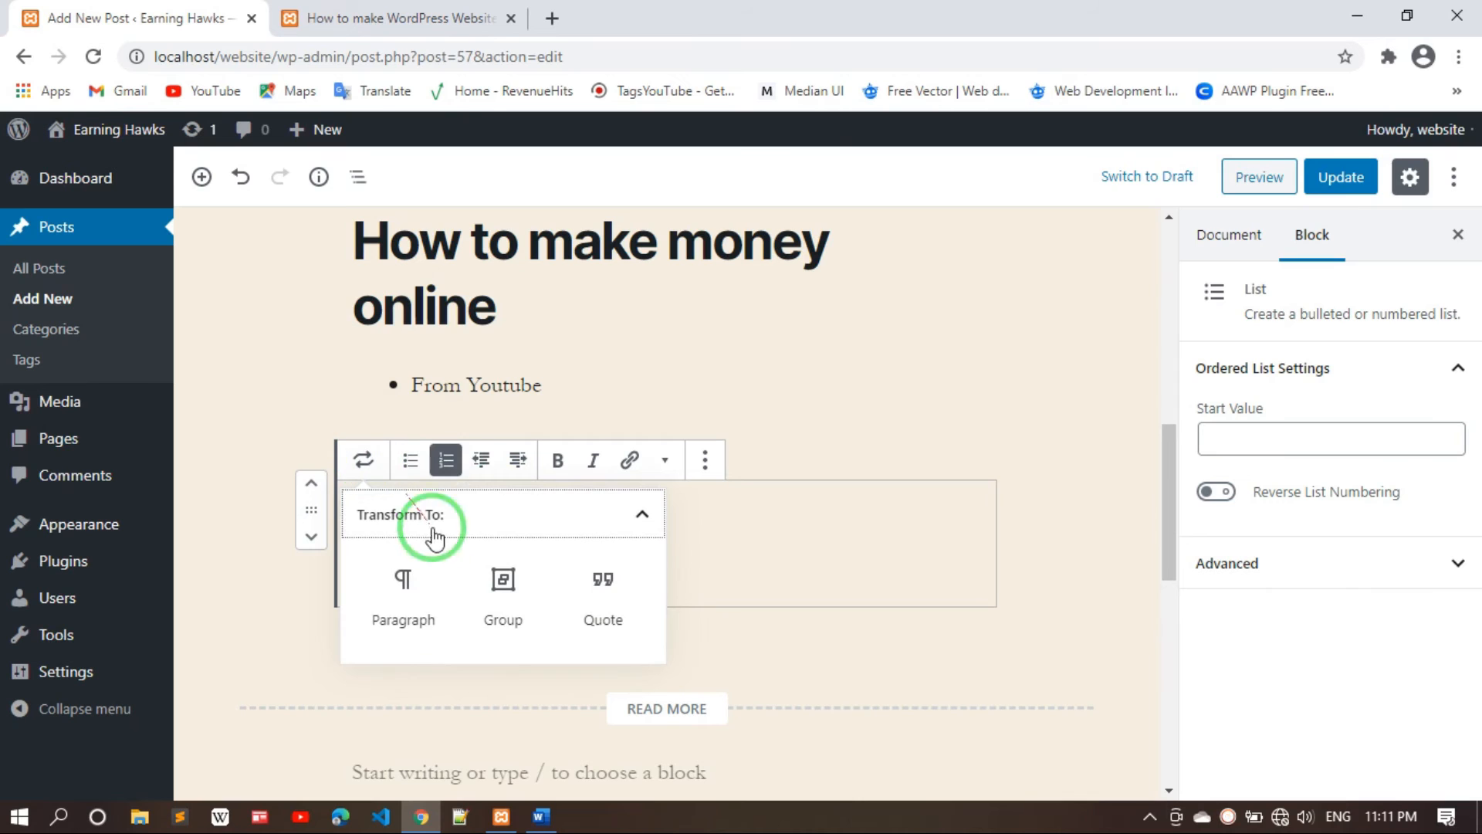
left_click(607, 595)
left_click(556, 583)
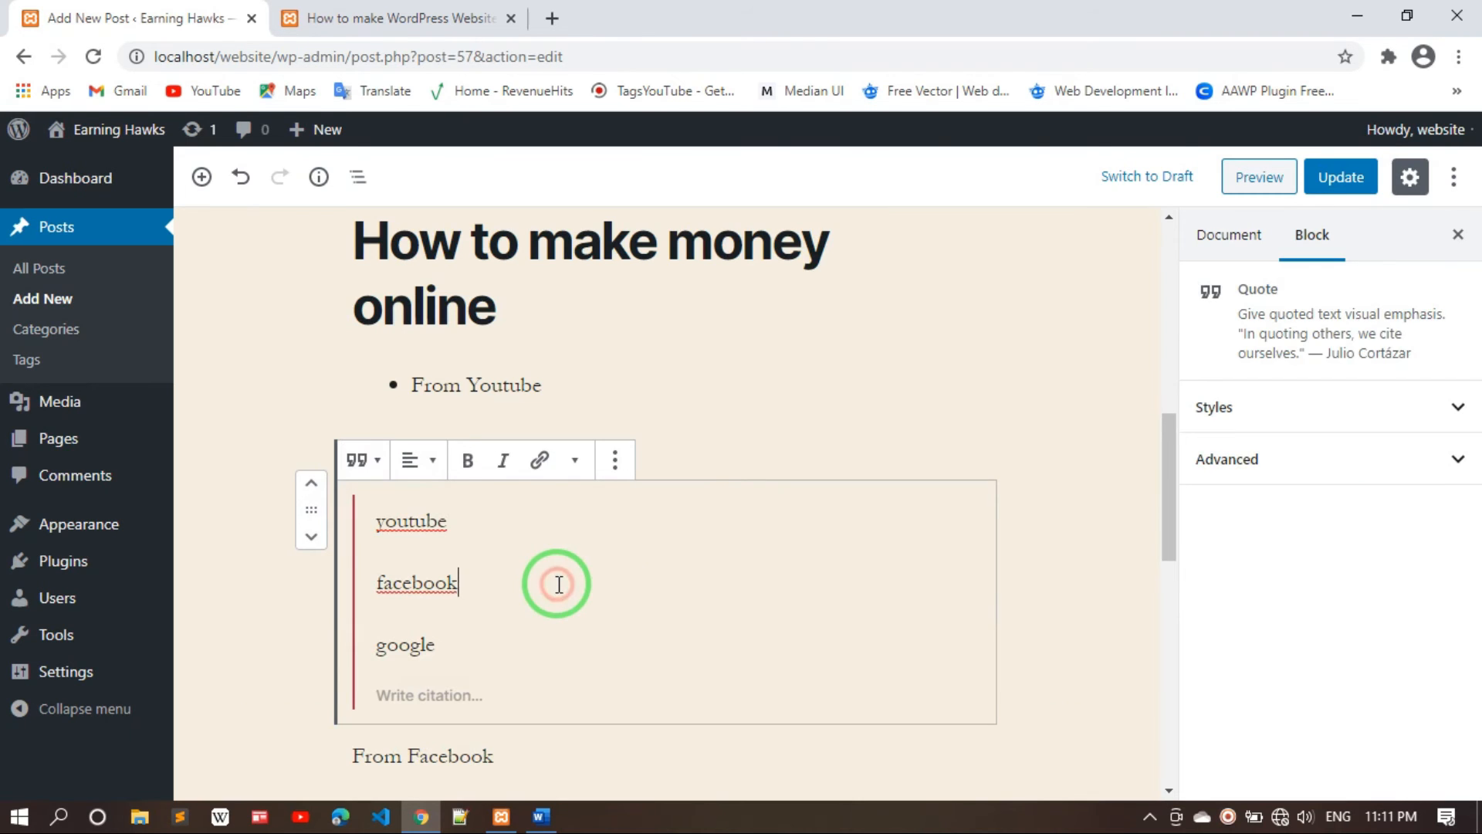
scroll(359, 467, "down", 1)
left_click(529, 511)
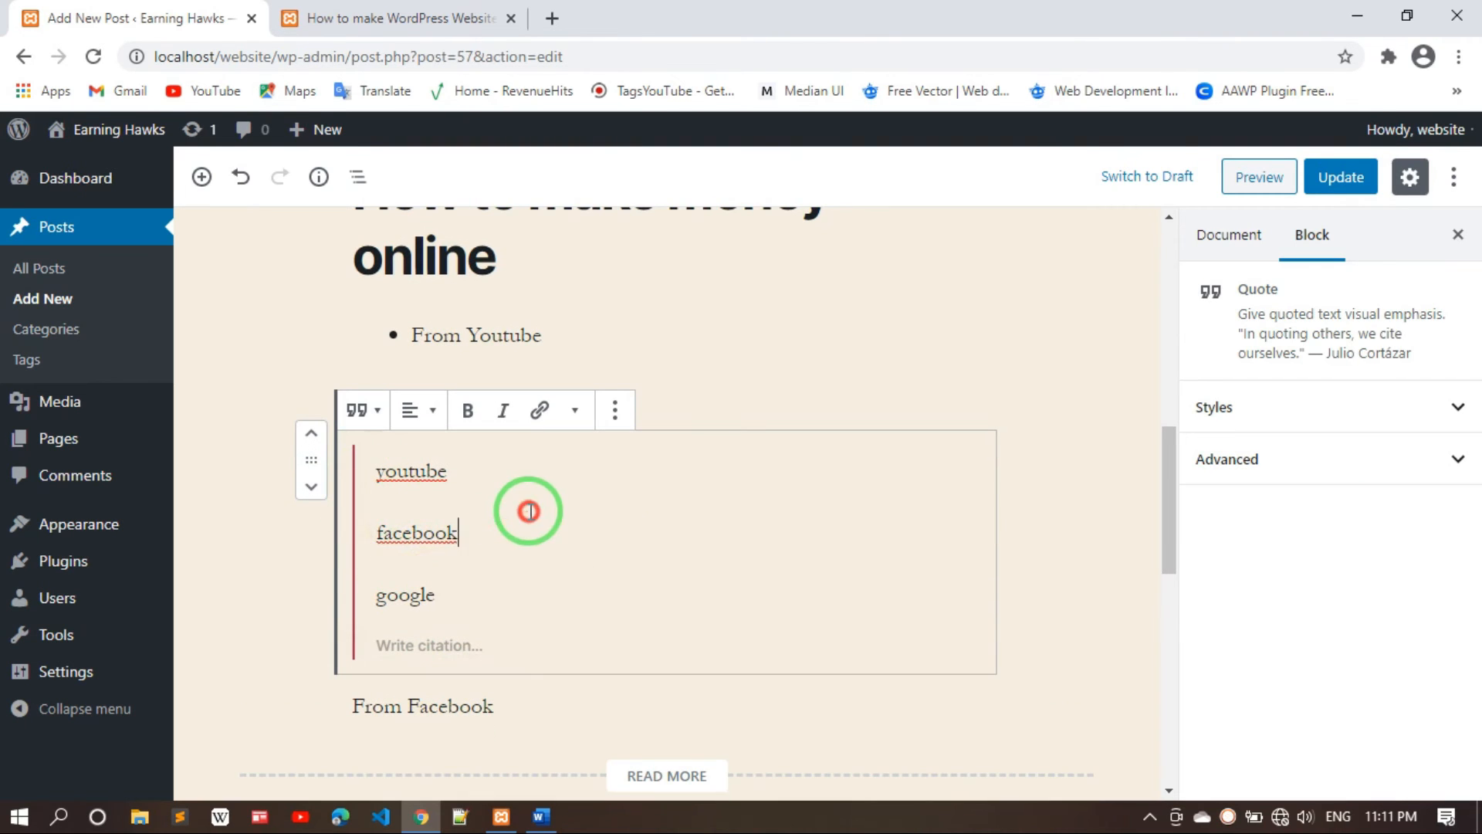
scroll(540, 494, "down", 1)
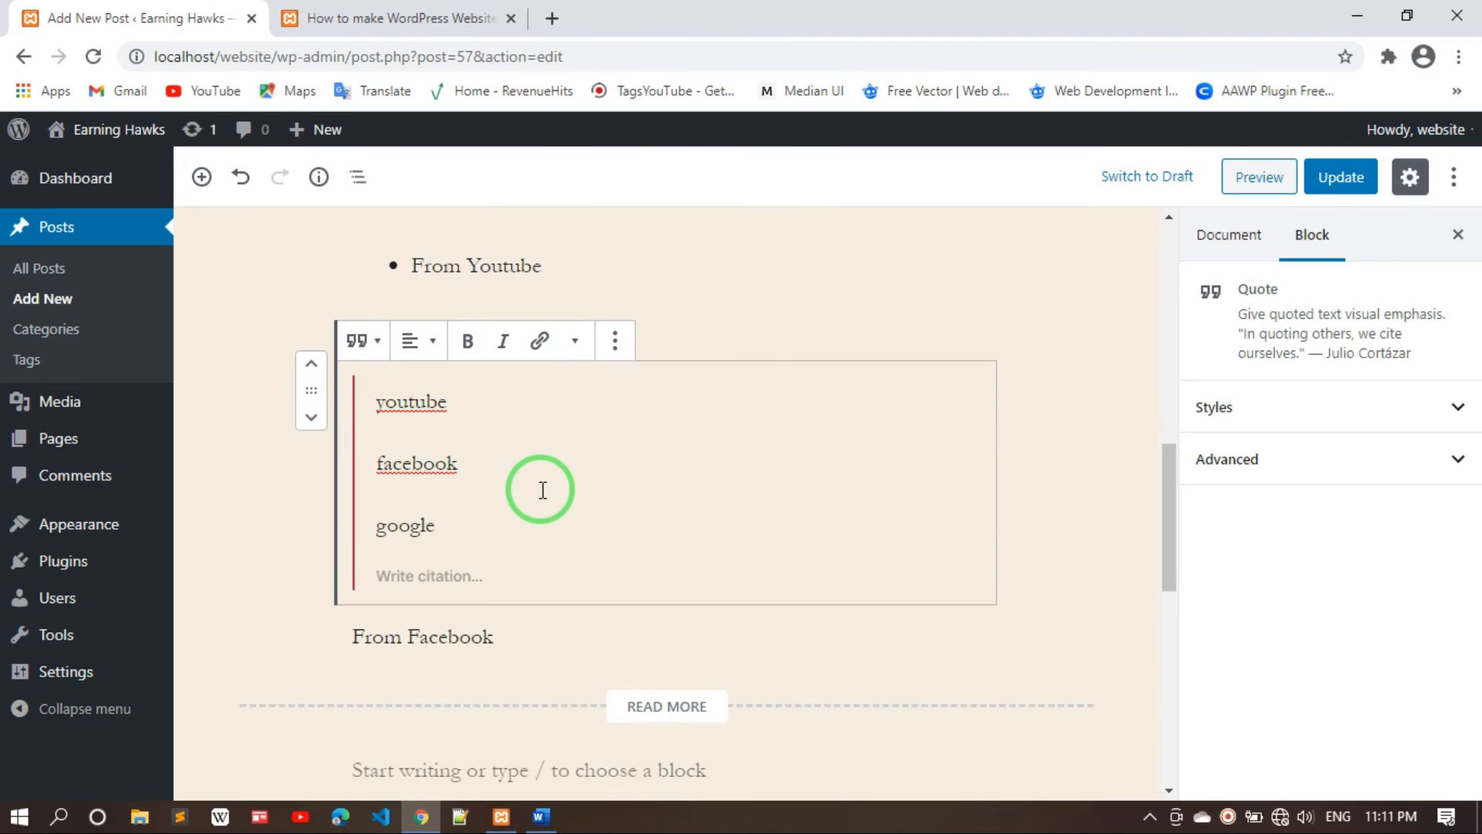
Undo the quote, list and paragraph edits until the "Video provides a powerful way" paragraph is back under the heading
key("ctrl+z")
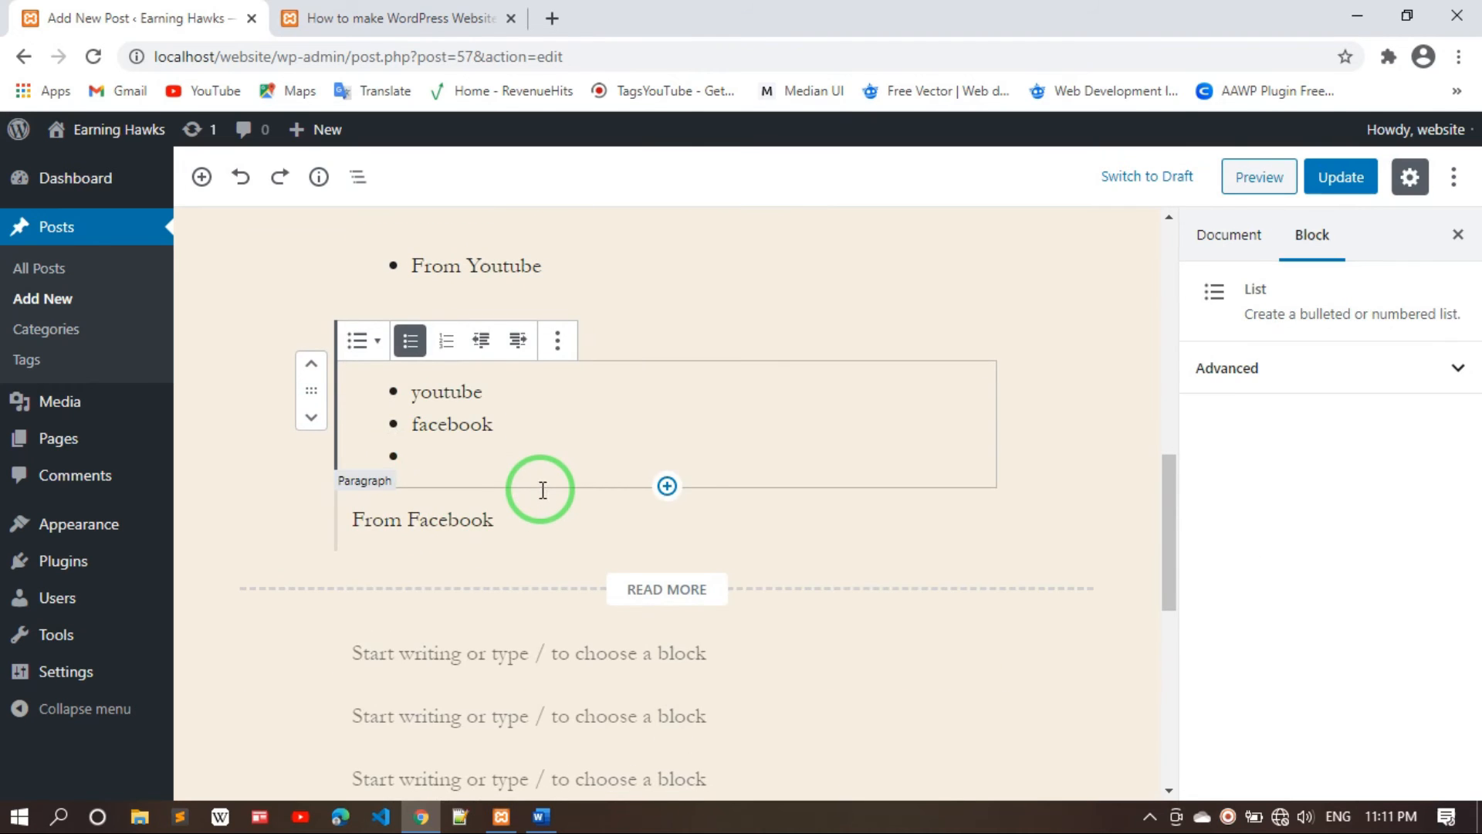
key("ctrl+z")
key("ctrl+z")
key("ctrl+z")
key("ctrl+z")
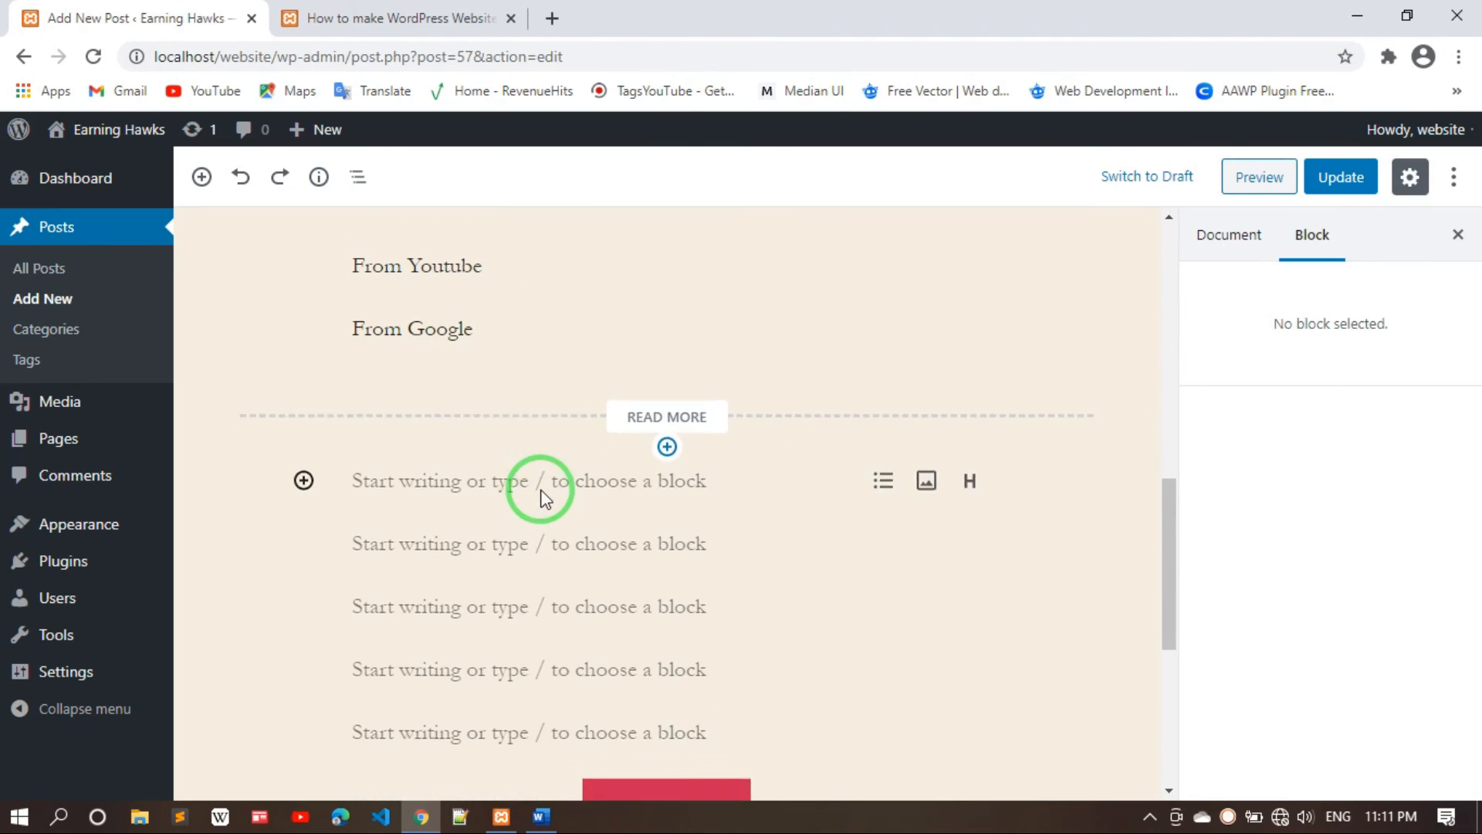
key("ctrl+z")
key("ctrl+z")
key("ctrl+z")
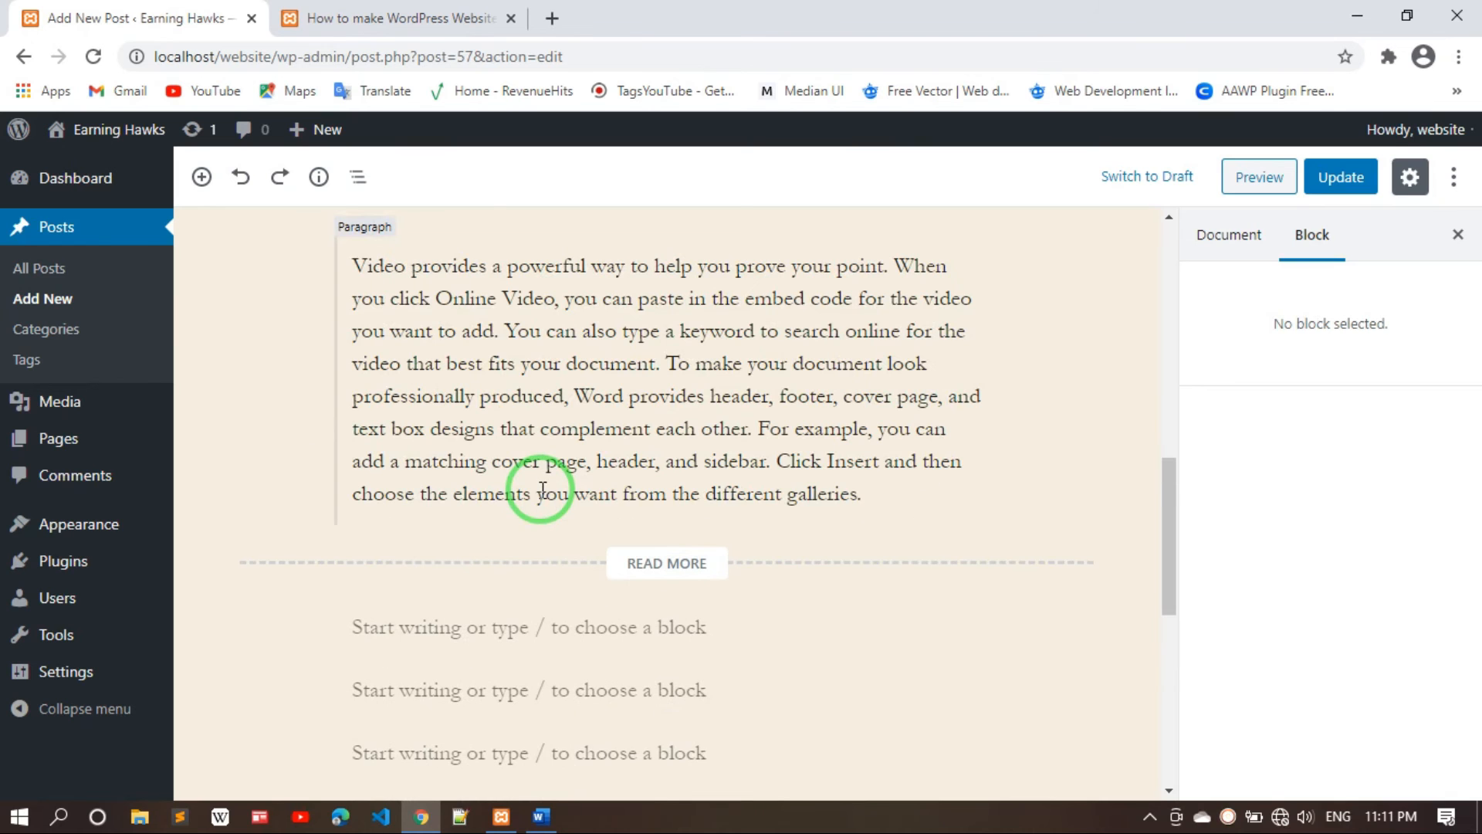
Insert a Separator block below the "Video provides a powerful way" paragraph, finding it with the block search "hr"
left_click(868, 490)
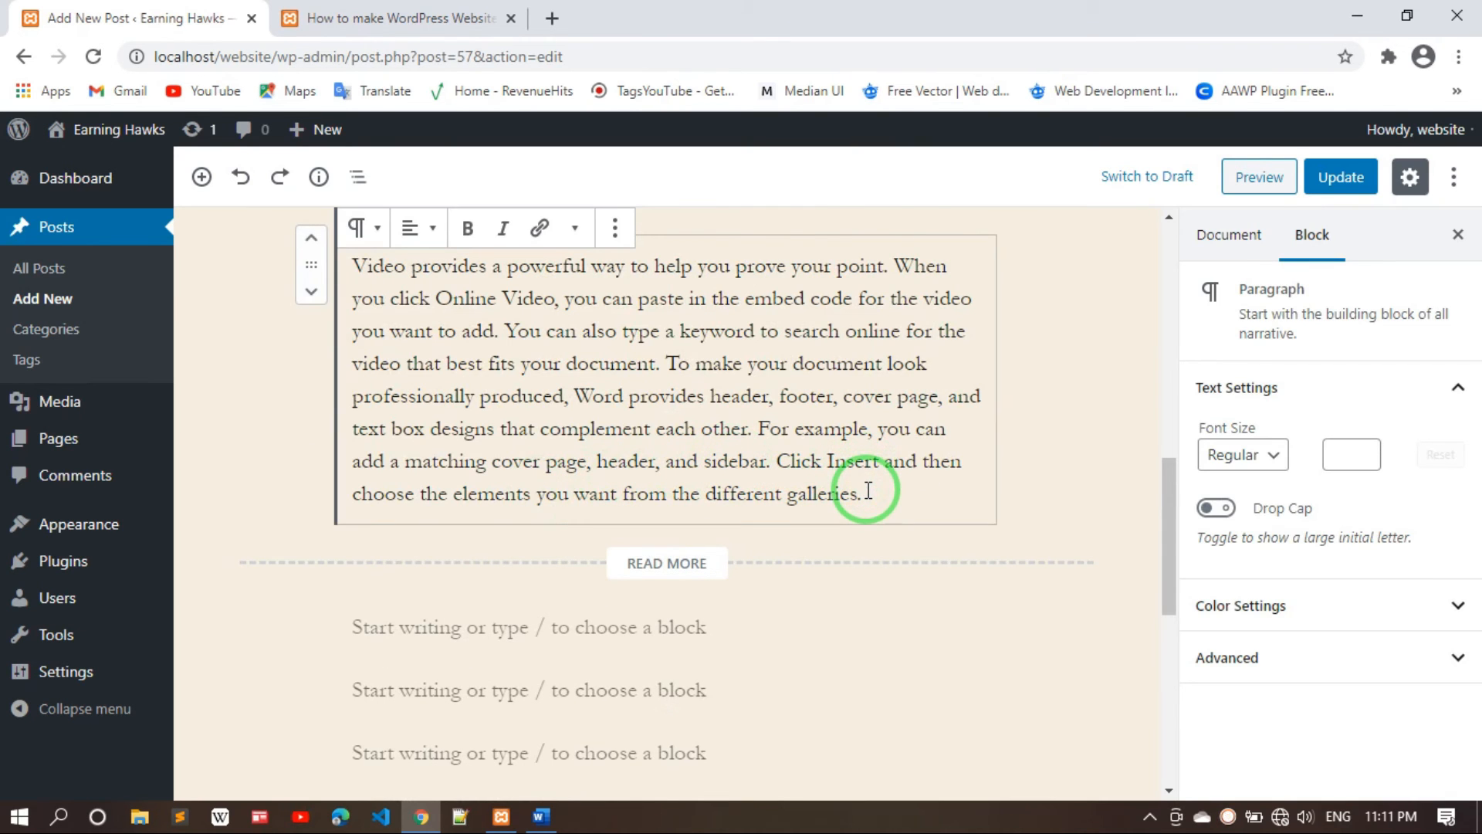
key("Return")
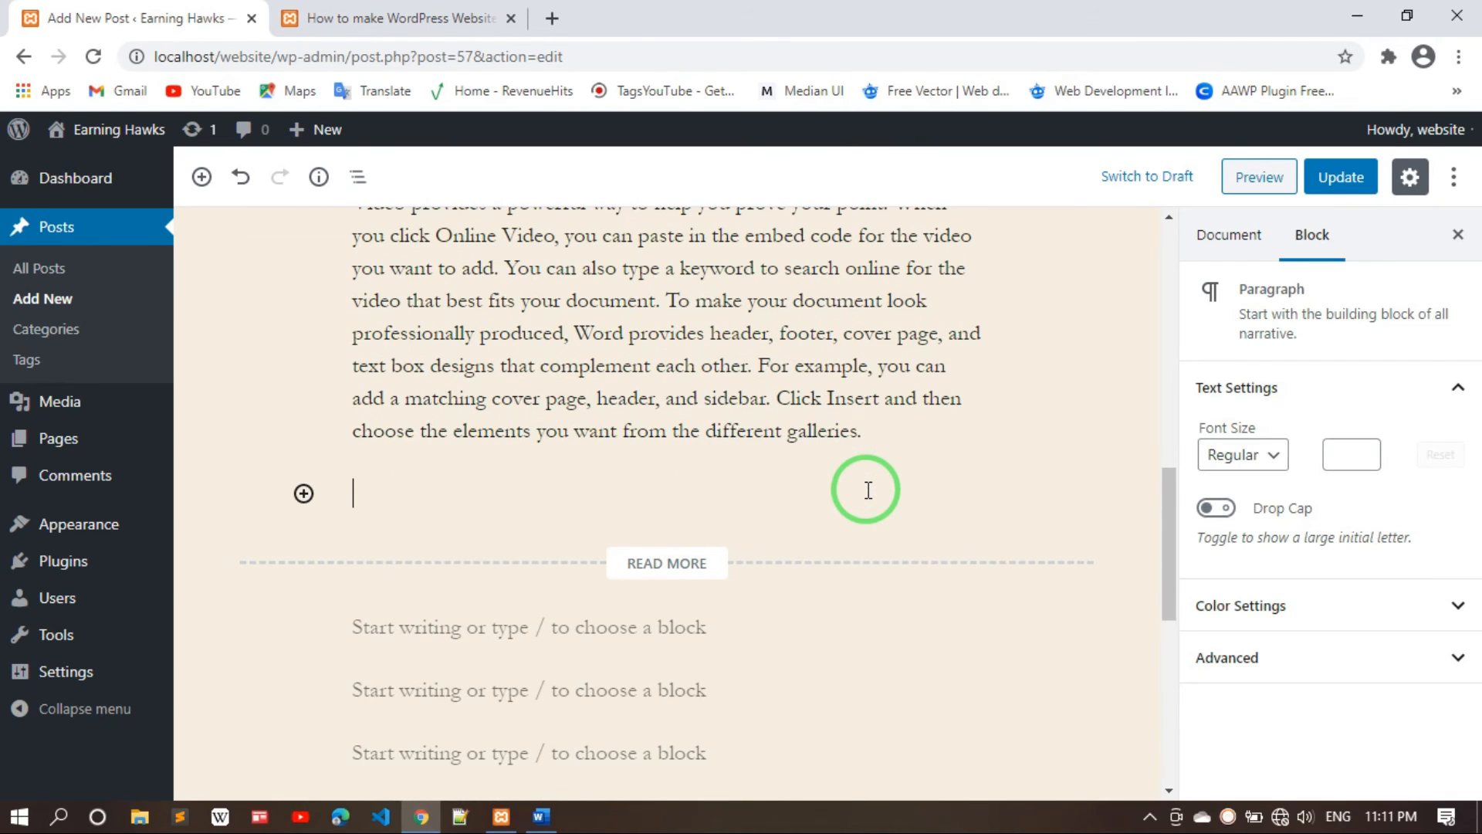
left_click(302, 495)
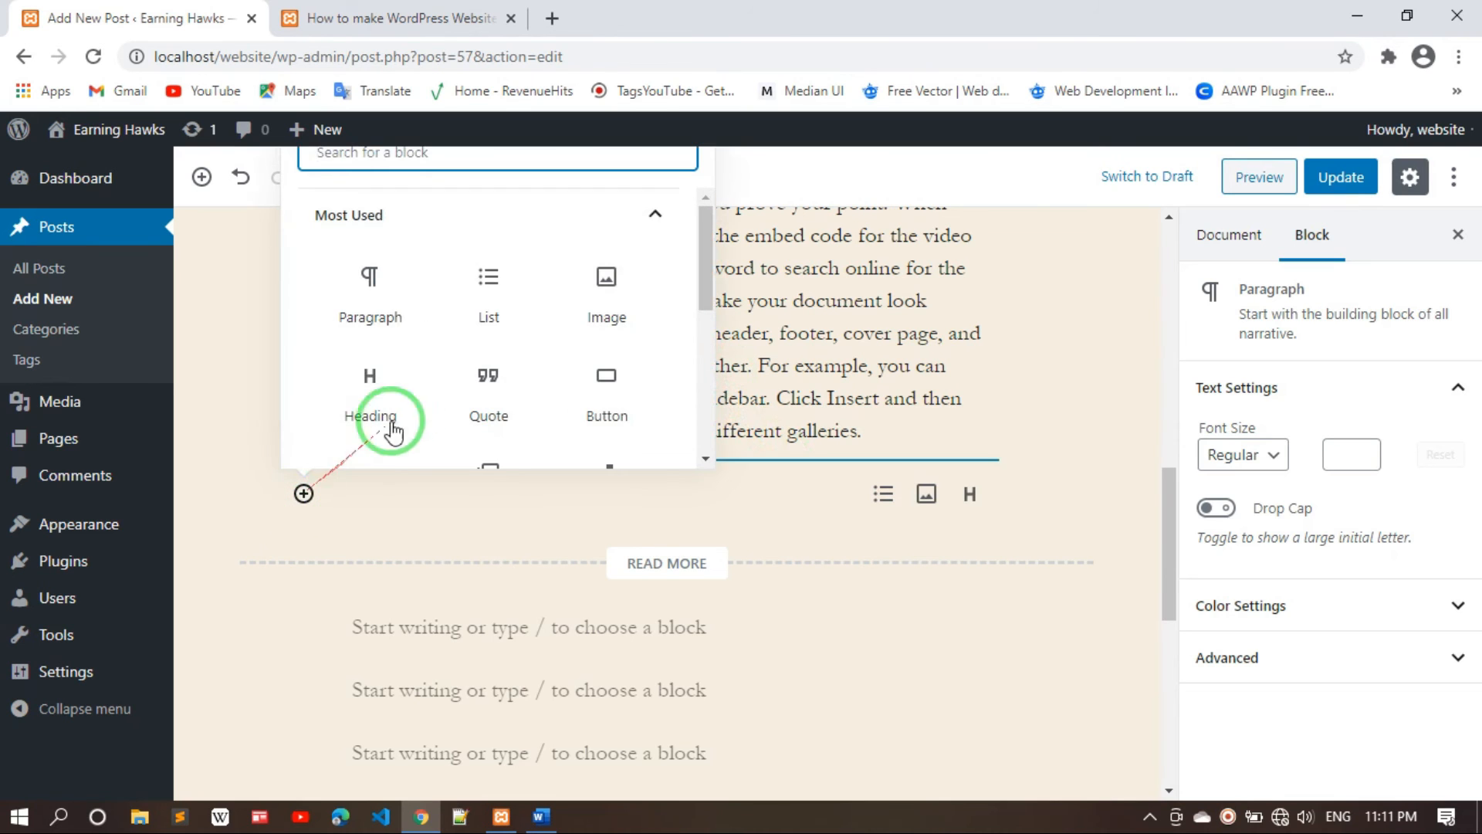
scroll(484, 318, "down", 3)
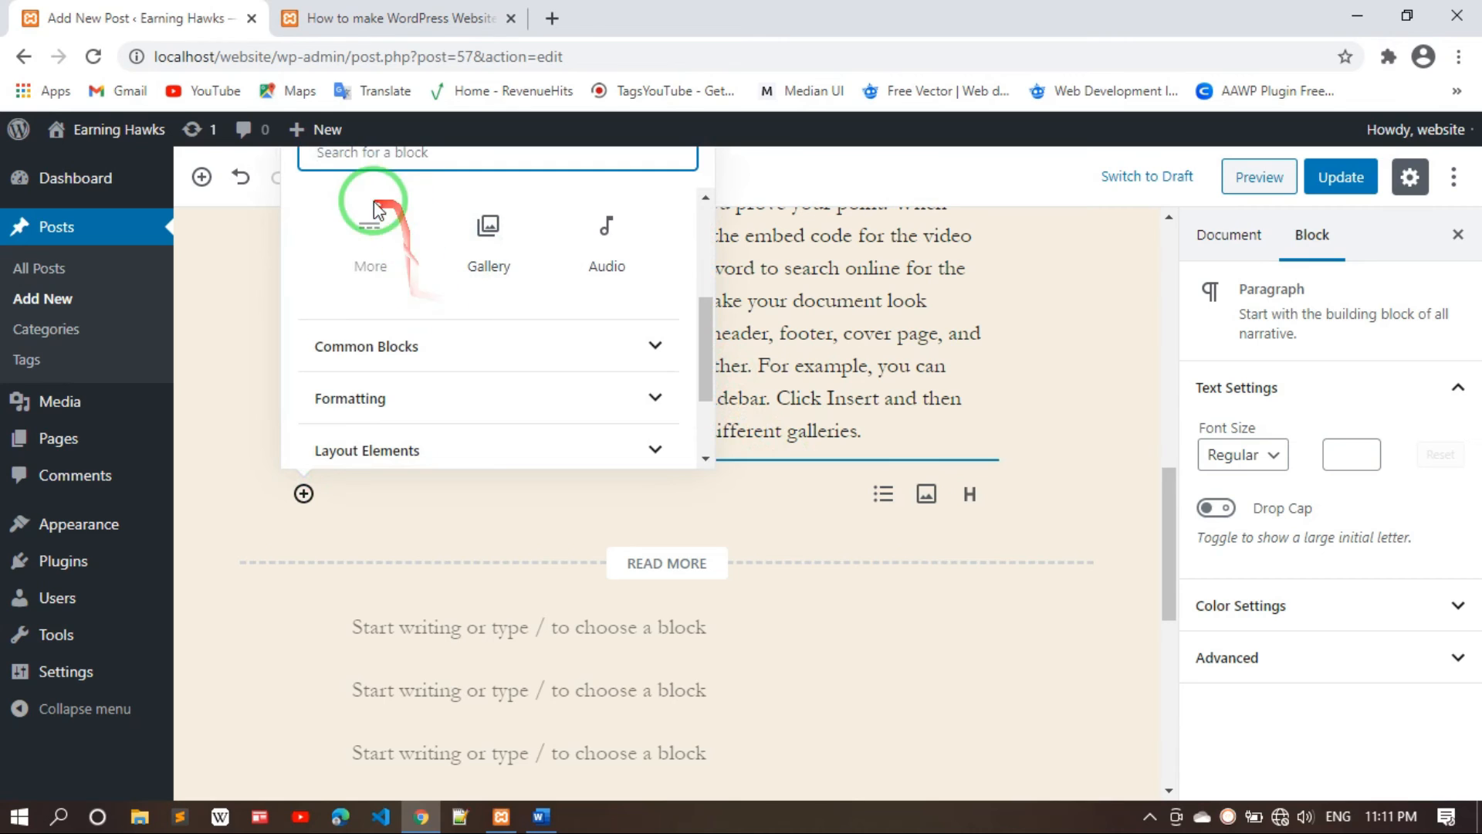
scroll(401, 256, "down", 2)
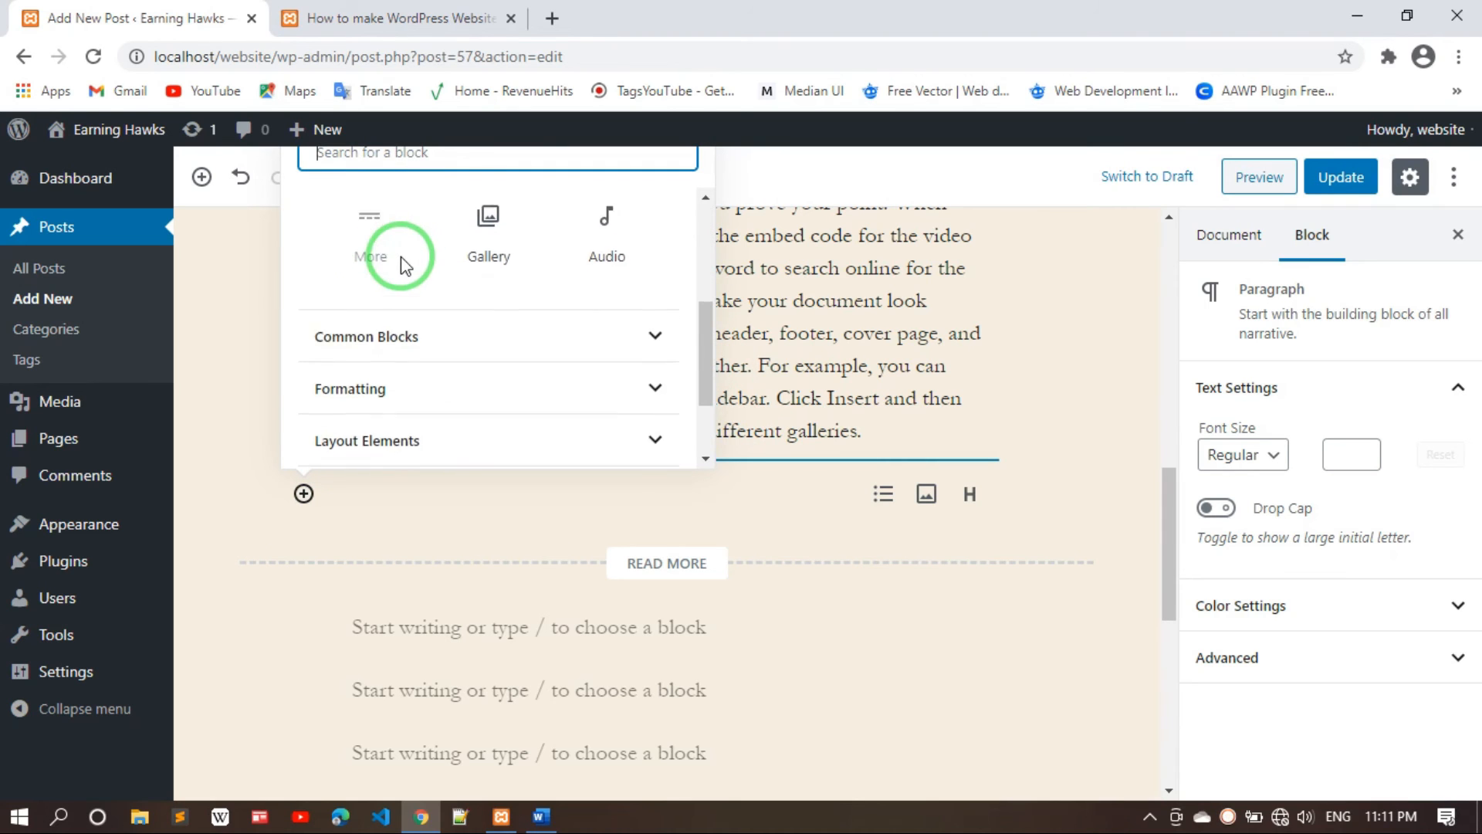
scroll(401, 257, "up", 5)
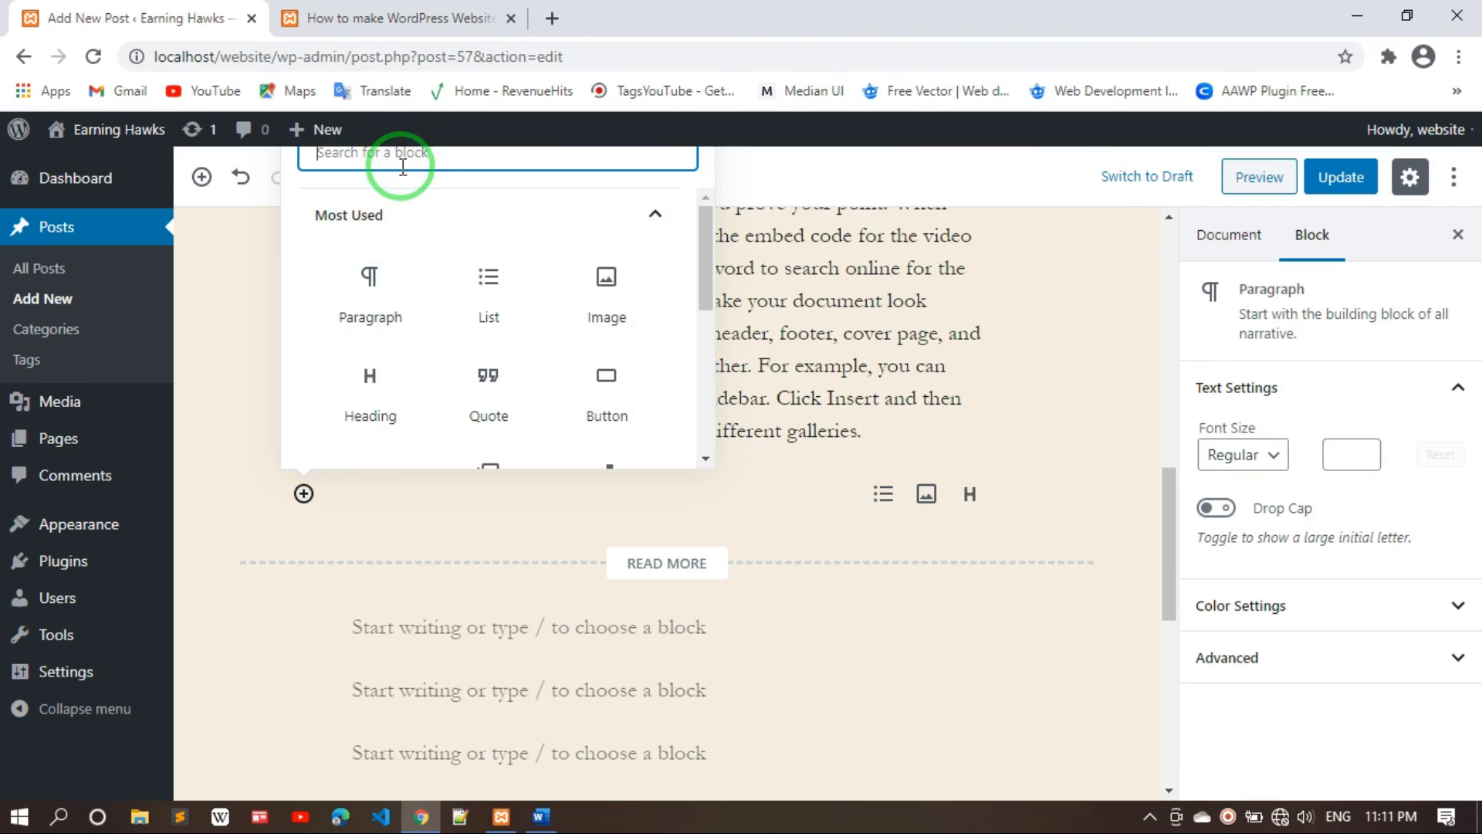
type("hr")
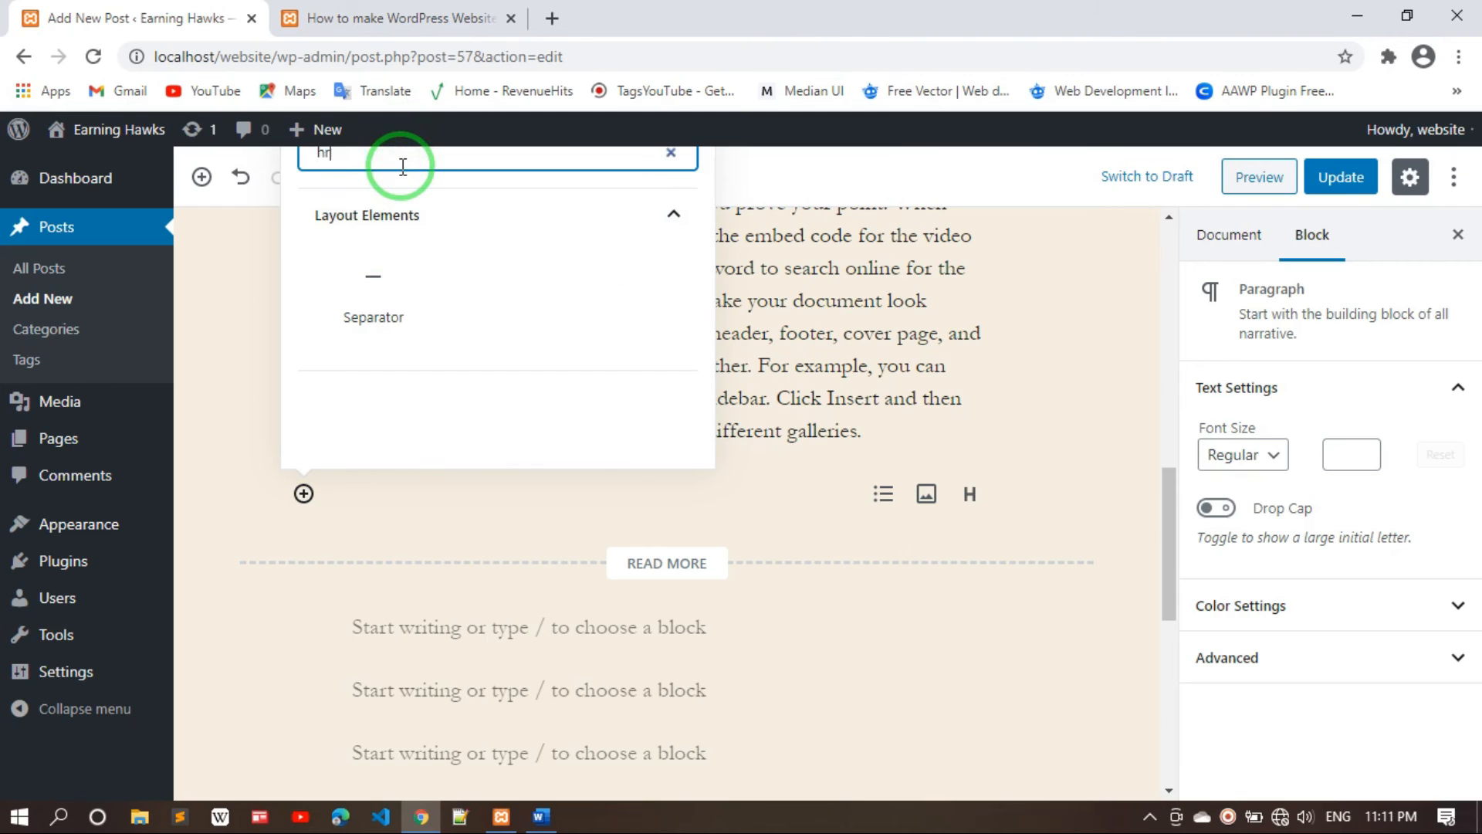
left_click(367, 312)
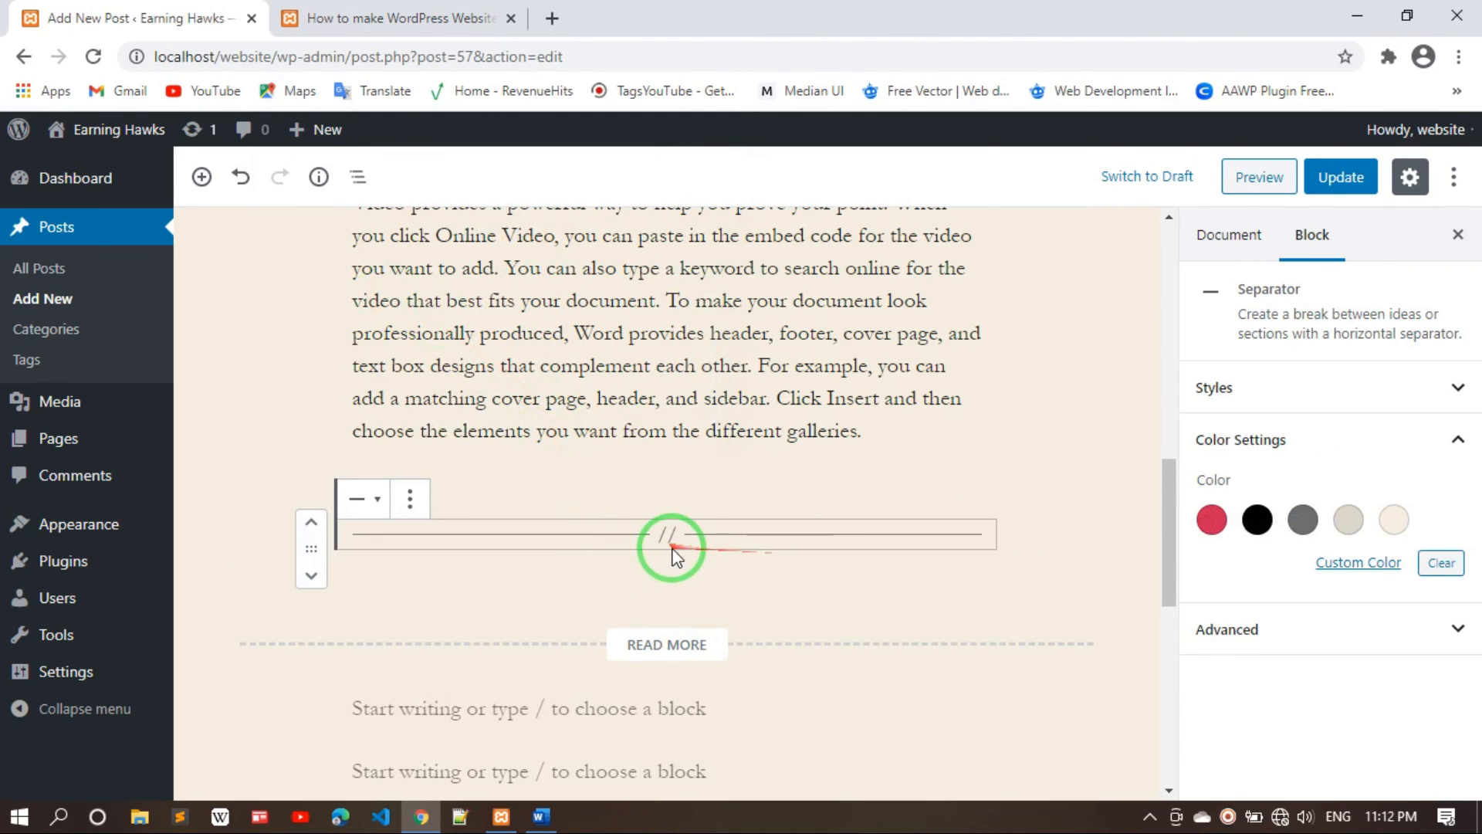
Update the post and reload its live page to check the separator between the paragraph and the Apply Now button
left_click(1360, 178)
left_click(452, 19)
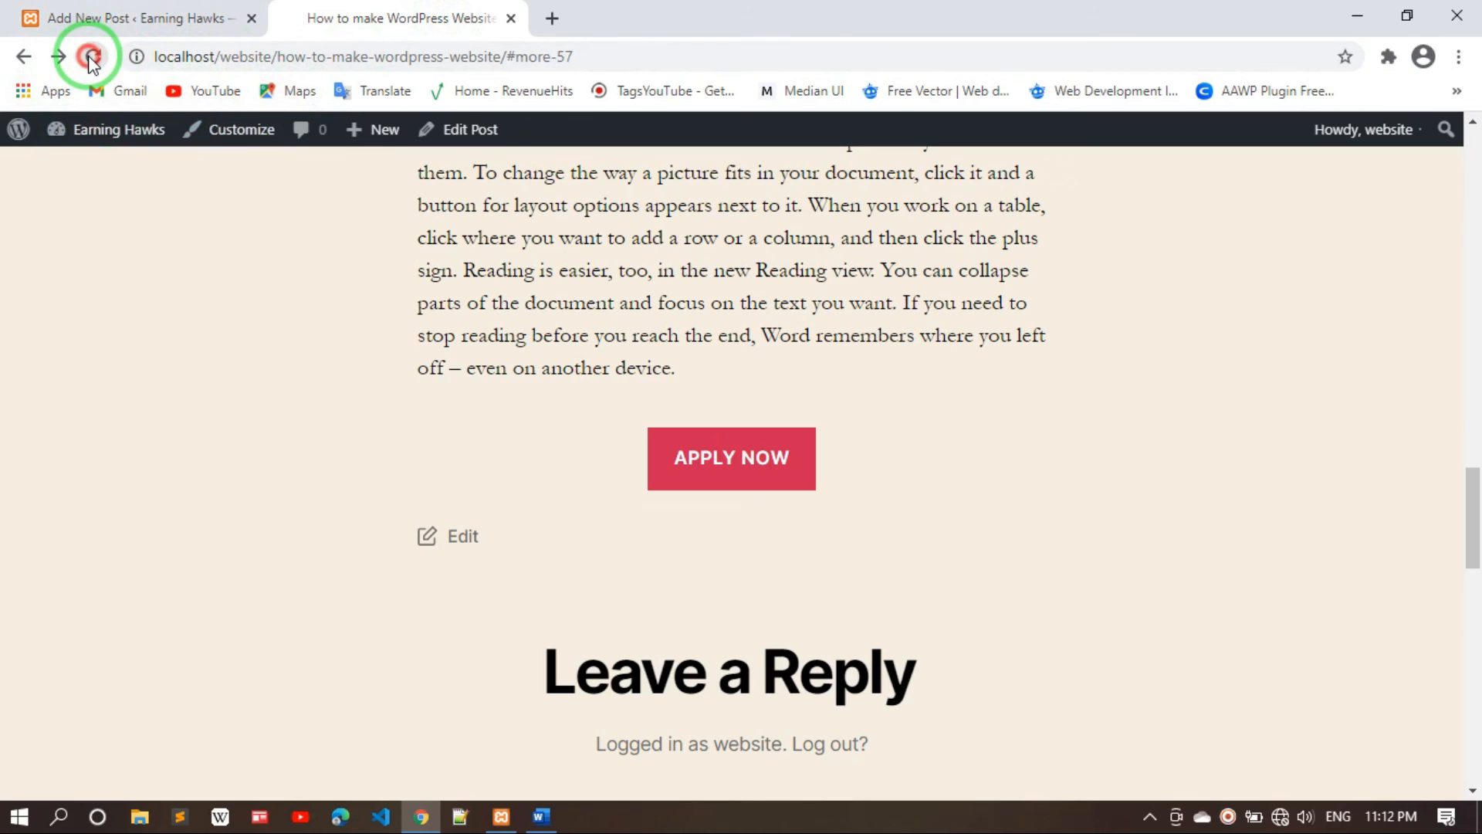
scroll(710, 405, "down", 3)
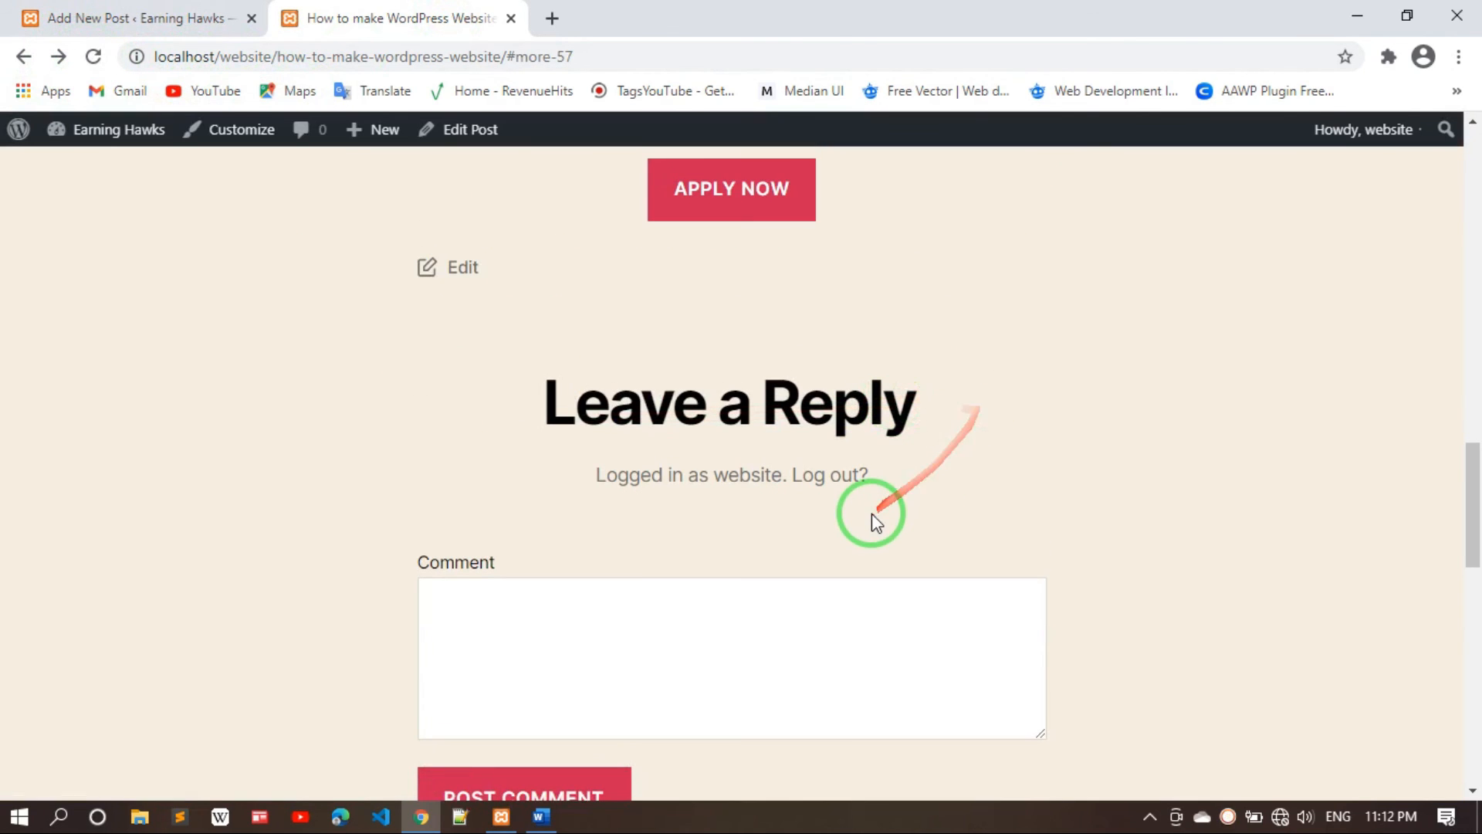
scroll(872, 519, "up", 4)
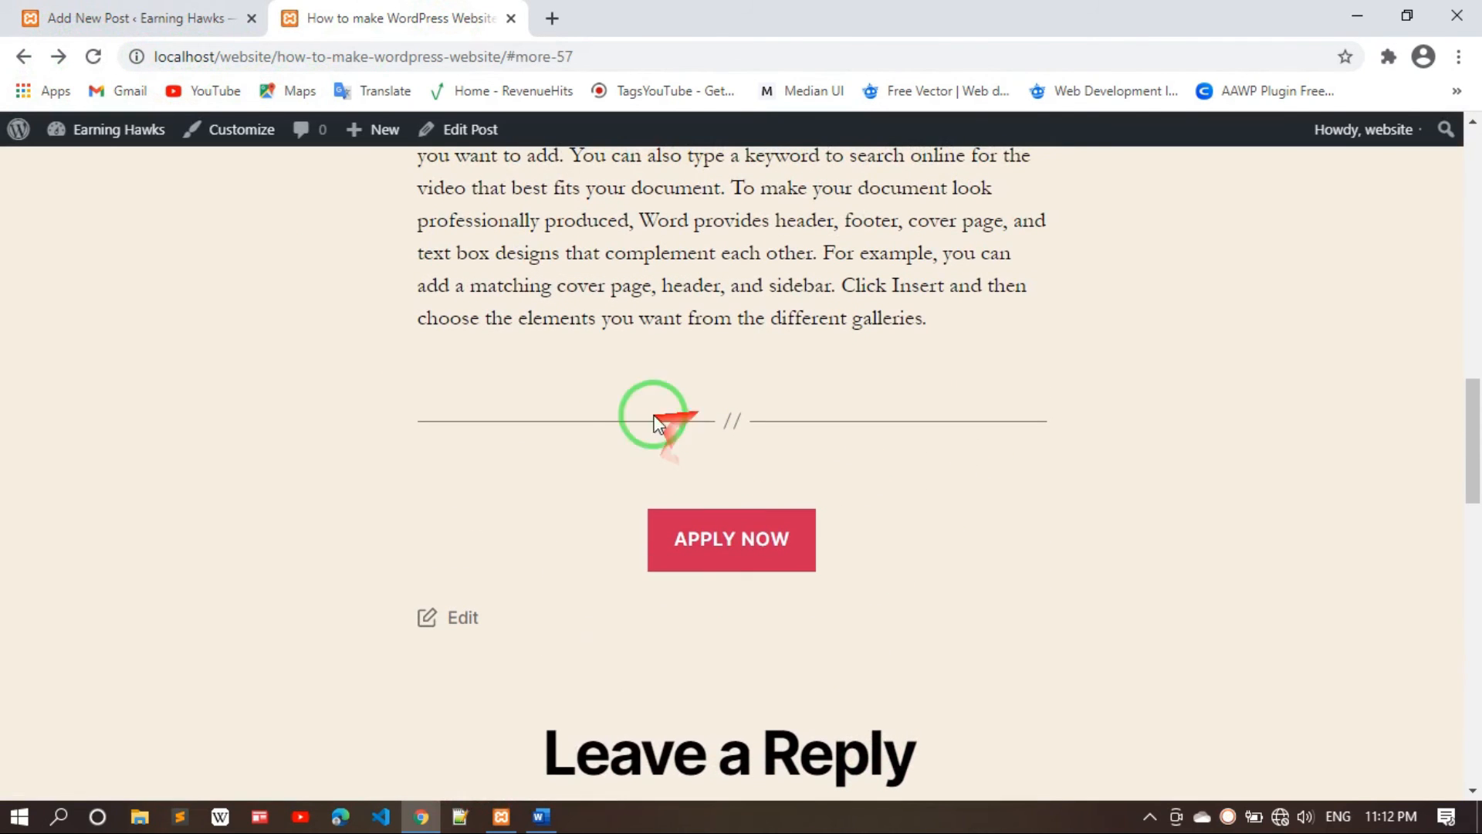
mouse_move(410, 418)
left_mouse_down()
mouse_move(1038, 410)
mouse_move(638, 430)
mouse_move(743, 423)
left_mouse_up()
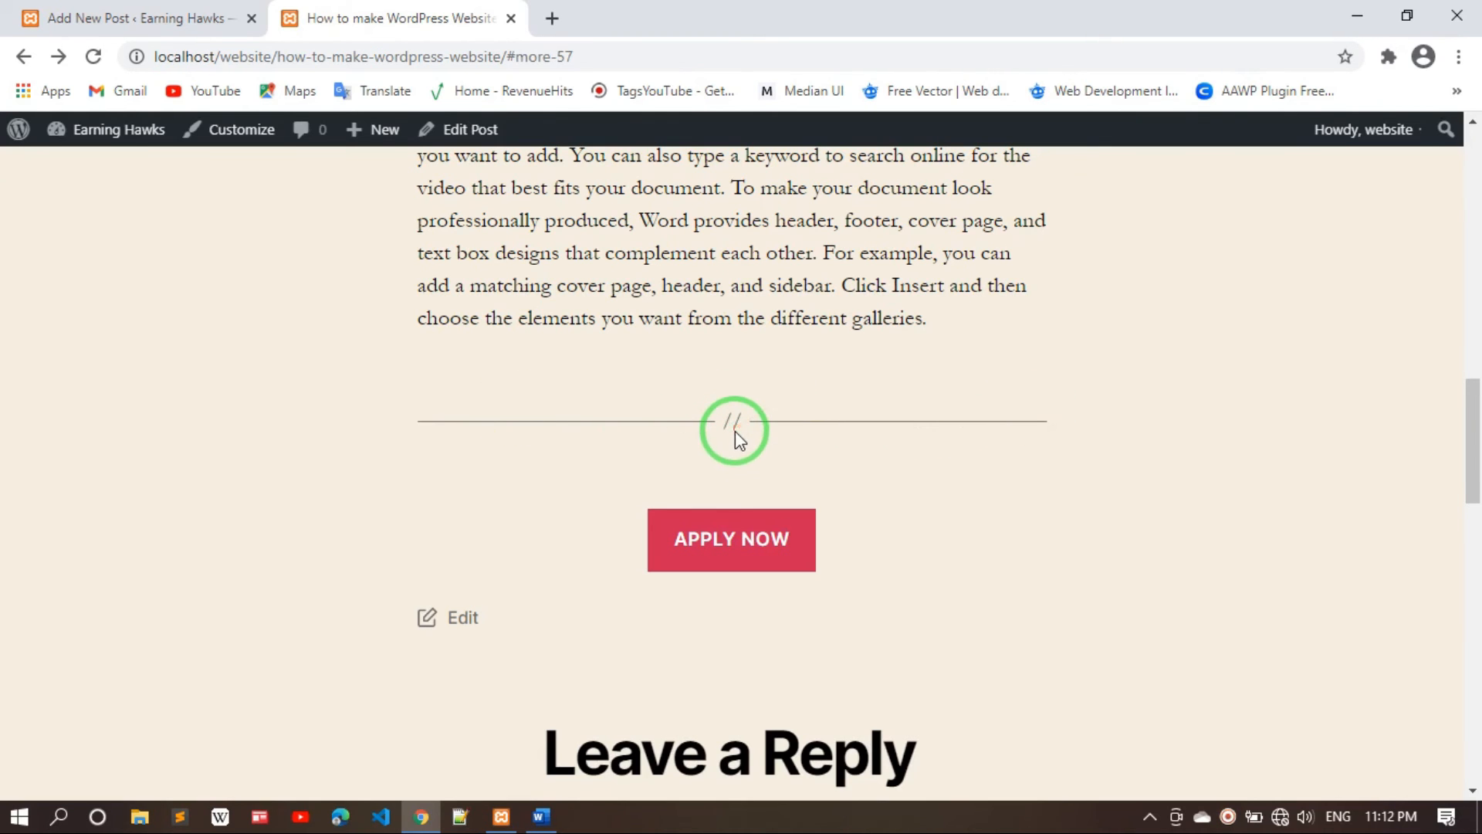
Back in the post editor, transform the Separator block above Read More into a Group block
left_click(205, 17)
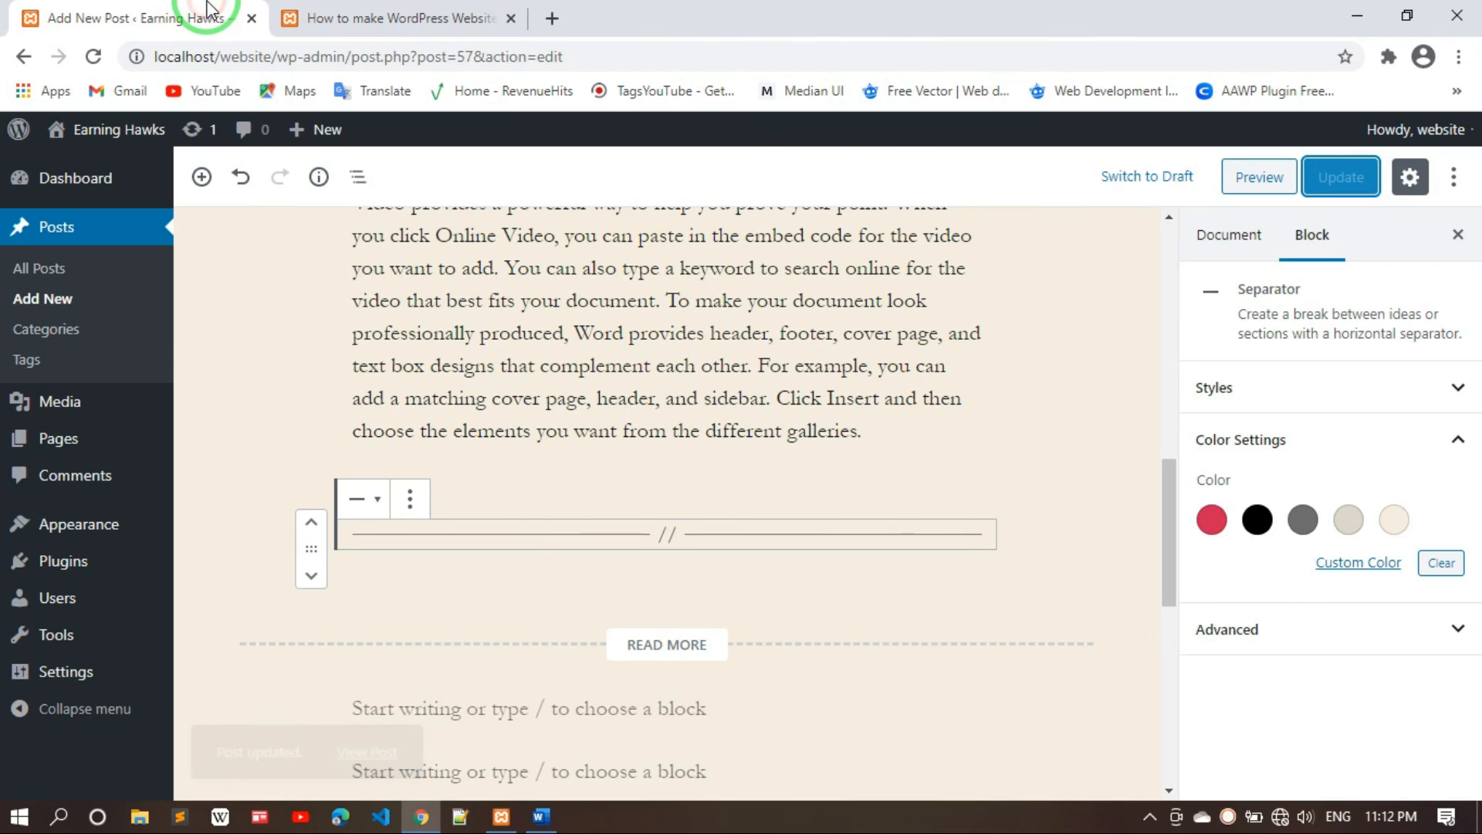
left_click(381, 506)
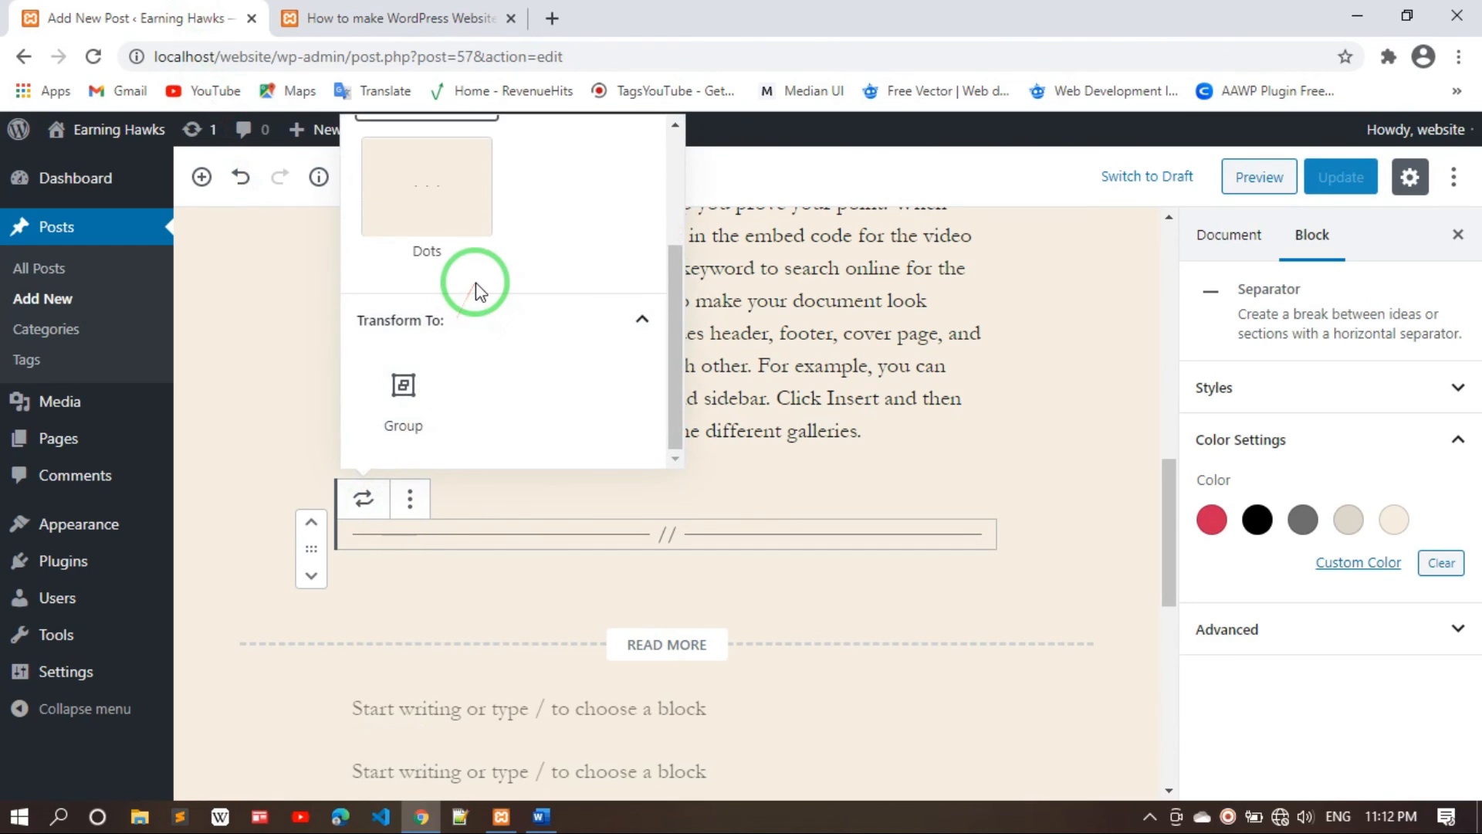
scroll(475, 282, "up", 3)
scroll(476, 282, "up", 1)
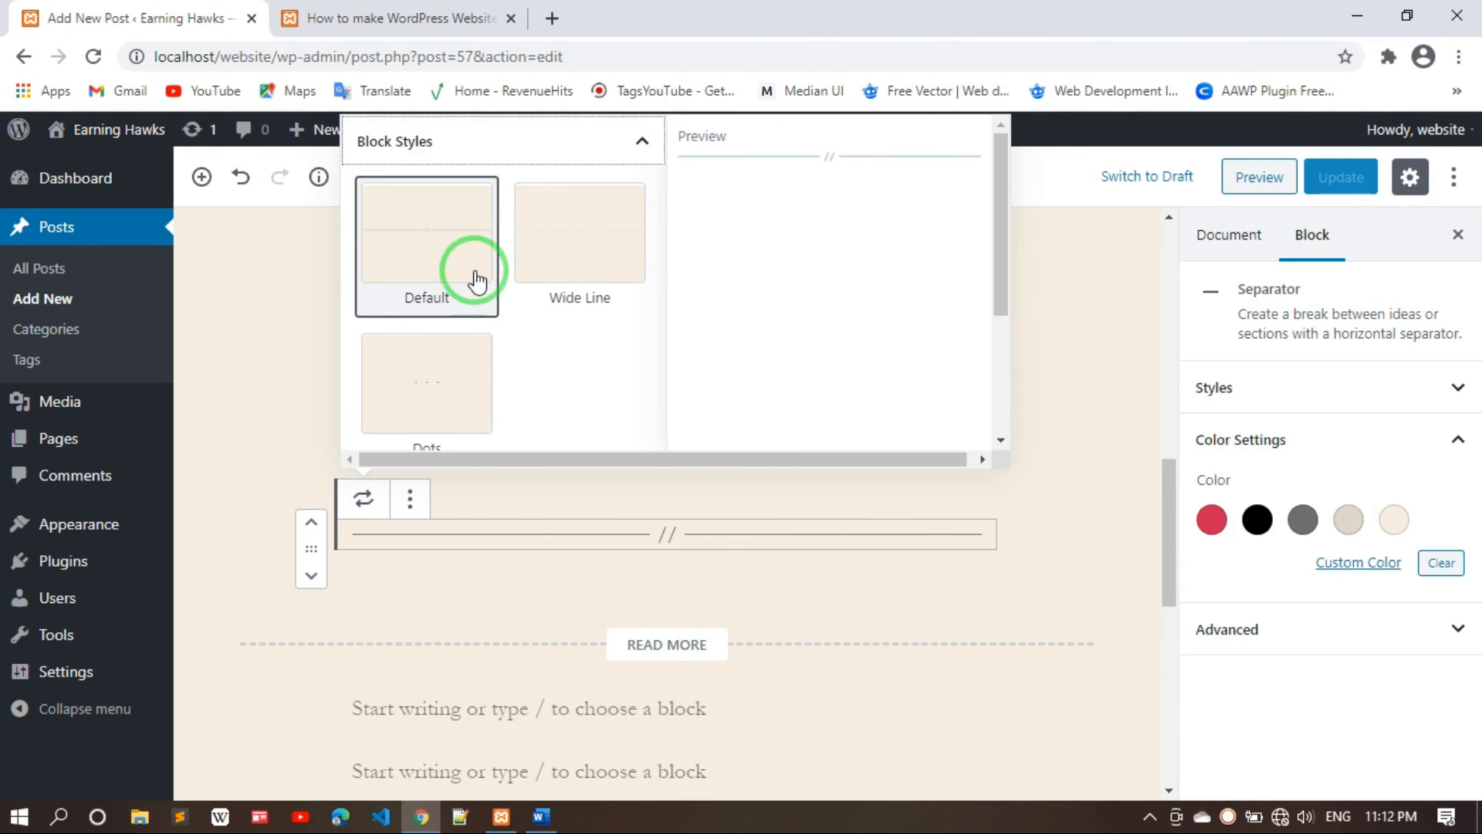
scroll(451, 382, "down", 2)
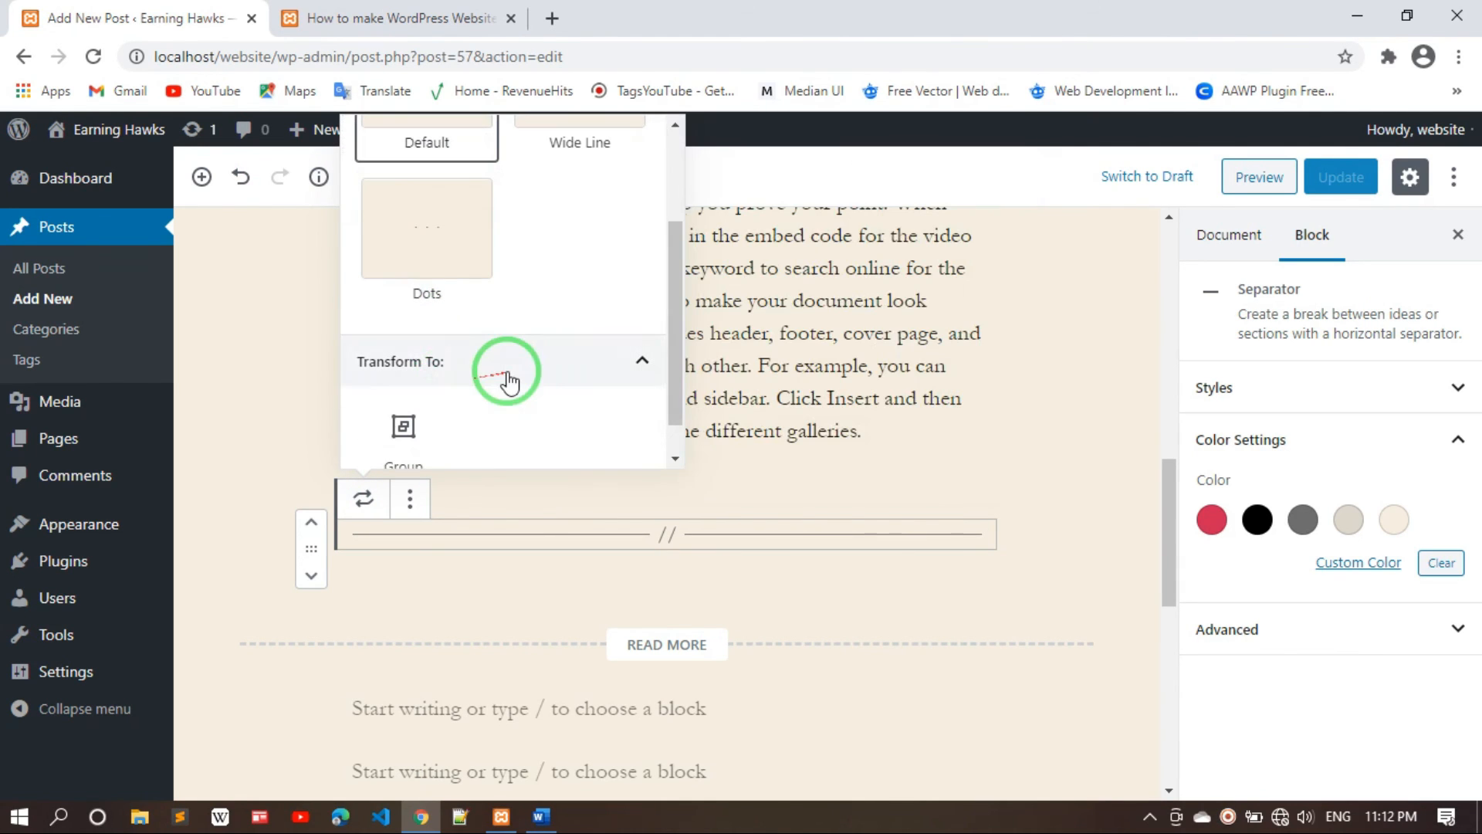
left_click(403, 425)
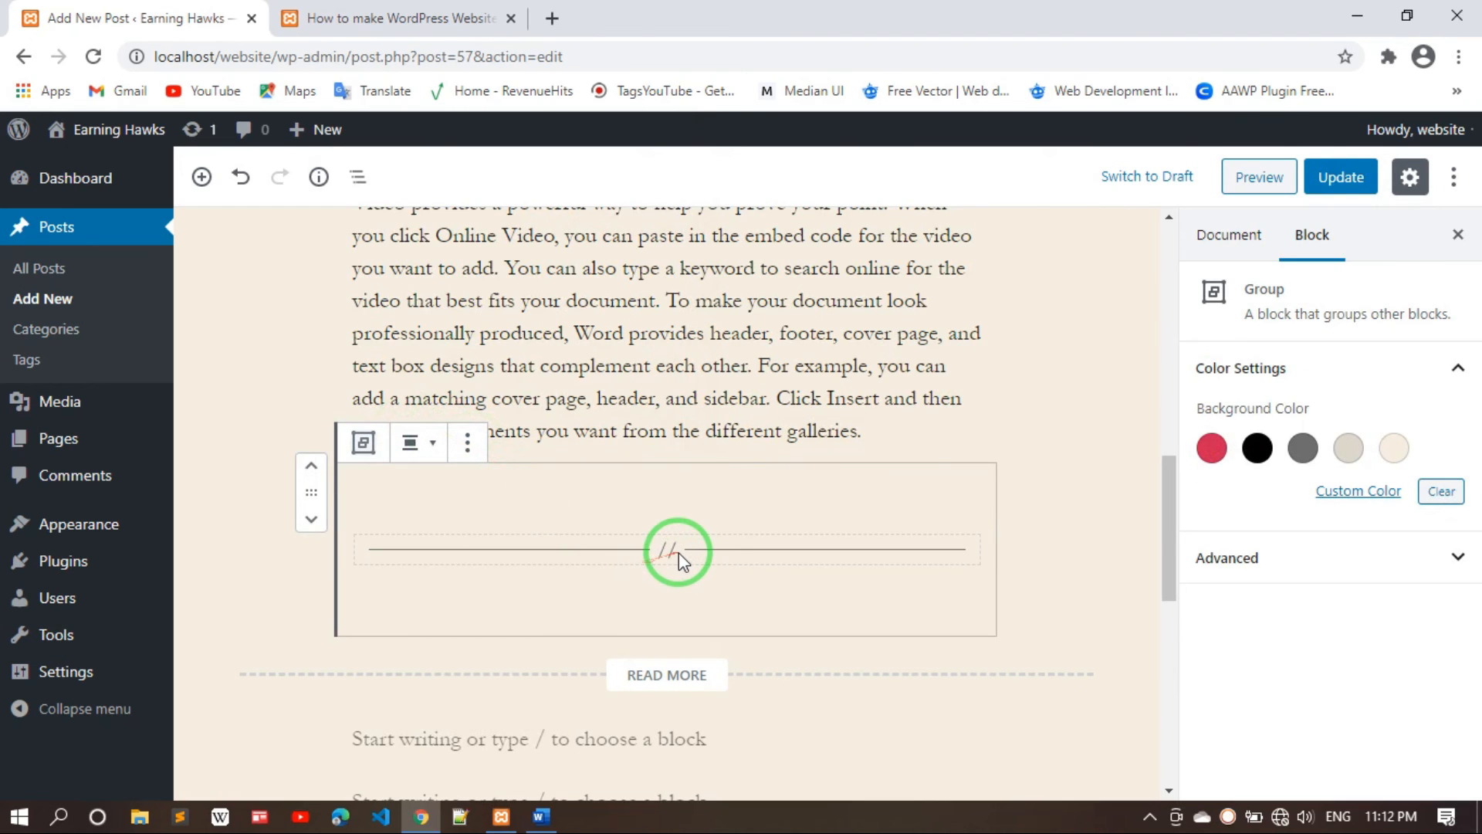
Hide the block settings for the Group block and show them again
left_click(467, 442)
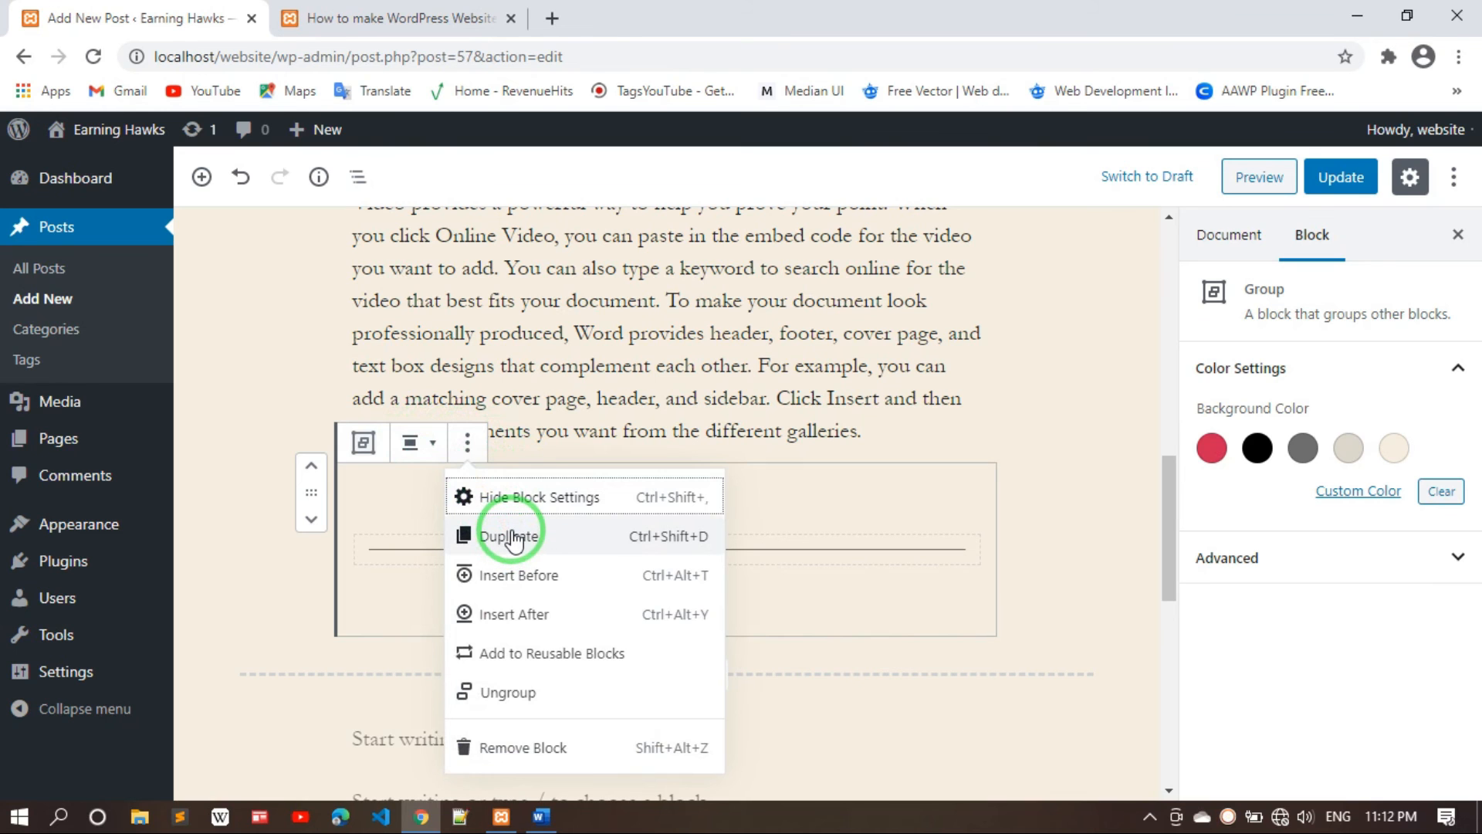
left_click(537, 503)
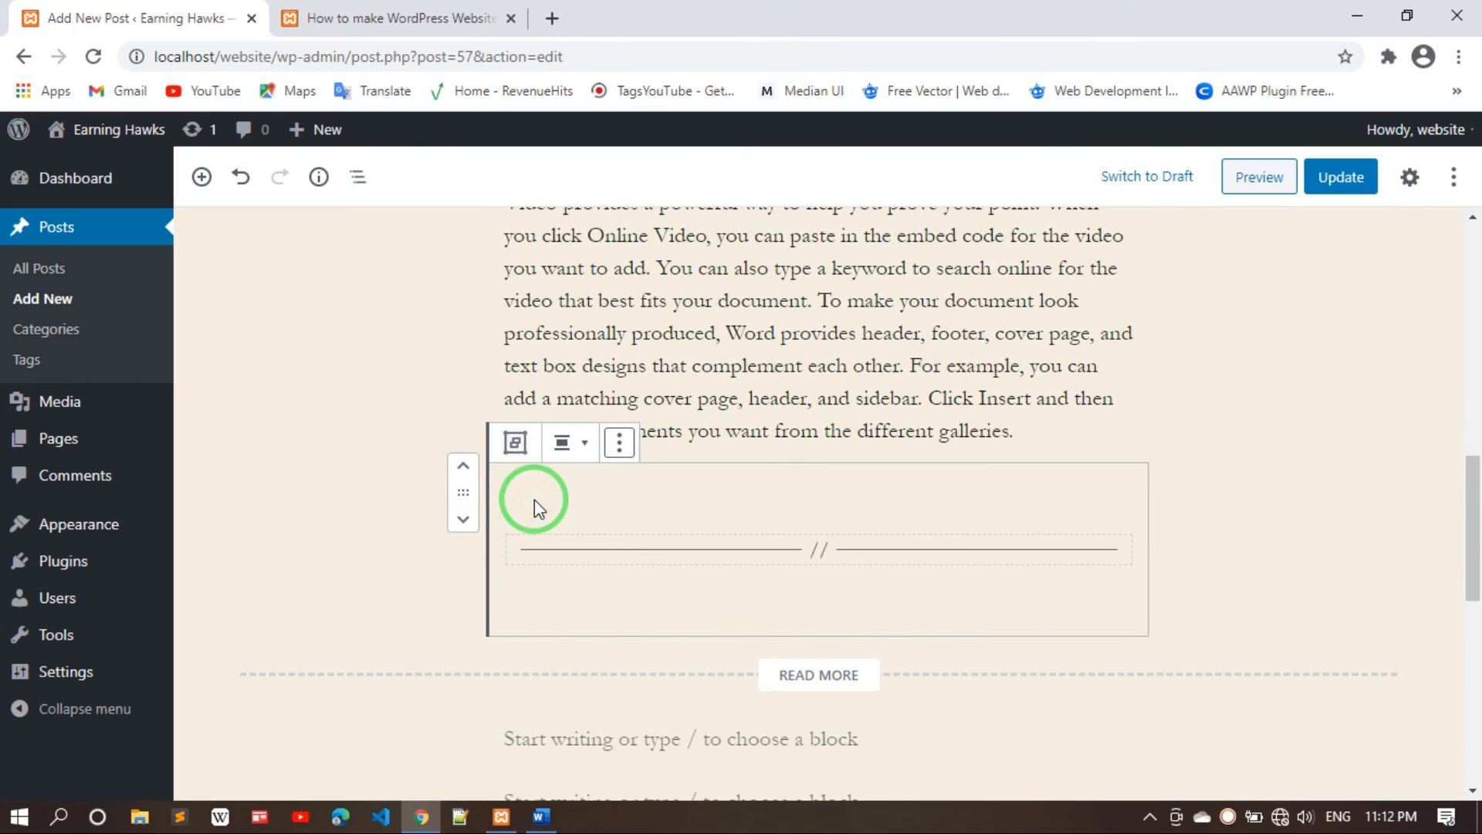
left_click(620, 443)
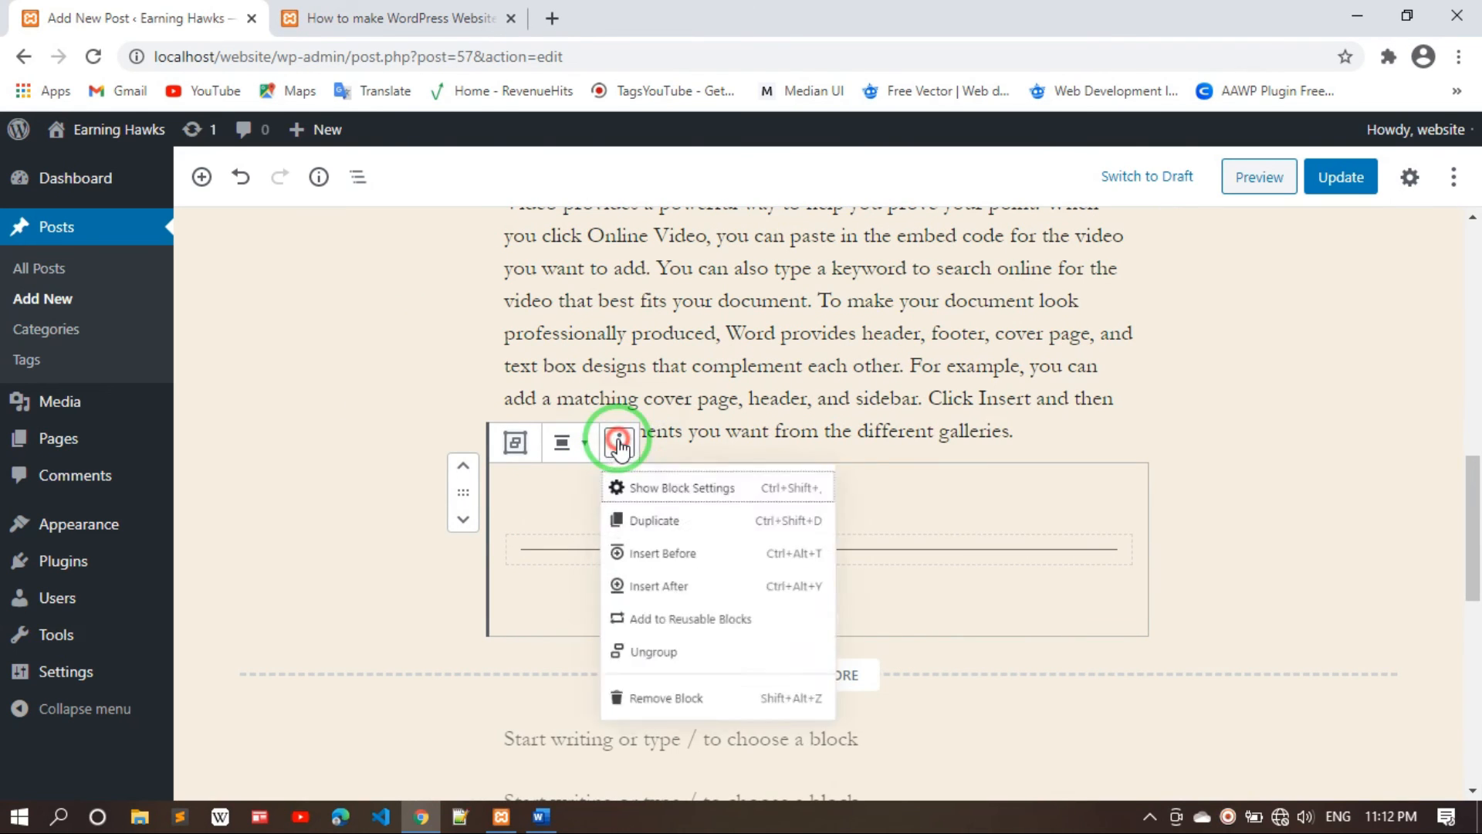
left_click(691, 498)
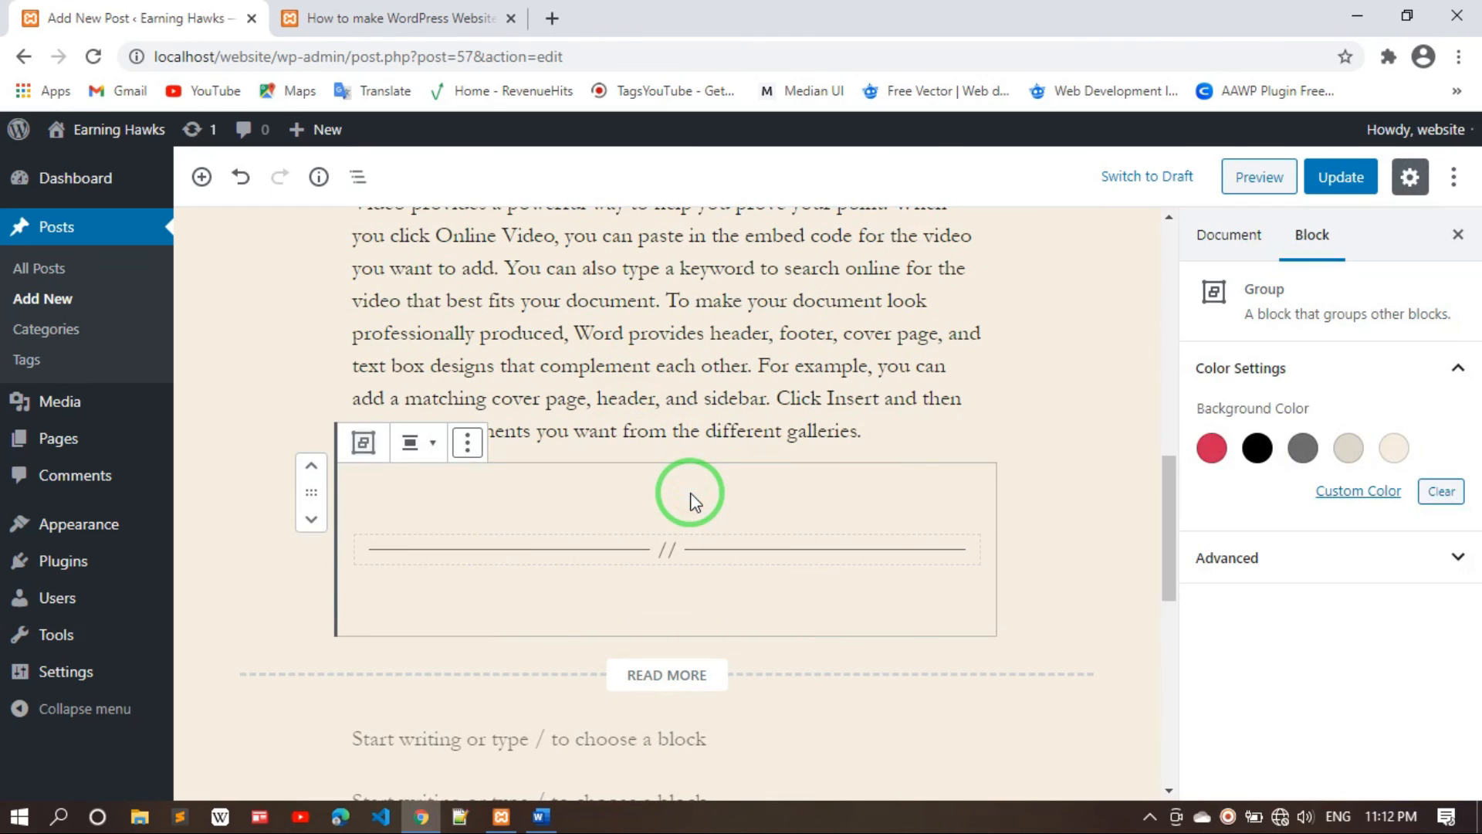
Try red and black as the Group block's background color and settle on dark gray
left_click(1213, 448)
left_click(1258, 448)
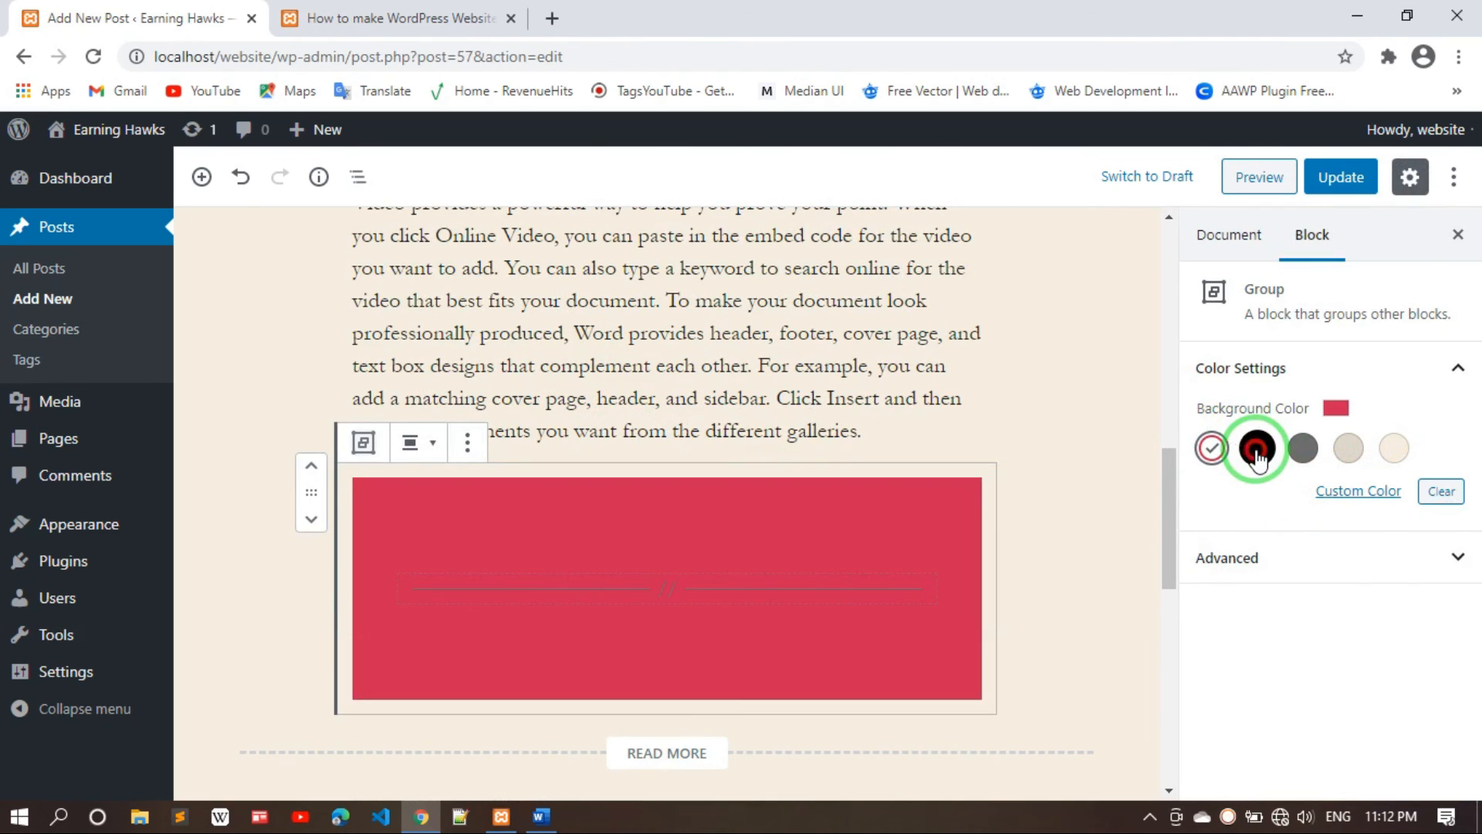
left_click(1305, 450)
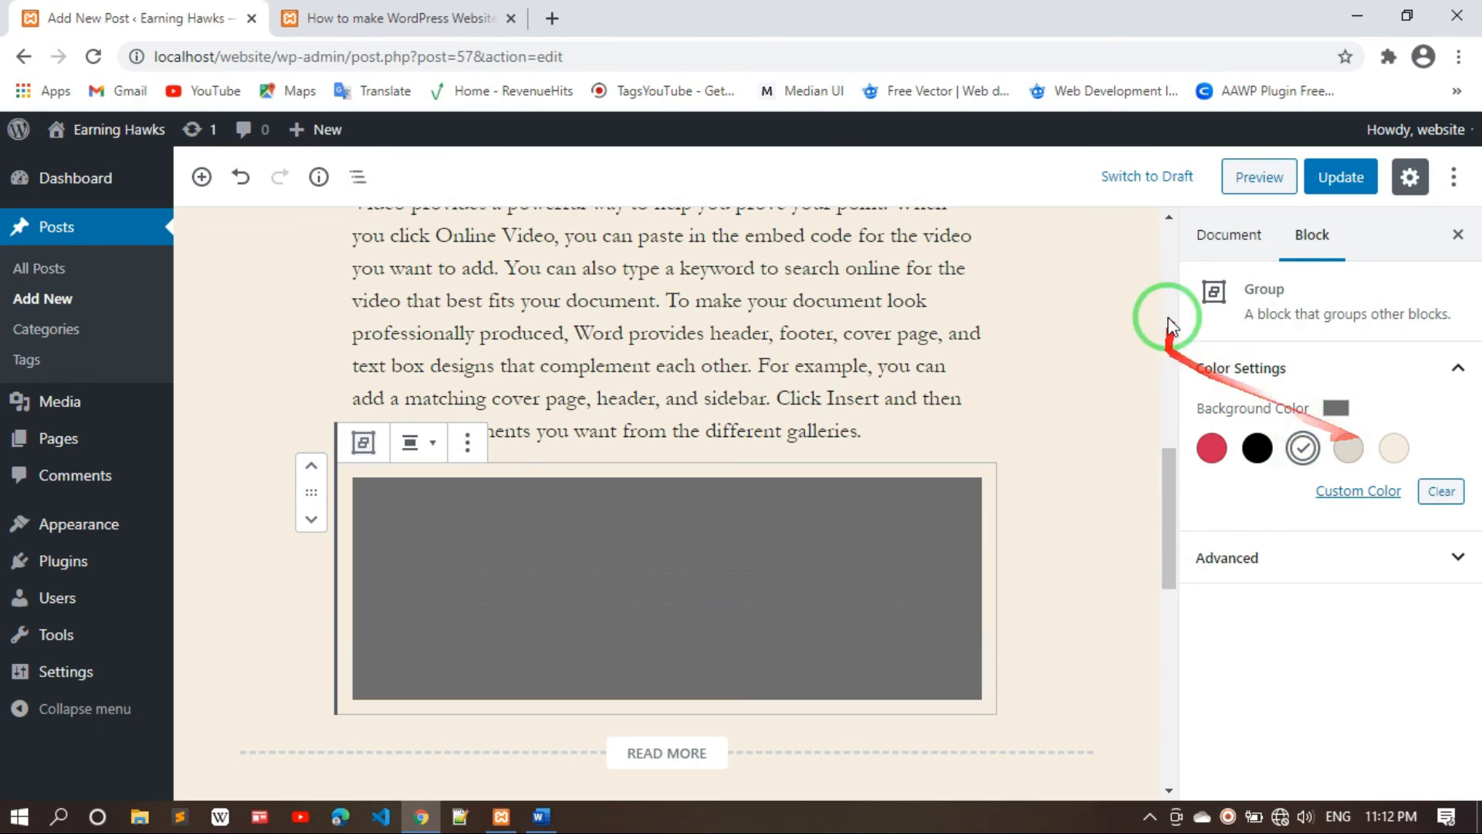
Make the passage from "you want to add" through "professionally produced" in the "Video provides a powerful way" paragraph bold and italic
left_click(820, 280)
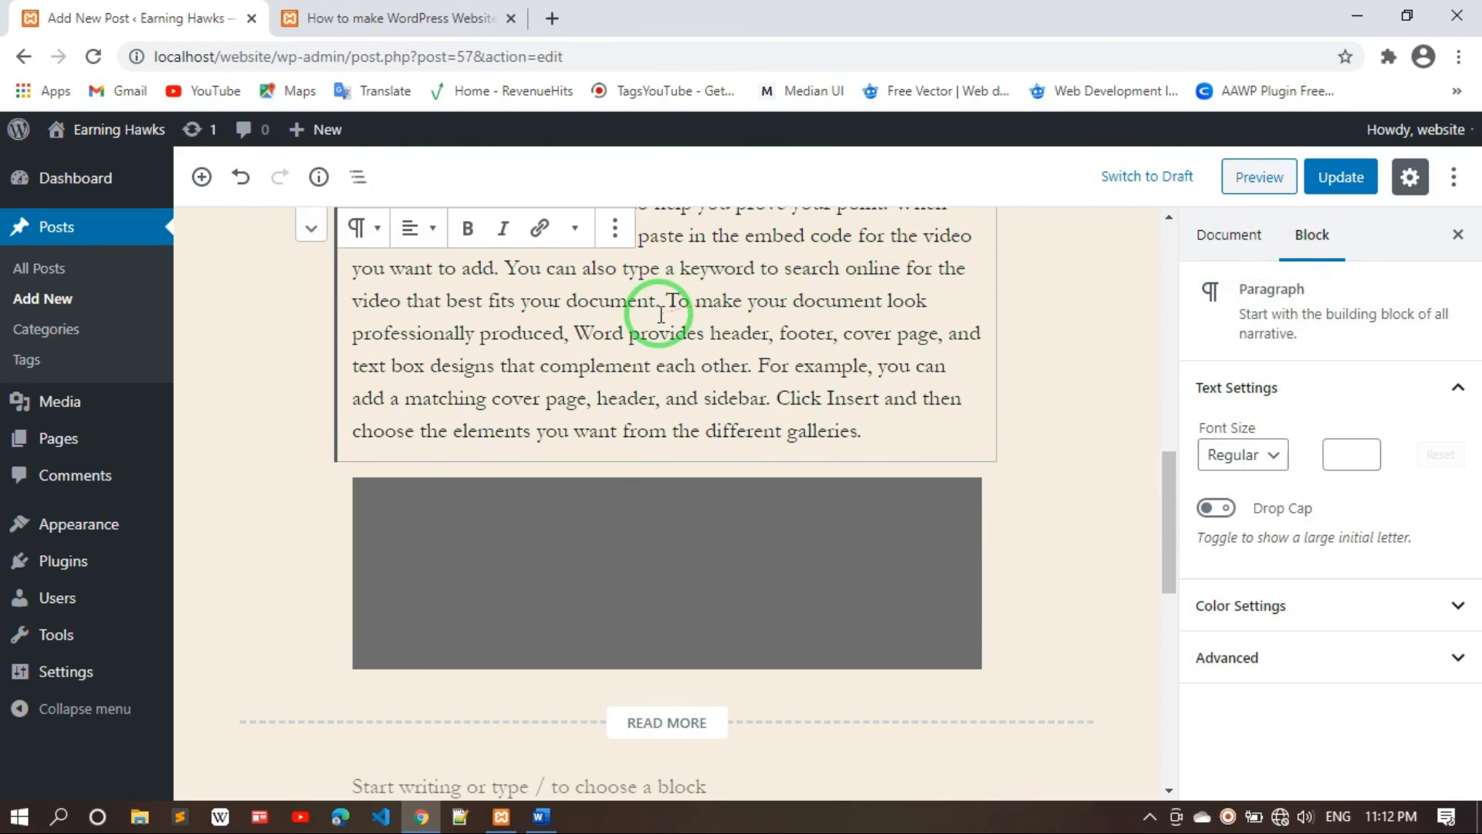
scroll(661, 313, "up", 3)
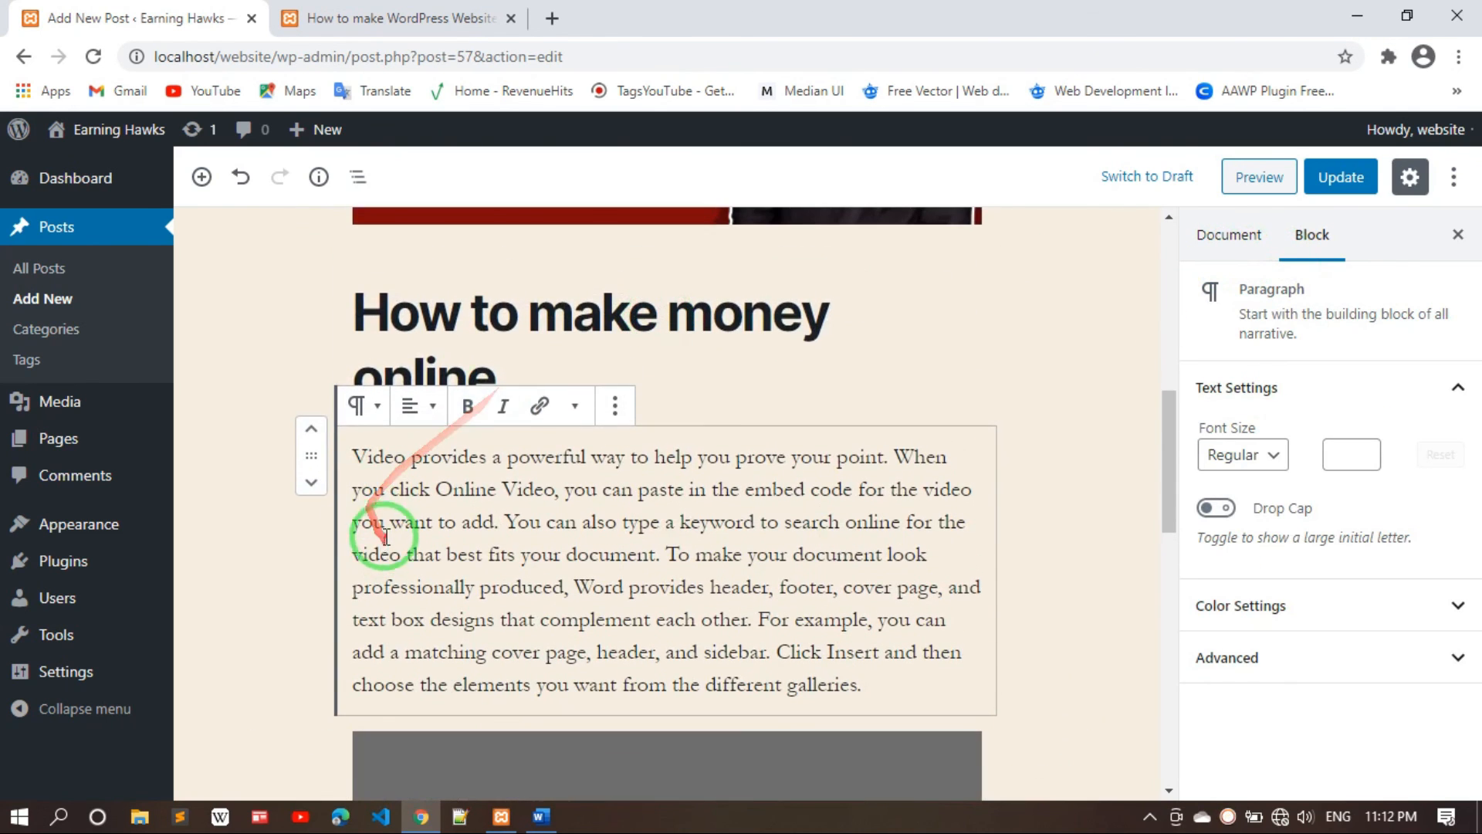
left_click_drag(357, 522, 608, 572)
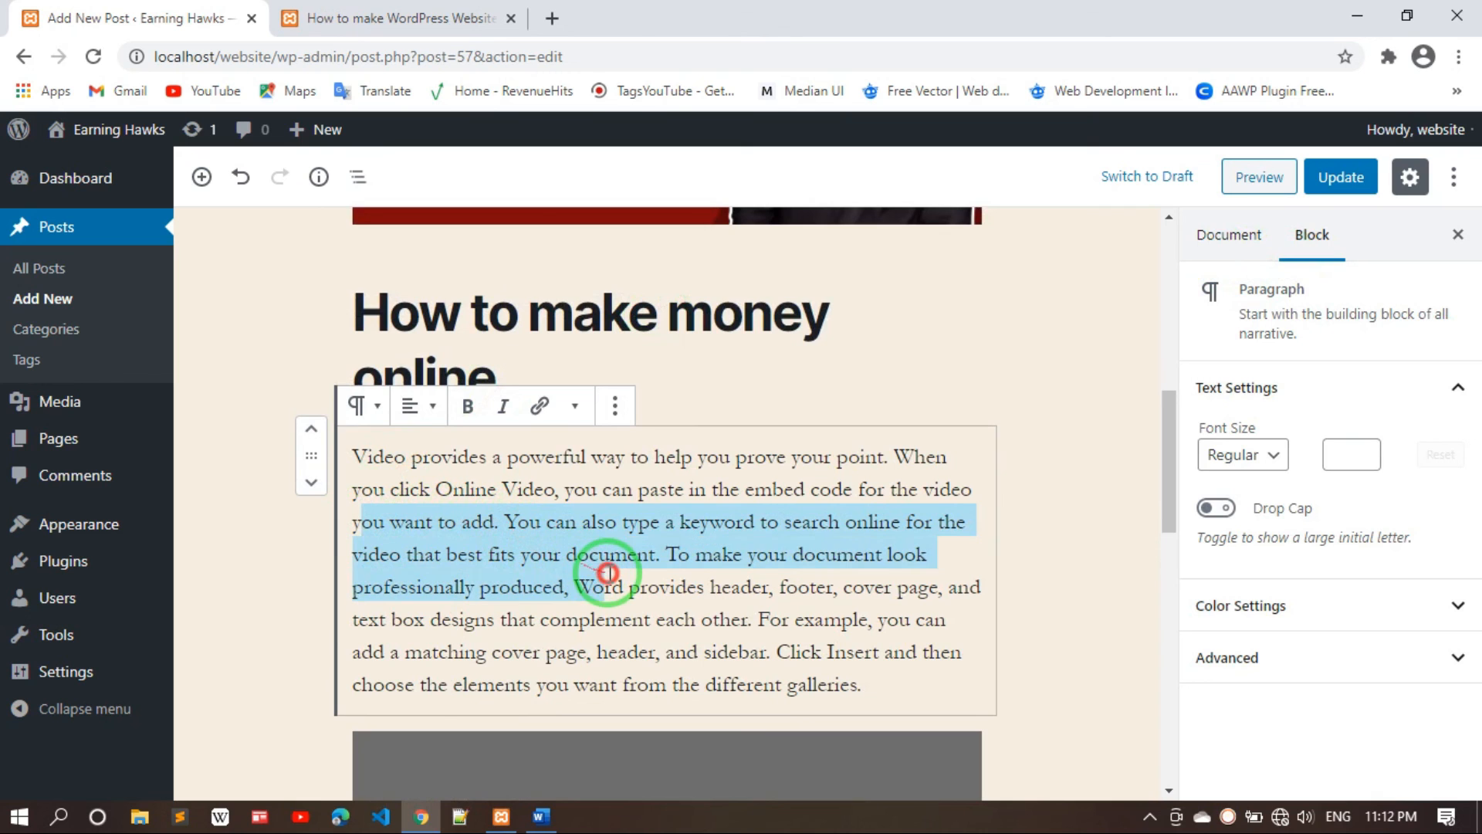
left_click(467, 407)
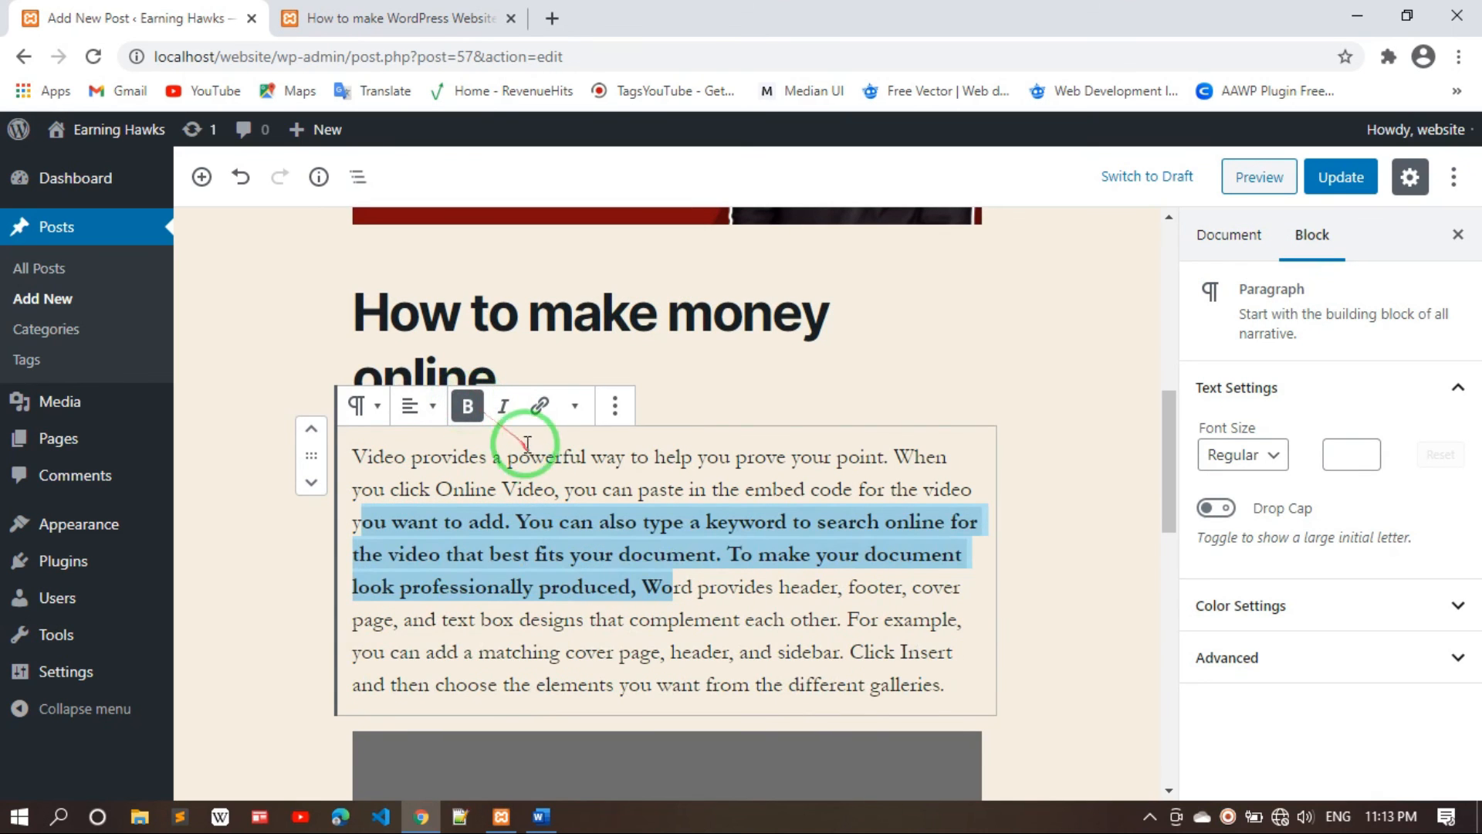
left_click(504, 407)
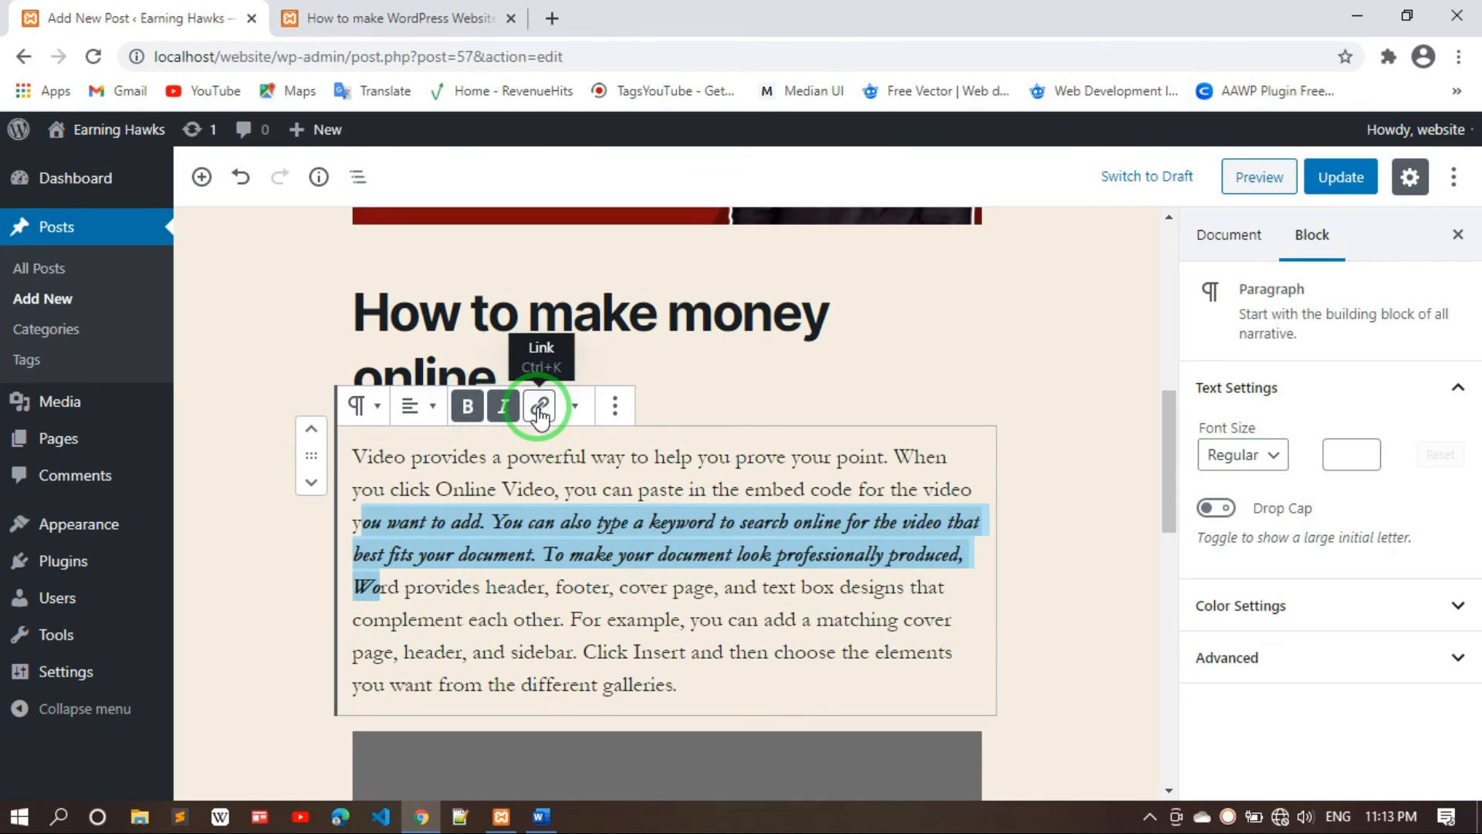
left_click(542, 407)
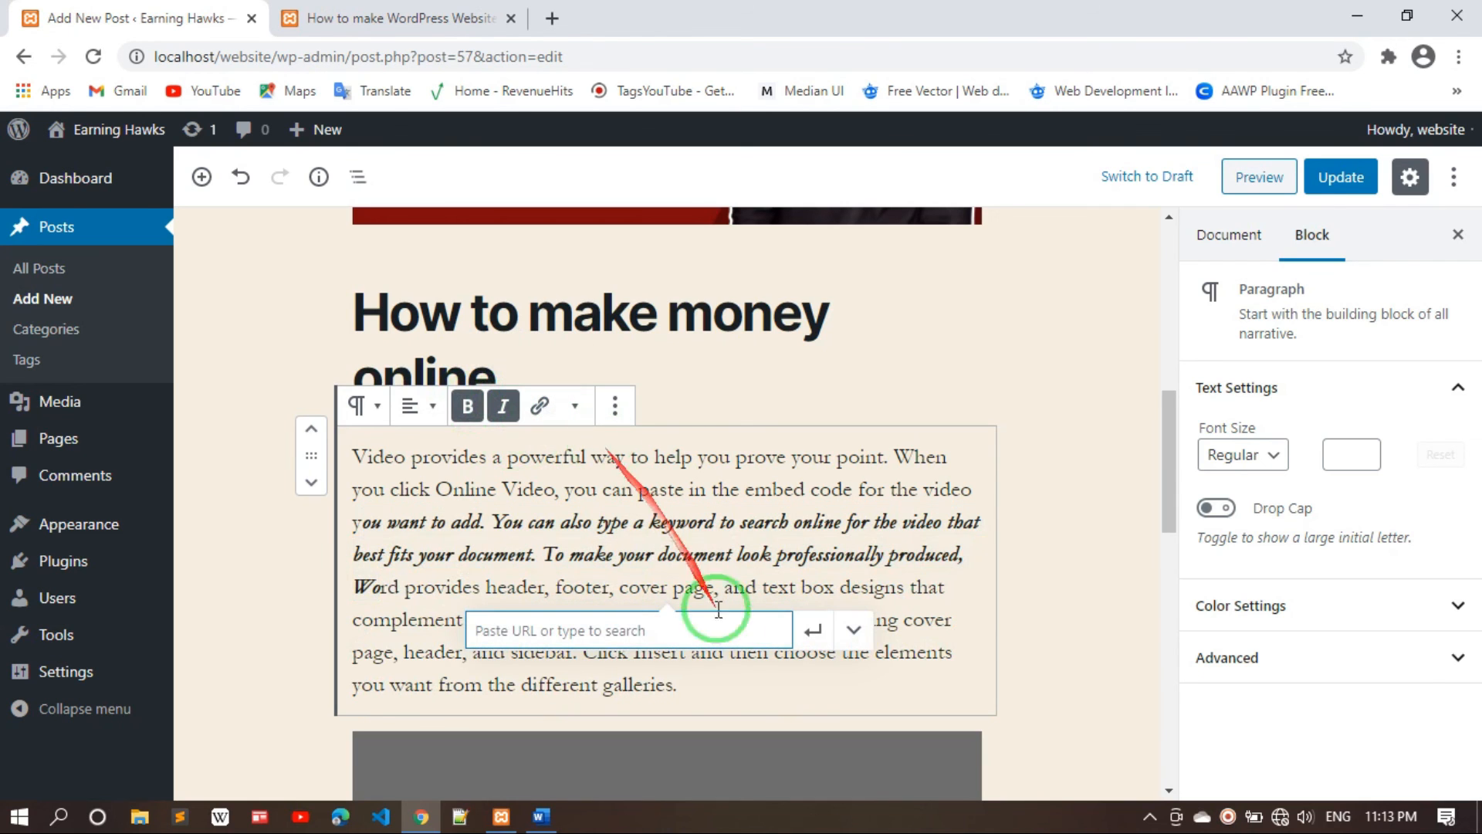
left_click(852, 633)
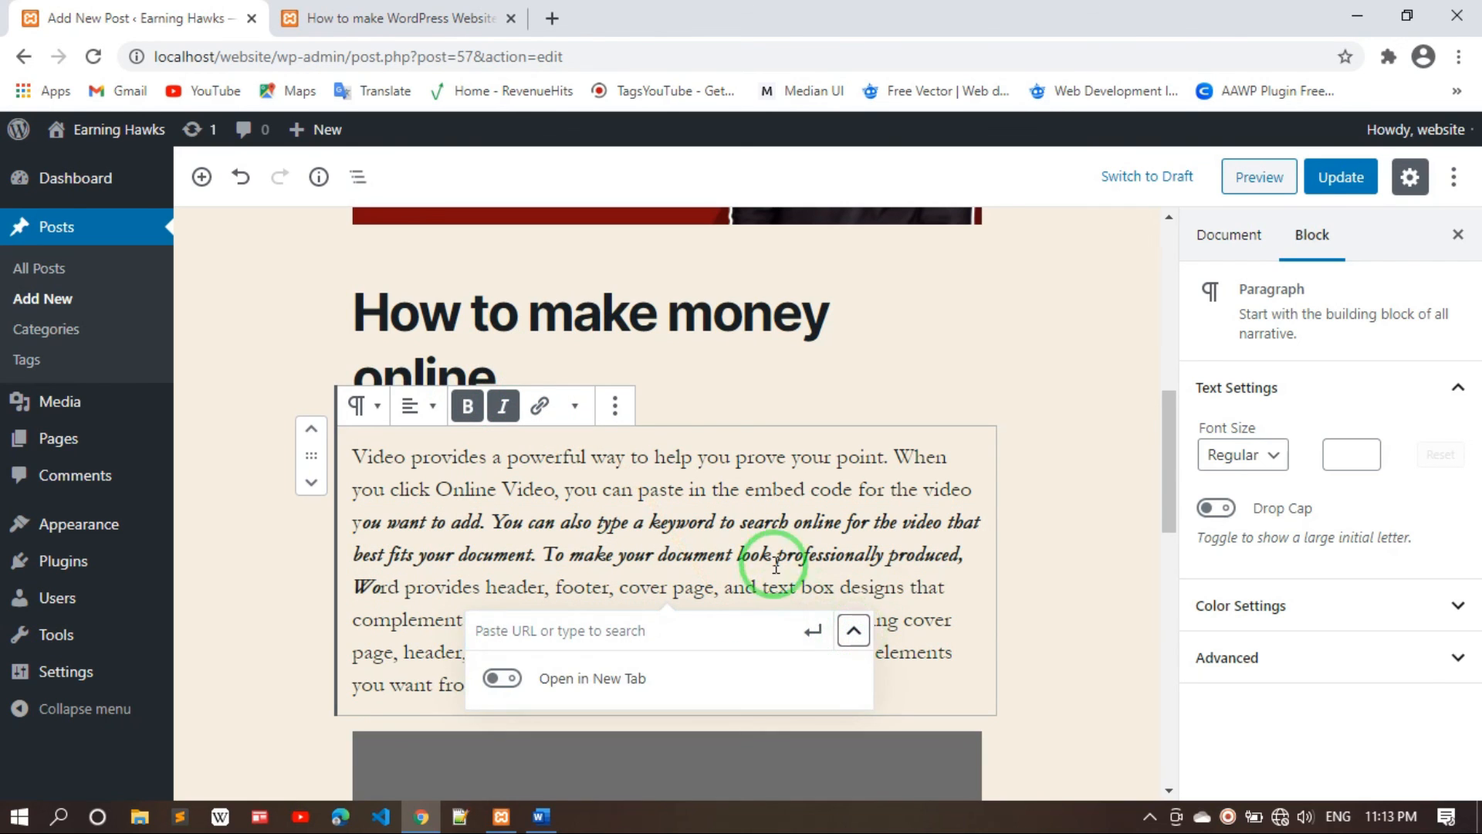
left_click(727, 535)
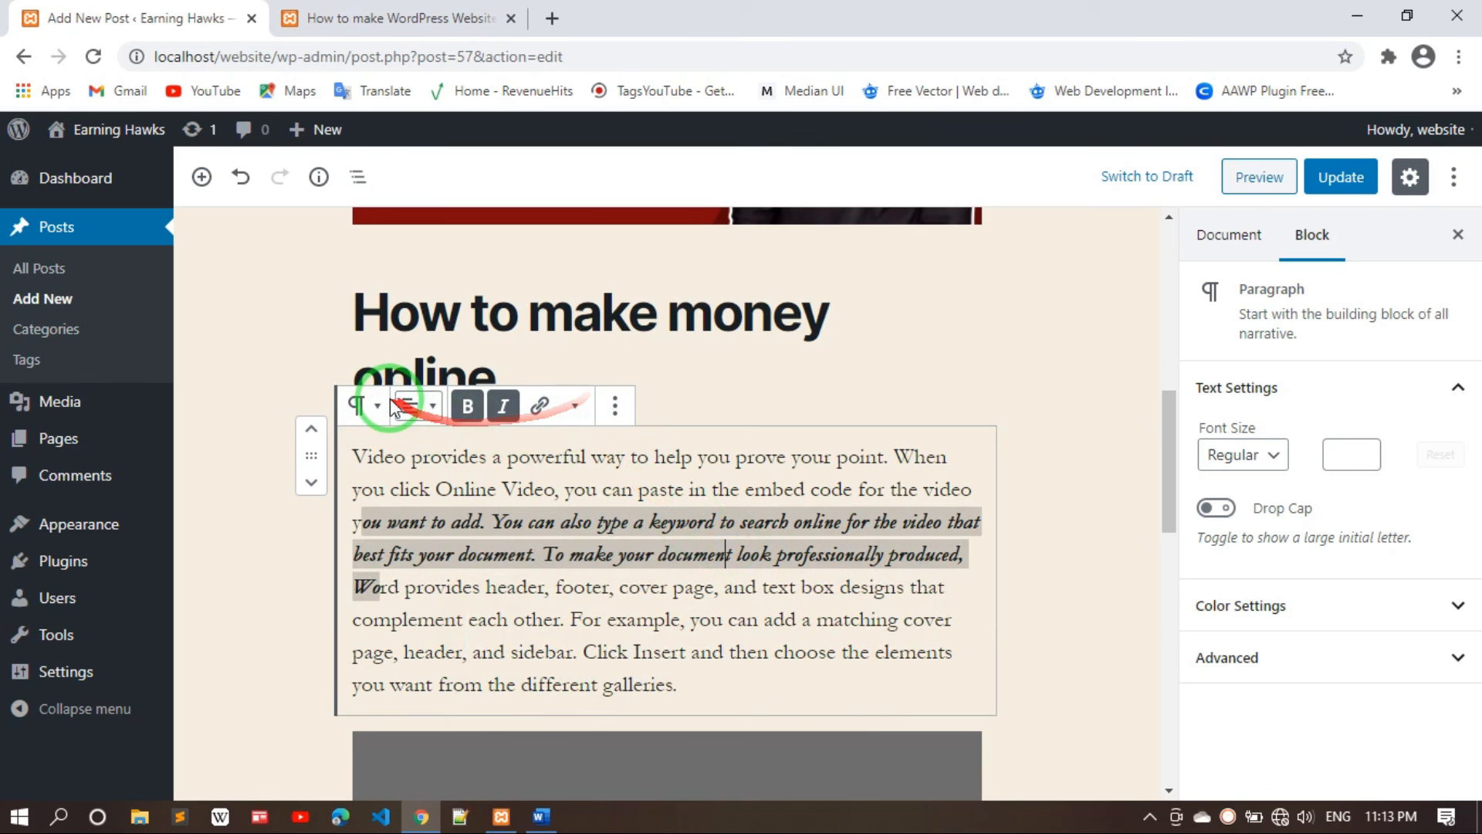
Center the "Video provides a powerful way" paragraph's text and transform it into a Preformatted block
left_click(430, 404)
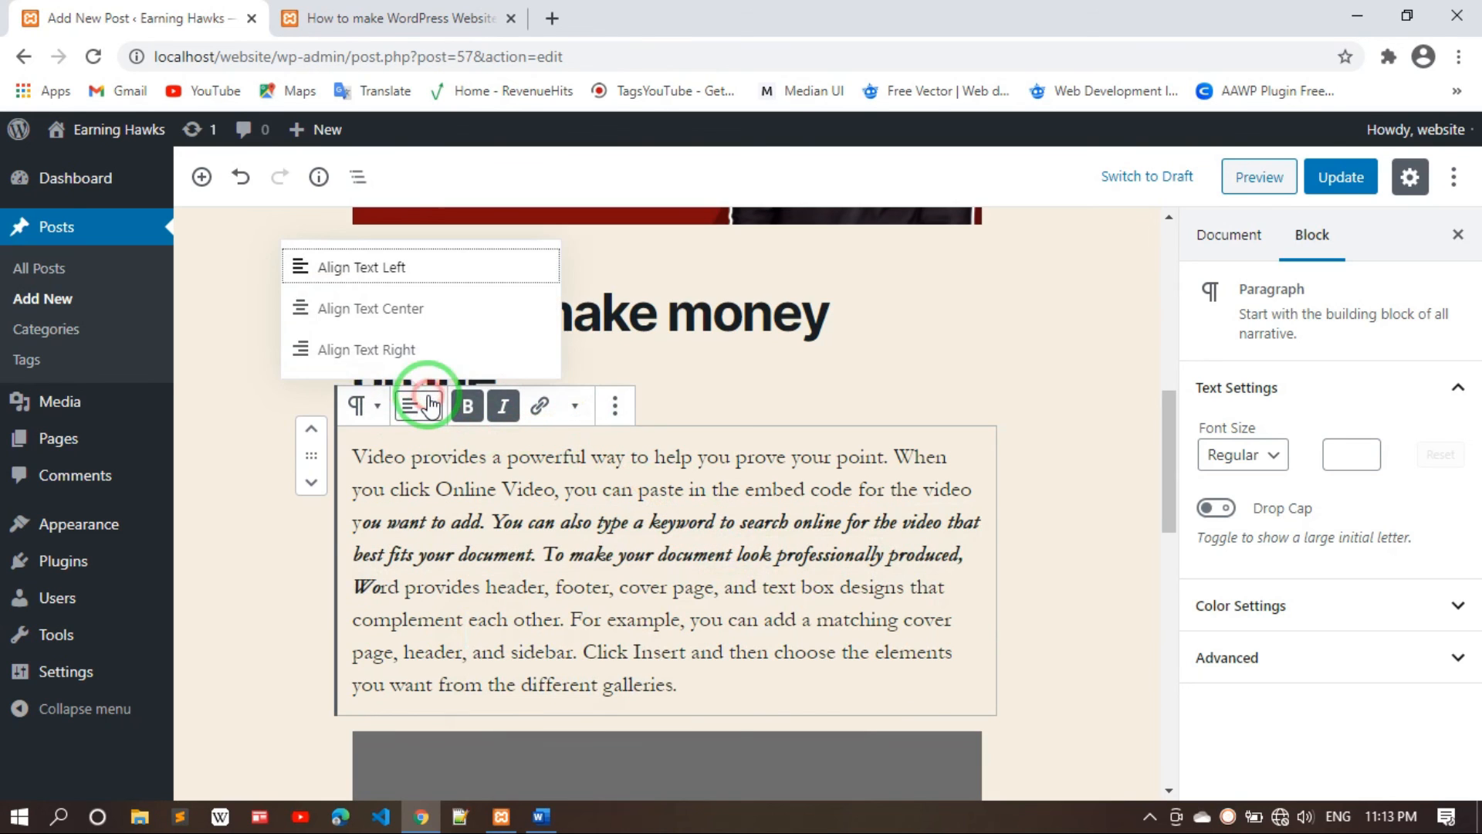
left_click(451, 302)
left_click(376, 419)
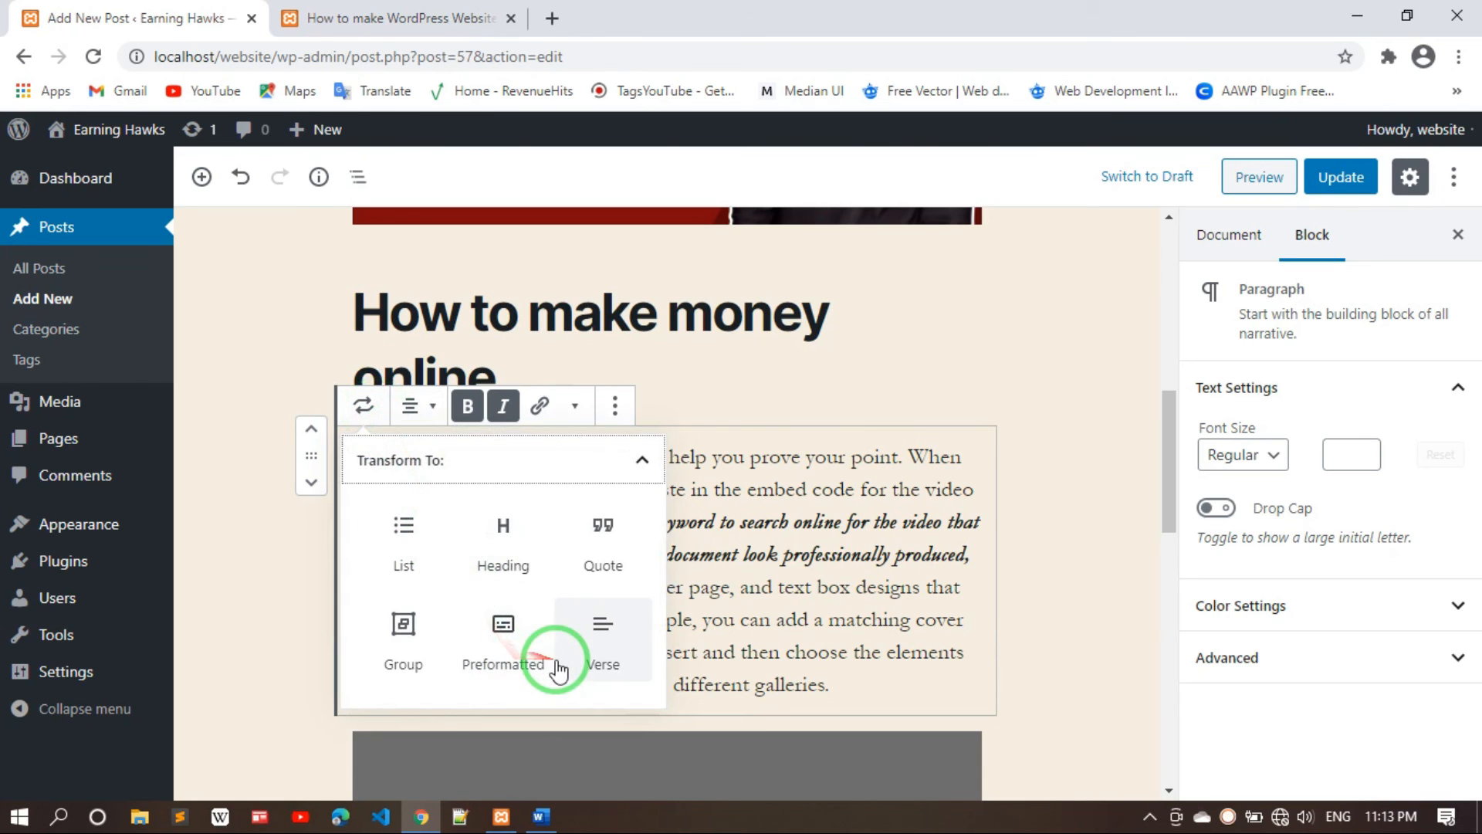
left_click(529, 662)
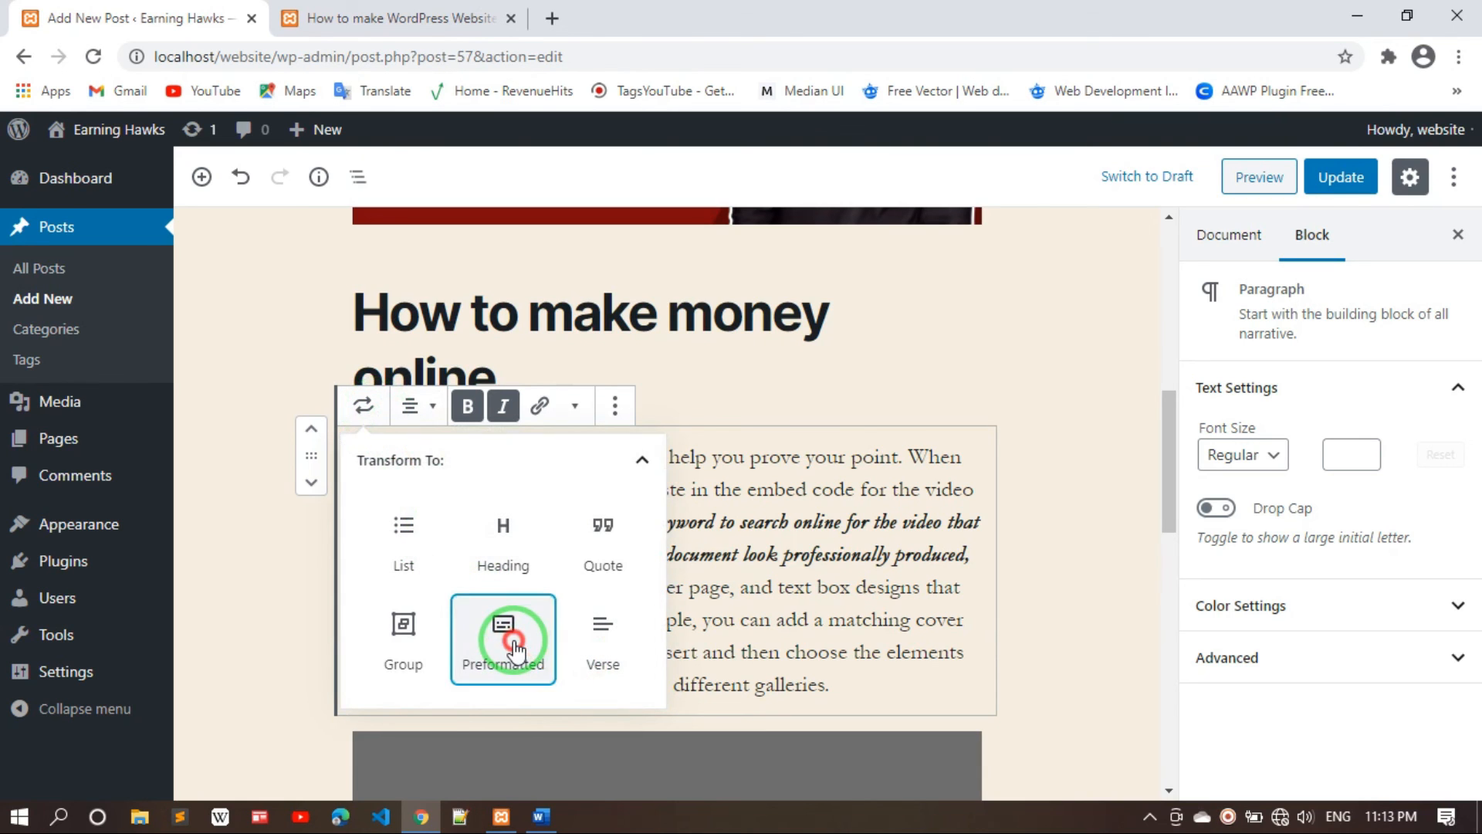
Review the Preformatted block's text and the "How to make money online" heading above it
scroll(592, 600, "down", 4)
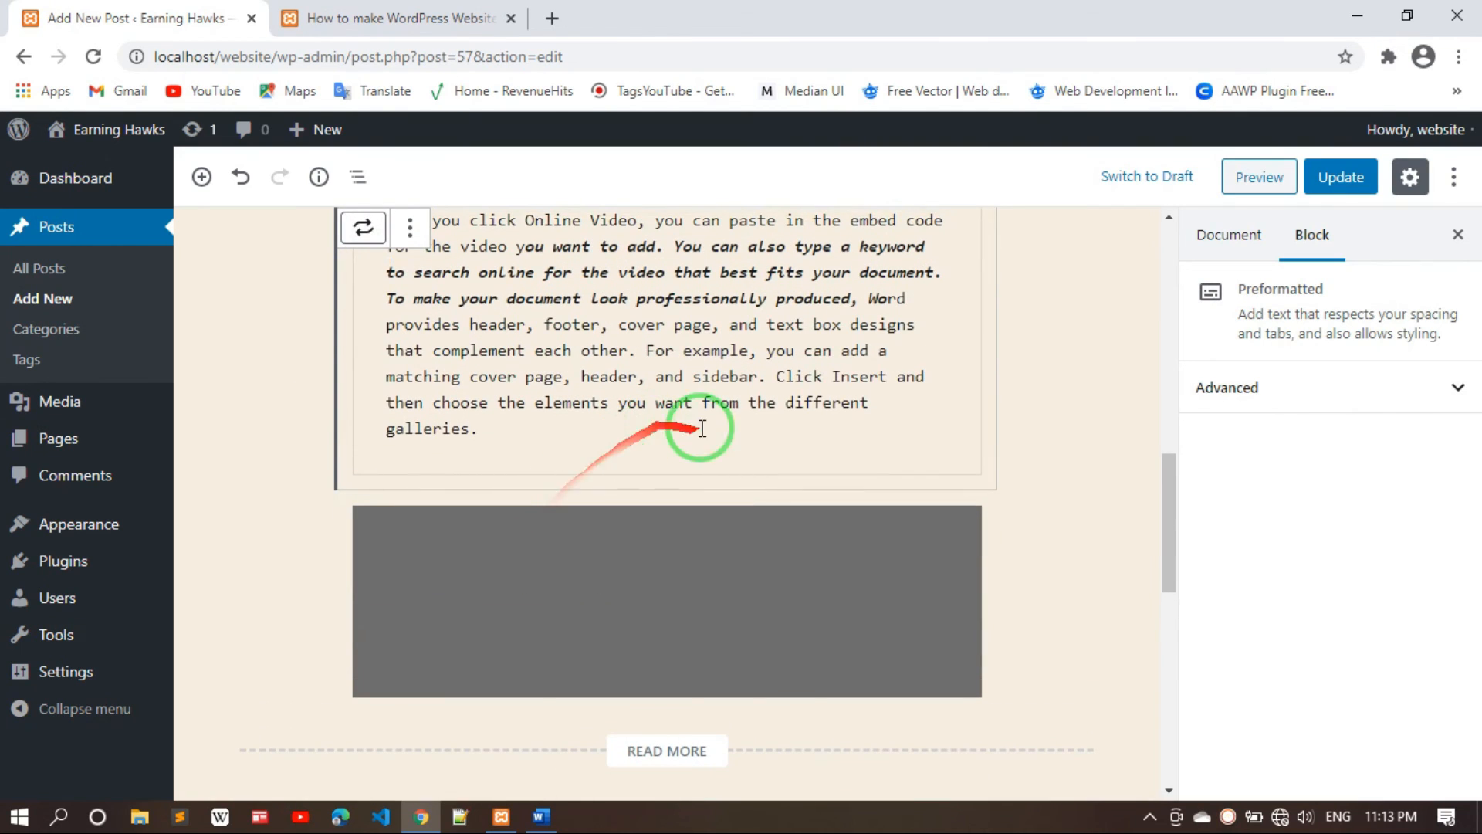
left_click(887, 417)
scroll(895, 420, "up", 3)
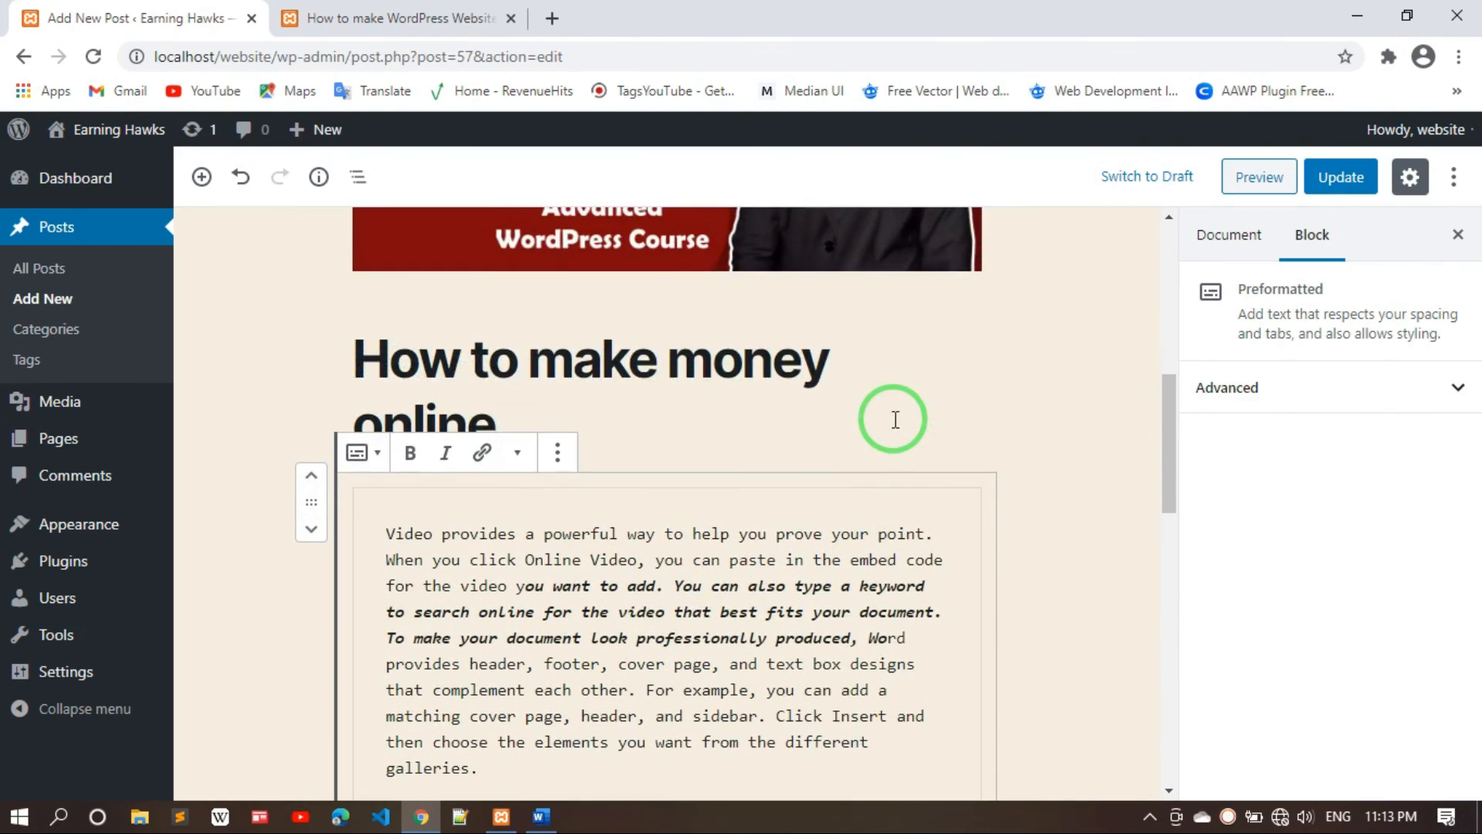
left_click(922, 394)
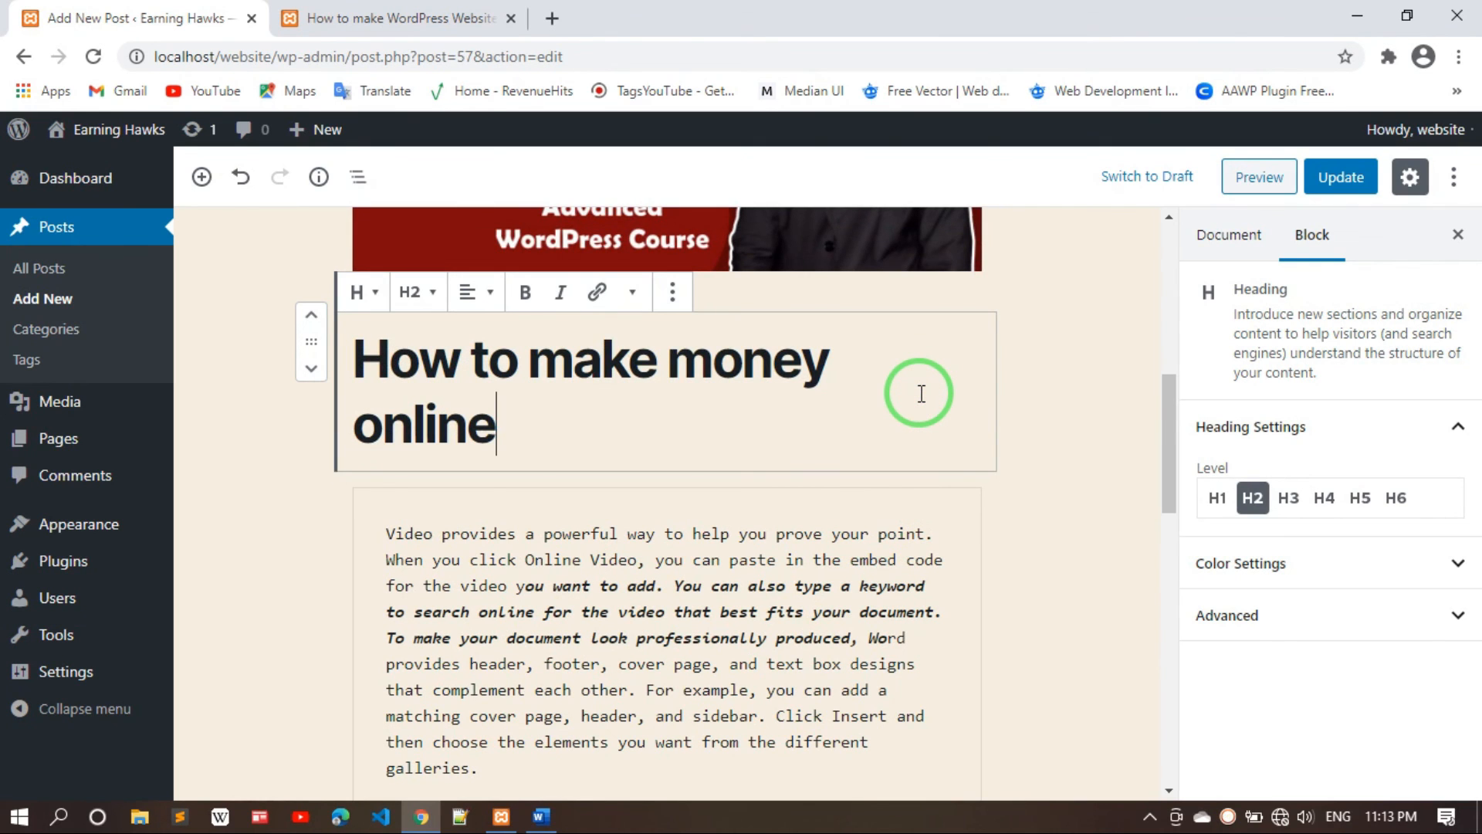
scroll(921, 394, "down", 3)
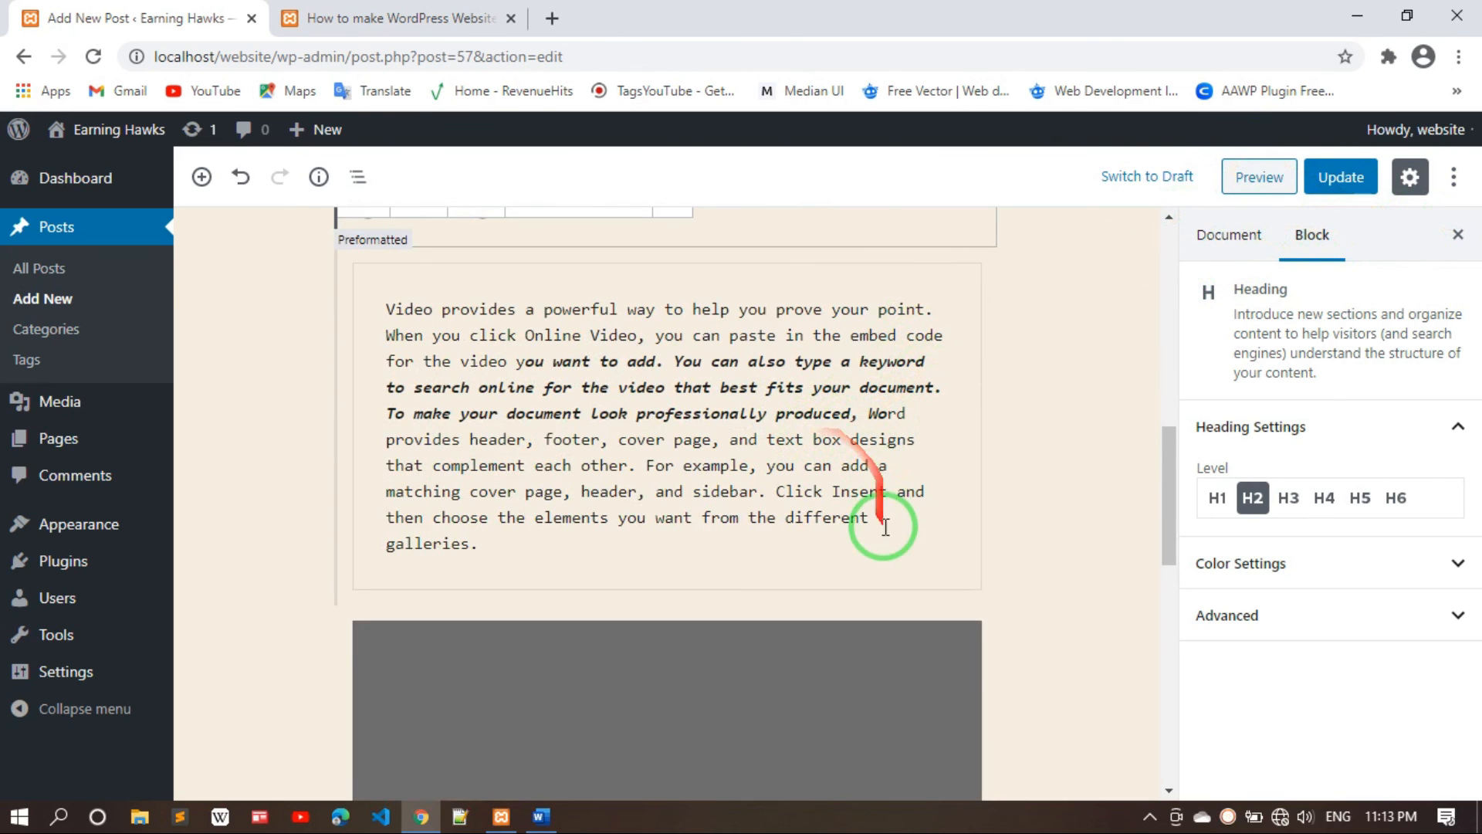
left_click(886, 551)
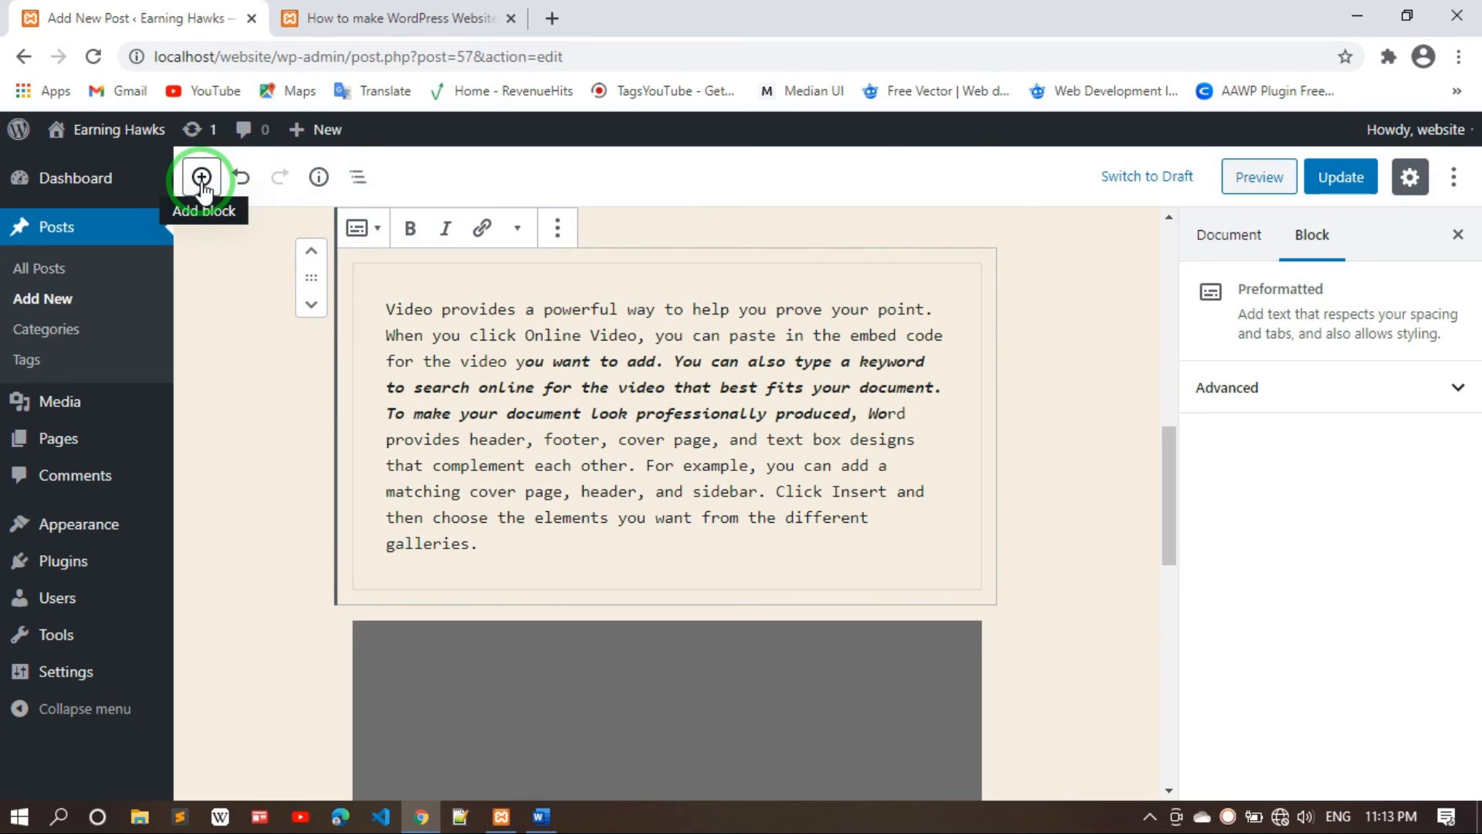
left_click(394, 309)
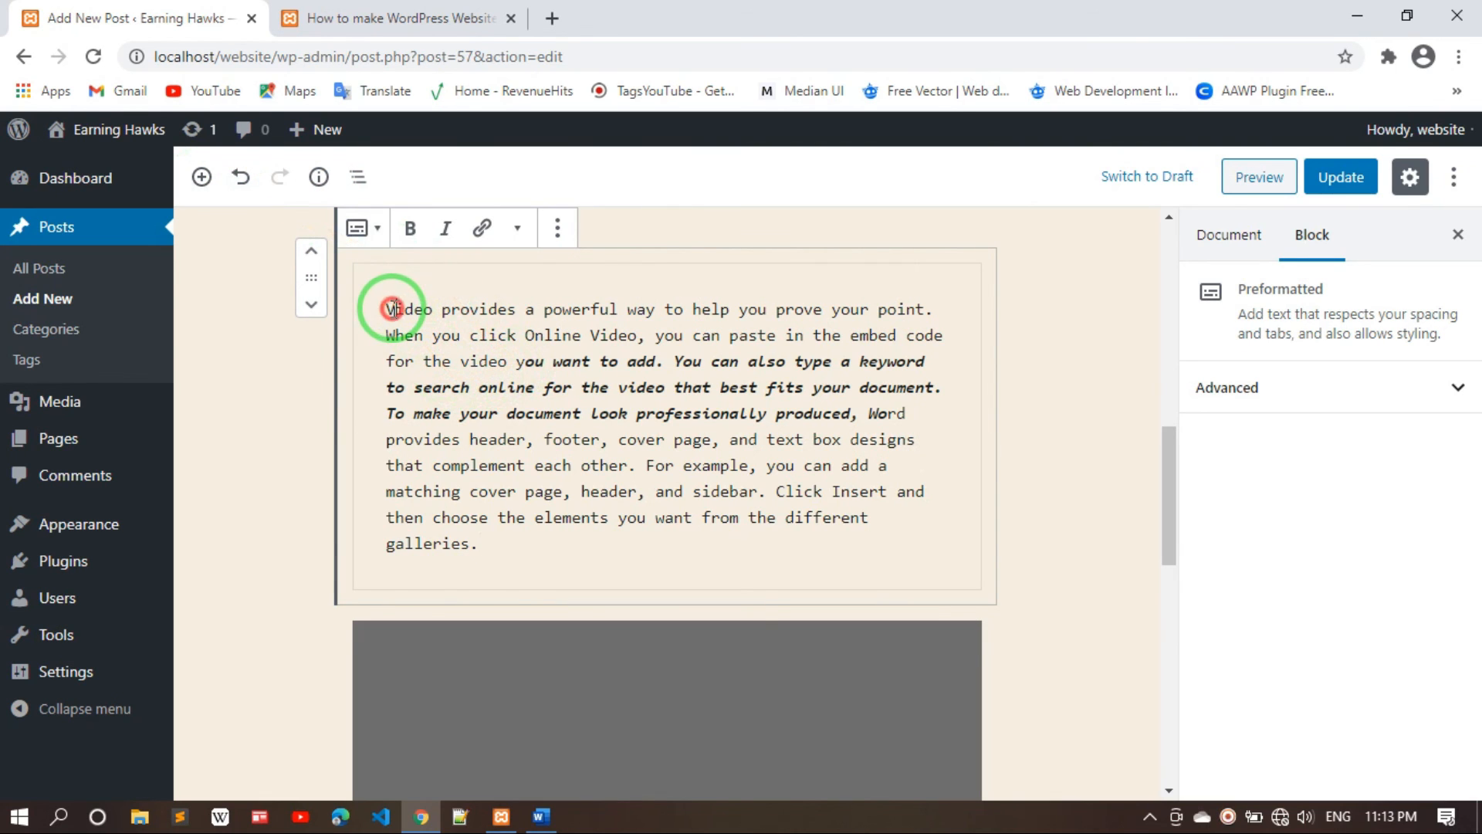
left_click(508, 325)
left_click_drag(520, 331, 664, 368)
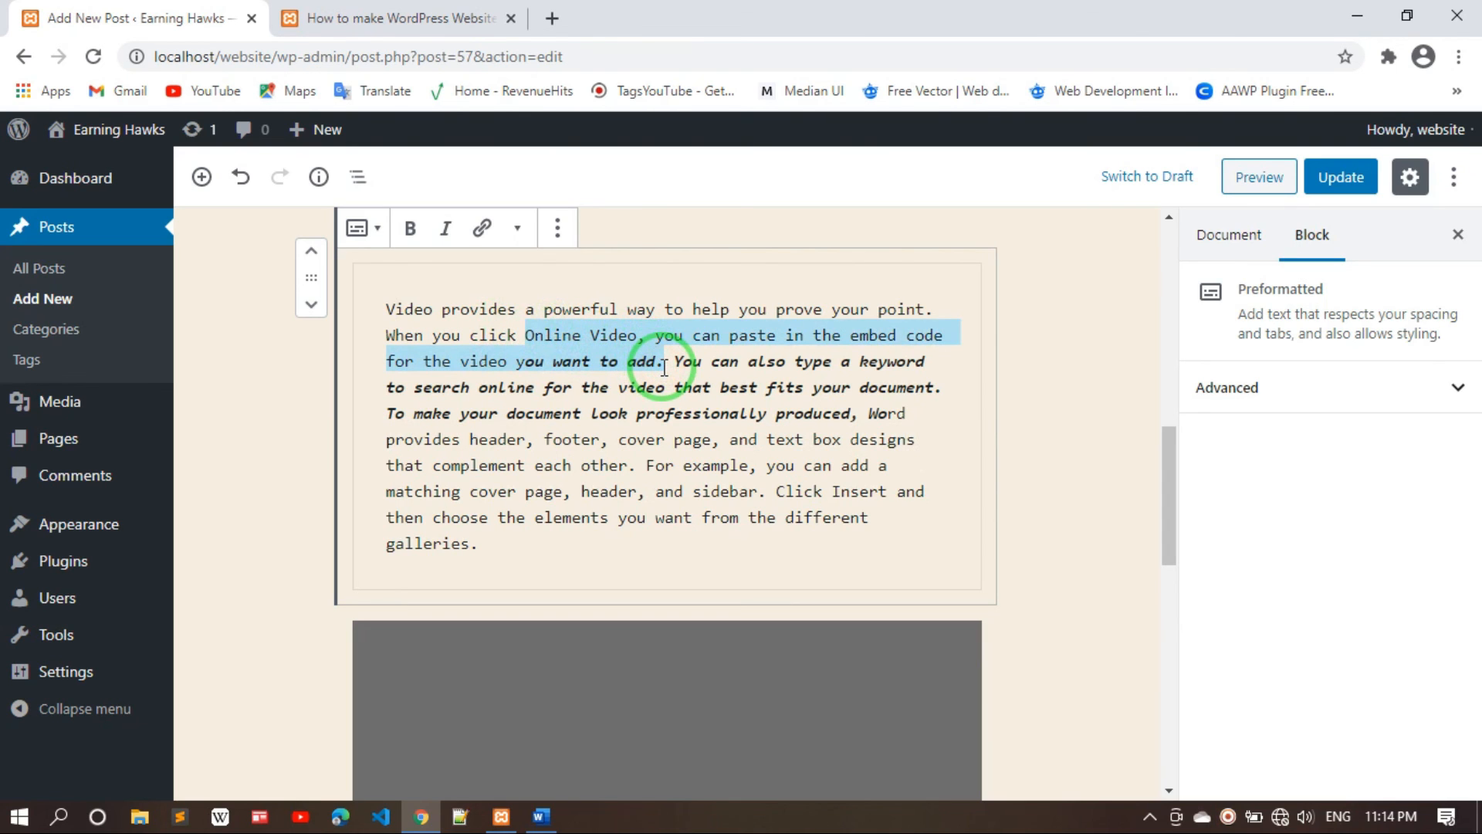